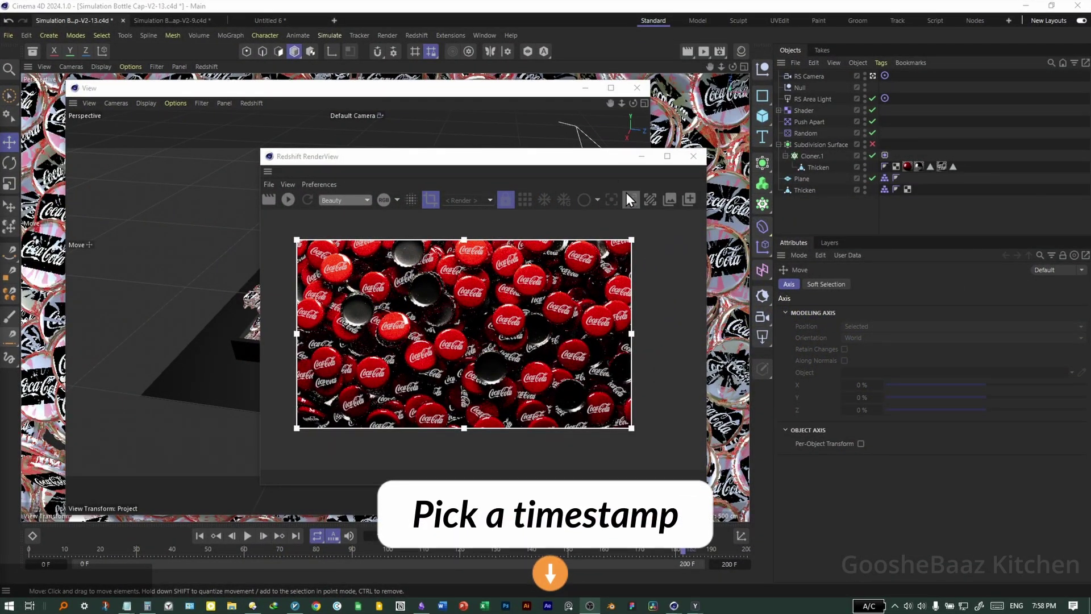
{"action": "left_click_drag", "start_coordinate": [544, 155], "coordinate": [449, 109]}
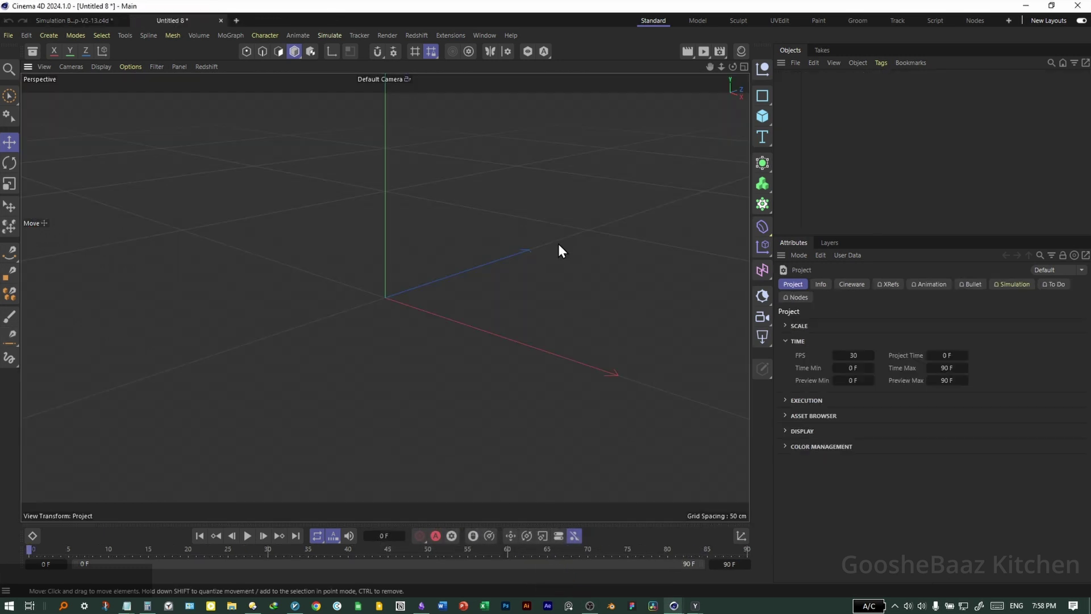
- Add a circle spline, lay it on the XZ plane and scale it down to a radius of about 101 cm
{"action": "left_click", "coordinate": [755, 94]}
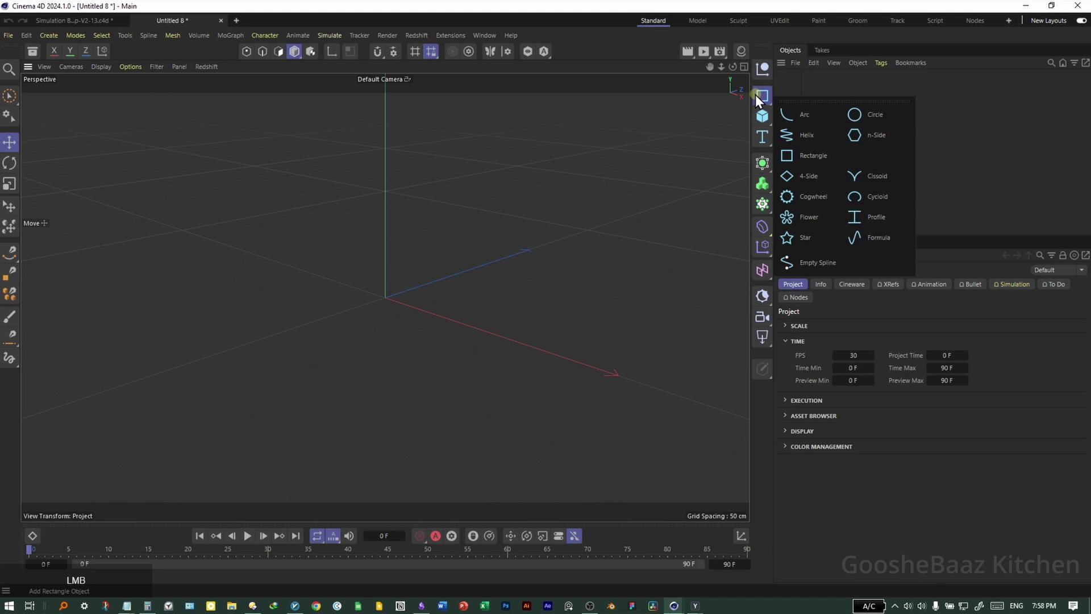
{"action": "left_click", "coordinate": [868, 115]}
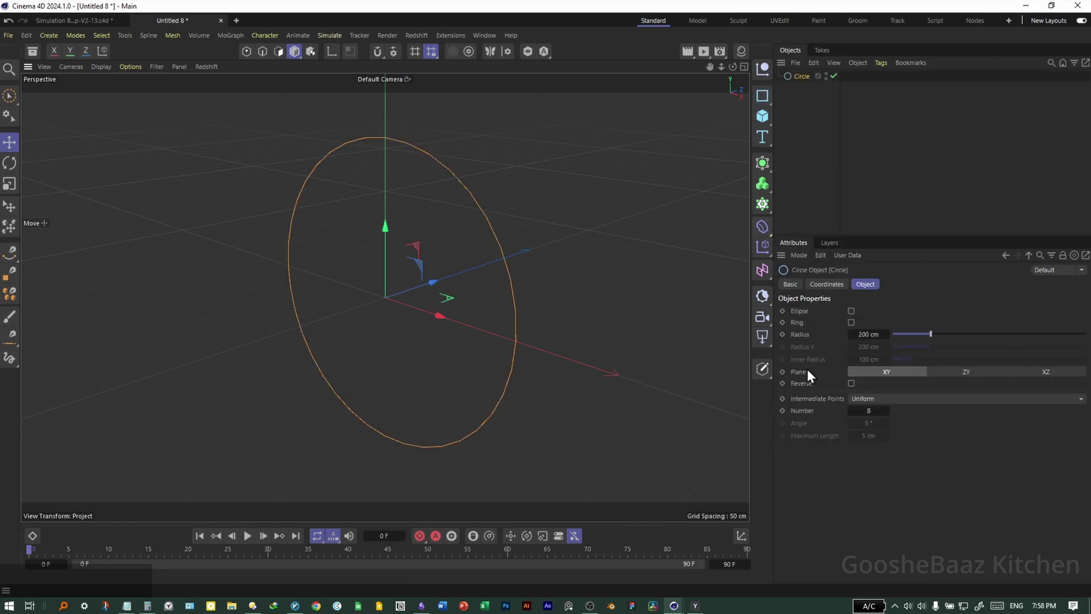
{"action": "left_click", "coordinate": [1047, 372]}
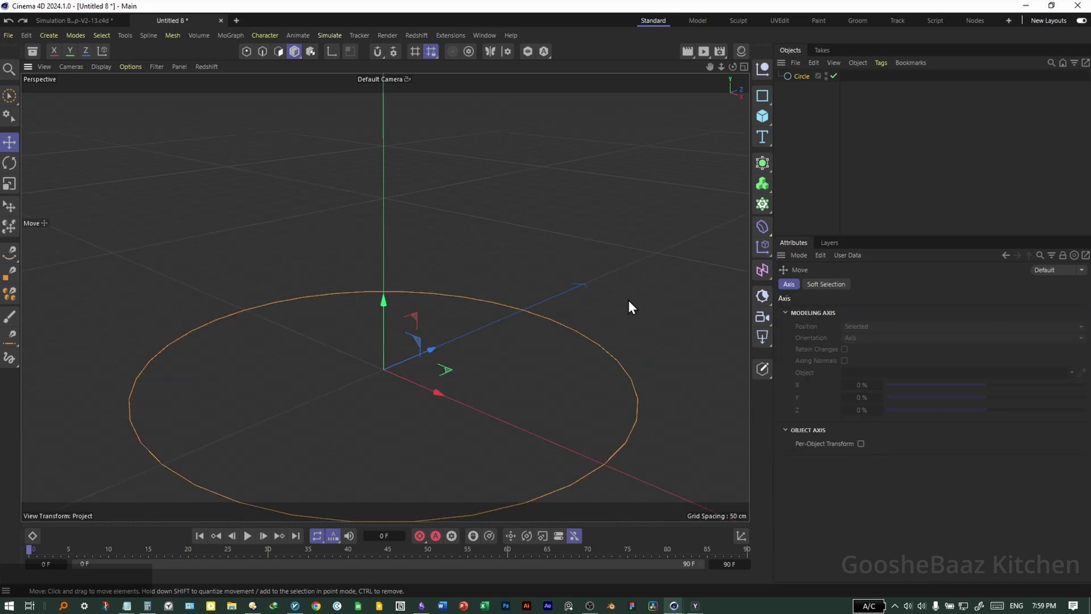
{"action": "key", "text": "t"}
{"action": "left_click_drag", "start_coordinate": [579, 319], "coordinate": [430, 380]}
- Put the circle under an Extrude generator and set the extrusion offset to -10 cm
{"action": "left_click", "coordinate": [829, 212], "text": "alt"}
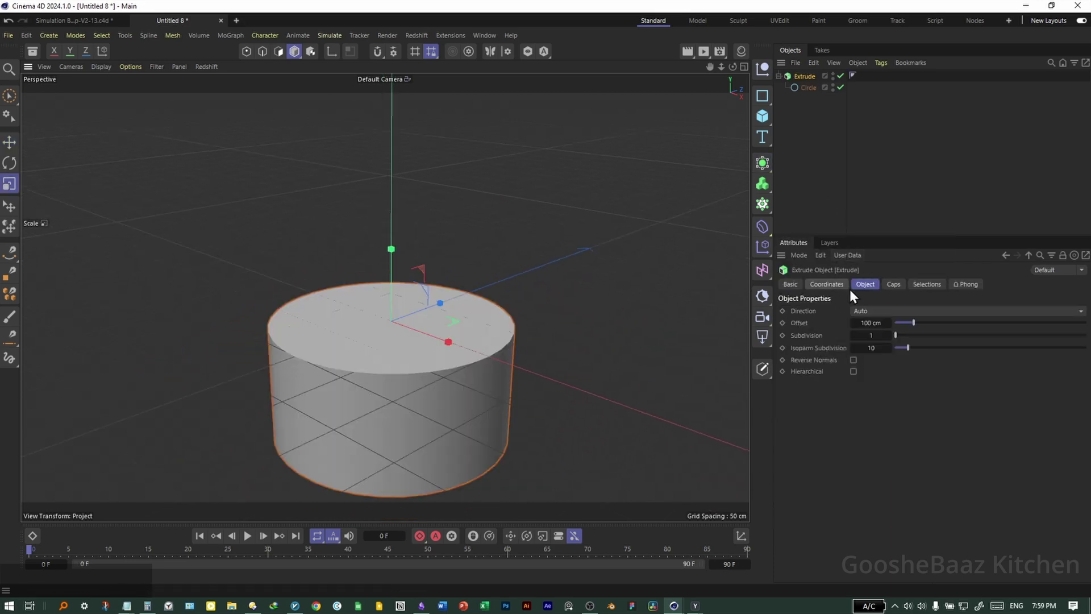
{"action": "double_click", "coordinate": [870, 322]}
{"action": "type", "text": "-10"}
{"action": "key", "text": "Return"}
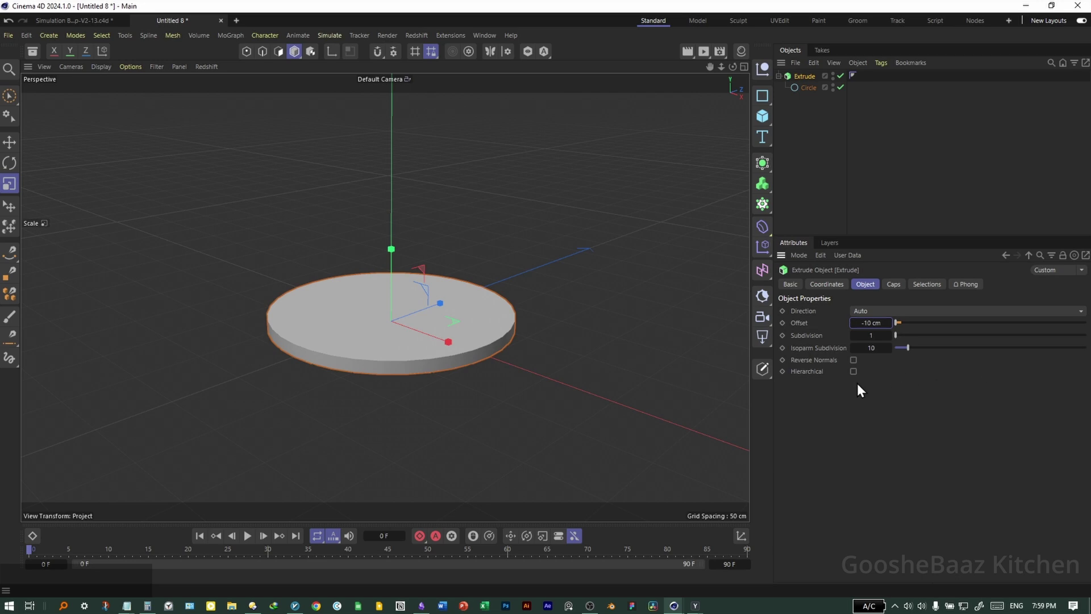
{"action": "left_click_drag", "start_coordinate": [629, 336], "coordinate": [470, 365]}
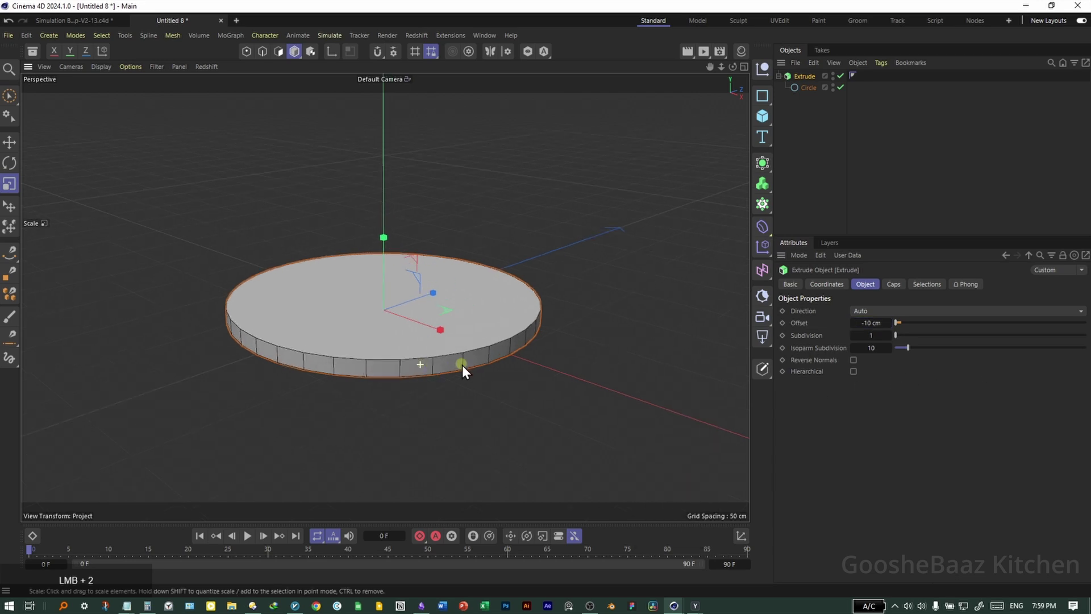
- Set the circle's intermediate points to Uniform with a number of 5
{"action": "middle_click", "coordinate": [510, 307]}
{"action": "middle_click", "coordinate": [560, 223]}
{"action": "left_click_drag", "start_coordinate": [363, 300], "coordinate": [410, 301]}
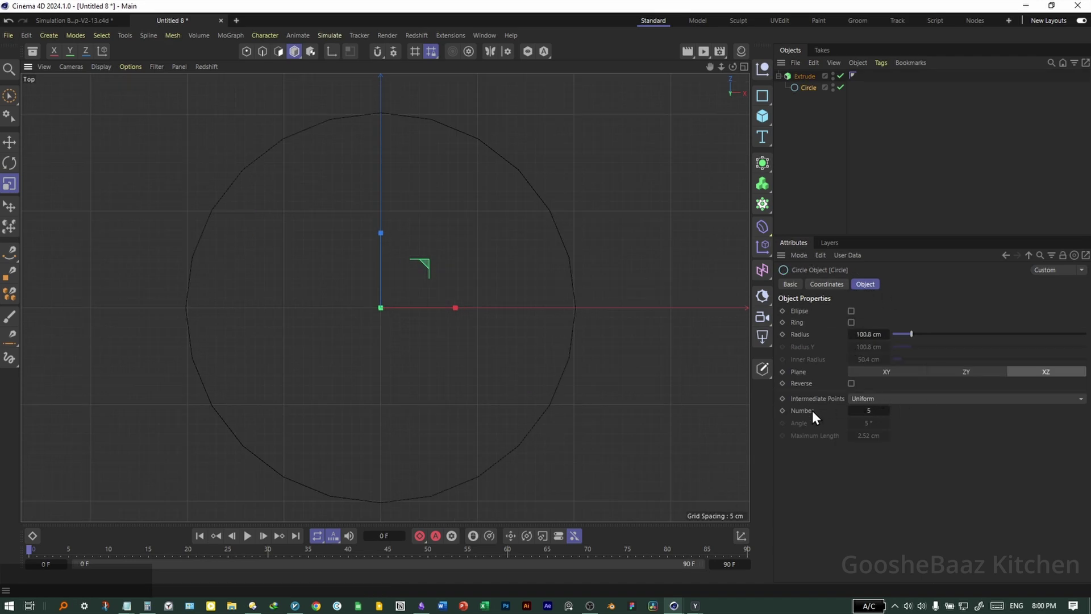
{"action": "left_click", "coordinate": [876, 400]}
{"action": "left_click", "coordinate": [878, 400]}
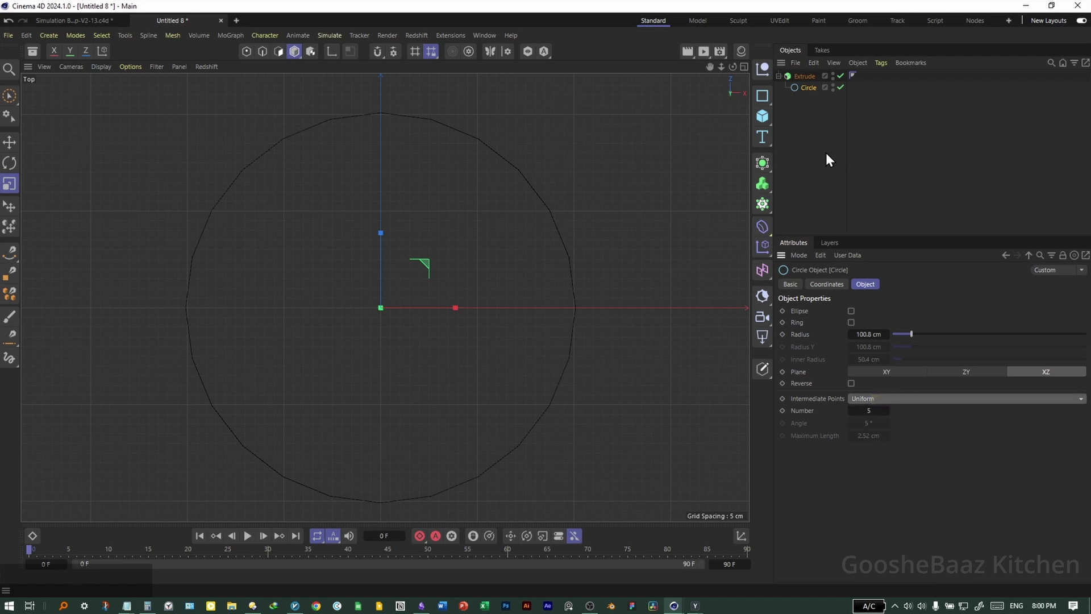
{"action": "middle_click", "coordinate": [660, 213]}
{"action": "middle_click", "coordinate": [255, 206]}
- Convert the extruded disc into a single polygon object with Connect Objects + Delete and remove all its selection tags
{"action": "right_click", "coordinate": [806, 77]}
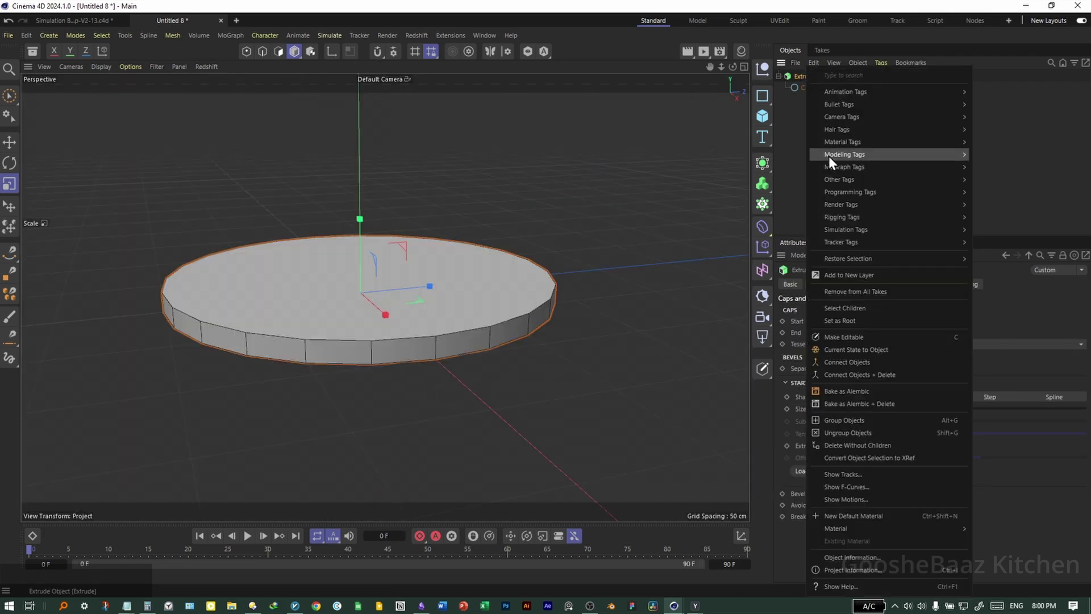
{"action": "left_click", "coordinate": [905, 374]}
{"action": "left_click", "coordinate": [874, 76]}
{"action": "left_click", "coordinate": [989, 76], "text": "shift"}
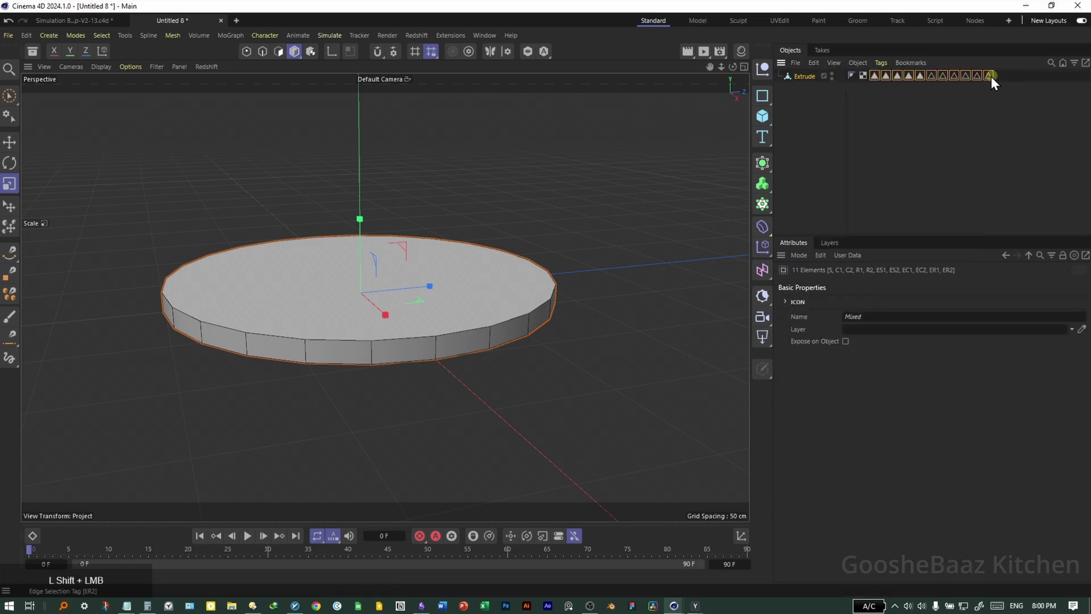
{"action": "key", "text": "Delete"}
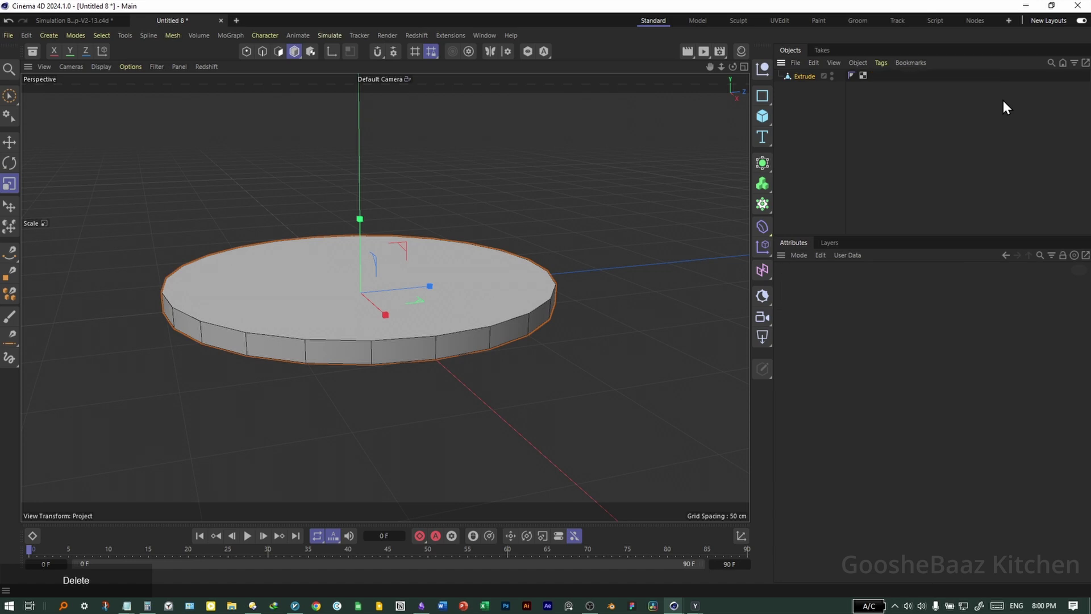
- Make two Line Cuts across the disc's top face through the centre, one along the X axis and one between neighbouring rim points
{"action": "middle_click", "coordinate": [561, 338]}
{"action": "middle_click", "coordinate": [576, 248]}
{"action": "mouse_move", "coordinate": [603, 258]}
{"action": "left_mouse_down"}
{"action": "mouse_move", "coordinate": [629, 251]}
{"action": "mouse_move", "coordinate": [595, 246]}
{"action": "left_mouse_up"}
{"action": "left_click", "coordinate": [597, 248]}
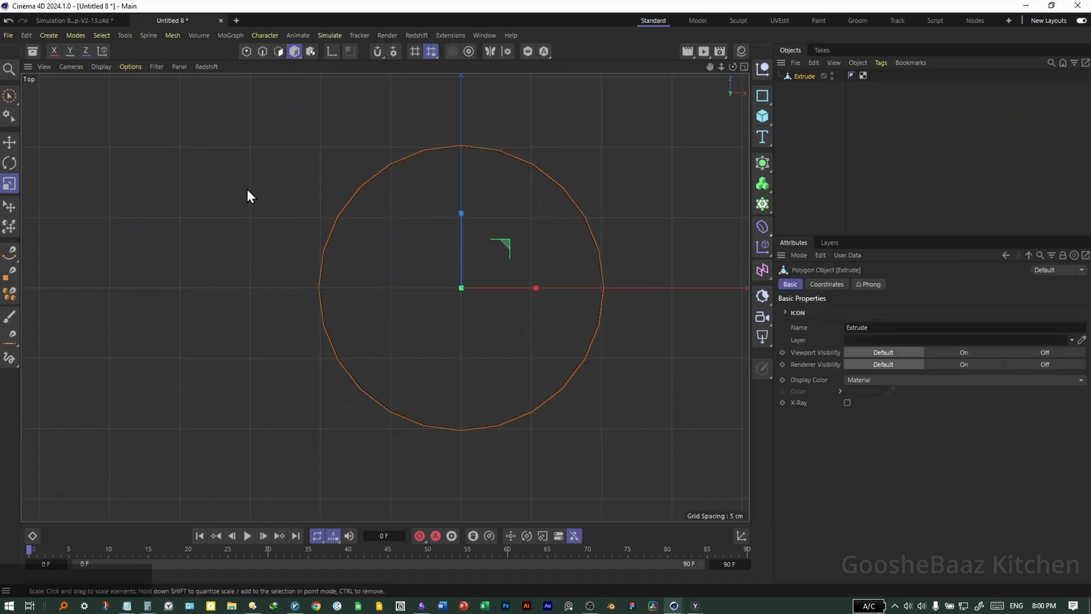
{"action": "left_click", "coordinate": [278, 50]}
{"action": "key", "text": "m"}
{"action": "key", "text": "k"}
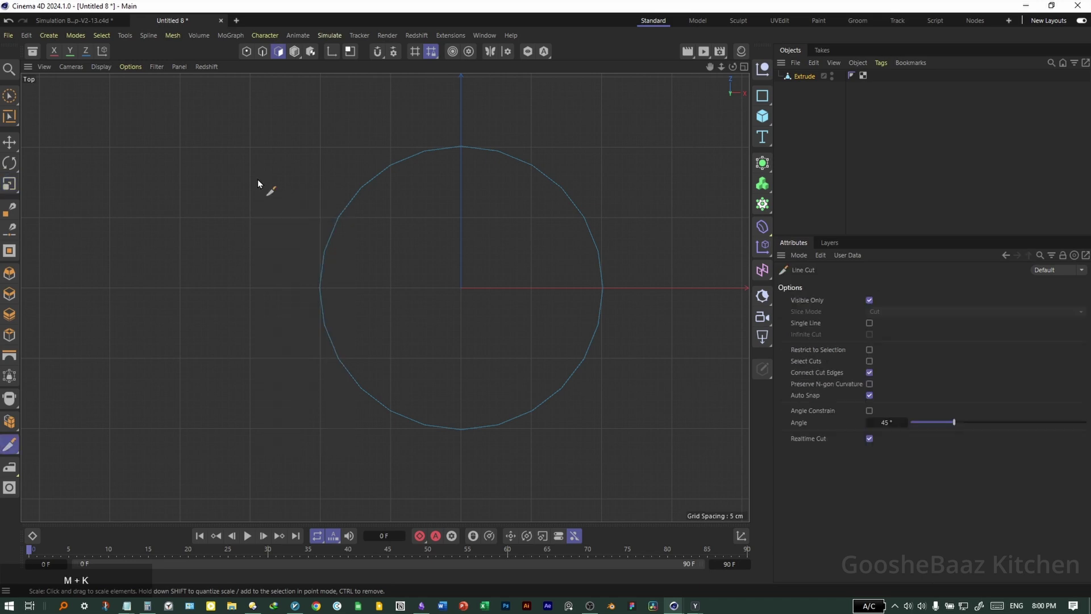
{"action": "left_click", "coordinate": [598, 252]}
{"action": "left_click", "coordinate": [325, 324]}
{"action": "key", "text": "Escape"}
{"action": "left_click", "coordinate": [601, 288]}
{"action": "key", "text": "Escape"}
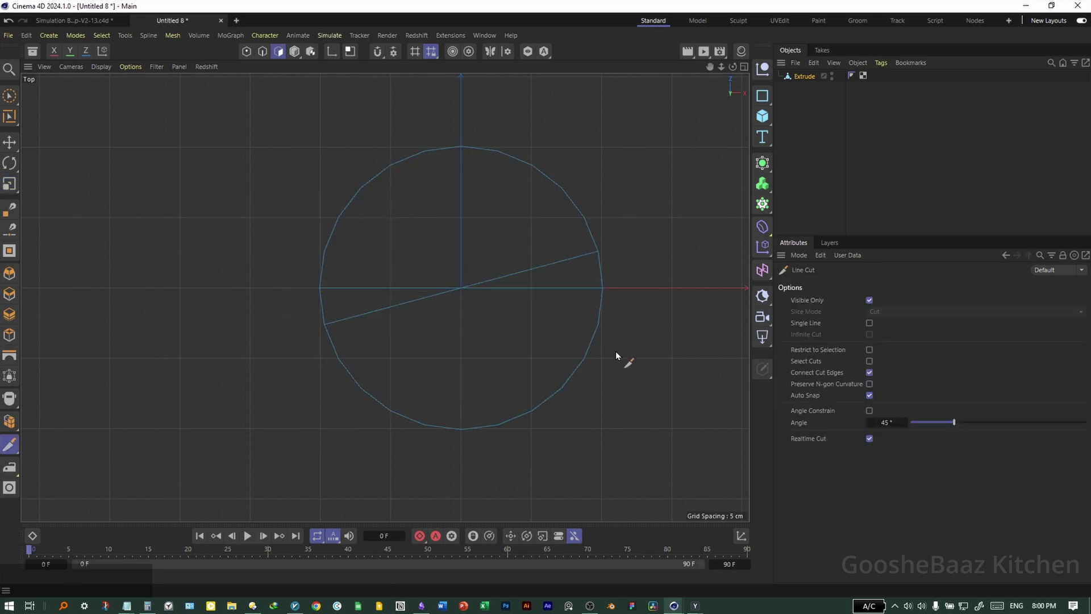
- Delete all of the disc's polygons except one cut wedge on the top and its adjoining side face
{"action": "middle_click", "coordinate": [630, 334]}
{"action": "middle_click", "coordinate": [339, 253]}
{"action": "key", "text": "e"}
{"action": "middle_click", "coordinate": [572, 371]}
{"action": "middle_click", "coordinate": [309, 217]}
{"action": "left_click_drag", "start_coordinate": [412, 307], "coordinate": [547, 337]}
{"action": "left_click", "coordinate": [481, 364]}
{"action": "left_click", "coordinate": [492, 356], "text": "shift"}
{"action": "key", "text": "u"}
{"action": "key", "text": "i"}
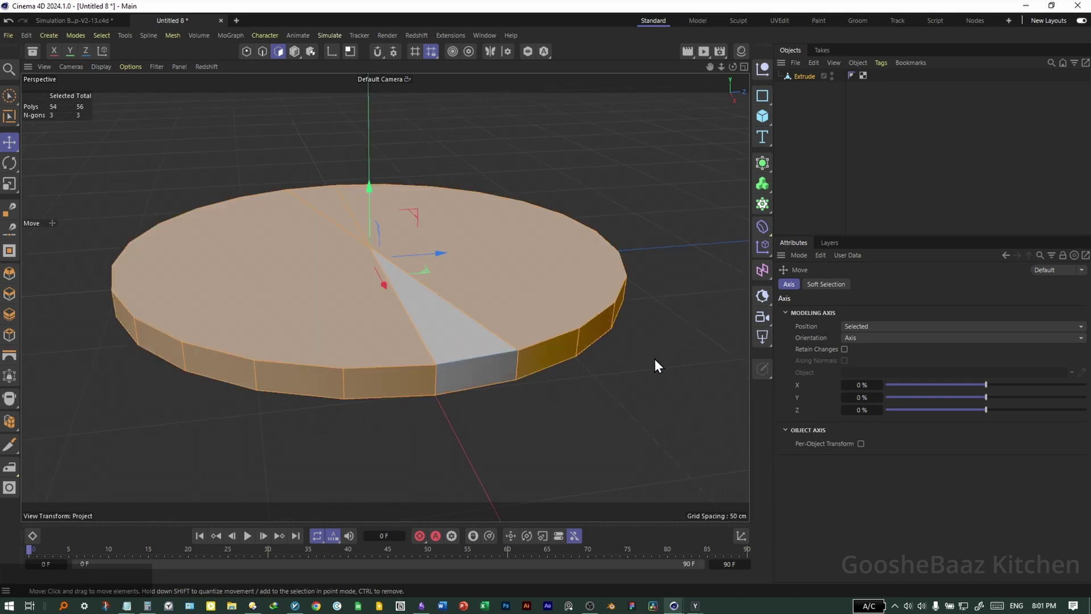
{"action": "key", "text": "Delete"}
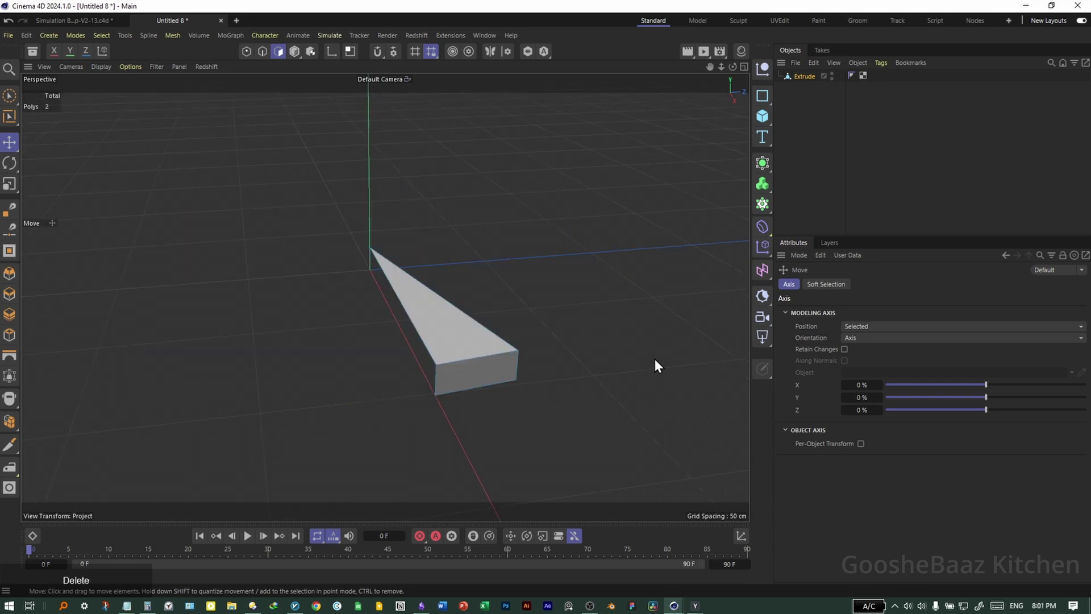
- Parent the wedge to a new null and set the wedge's heading rotation to -7.5°
{"action": "middle_click", "coordinate": [563, 321]}
{"action": "middle_click", "coordinate": [615, 282]}
{"action": "left_click_drag", "start_coordinate": [612, 306], "coordinate": [676, 284]}
{"action": "left_click_drag", "start_coordinate": [641, 266], "coordinate": [640, 285]}
{"action": "left_click", "coordinate": [804, 76]}
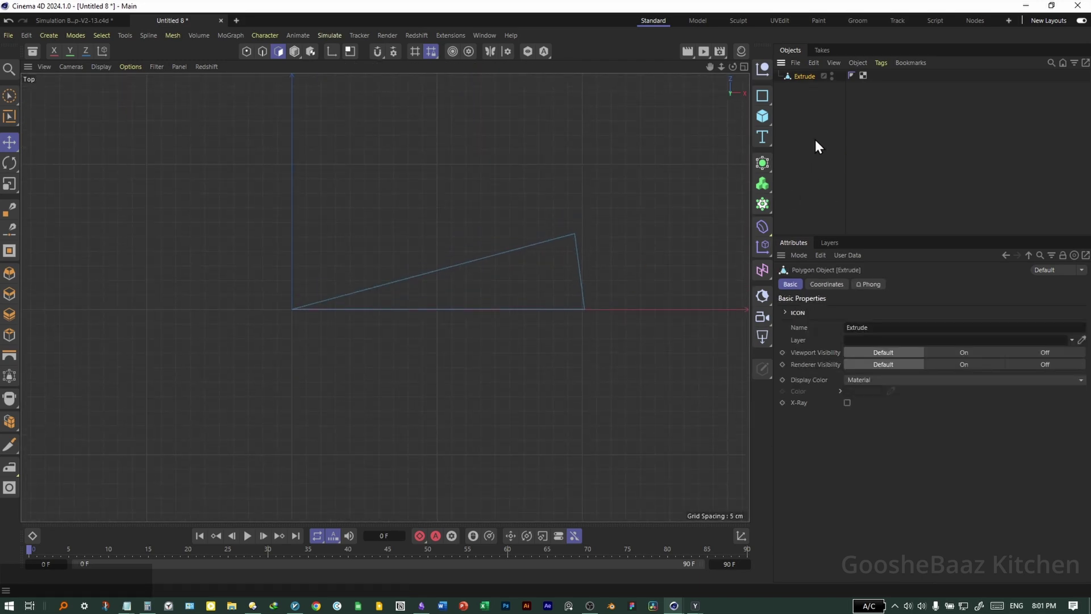
{"action": "left_click", "coordinate": [762, 69], "text": "alt"}
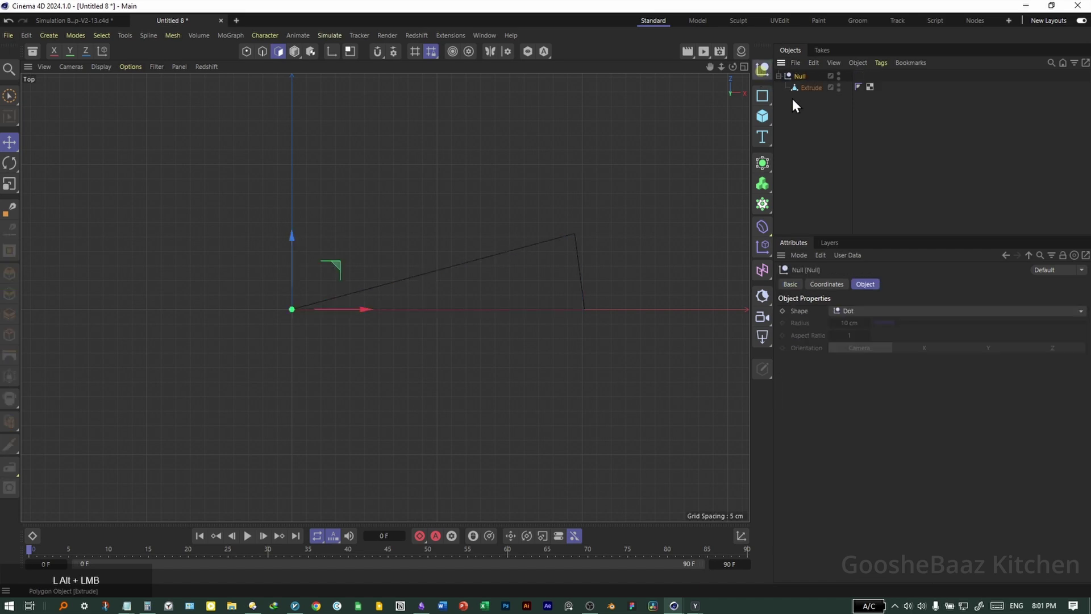
{"action": "left_click", "coordinate": [903, 327]}
{"action": "type", "text": "-7"}
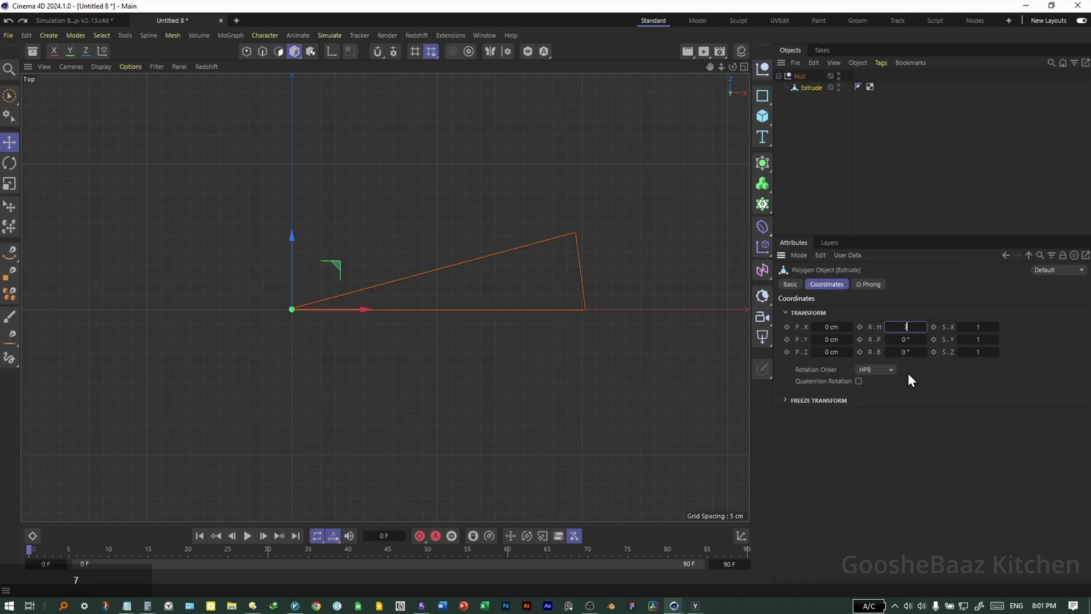
{"action": "type", "text": ".5"}
{"action": "key", "text": "Return"}
{"action": "left_click", "coordinate": [842, 202]}
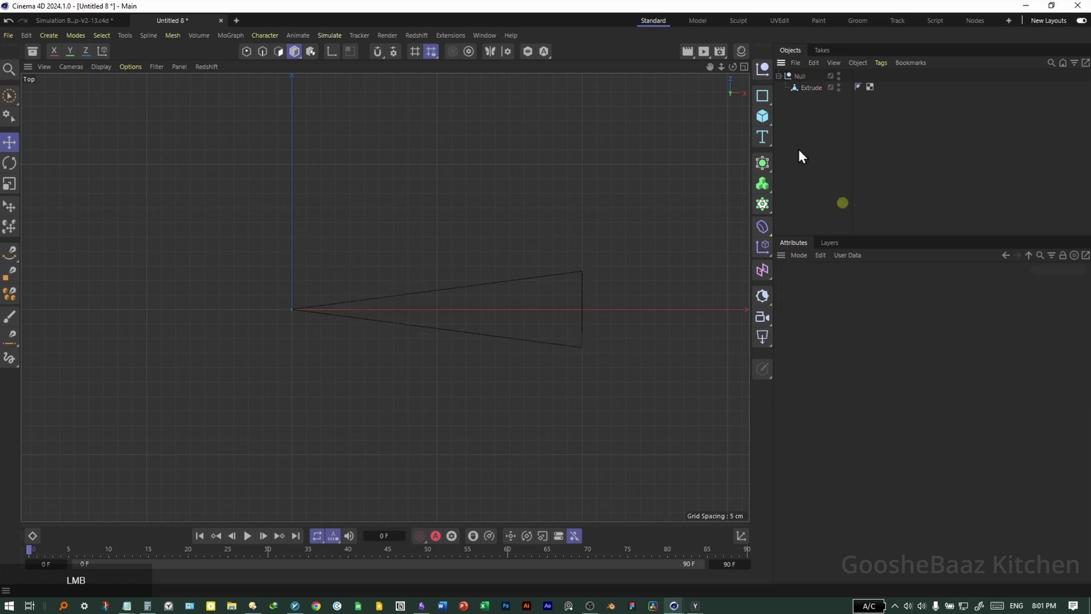
- Place the null under a Symmetry generator set to Radial around the Y axis with 24 slices
{"action": "left_click", "coordinate": [821, 87]}
{"action": "left_click", "coordinate": [802, 76]}
{"action": "left_click", "coordinate": [806, 88]}
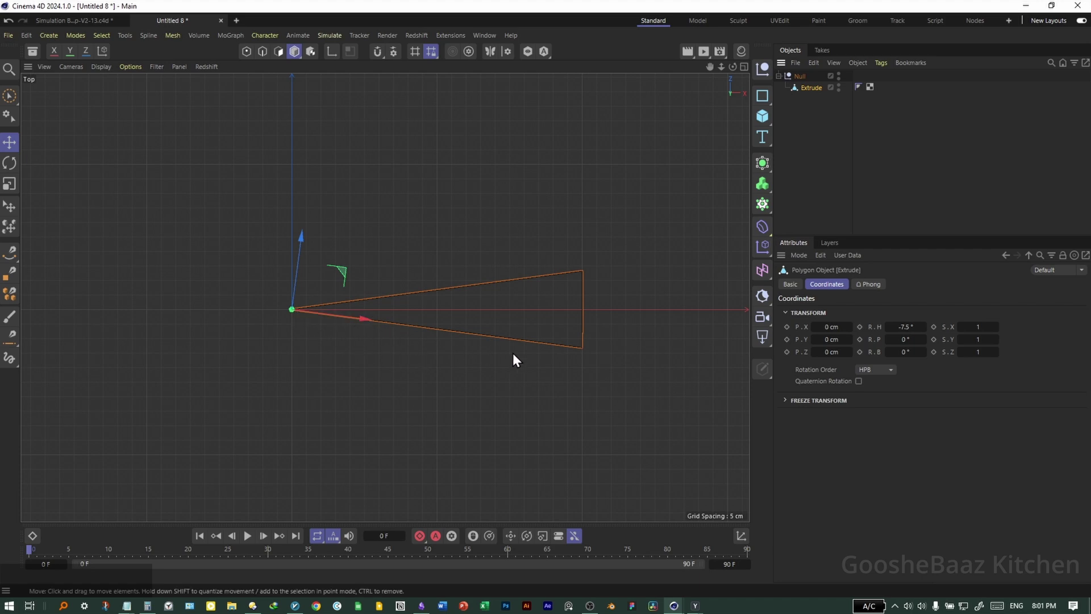
{"action": "left_click", "coordinate": [800, 77]}
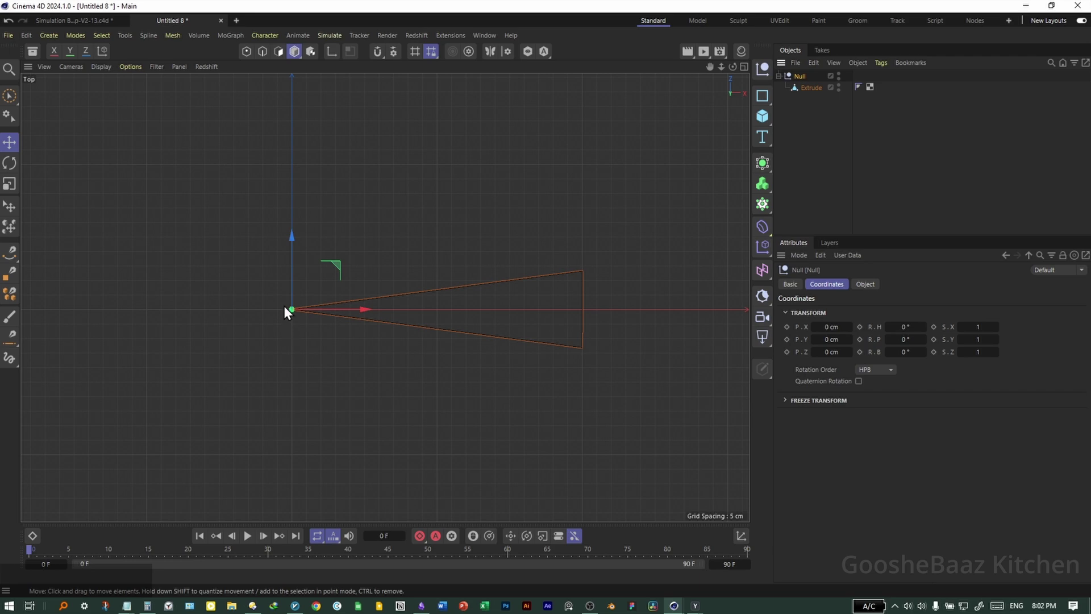
{"action": "left_click", "coordinate": [344, 340]}
{"action": "left_click_drag", "start_coordinate": [762, 163], "coordinate": [909, 292]}
{"action": "left_click_drag", "start_coordinate": [797, 87], "coordinate": [809, 79]}
{"action": "left_click", "coordinate": [809, 77]}
{"action": "left_click", "coordinate": [1026, 323]}
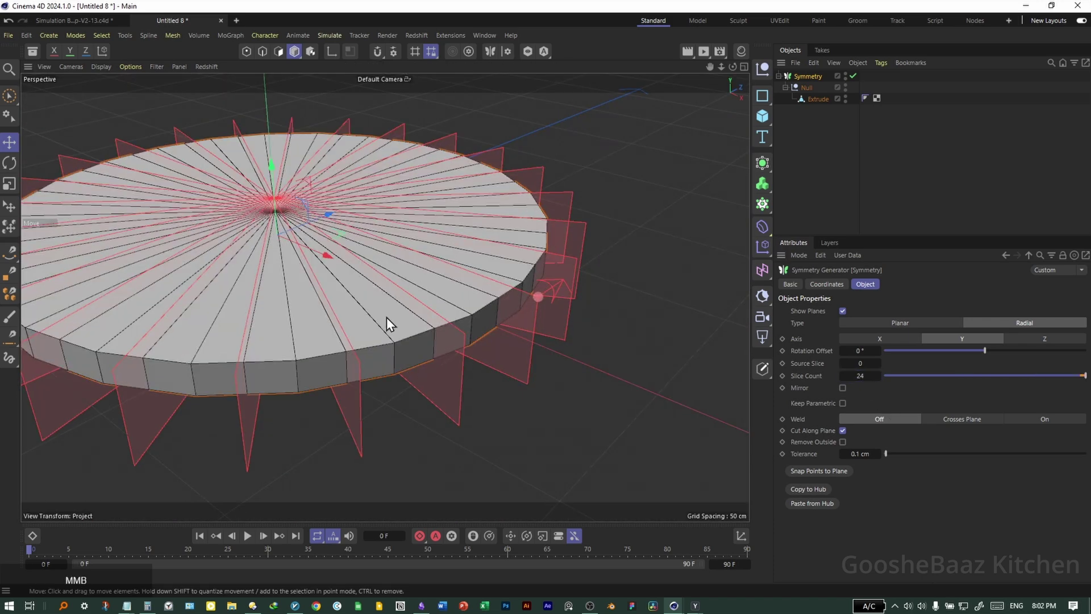
- Move the wedge's lower outer edge downward to make the side face taller
{"action": "left_click", "coordinate": [715, 184]}
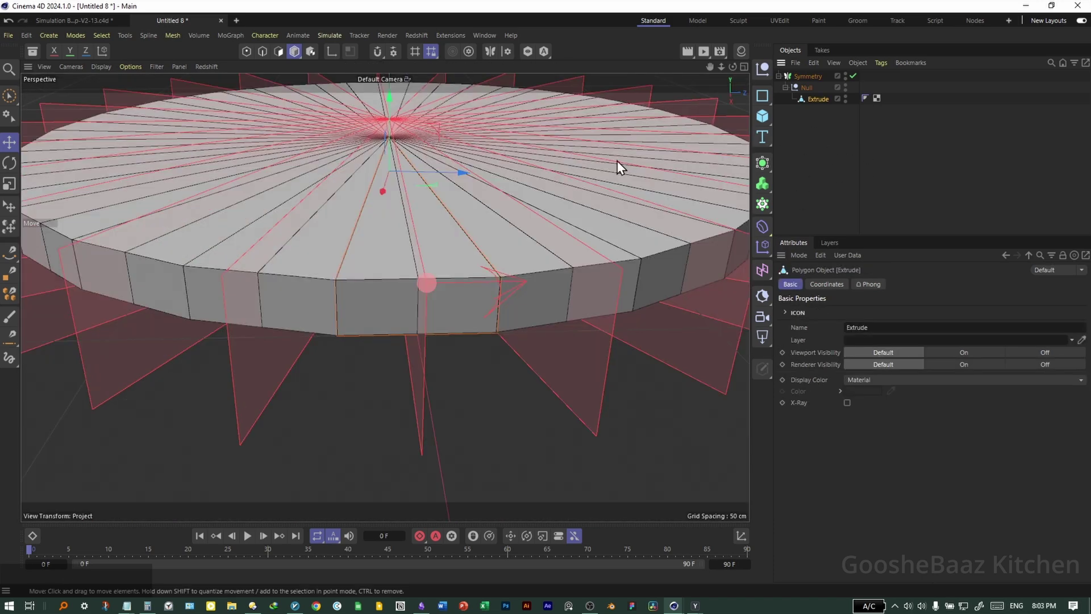
{"action": "left_click", "coordinate": [262, 51]}
{"action": "left_click_drag", "start_coordinate": [368, 193], "coordinate": [445, 251], "text": "alt"}
{"action": "left_click", "coordinate": [436, 330]}
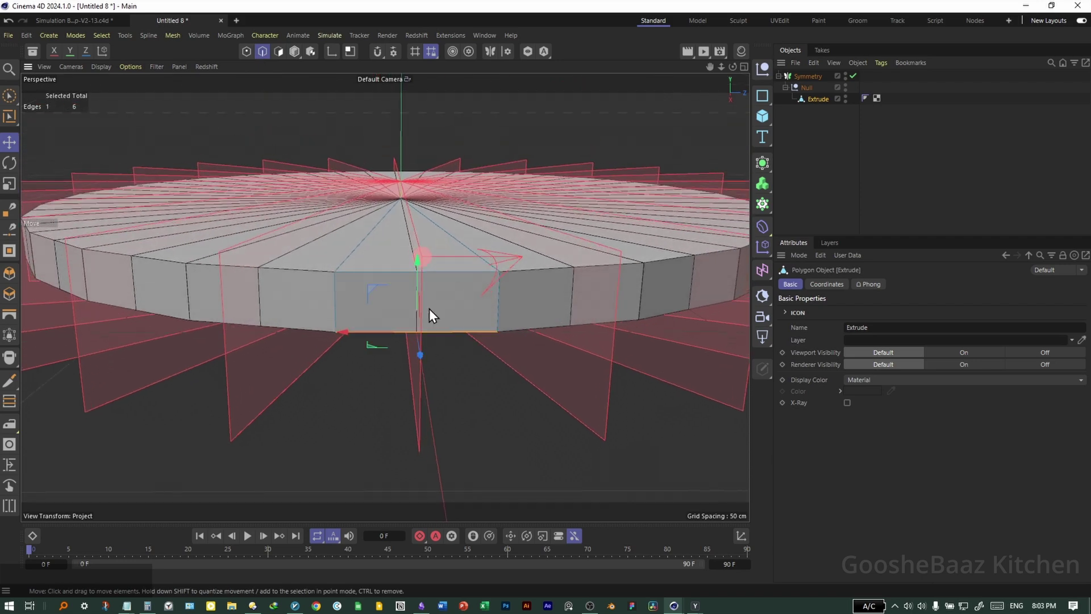
{"action": "left_click_drag", "start_coordinate": [418, 297], "coordinate": [465, 314]}
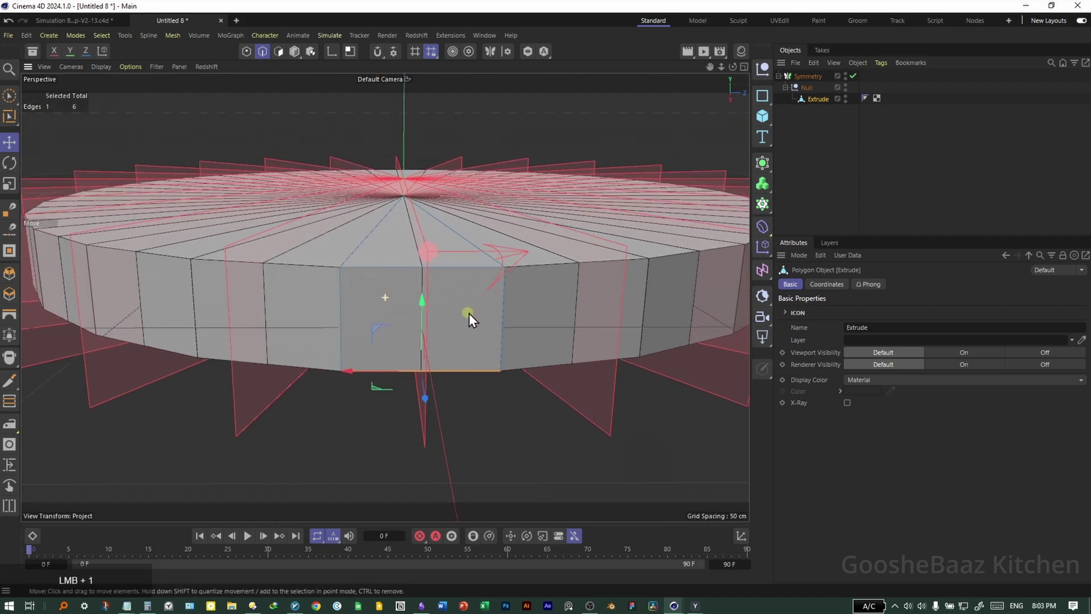
- Inset the wedge's outer side polygon
{"action": "left_click", "coordinate": [278, 51]}
{"action": "left_click", "coordinate": [452, 310]}
{"action": "scroll", "coordinate": [483, 330], "scroll_direction": "up", "scroll_amount": 2}
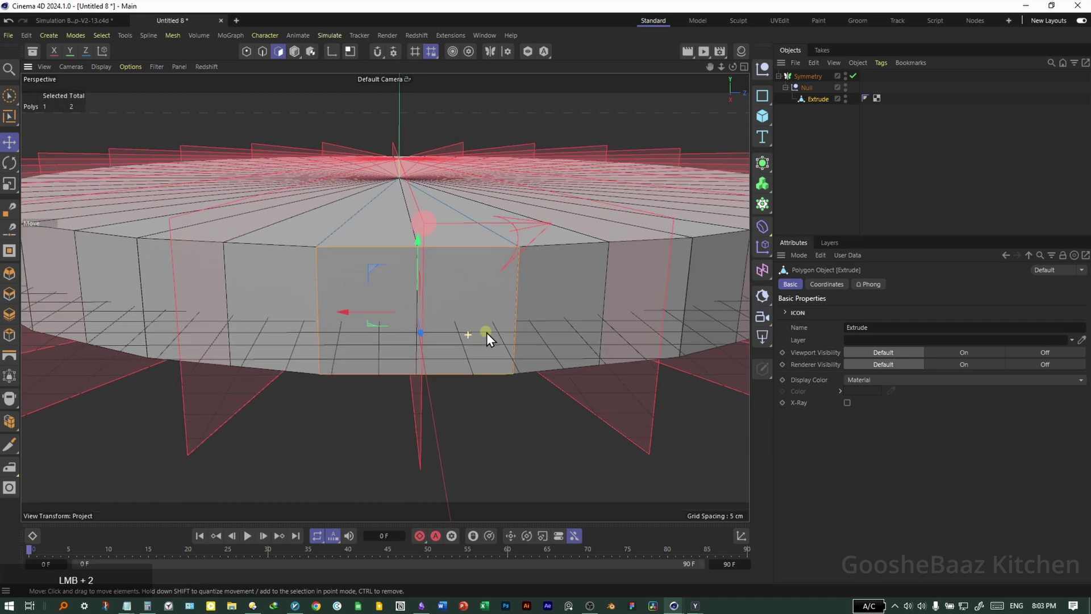
{"action": "right_click", "coordinate": [506, 318]}
{"action": "left_click", "coordinate": [554, 135]}
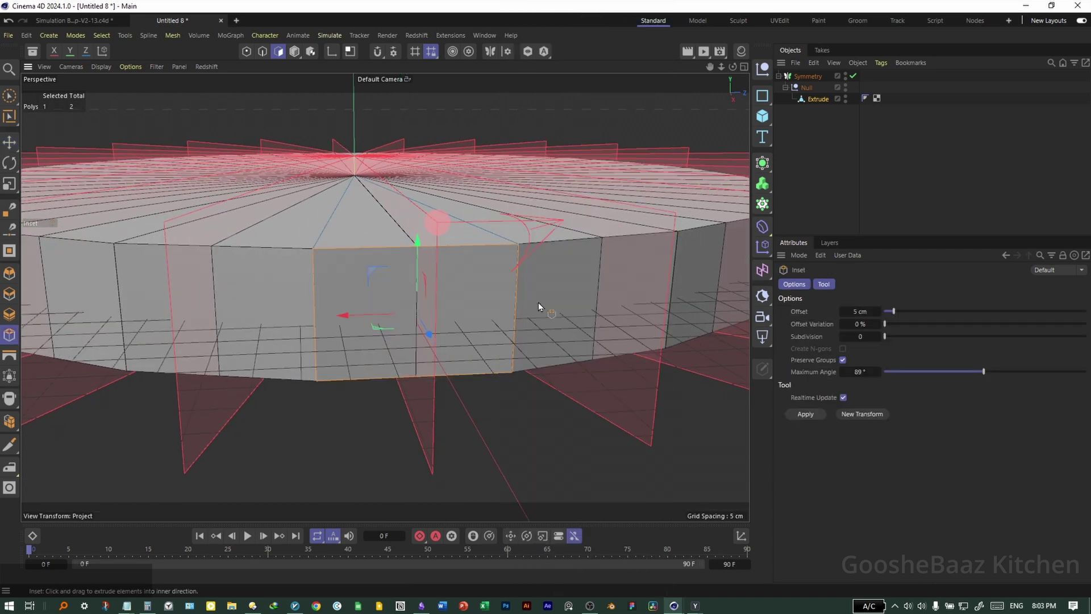
{"action": "left_click_drag", "start_coordinate": [538, 304], "coordinate": [571, 367]}
- Delete the lower strip polygon around the inset side face and turn off the Workplane display in the viewport
{"action": "key", "text": "e"}
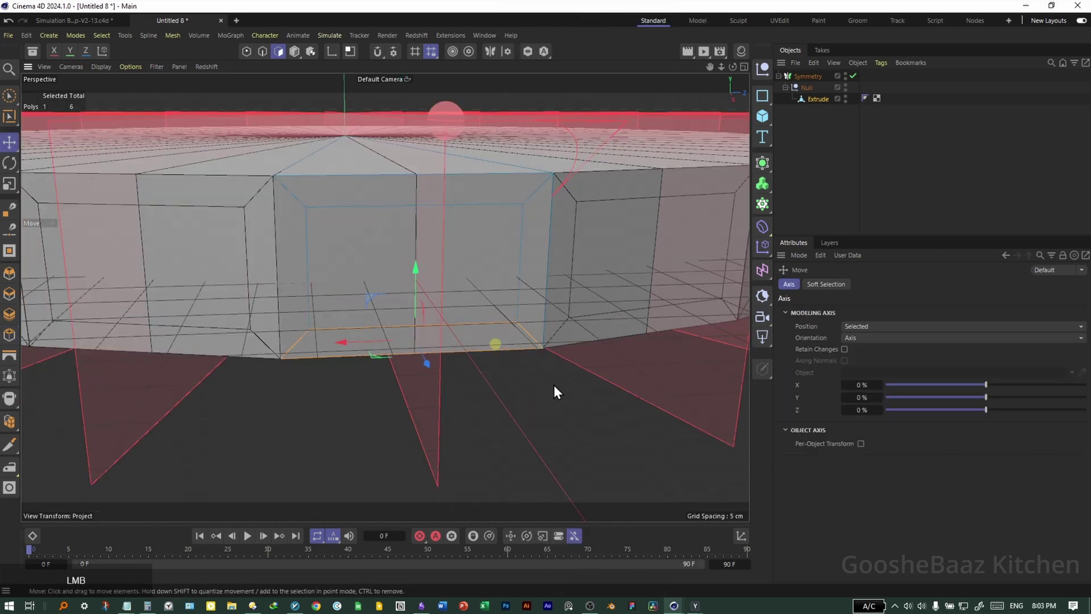
{"action": "key", "text": "Delete"}
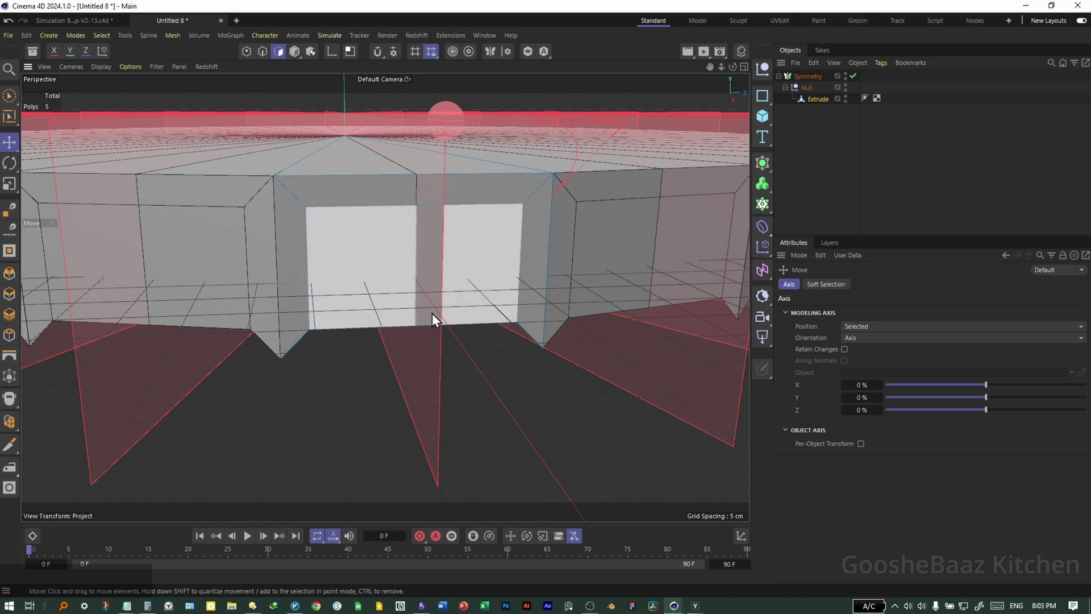
{"action": "key", "text": "ctrl+z"}
{"action": "key", "text": "Delete"}
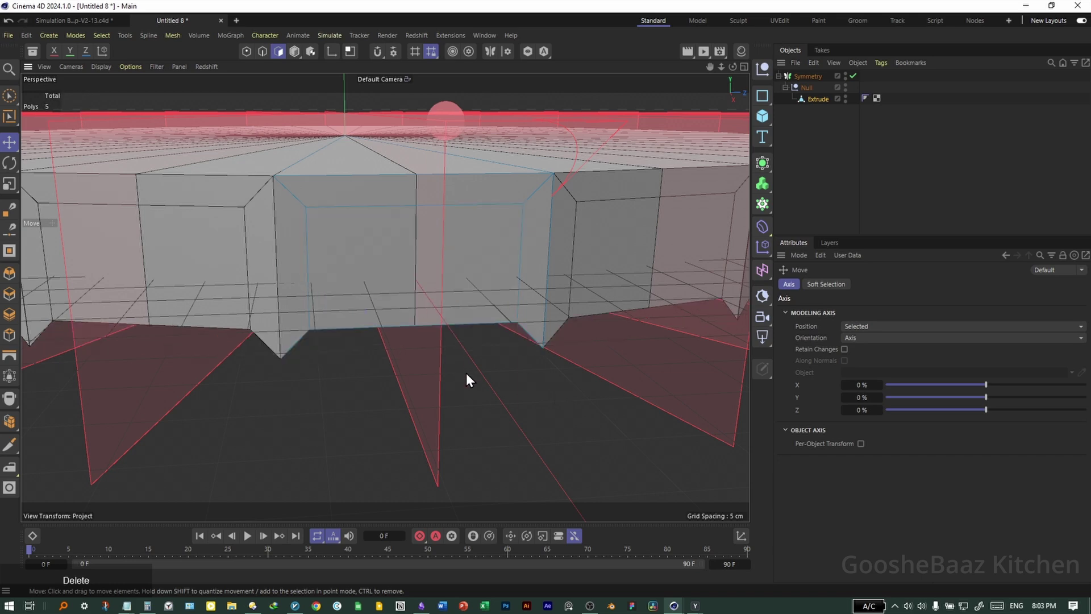
{"action": "left_click", "coordinate": [157, 67]}
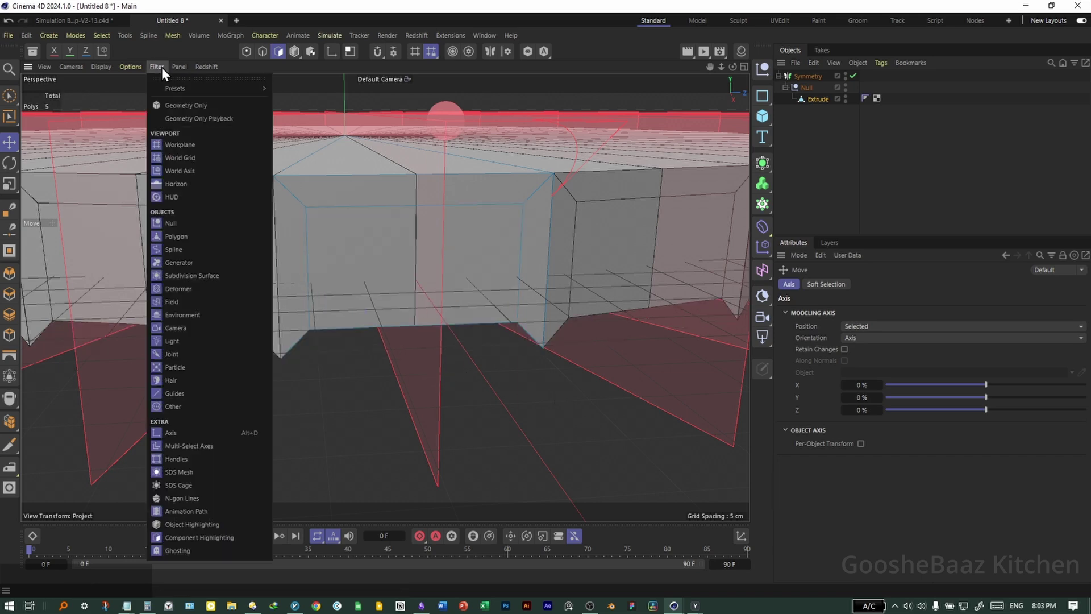
{"action": "left_click", "coordinate": [187, 145]}
- Level the side face's bottom points in the Right view by scaling them to 0% vertically
{"action": "middle_click", "coordinate": [455, 356]}
{"action": "middle_click", "coordinate": [280, 224]}
{"action": "middle_click", "coordinate": [295, 278]}
{"action": "middle_click", "coordinate": [310, 330]}
{"action": "scroll", "coordinate": [450, 342], "scroll_direction": "up", "scroll_amount": 8}
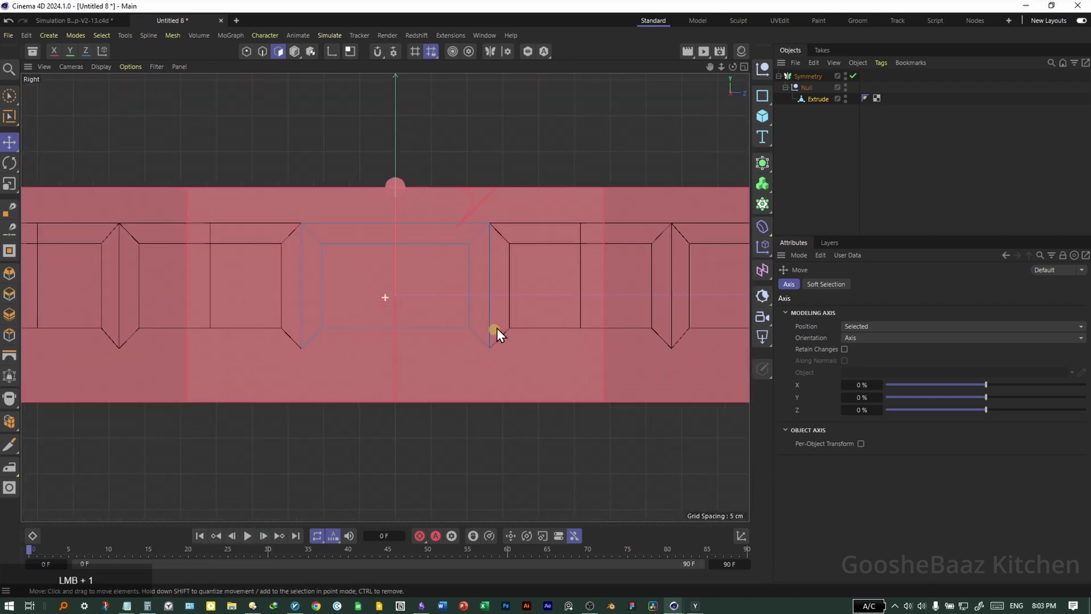
{"action": "key", "text": "Return"}
{"action": "key", "text": "0"}
{"action": "left_click_drag", "start_coordinate": [605, 390], "coordinate": [210, 284]}
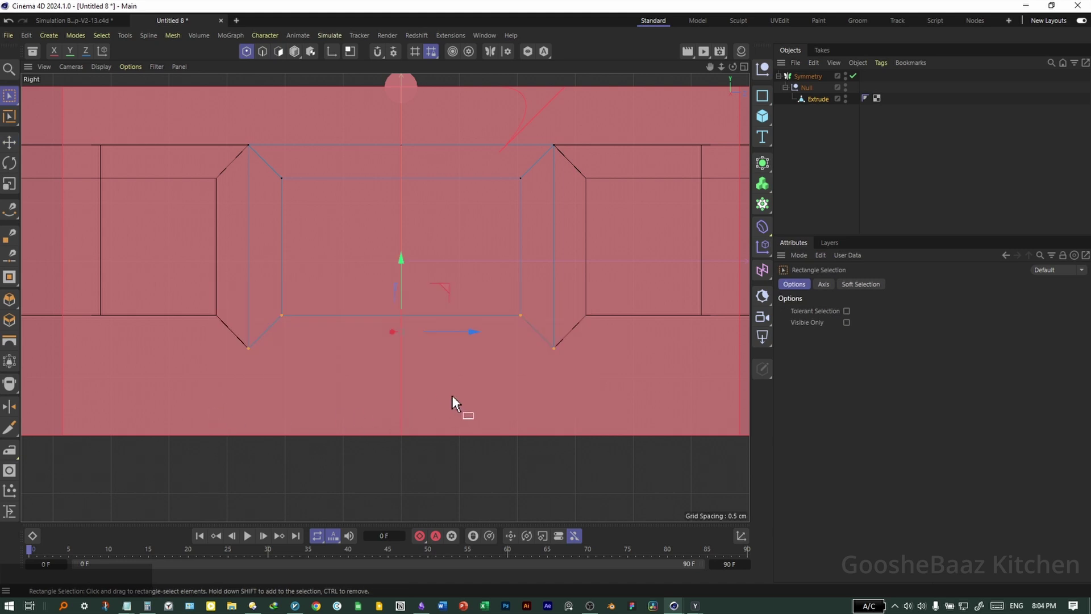
{"action": "key", "text": "t"}
{"action": "left_click_drag", "start_coordinate": [400, 260], "coordinate": [403, 333], "text": "shift"}
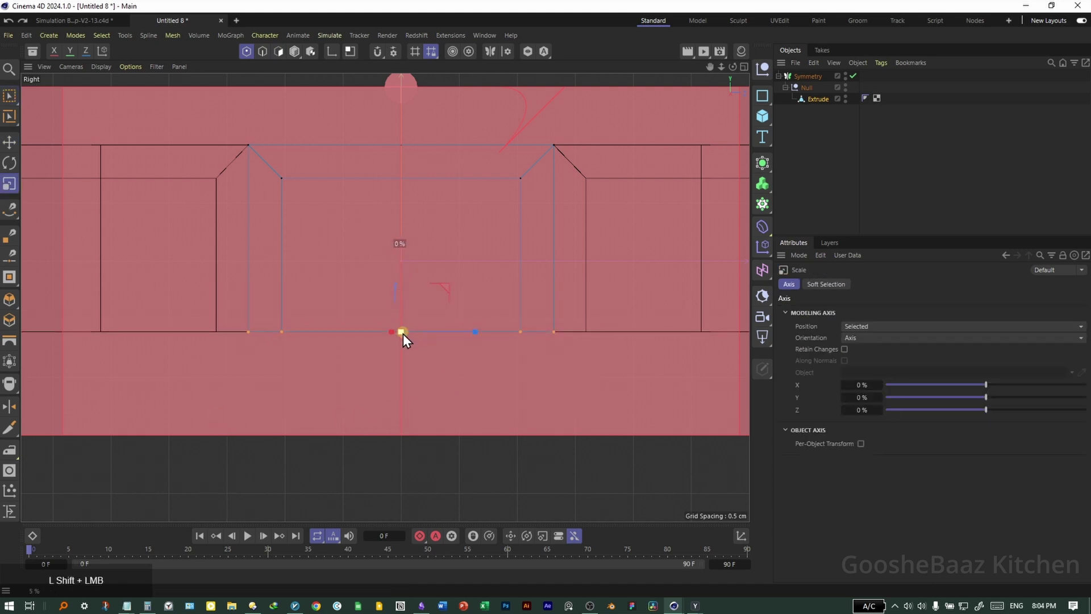
- Add a loop cut through the border strip around the inset side polygon
{"action": "key", "text": "k"}
{"action": "key", "text": "l"}
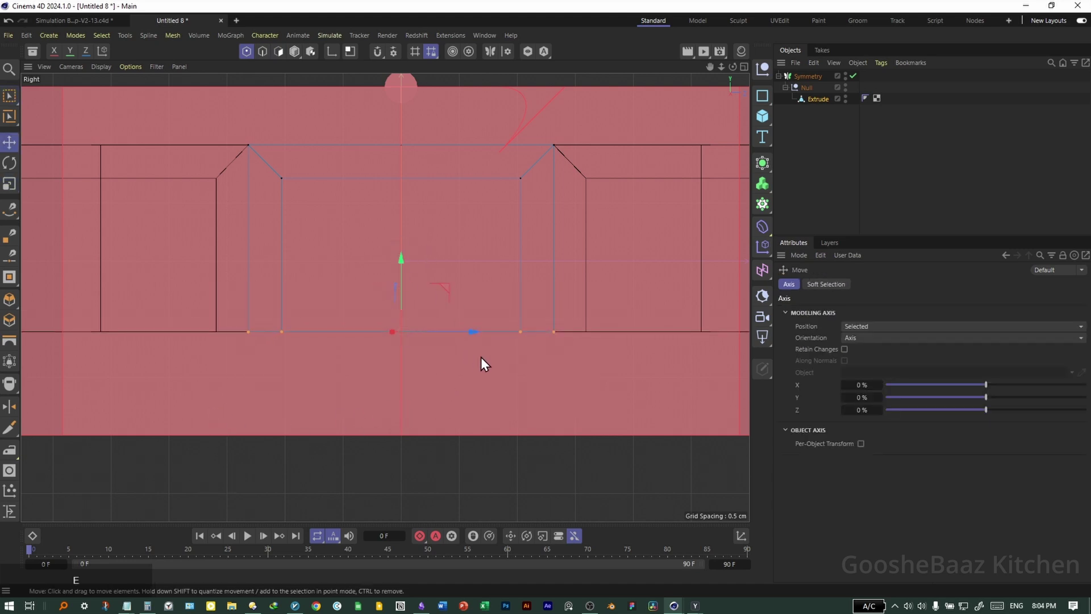
{"action": "left_click", "coordinate": [538, 169]}
{"action": "key", "text": "e"}
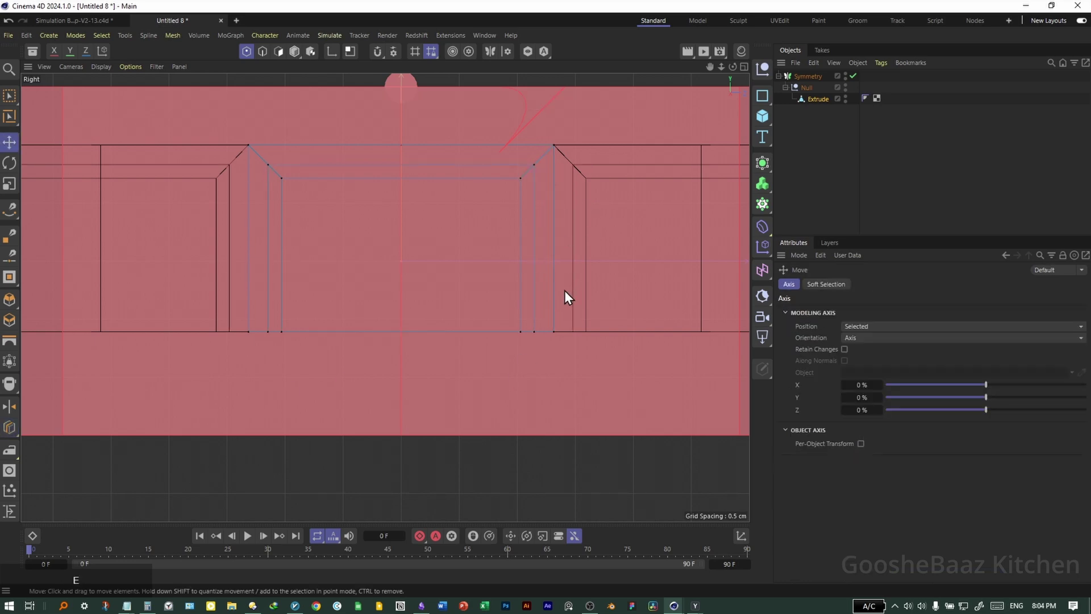
- Push the inner side polygon of the wedge inward toward the cap's centre to form a recess
{"action": "middle_click", "coordinate": [446, 329]}
{"action": "middle_click", "coordinate": [307, 242]}
{"action": "key", "text": "Return"}
{"action": "key", "text": "Return"}
{"action": "left_click_drag", "start_coordinate": [408, 352], "coordinate": [432, 379]}
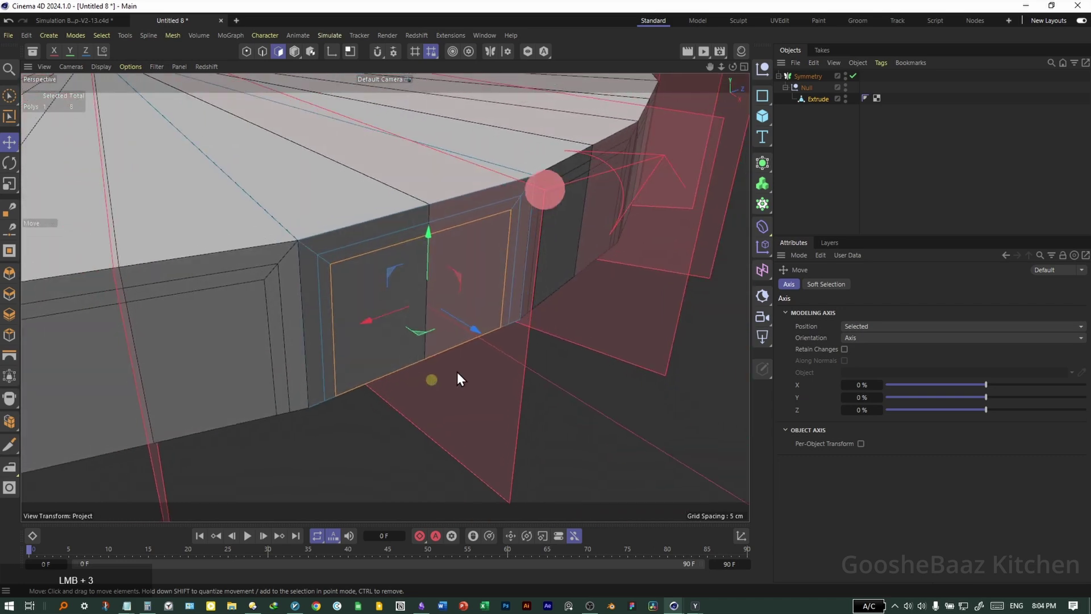
{"action": "left_click_drag", "start_coordinate": [479, 331], "coordinate": [455, 320]}
{"action": "left_click_drag", "start_coordinate": [455, 320], "coordinate": [371, 274]}
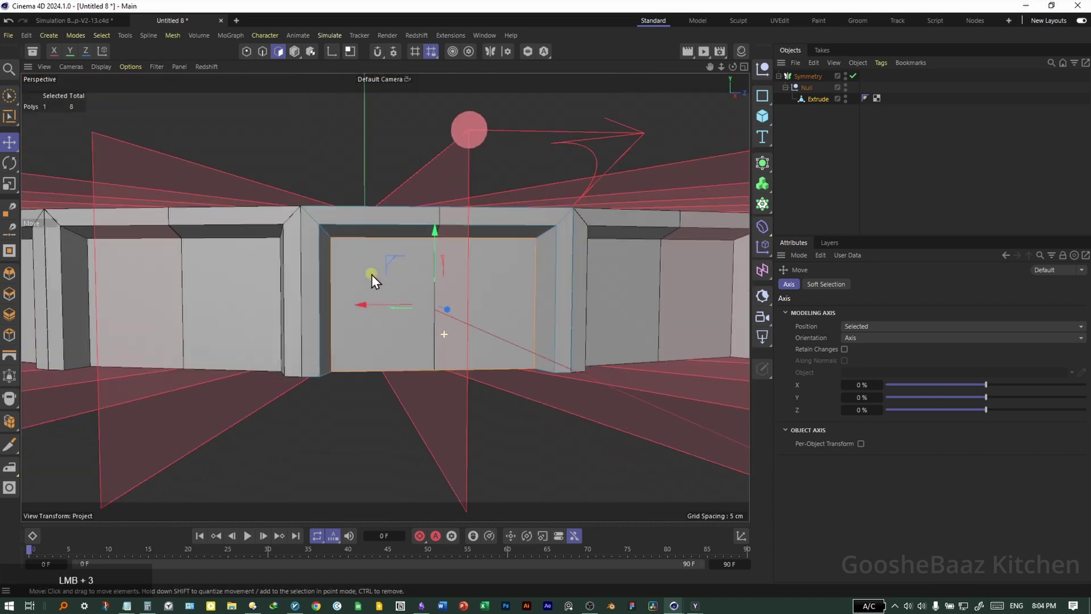
- Add two loop cuts across the wedge's top face, one at 50% and one nearer the outer rim
{"action": "middle_click", "coordinate": [455, 322]}
{"action": "middle_click", "coordinate": [268, 384]}
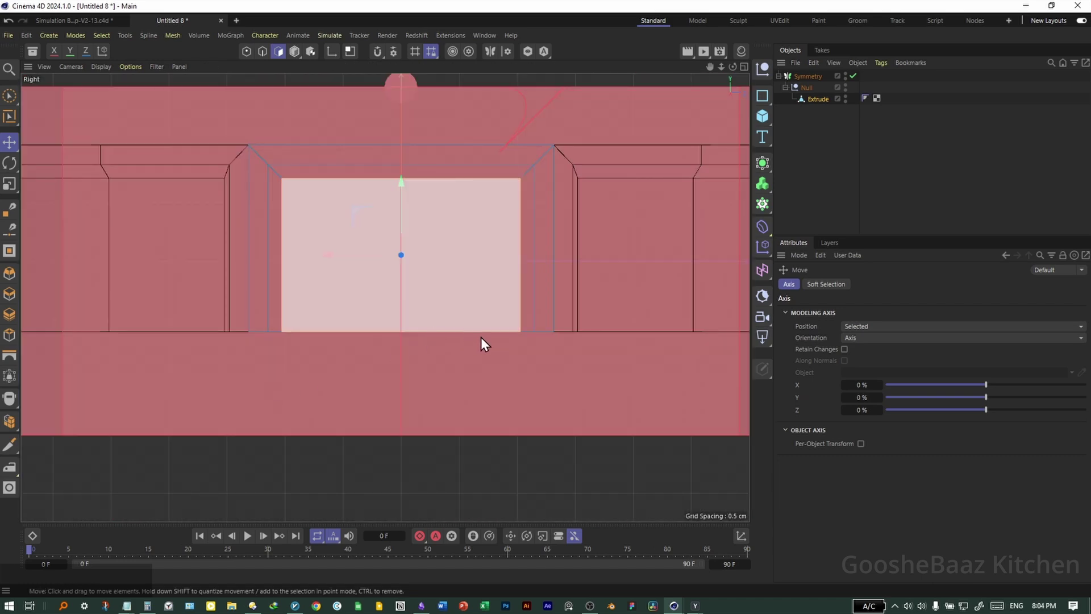
{"action": "left_click_drag", "start_coordinate": [417, 331], "coordinate": [405, 288]}
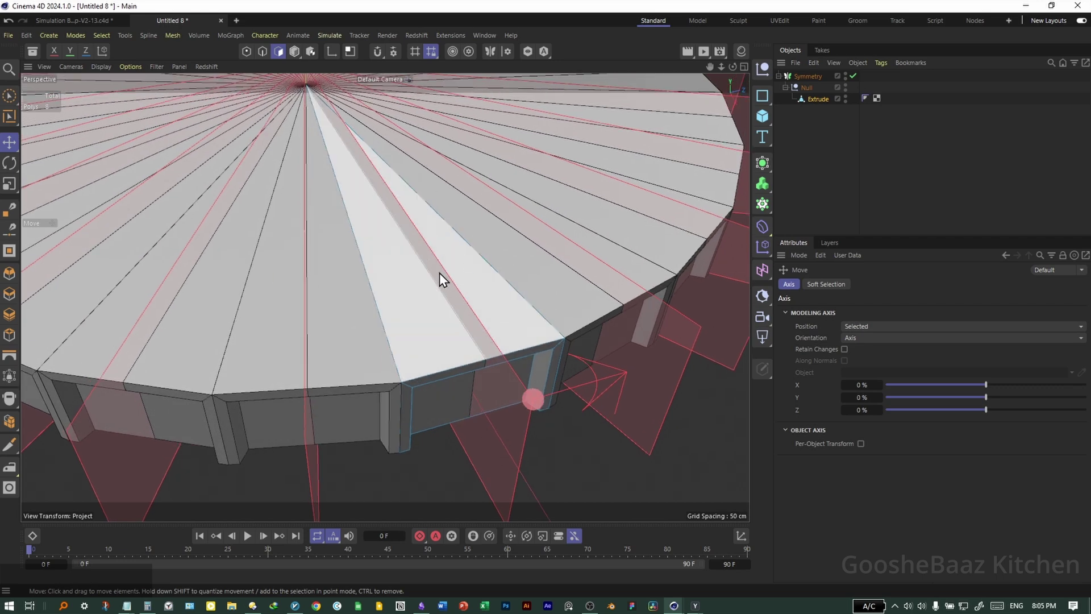
{"action": "key", "text": "k"}
{"action": "key", "text": "l"}
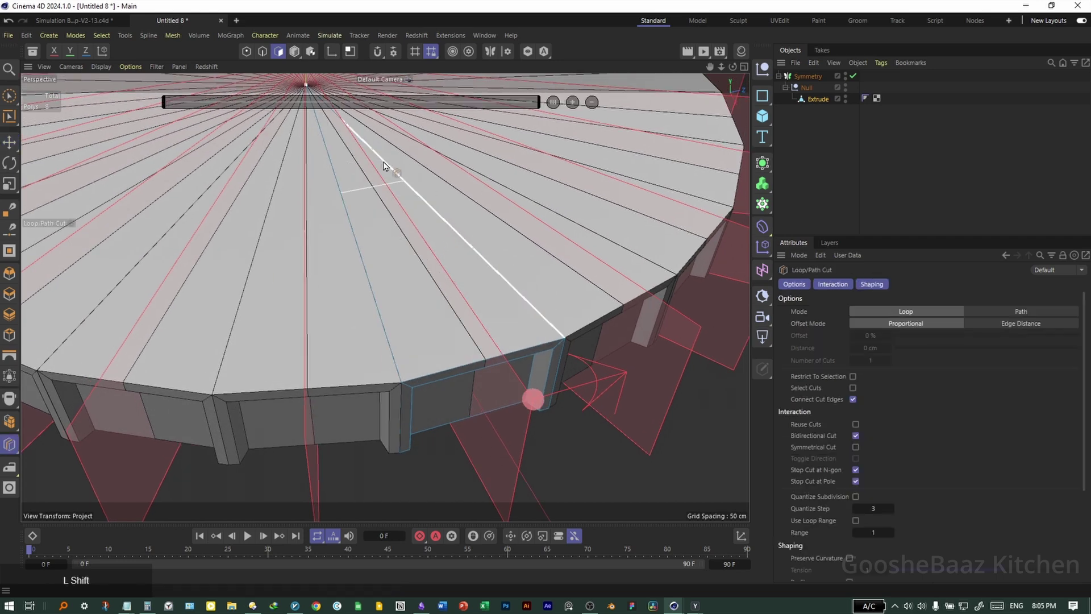
{"action": "left_click", "coordinate": [384, 166], "text": "shift"}
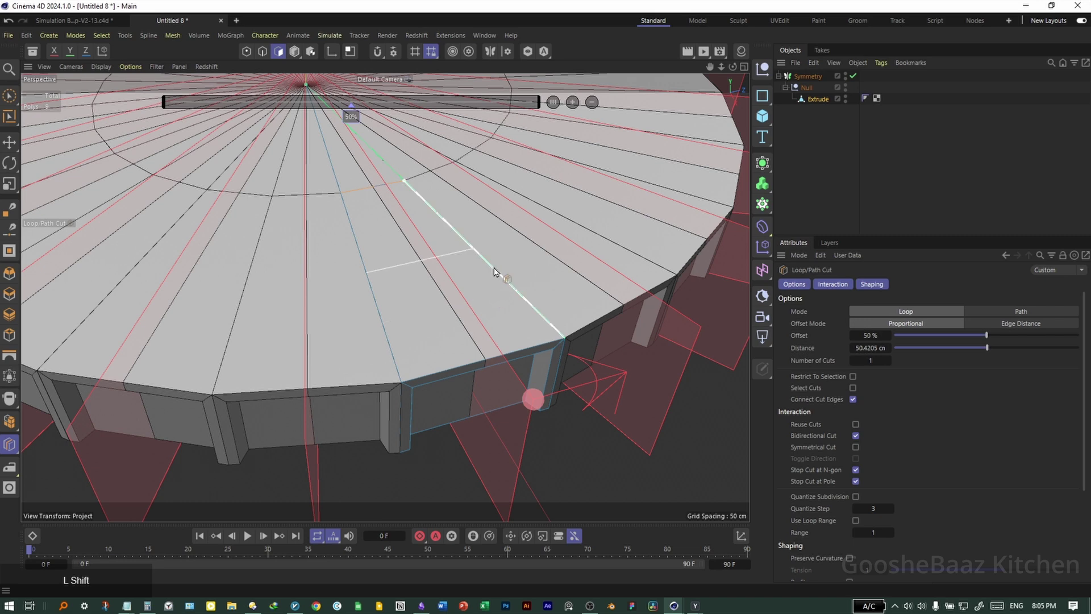
{"action": "left_click", "coordinate": [515, 298], "text": "shift"}
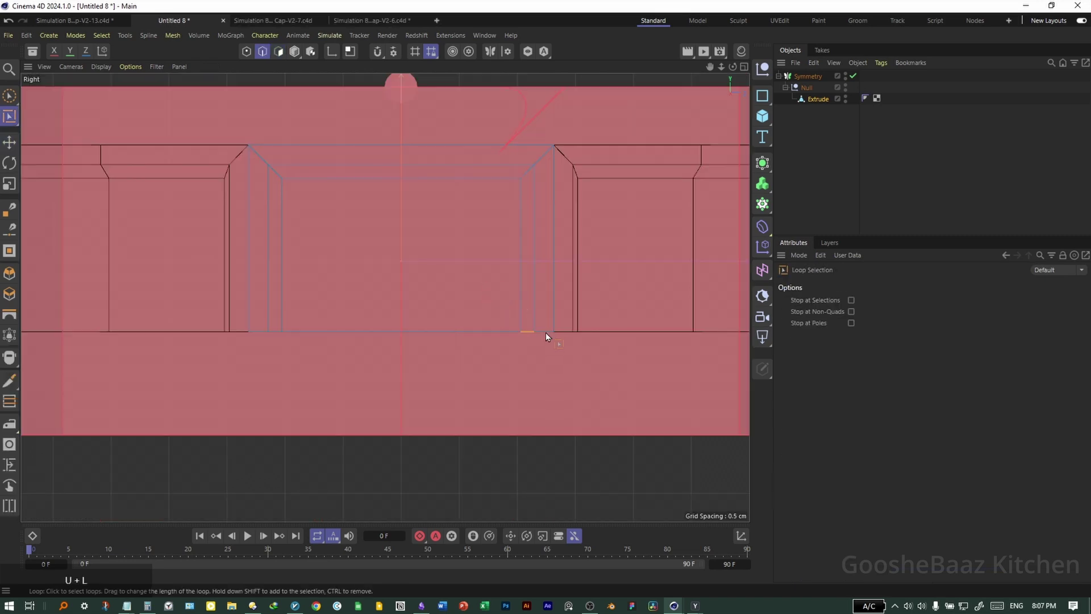
- Select the wedge's bottom edge loop and move it downward to lengthen the side wall
{"action": "left_click", "coordinate": [547, 331]}
{"action": "key", "text": "e"}
{"action": "left_click_drag", "start_coordinate": [404, 278], "coordinate": [401, 379]}
- Scale the recessed inner side polygon narrower horizontally
{"action": "key", "text": "Return"}
{"action": "key", "text": "t"}
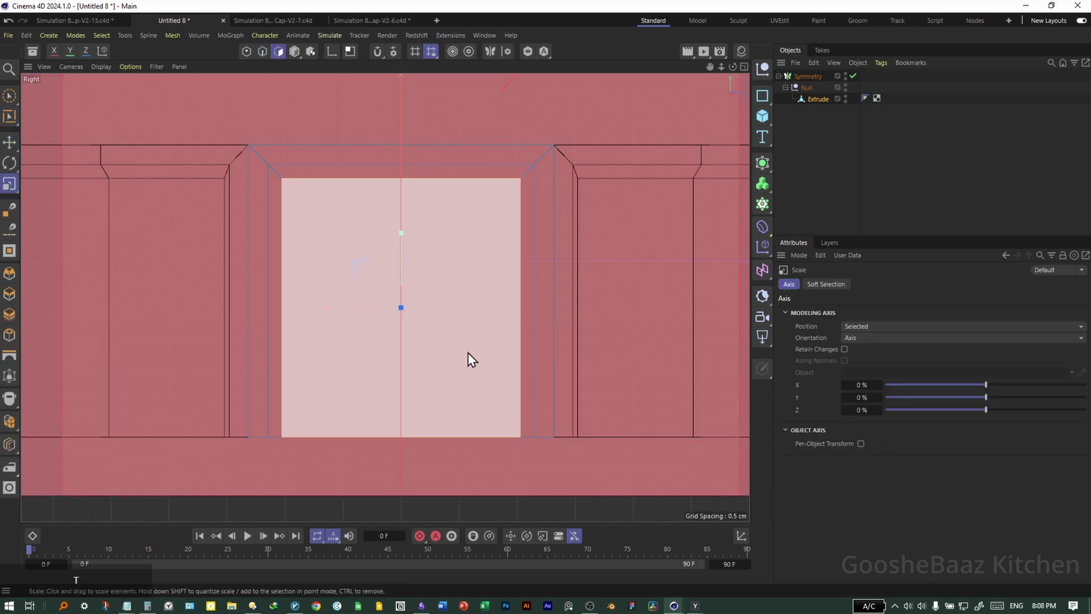
{"action": "left_click_drag", "start_coordinate": [349, 305], "coordinate": [373, 273]}
{"action": "key", "text": "e"}
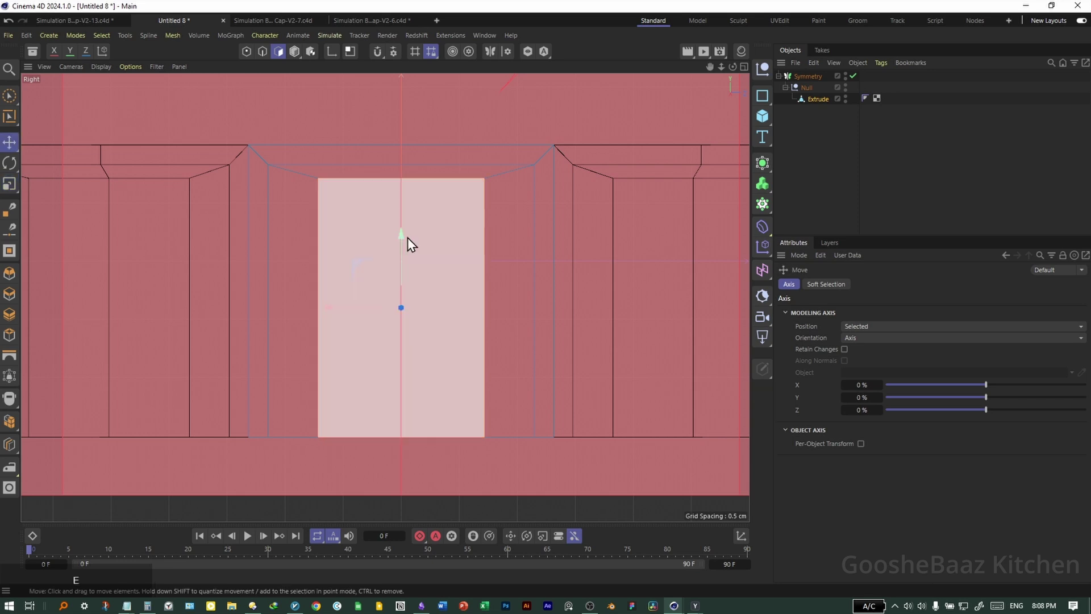
- Lower the top edge of the recessed side polygon with the modeling axis orientation set to World
{"action": "left_click", "coordinate": [261, 51]}
{"action": "left_click", "coordinate": [402, 177]}
{"action": "left_click_drag", "start_coordinate": [398, 224], "coordinate": [396, 248]}
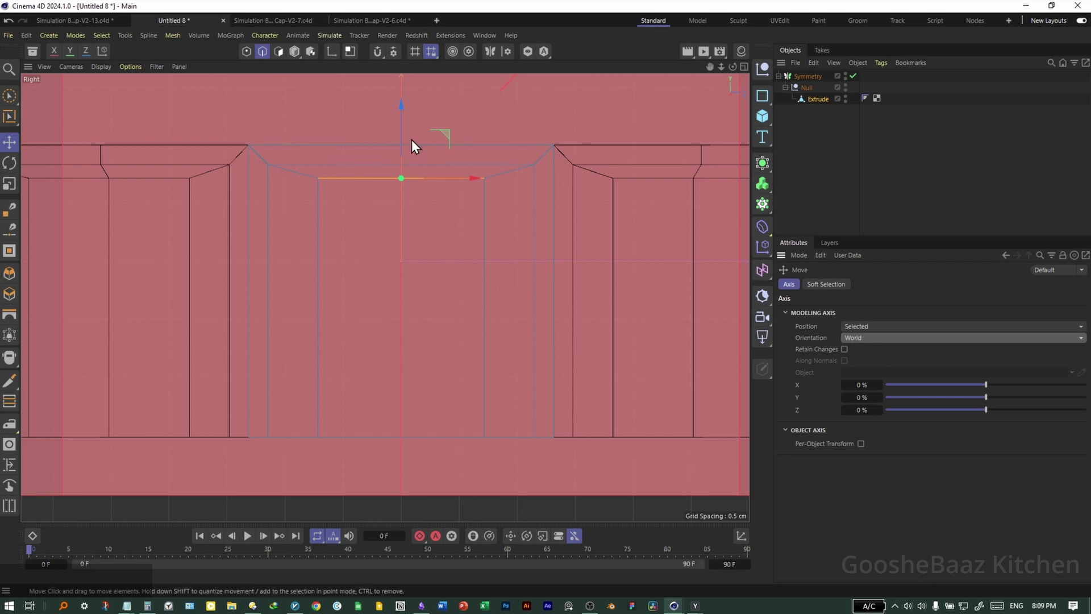
{"action": "left_click_drag", "start_coordinate": [404, 135], "coordinate": [401, 182]}
{"action": "key", "text": "F1"}
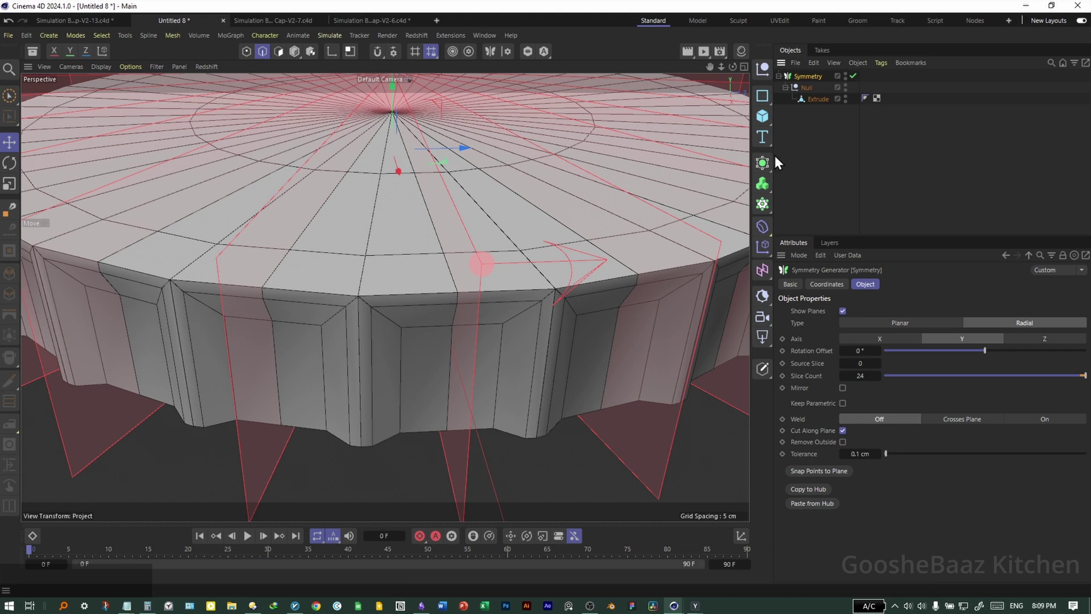
- Place the Symmetry object under a Connect generator and wrap that in a Subdivision Surface
{"action": "left_click", "coordinate": [762, 164]}
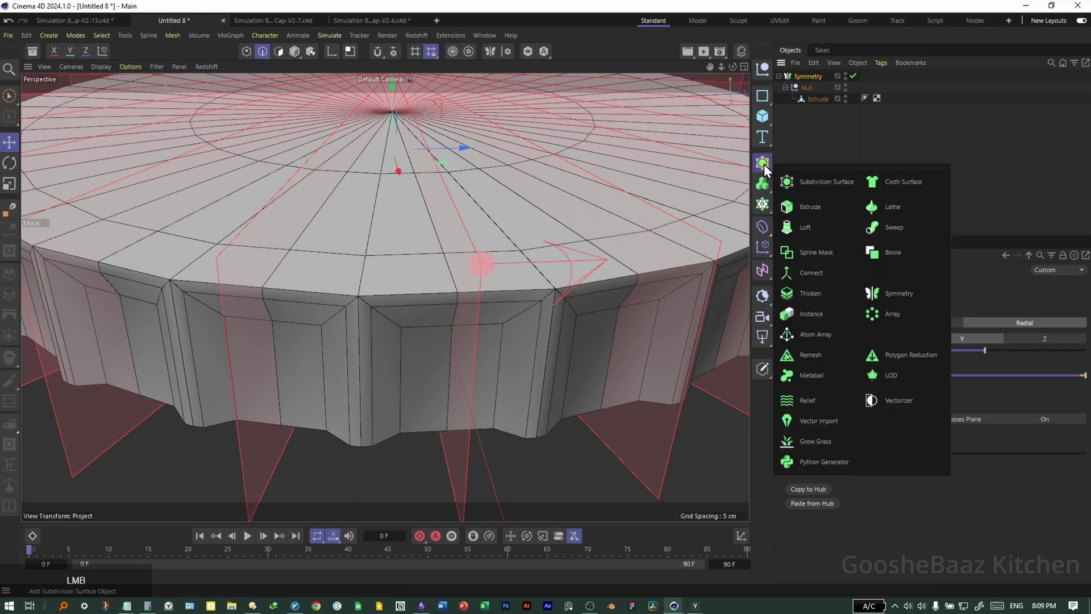
{"action": "left_click", "coordinate": [827, 292], "text": "alt"}
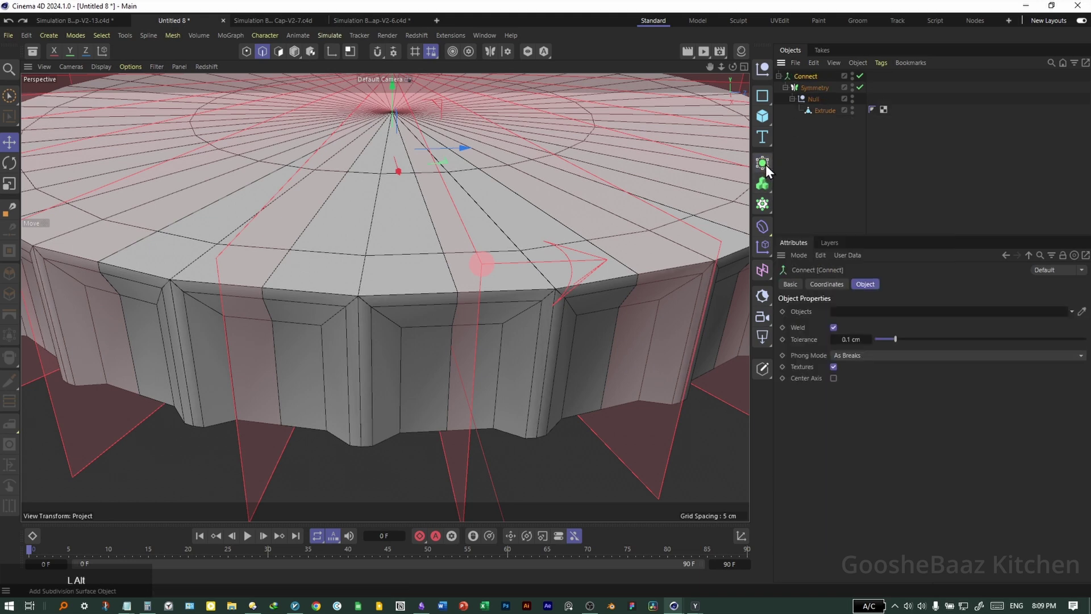
{"action": "left_click", "coordinate": [764, 164], "text": "alt"}
{"action": "left_click_drag", "start_coordinate": [507, 420], "coordinate": [454, 386], "text": "alt"}
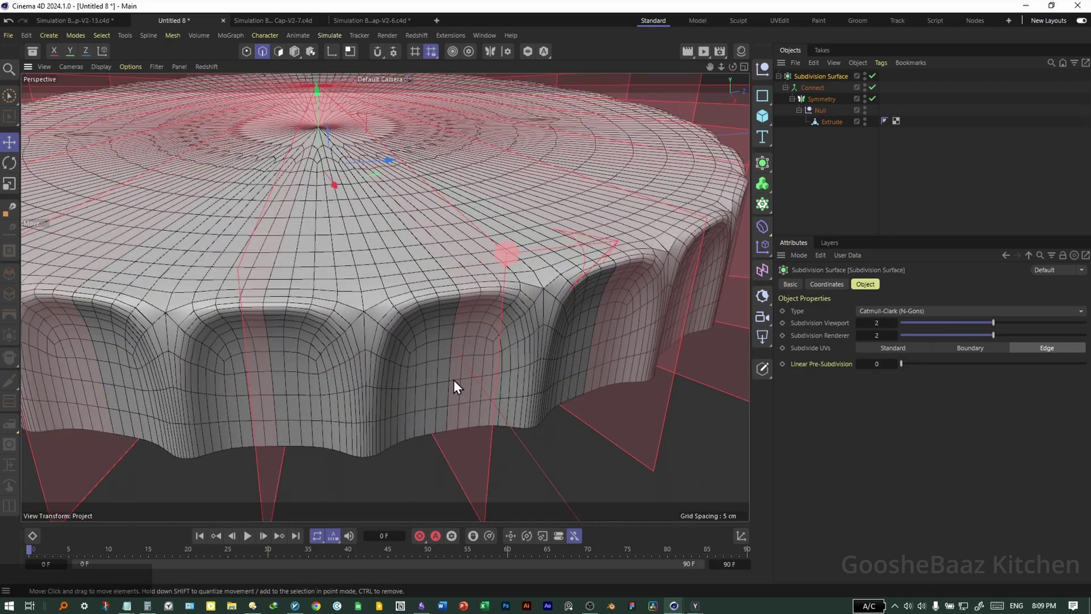
- Switch off the Subdivision Surface and raise the wedge's inner top polygons to dome the cap
{"action": "left_click", "coordinate": [872, 76]}
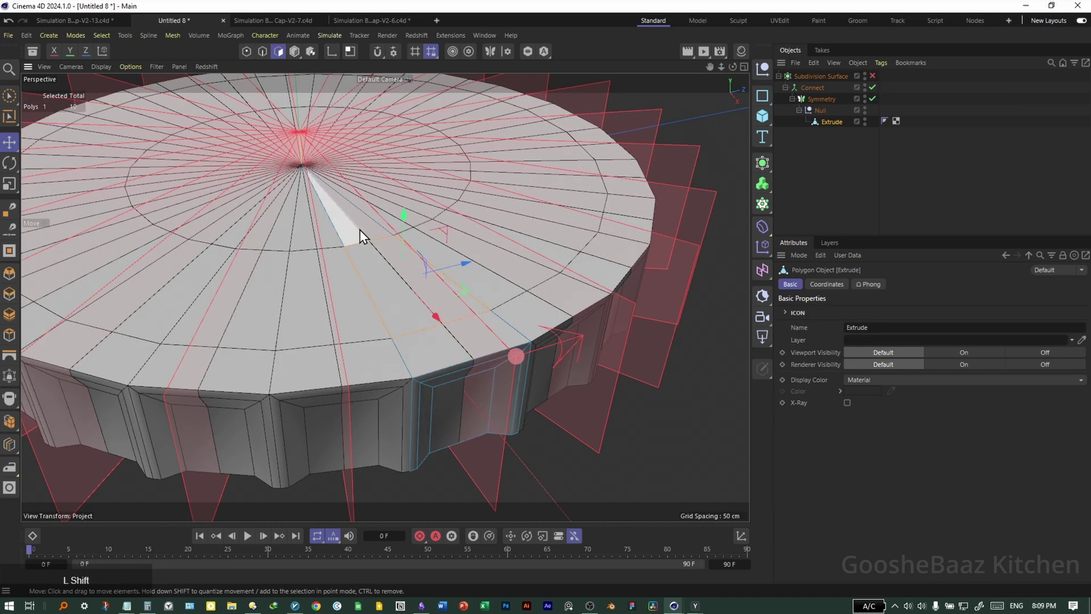
{"action": "left_click", "coordinate": [377, 243], "text": "shift"}
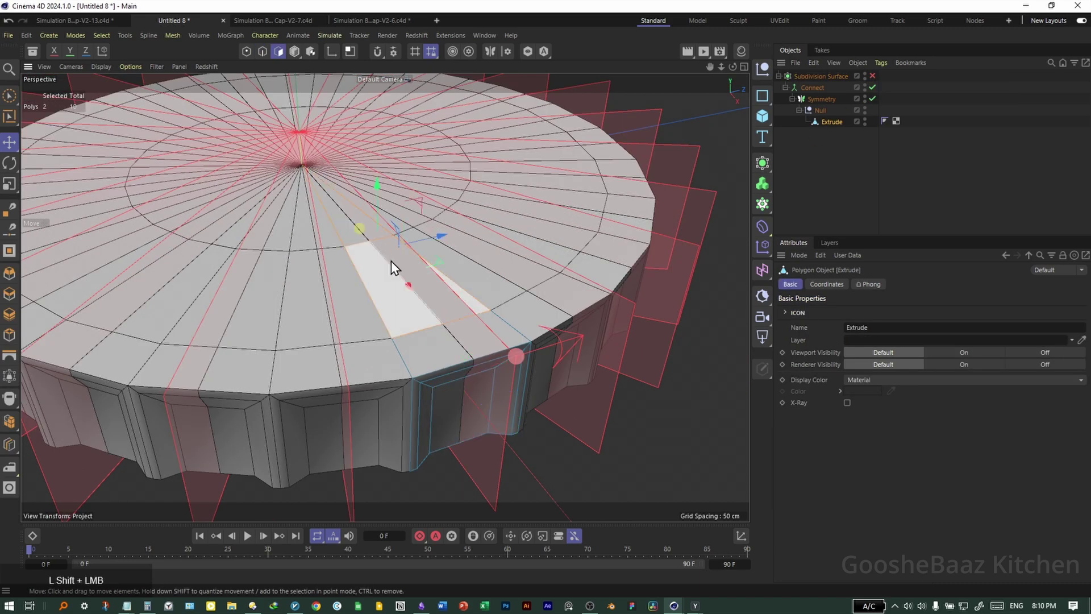
{"action": "left_click_drag", "start_coordinate": [377, 295], "coordinate": [393, 263]}
{"action": "left_click_drag", "start_coordinate": [369, 200], "coordinate": [533, 379]}
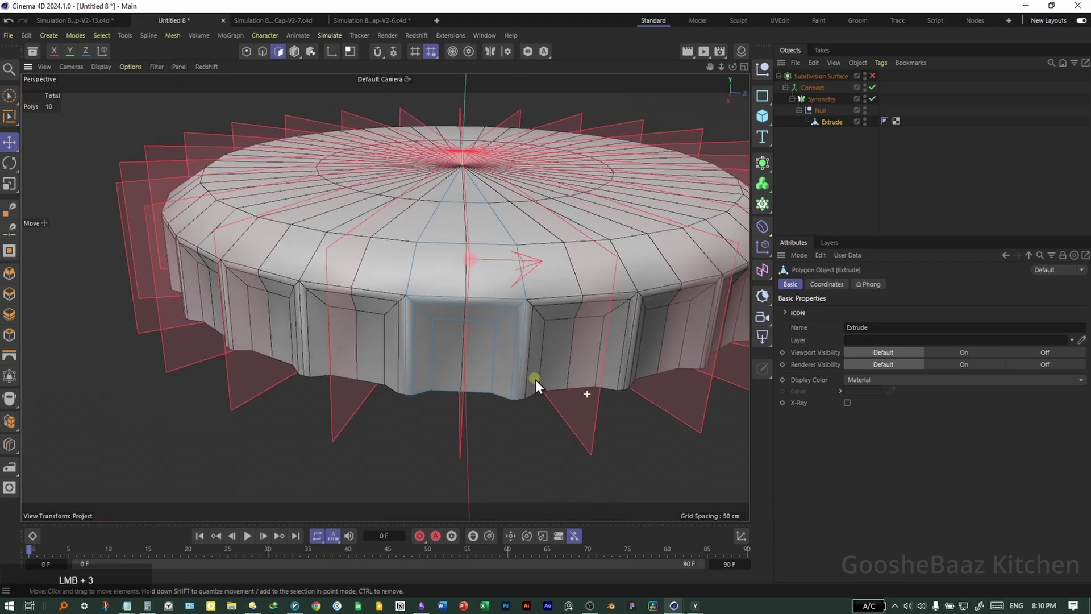
- Switch the Subdivision Surface back on and add a loop cut at 50% across the wedge's outer sloping top polygon
{"action": "left_click", "coordinate": [872, 75]}
{"action": "left_click_drag", "start_coordinate": [634, 293], "coordinate": [437, 359]}
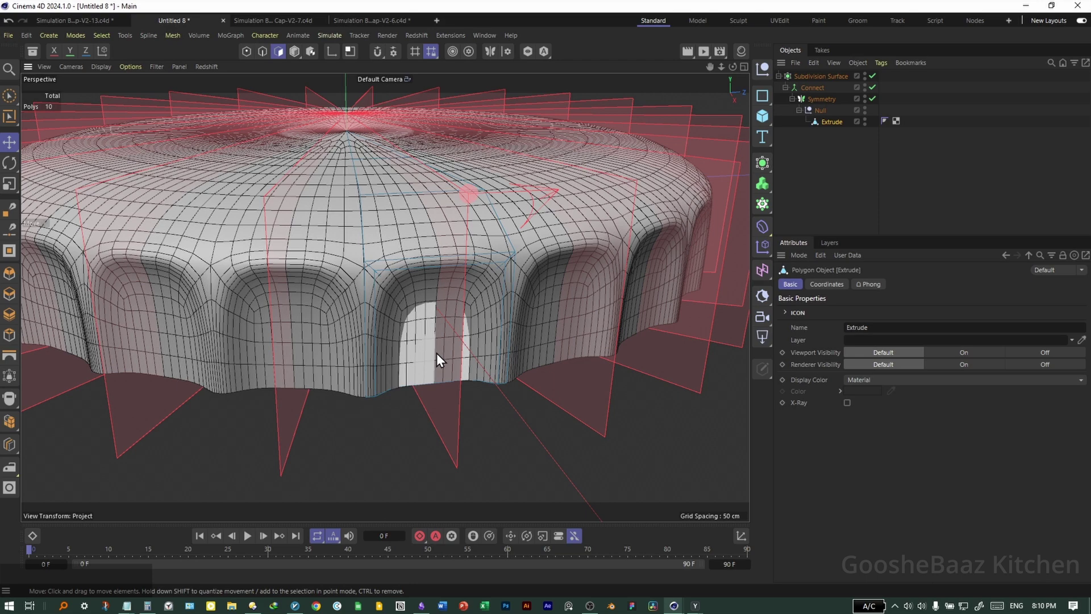
{"action": "left_click_drag", "start_coordinate": [446, 333], "coordinate": [473, 248]}
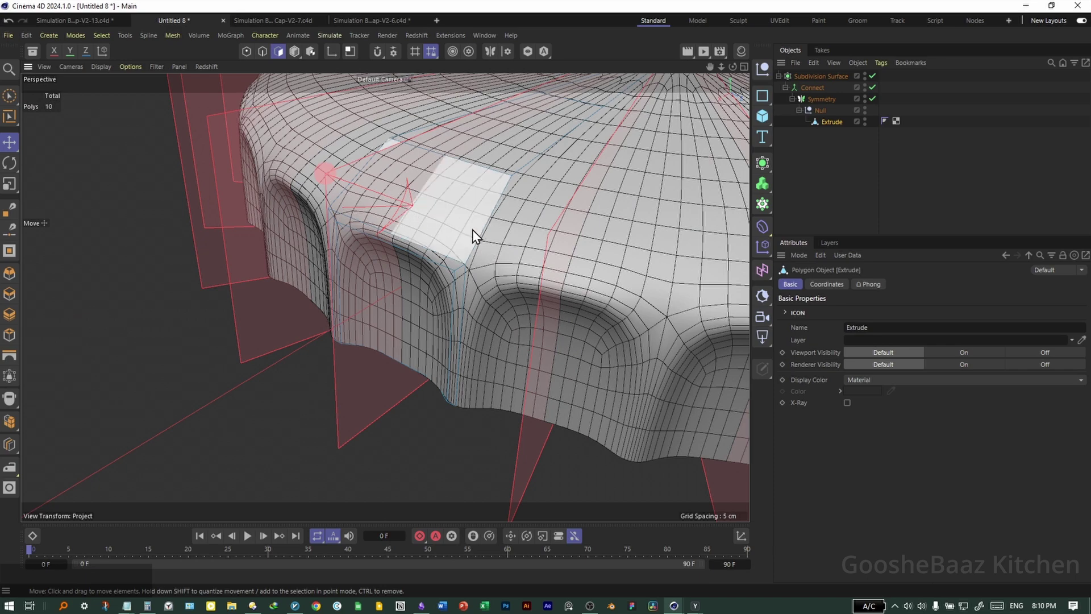
{"action": "key", "text": "k"}
{"action": "key", "text": "l"}
{"action": "middle_click", "coordinate": [488, 224]}
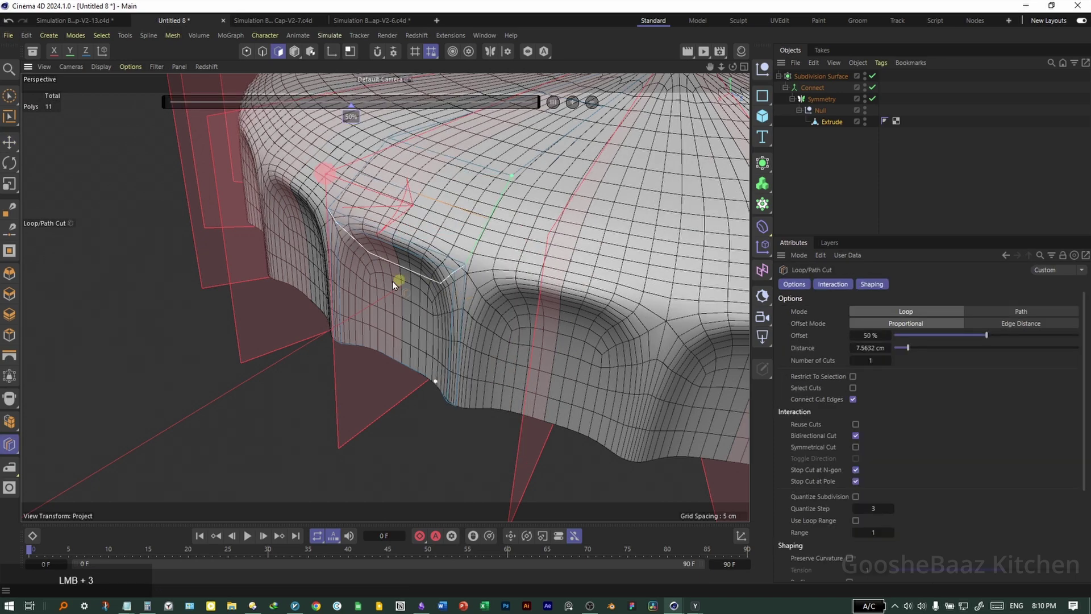
{"action": "left_click_drag", "start_coordinate": [413, 281], "coordinate": [317, 261]}
{"action": "key", "text": "e"}
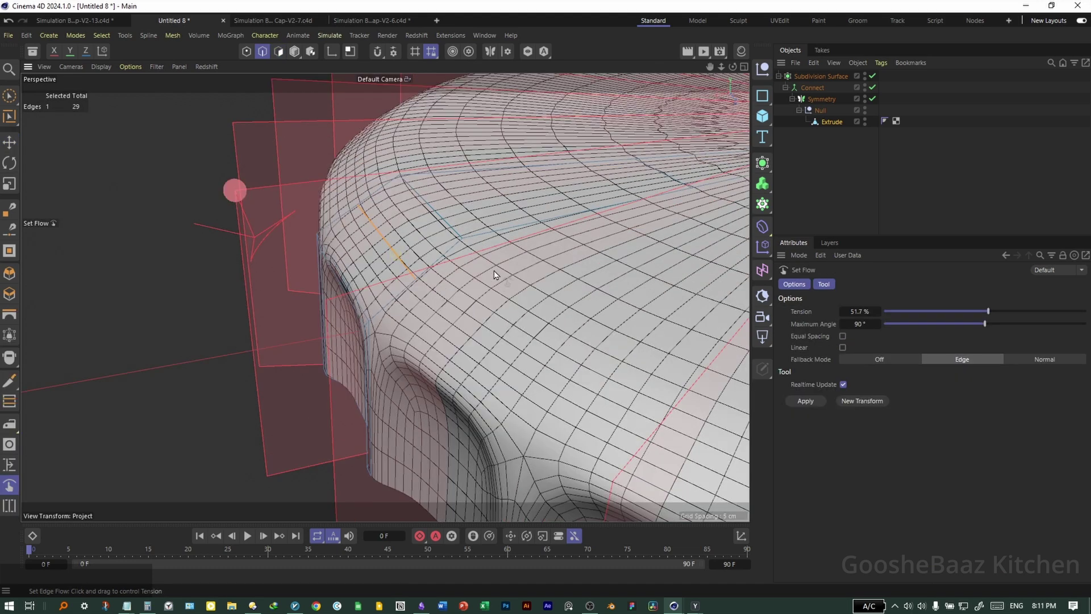
- Detach the modeling command list as a floating palette and apply Set Flow to the new top edge with about 92.7% tension
{"action": "key", "text": "m"}
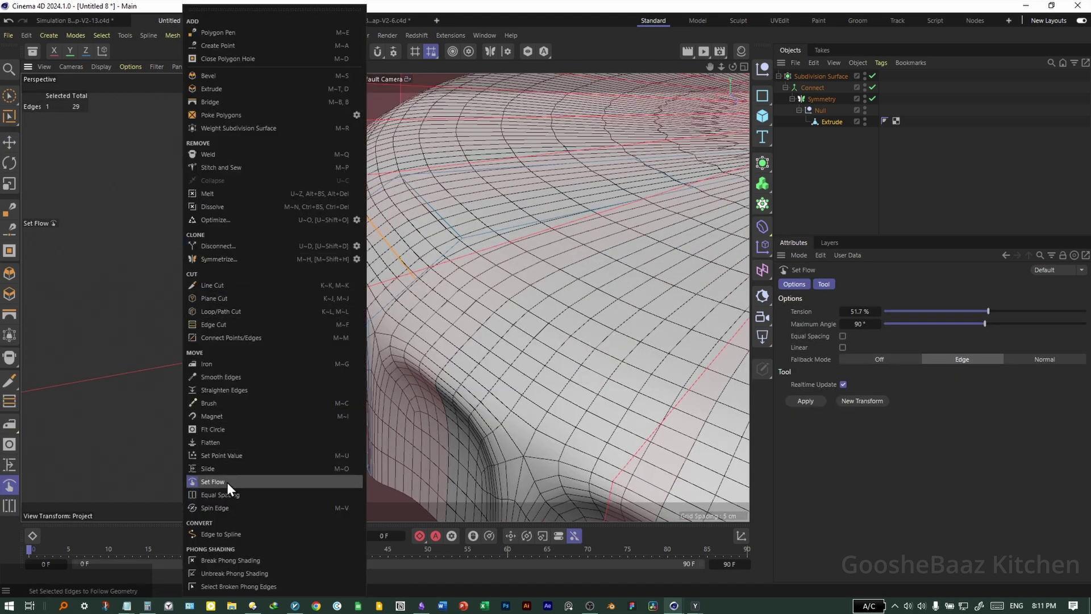
{"action": "left_click", "coordinate": [297, 10]}
{"action": "left_click_drag", "start_coordinate": [283, 19], "coordinate": [110, 57]}
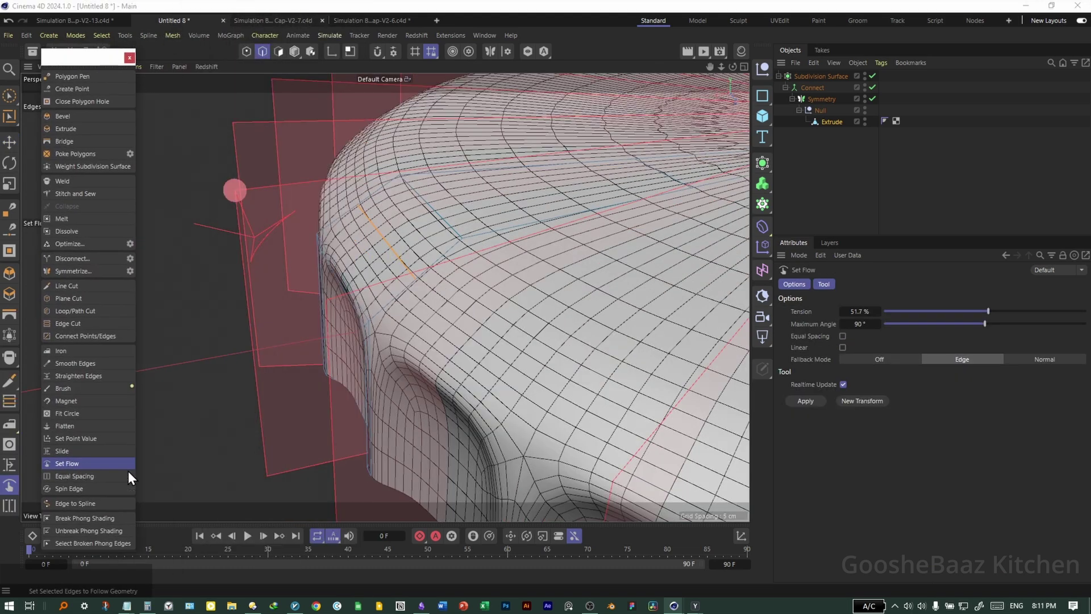
{"action": "left_click_drag", "start_coordinate": [575, 299], "coordinate": [575, 301]}
{"action": "left_click_drag", "start_coordinate": [230, 423], "coordinate": [219, 362]}
{"action": "left_click_drag", "start_coordinate": [362, 372], "coordinate": [442, 306]}
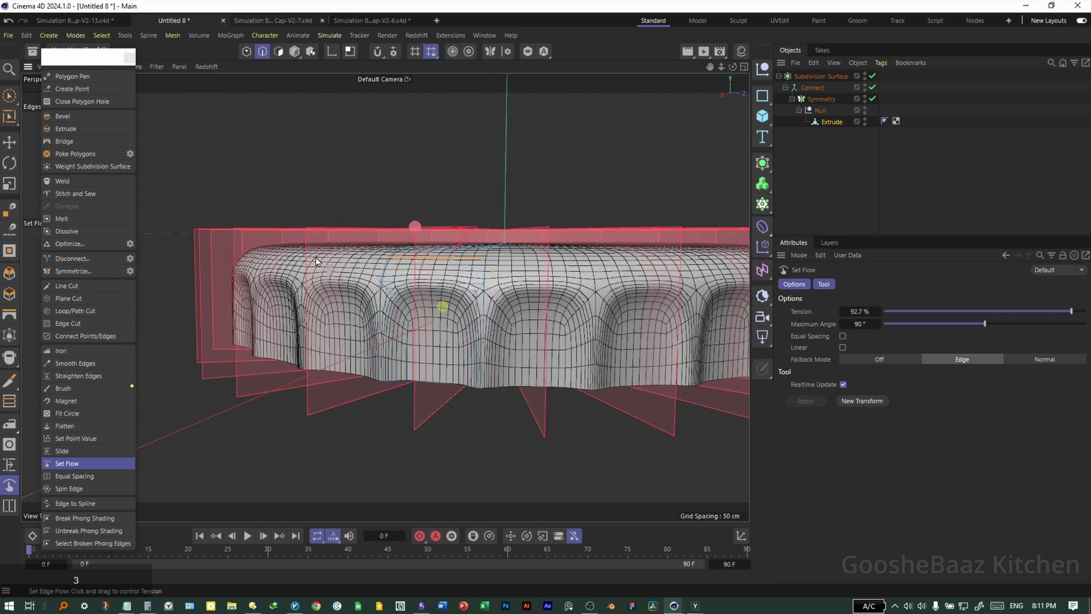
- Try to move one vertical side edge beside the recess inward in the Right view
{"action": "left_click", "coordinate": [278, 51]}
{"action": "middle_click", "coordinate": [446, 417]}
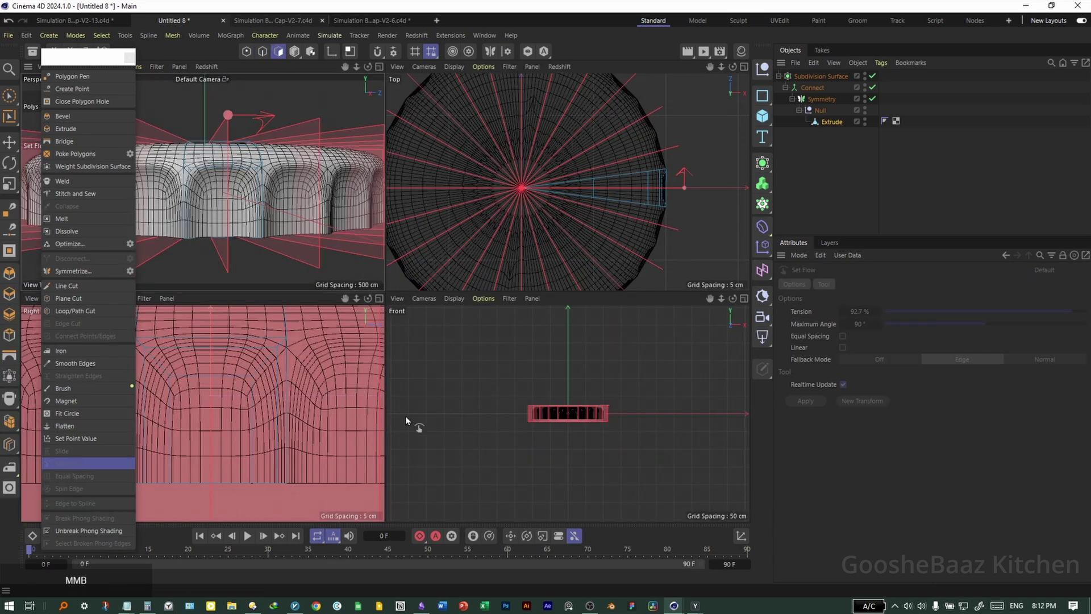
{"action": "middle_click", "coordinate": [353, 406]}
{"action": "scroll", "coordinate": [480, 344], "scroll_direction": "down", "scroll_amount": 3}
{"action": "key", "text": "e"}
{"action": "left_click", "coordinate": [462, 343]}
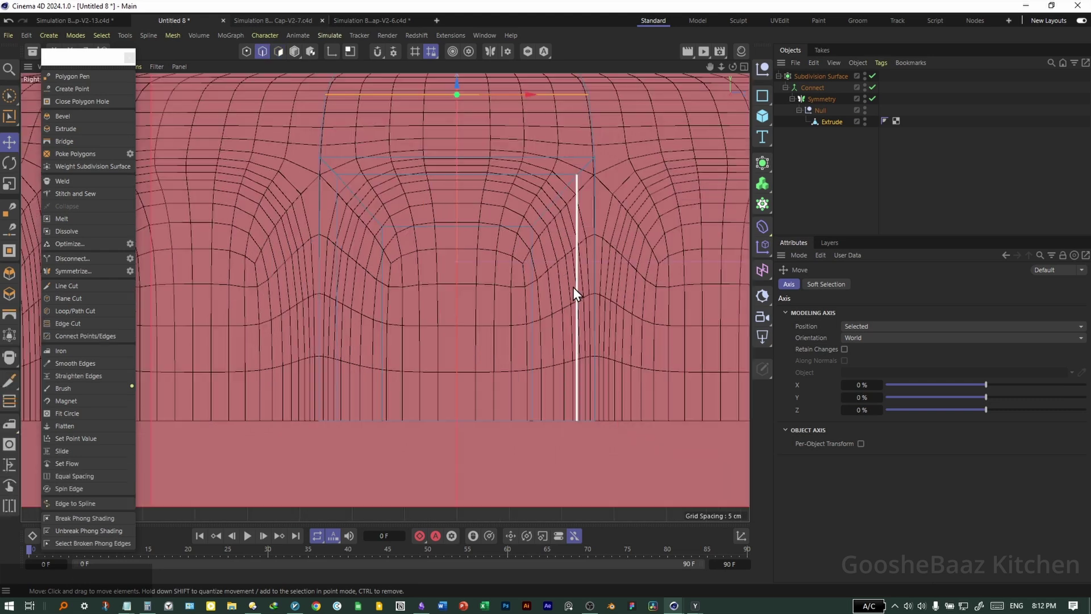
{"action": "left_click", "coordinate": [573, 287]}
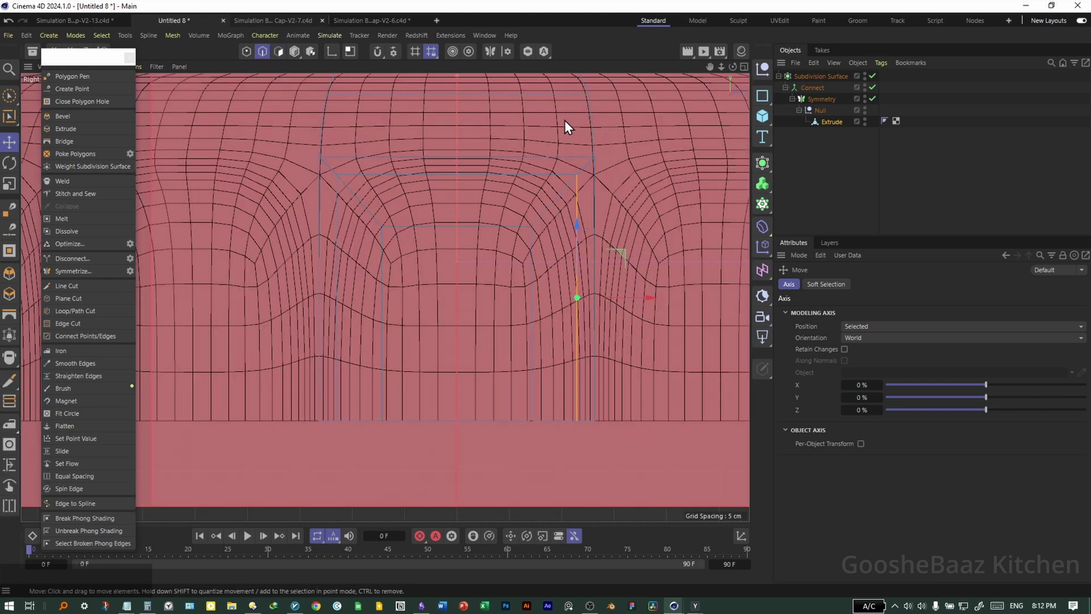
{"action": "mouse_move", "coordinate": [633, 298]}
{"action": "left_mouse_down"}
{"action": "mouse_move", "coordinate": [603, 299]}
{"action": "mouse_move", "coordinate": [622, 303]}
{"action": "mouse_move", "coordinate": [612, 305]}
{"action": "left_mouse_up"}
{"action": "left_click_drag", "start_coordinate": [637, 299], "coordinate": [596, 304]}
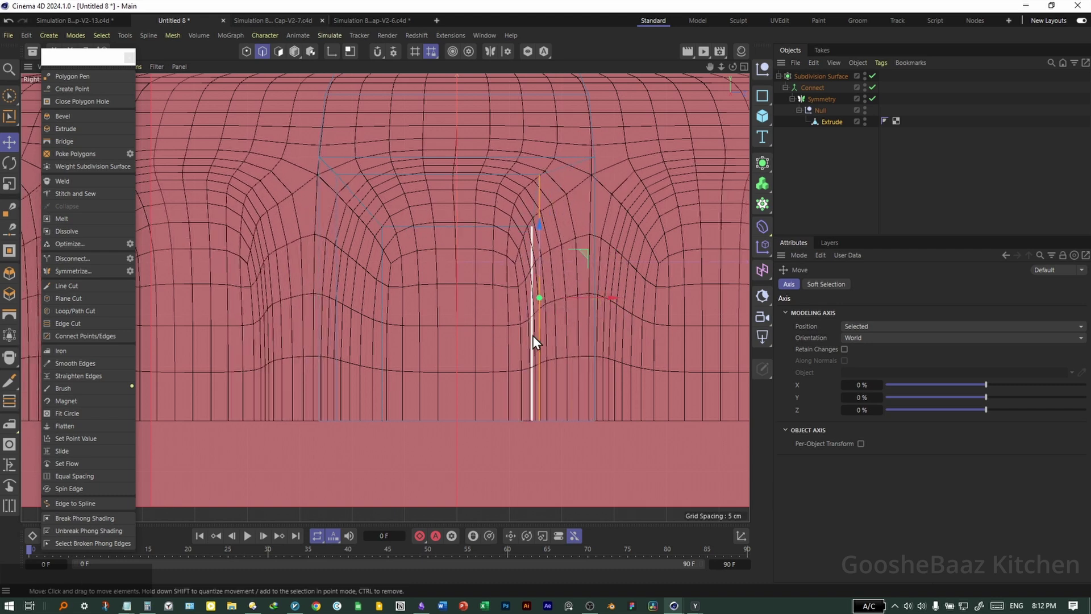
{"action": "key", "text": "ctrl+z"}
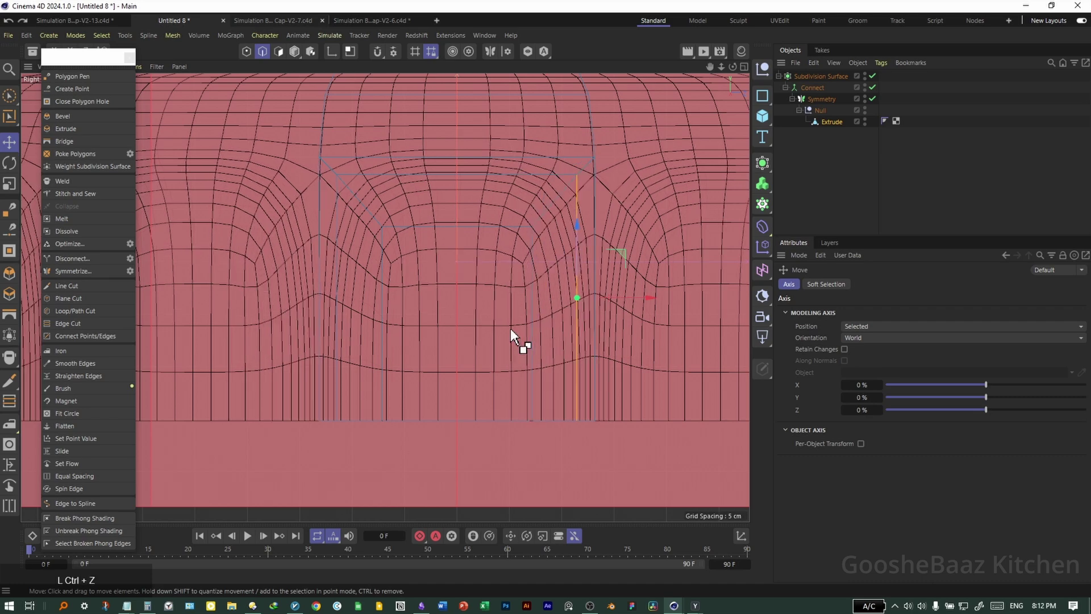
- Turn on modeling symmetry and set it to mirror across only the Z plane in Global space
{"action": "left_click", "coordinate": [489, 51]}
{"action": "middle_click", "coordinate": [441, 185]}
{"action": "middle_click", "coordinate": [315, 177]}
{"action": "left_click", "coordinate": [507, 52]}
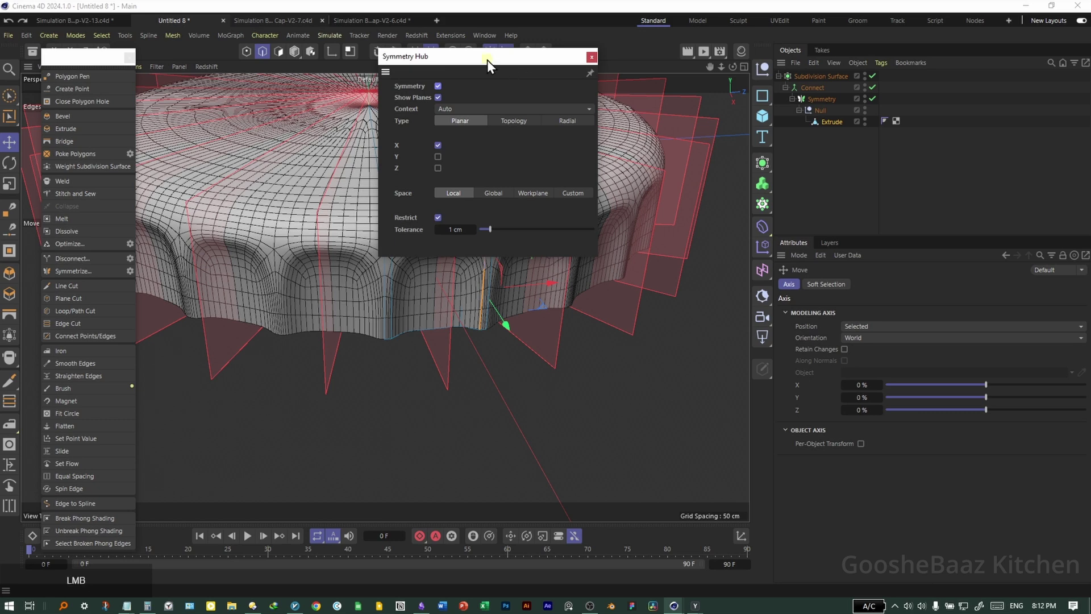
{"action": "left_click_drag", "start_coordinate": [487, 60], "coordinate": [692, 123]}
{"action": "left_click", "coordinate": [644, 207]}
{"action": "left_click", "coordinate": [643, 230]}
{"action": "left_click", "coordinate": [662, 170]}
{"action": "left_click", "coordinate": [666, 169]}
{"action": "left_click", "coordinate": [704, 257]}
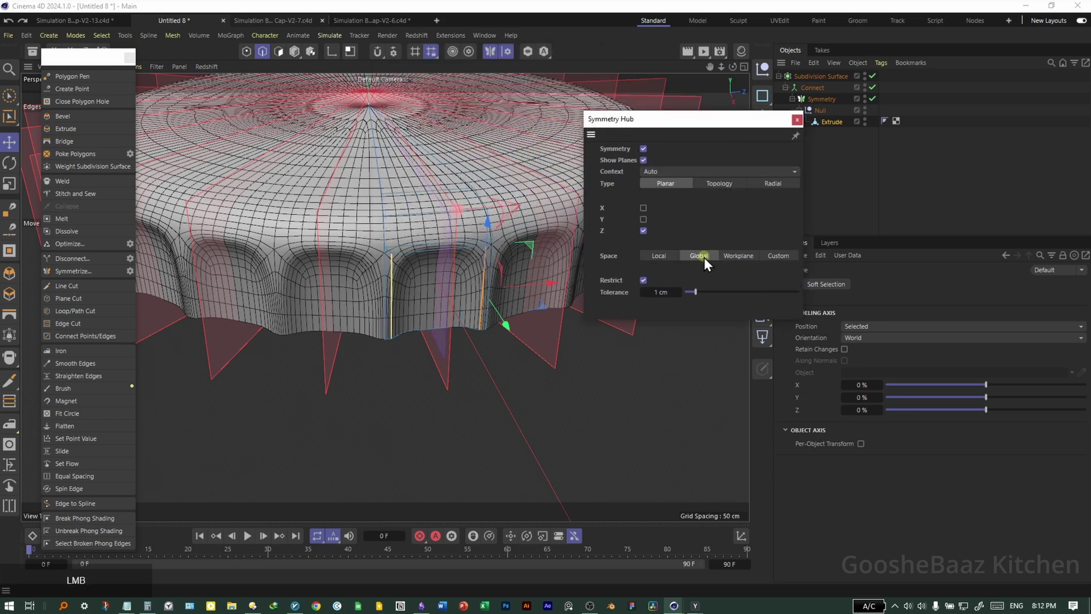
- Move the mirrored pair of vertical side edges inward toward the recess centre in the Right view and adjust them in the perspective view
{"action": "middle_click", "coordinate": [500, 323]}
{"action": "middle_click", "coordinate": [347, 366]}
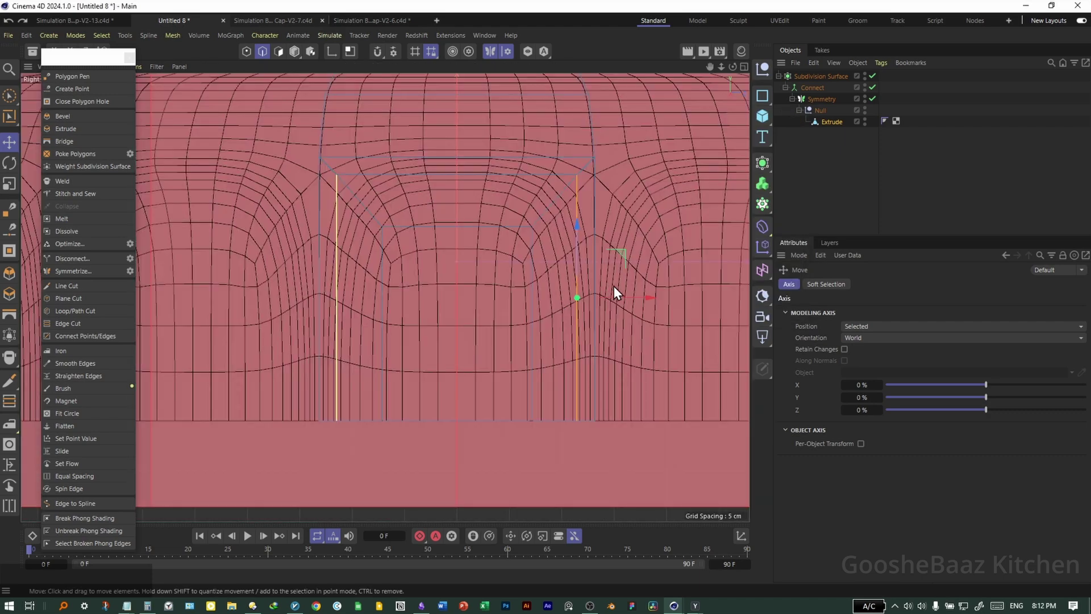
{"action": "left_click_drag", "start_coordinate": [637, 297], "coordinate": [593, 305]}
{"action": "middle_click", "coordinate": [500, 272]}
{"action": "middle_click", "coordinate": [271, 183]}
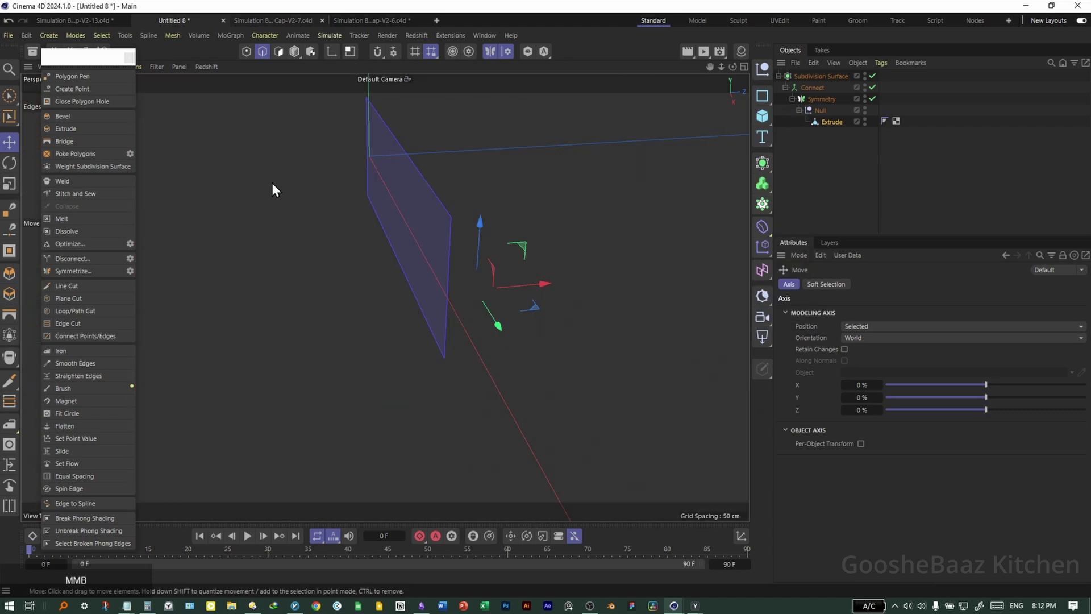
{"action": "left_click_drag", "start_coordinate": [531, 291], "coordinate": [523, 294]}
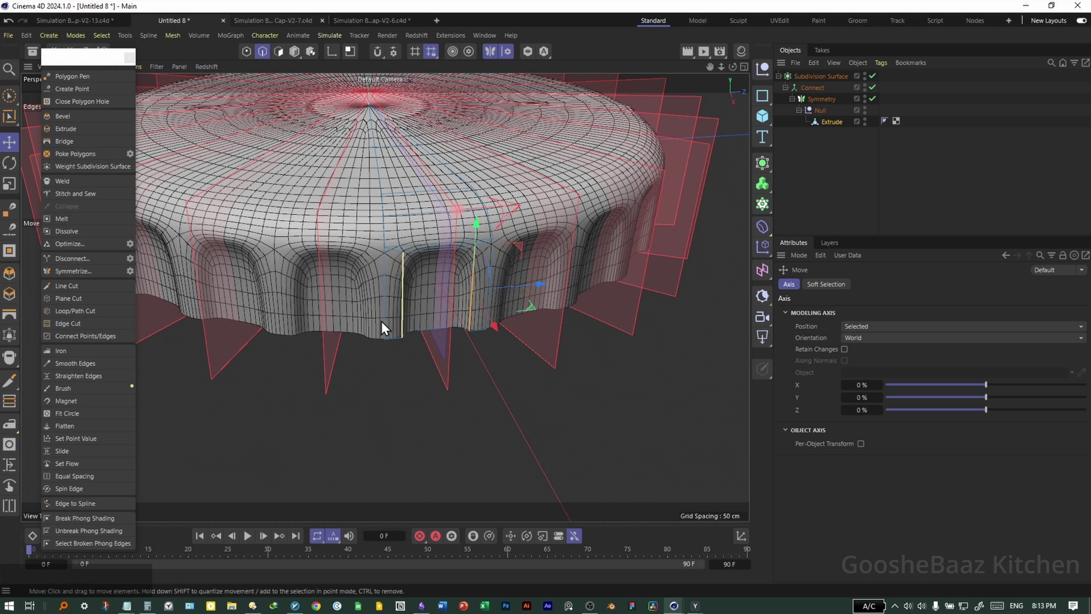
- Set the modeling axis orientation to Object and move the wedge's outer side edges slightly outward along X in the Top view
{"action": "left_click_drag", "start_coordinate": [438, 174], "coordinate": [438, 193]}
{"action": "left_click_drag", "start_coordinate": [441, 281], "coordinate": [361, 377]}
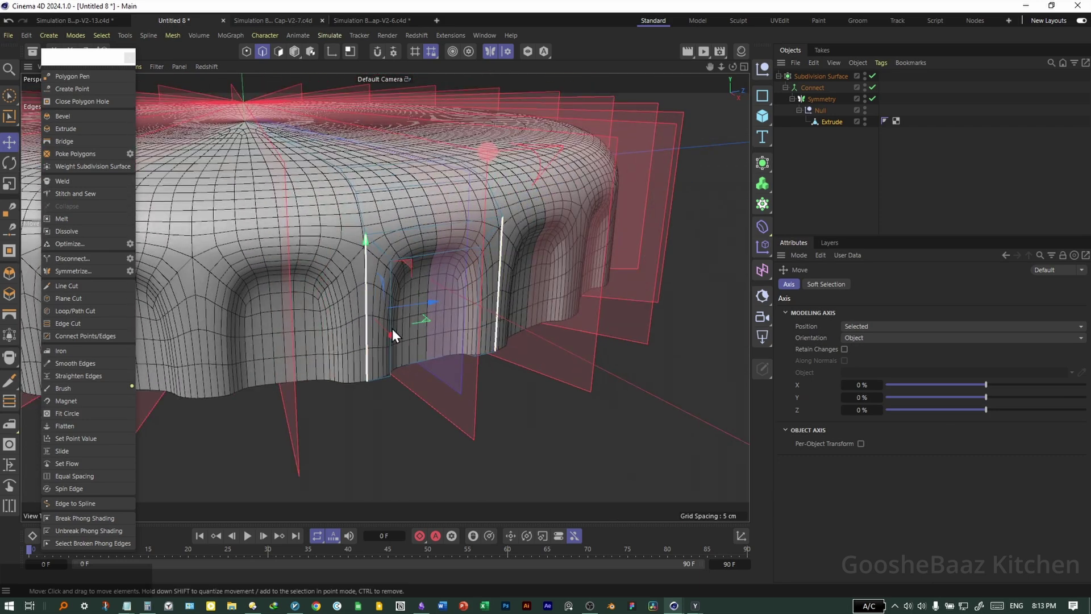
{"action": "left_click", "coordinate": [867, 337]}
{"action": "left_click", "coordinate": [881, 379]}
{"action": "middle_click", "coordinate": [593, 348]}
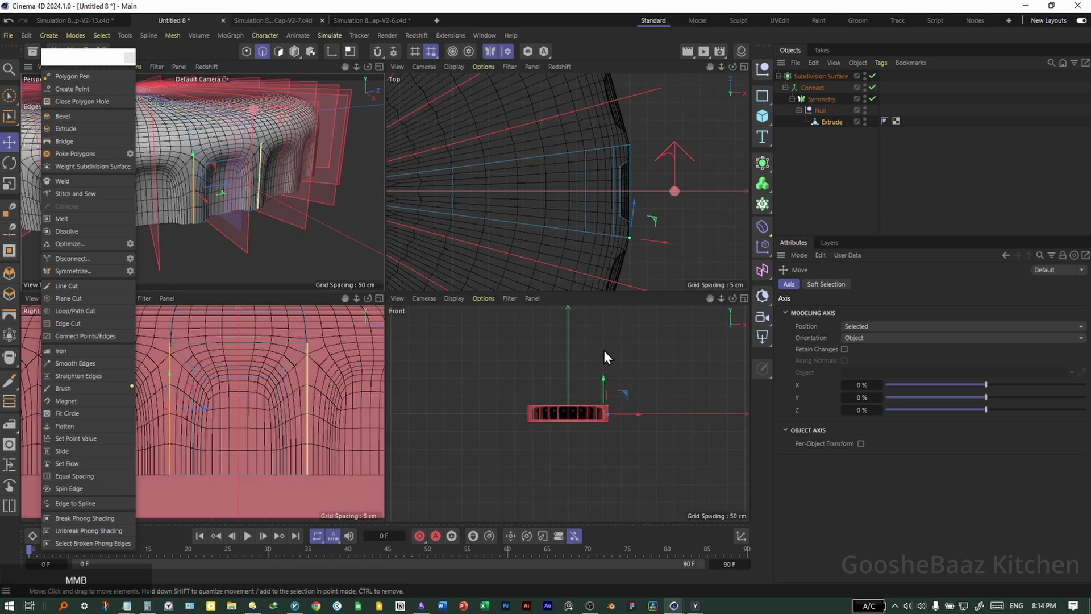
{"action": "middle_click", "coordinate": [558, 215]}
{"action": "key", "text": "1"}
{"action": "left_click_drag", "start_coordinate": [585, 339], "coordinate": [606, 249]}
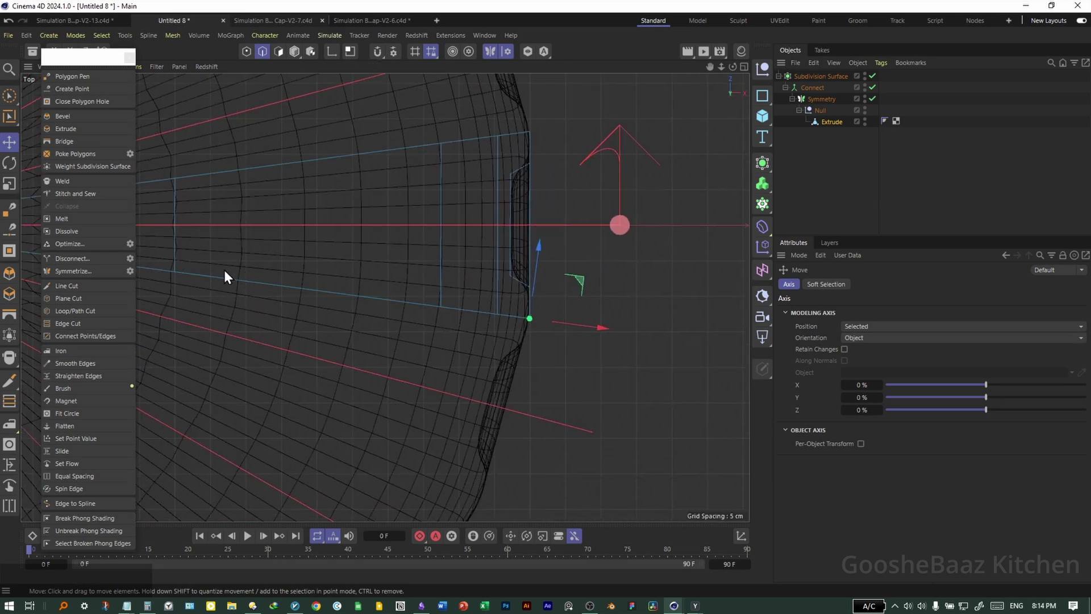
{"action": "mouse_move", "coordinate": [570, 330]}
{"action": "left_mouse_down"}
{"action": "mouse_move", "coordinate": [591, 332]}
{"action": "mouse_move", "coordinate": [580, 332]}
{"action": "left_mouse_up"}
{"action": "middle_click", "coordinate": [578, 330]}
{"action": "middle_click", "coordinate": [274, 197]}
{"action": "left_click_drag", "start_coordinate": [360, 307], "coordinate": [297, 334], "text": "alt"}
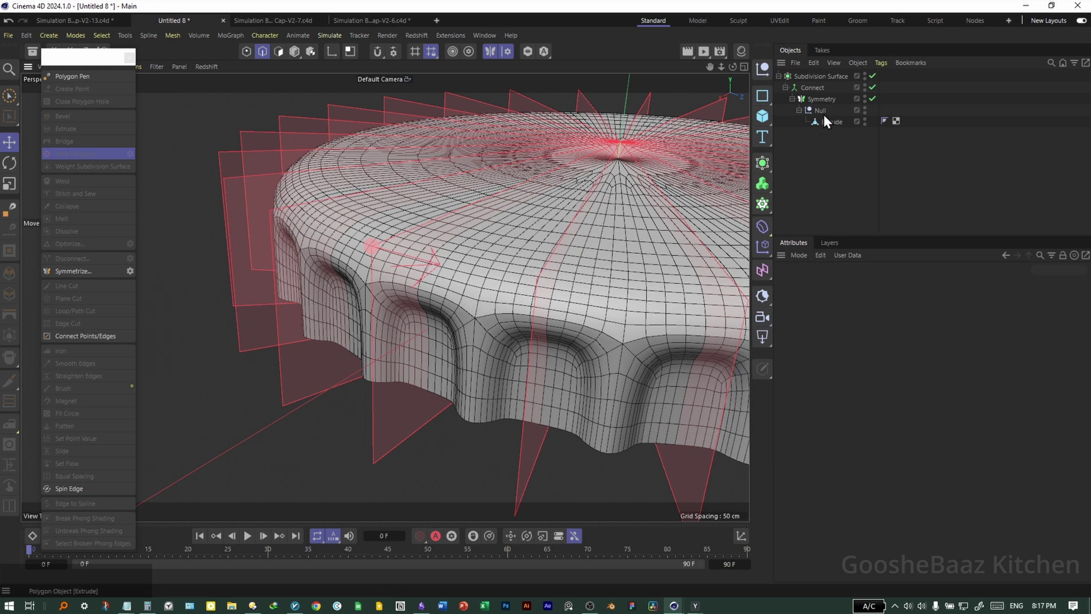
- Group the Connect object under a null and add a Bevel deformer inside that null
{"action": "left_click", "coordinate": [812, 89]}
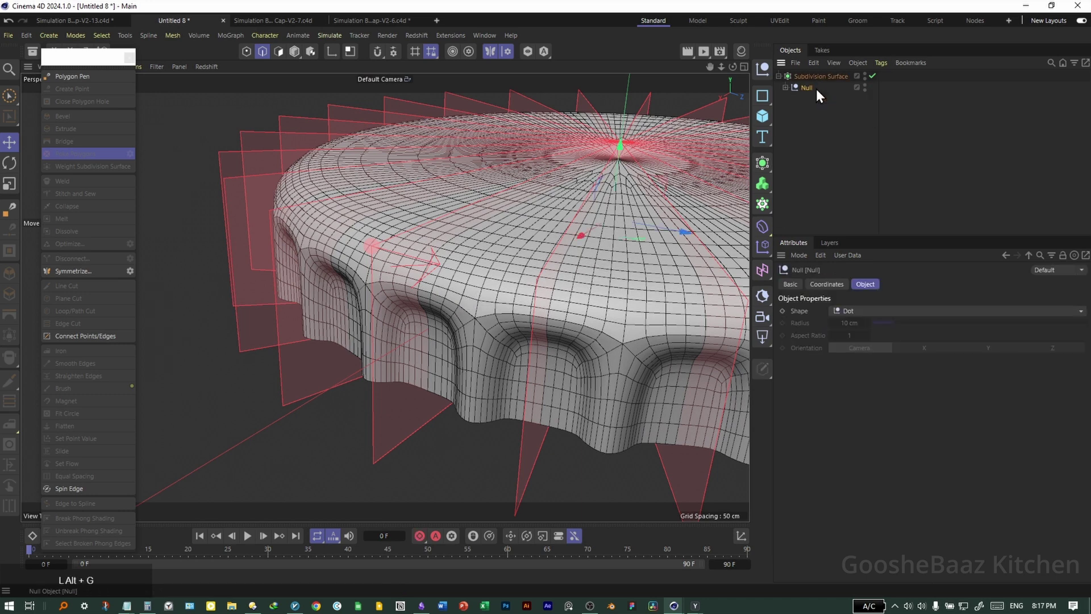
{"action": "key", "text": "alt+g"}
{"action": "left_click", "coordinate": [758, 226]}
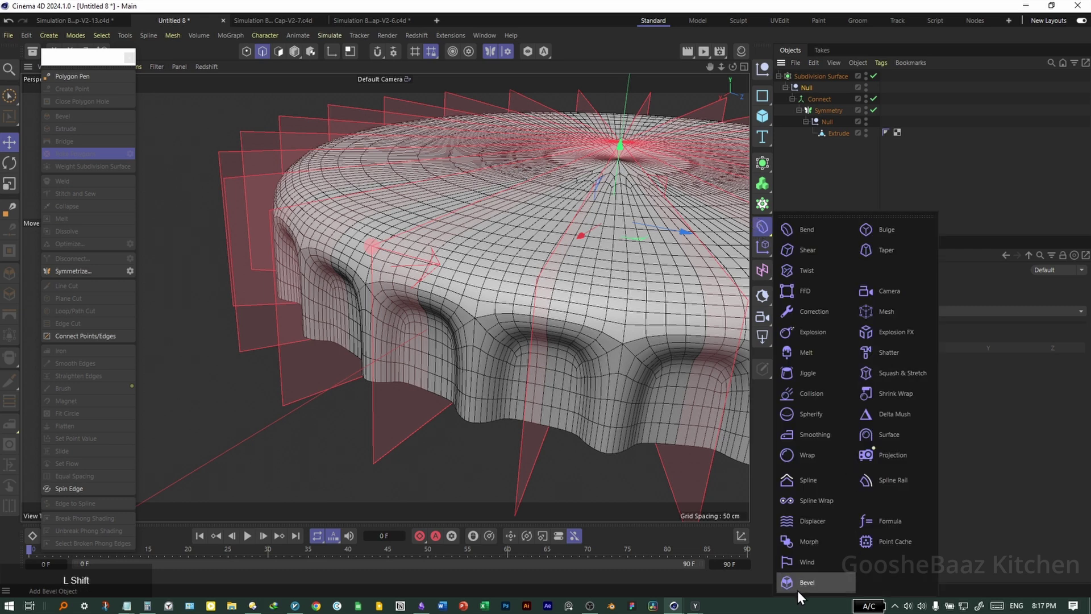
{"action": "left_click", "coordinate": [820, 584], "text": "shift"}
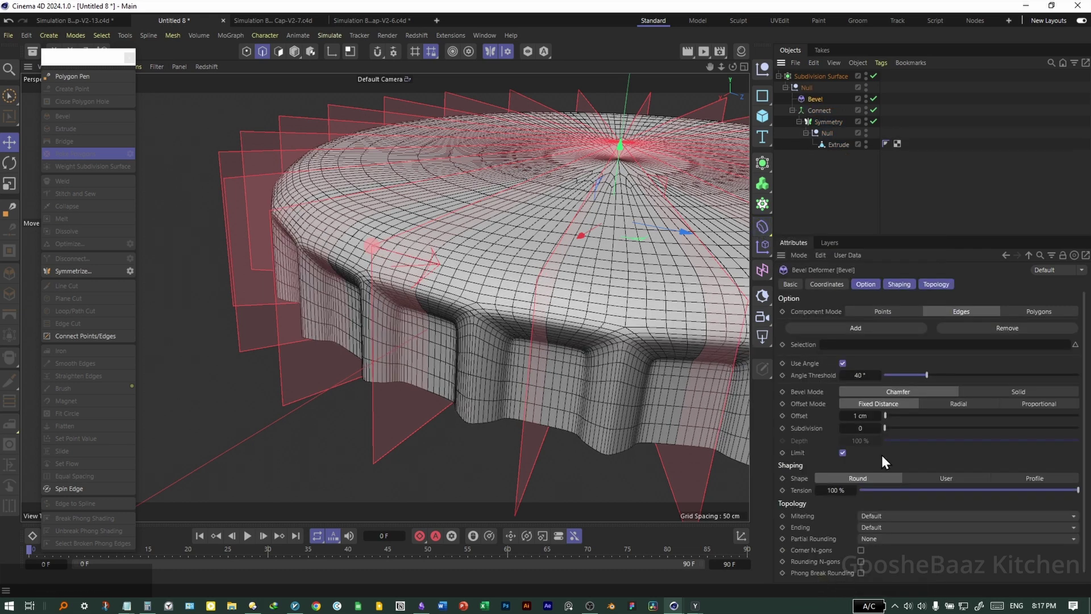
- Switch the Bevel off and store the wedge's rim edge above the recess as an edge selection on the Extrude object
{"action": "left_click", "coordinate": [873, 99]}
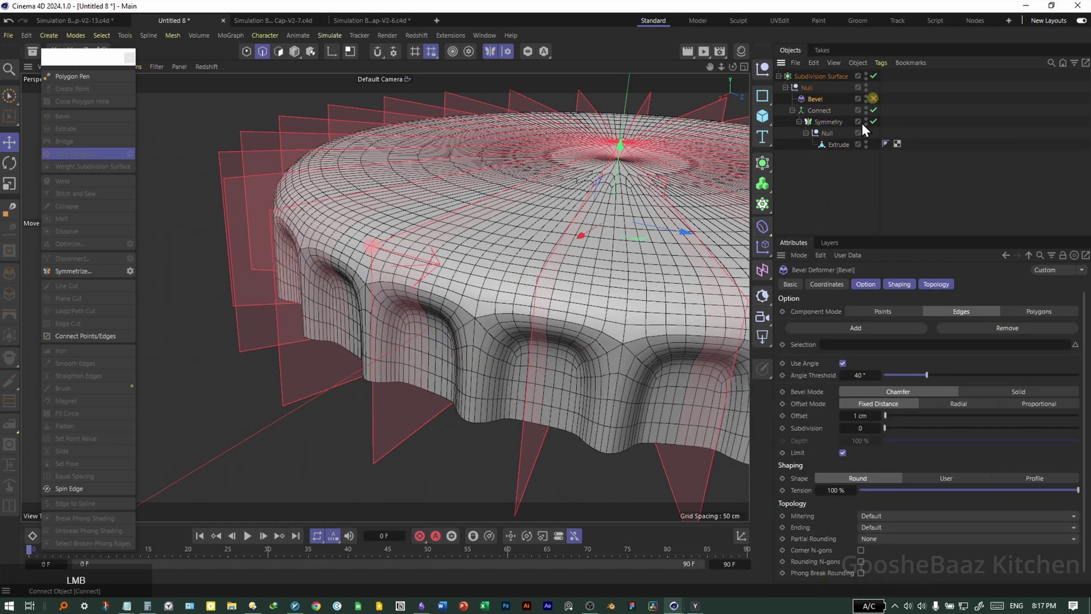
{"action": "left_click", "coordinate": [838, 145]}
{"action": "left_click", "coordinate": [473, 267]}
{"action": "left_click", "coordinate": [128, 35]}
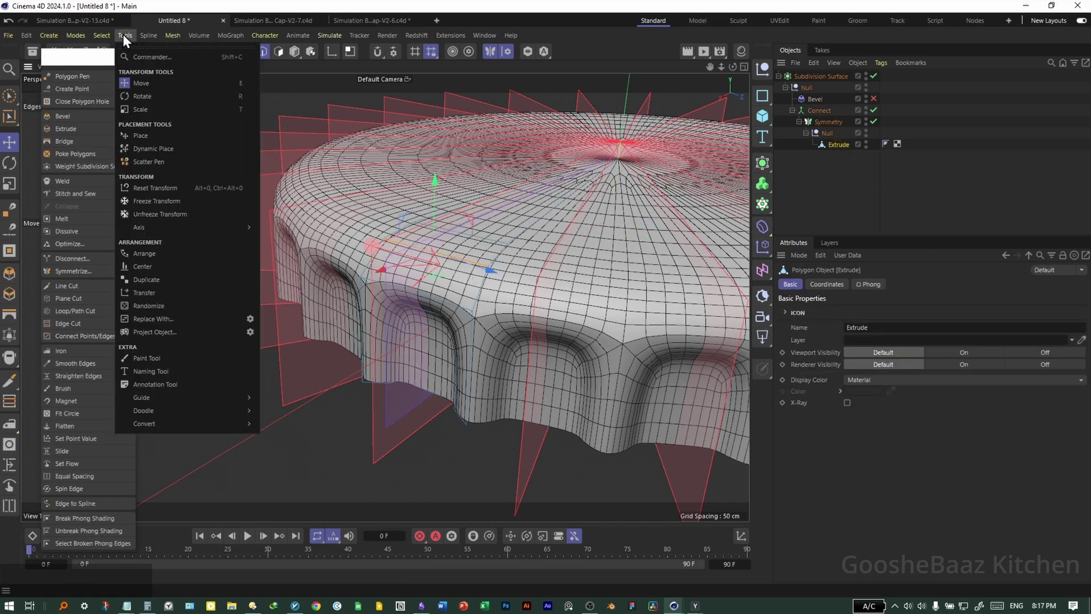
{"action": "mouse_move", "coordinate": [102, 35]}
{"action": "left_click", "coordinate": [146, 437]}
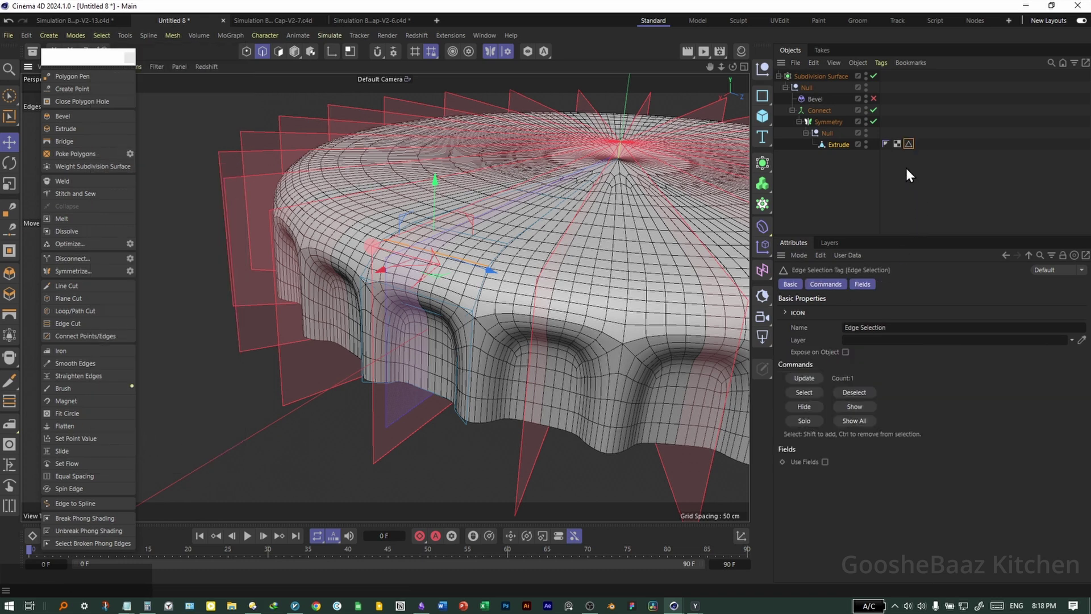
- Switch the Bevel back on, restrict it to the stored edge selection with Use Angle off, and set its offset to 3.5 cm
{"action": "left_click", "coordinate": [816, 100]}
{"action": "left_click_drag", "start_coordinate": [909, 144], "coordinate": [852, 345]}
{"action": "left_click", "coordinate": [873, 98]}
{"action": "left_click", "coordinate": [842, 363]}
{"action": "left_click_drag", "start_coordinate": [859, 415], "coordinate": [860, 415], "text": "alt"}
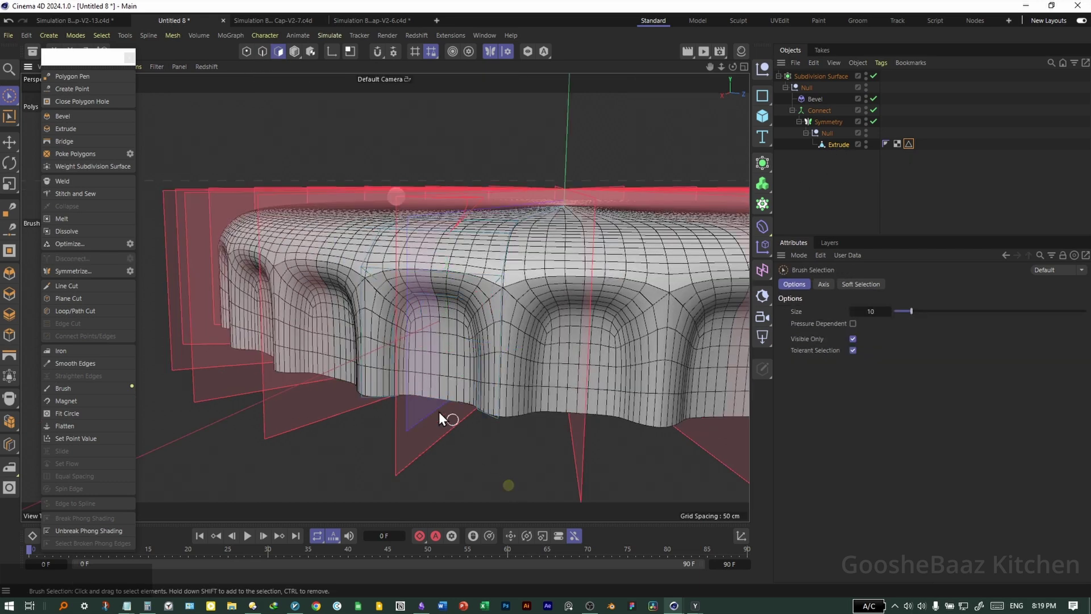
{"action": "mouse_move", "coordinate": [453, 408]}
{"action": "left_mouse_down"}
{"action": "mouse_move", "coordinate": [470, 350]}
{"action": "mouse_move", "coordinate": [439, 285]}
{"action": "mouse_move", "coordinate": [358, 299]}
{"action": "left_mouse_up"}
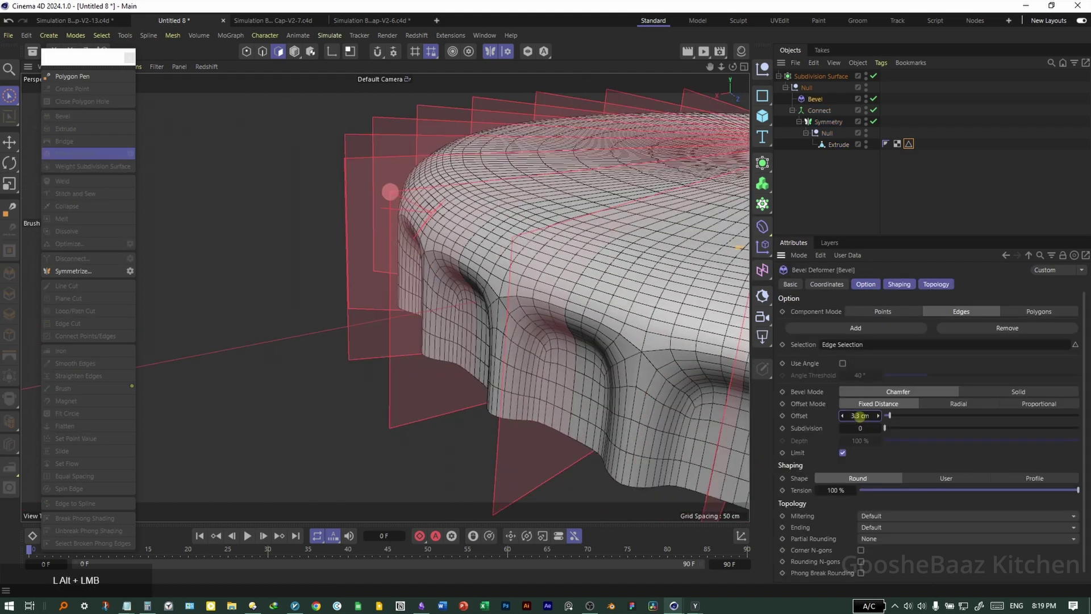
{"action": "left_click_drag", "start_coordinate": [859, 415], "coordinate": [862, 416]}
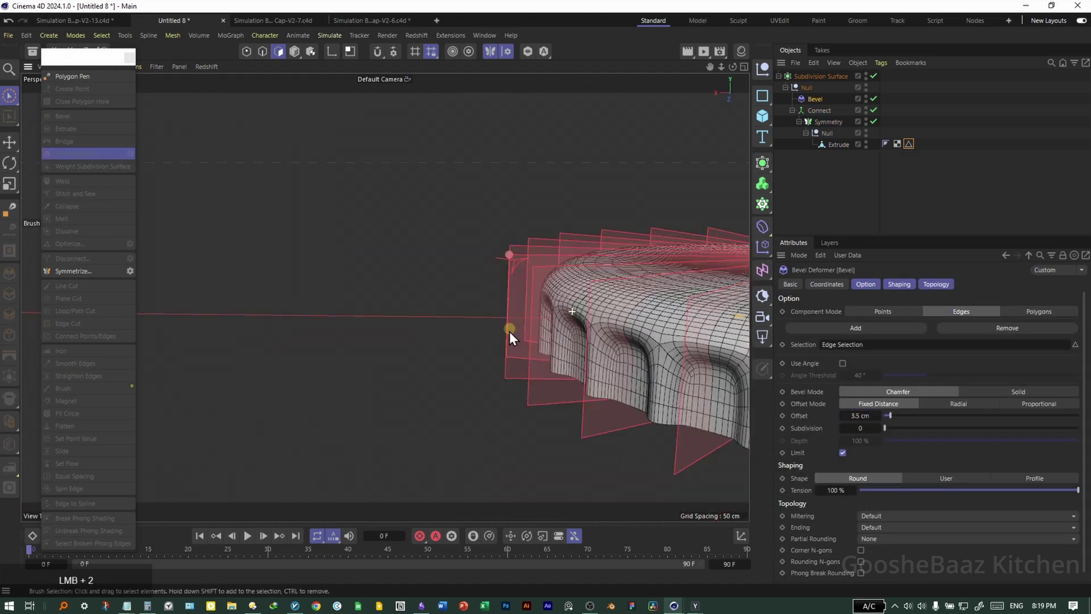
{"action": "left_click_drag", "start_coordinate": [509, 332], "coordinate": [455, 287]}
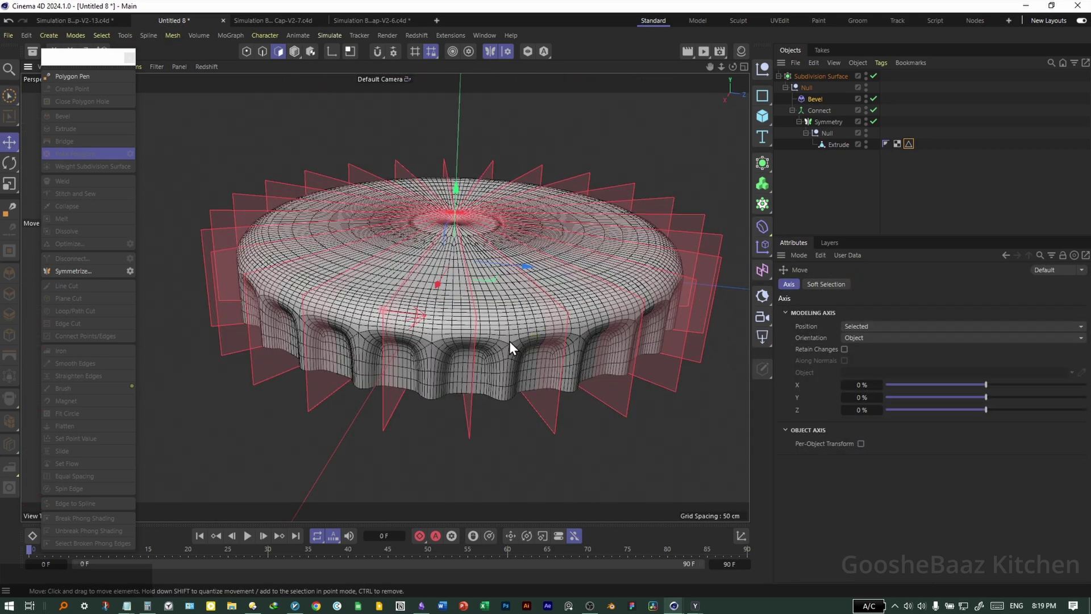
- Place the Subdivision Surface under a new Connect object and add an FFD deformer fitted to that parent
{"action": "left_click", "coordinate": [818, 77]}
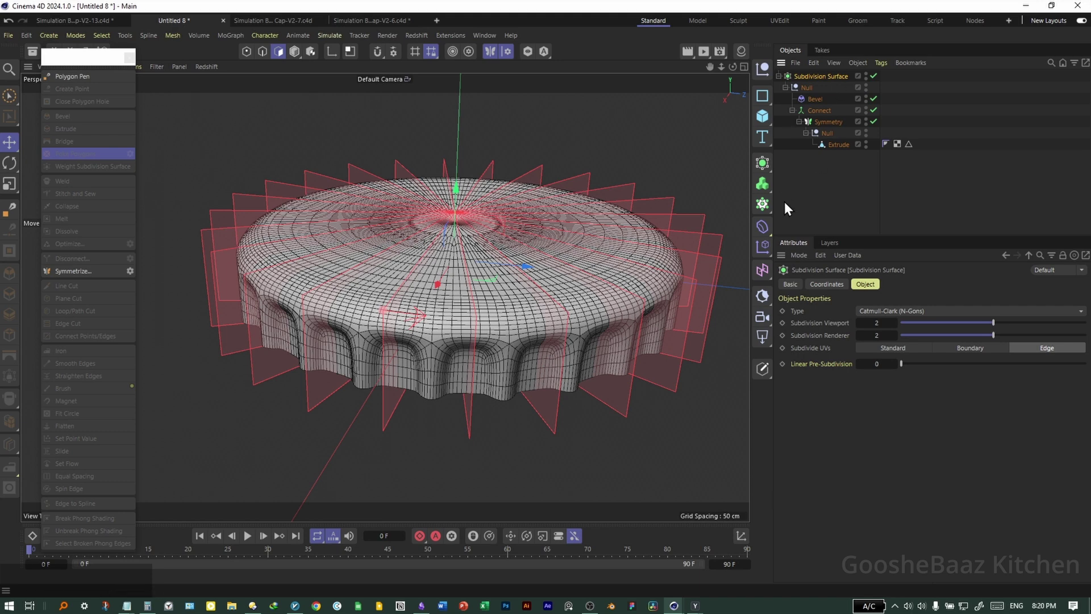
{"action": "left_click", "coordinate": [768, 166]}
{"action": "left_click", "coordinate": [819, 281], "text": "alt"}
{"action": "left_click", "coordinate": [762, 228]}
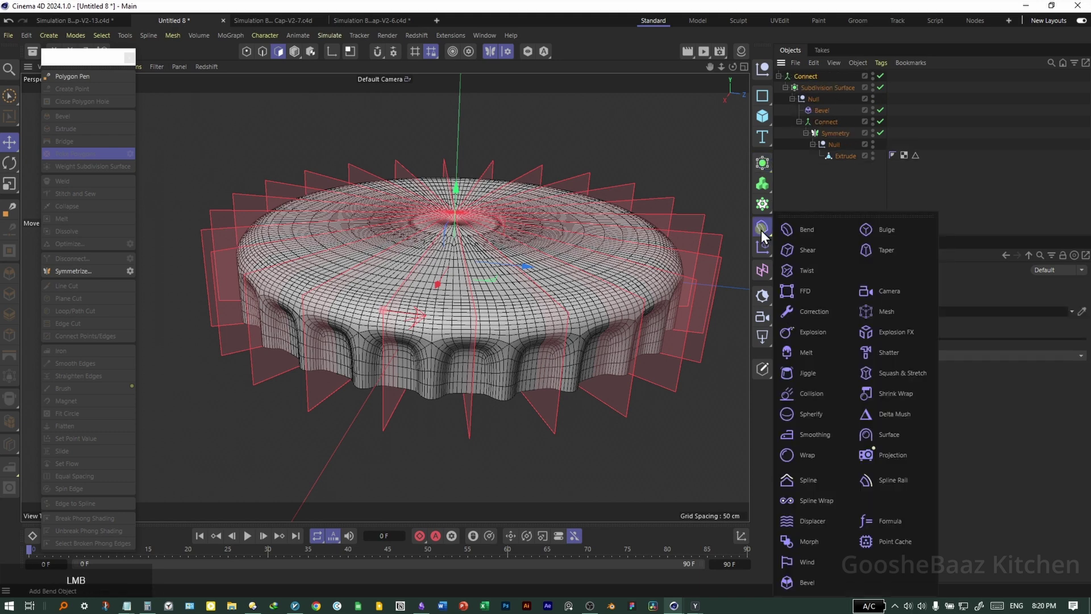
{"action": "left_click", "coordinate": [822, 301], "text": "shift"}
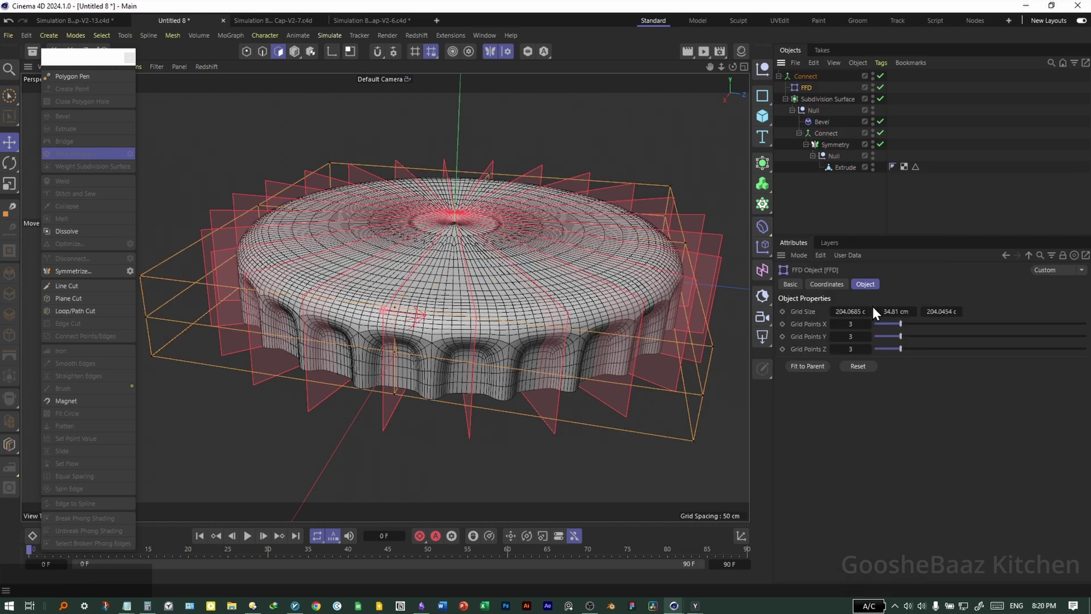
{"action": "left_click", "coordinate": [813, 368]}
{"action": "left_click_drag", "start_coordinate": [496, 400], "coordinate": [434, 400], "text": "alt"}
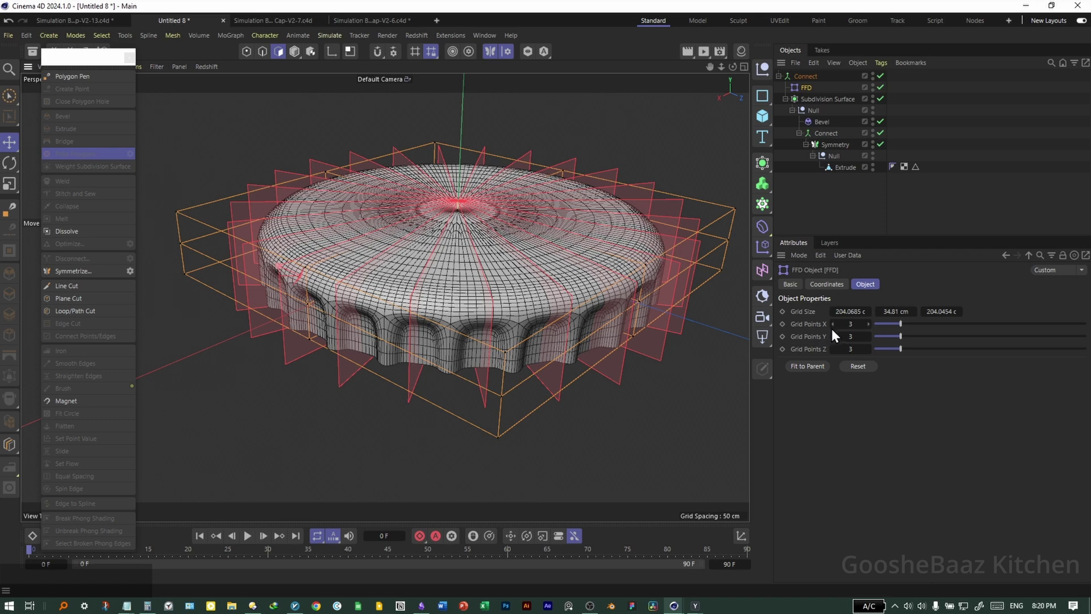
- Select the FFD cage's lowest row of points in the Front view and scale them outward to flare the cap's skirt
{"action": "key", "text": "Return"}
{"action": "middle_click", "coordinate": [459, 243]}
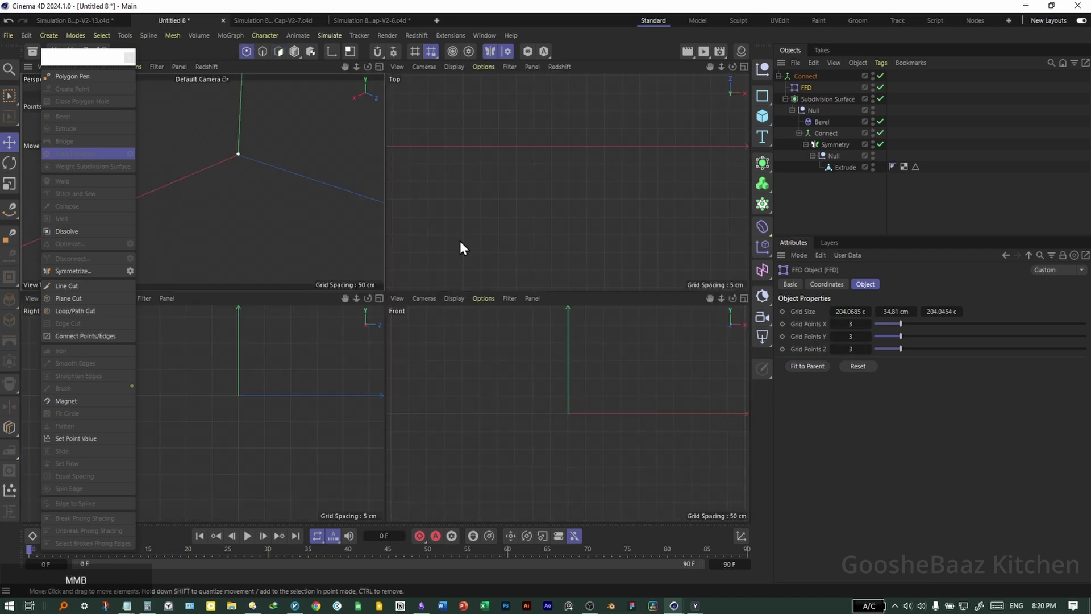
{"action": "middle_click", "coordinate": [563, 418]}
{"action": "left_click_drag", "start_coordinate": [395, 360], "coordinate": [433, 333]}
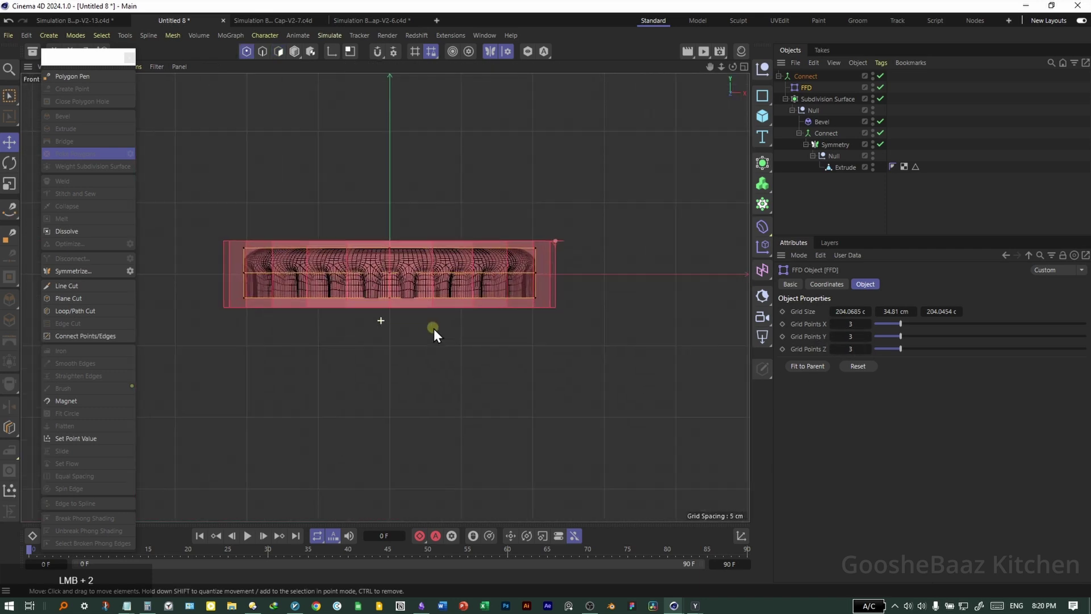
{"action": "key", "text": "0"}
{"action": "left_click_drag", "start_coordinate": [581, 296], "coordinate": [189, 341]}
{"action": "middle_click", "coordinate": [548, 360]}
{"action": "middle_click", "coordinate": [420, 294]}
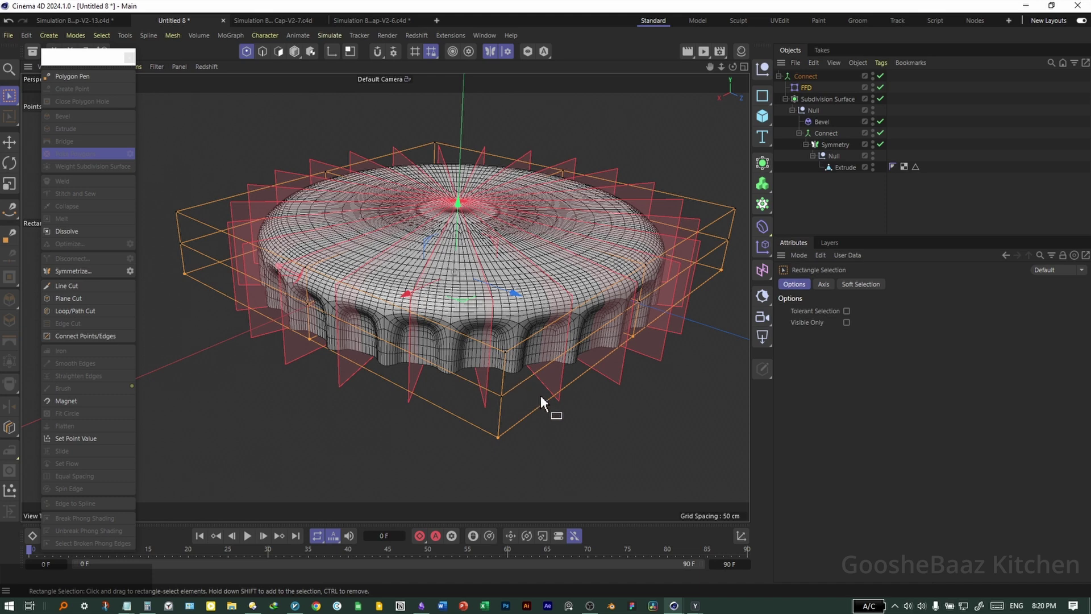
{"action": "key", "text": "t"}
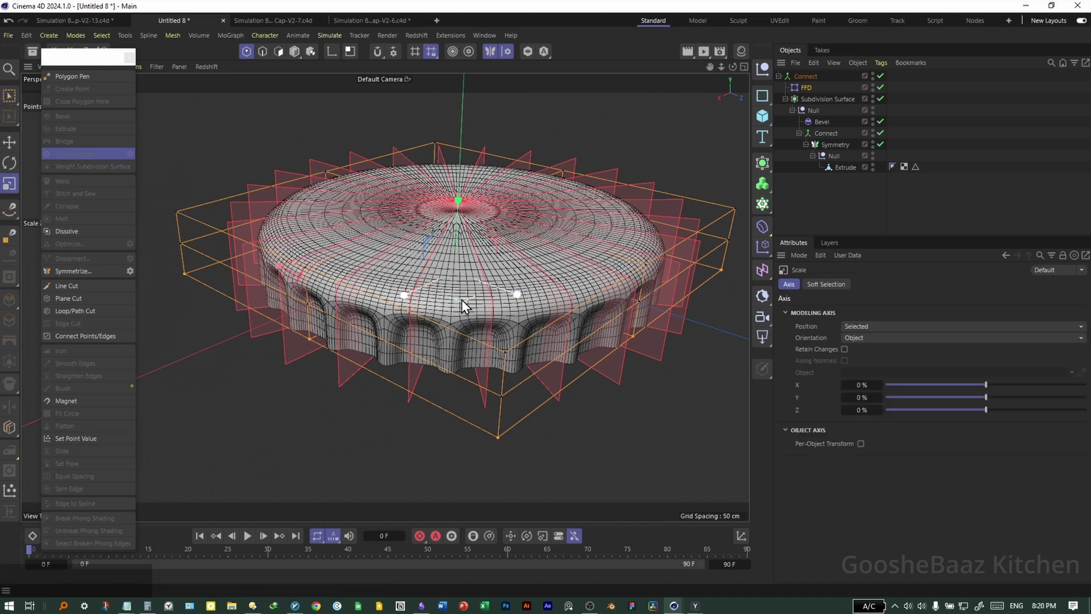
{"action": "left_click_drag", "start_coordinate": [462, 302], "coordinate": [535, 300]}
{"action": "left_click_drag", "start_coordinate": [482, 340], "coordinate": [526, 407]}
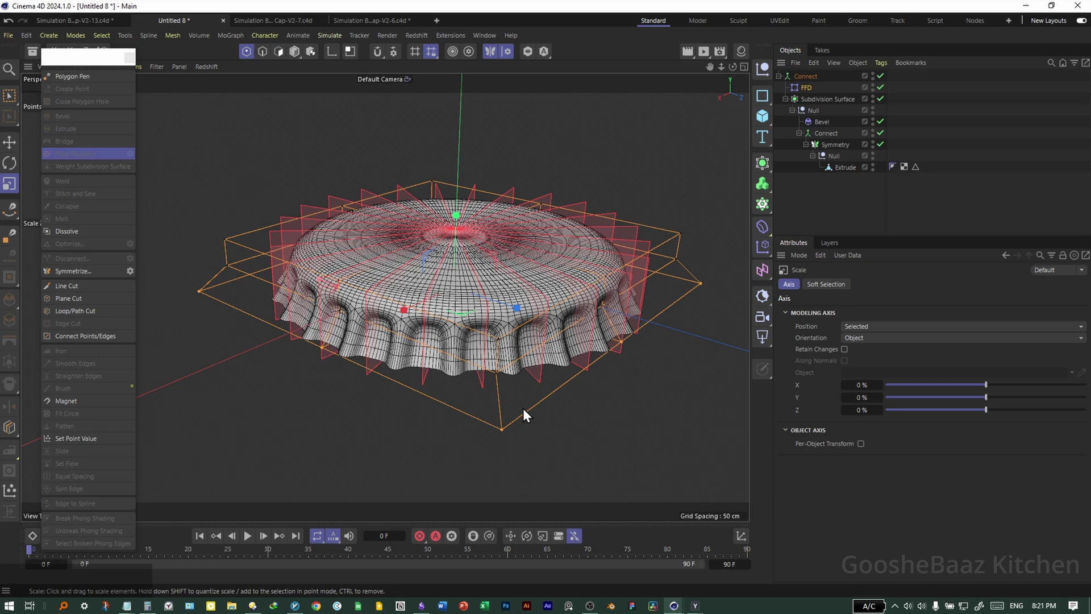
- Save the scene as Coca Cap - V1-1.c4d
{"action": "key", "text": "ctrl+s"}
{"action": "left_click_drag", "start_coordinate": [403, 19], "coordinate": [498, 18]}
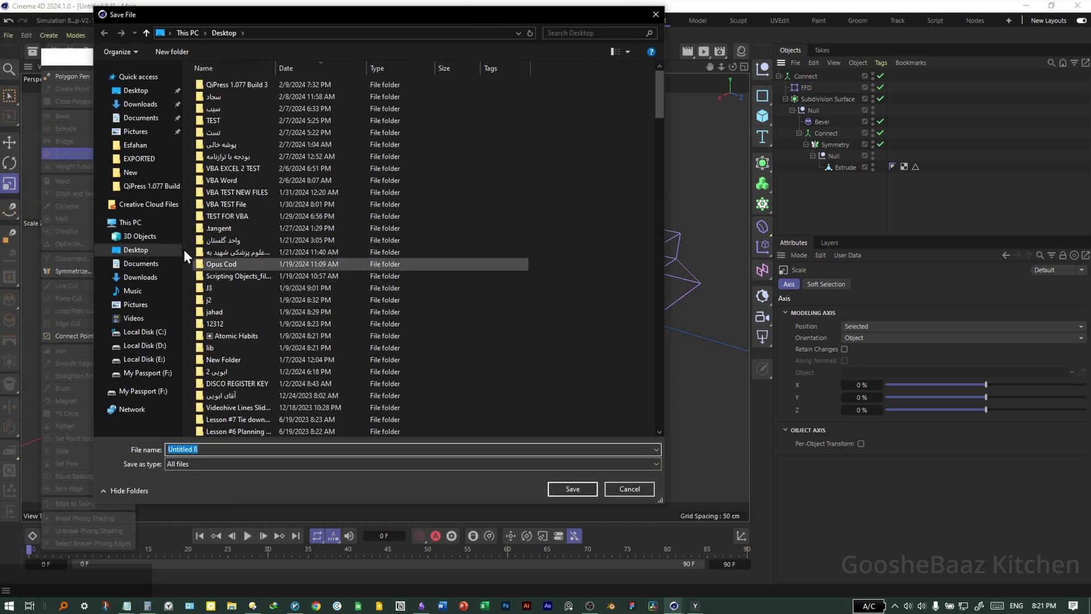
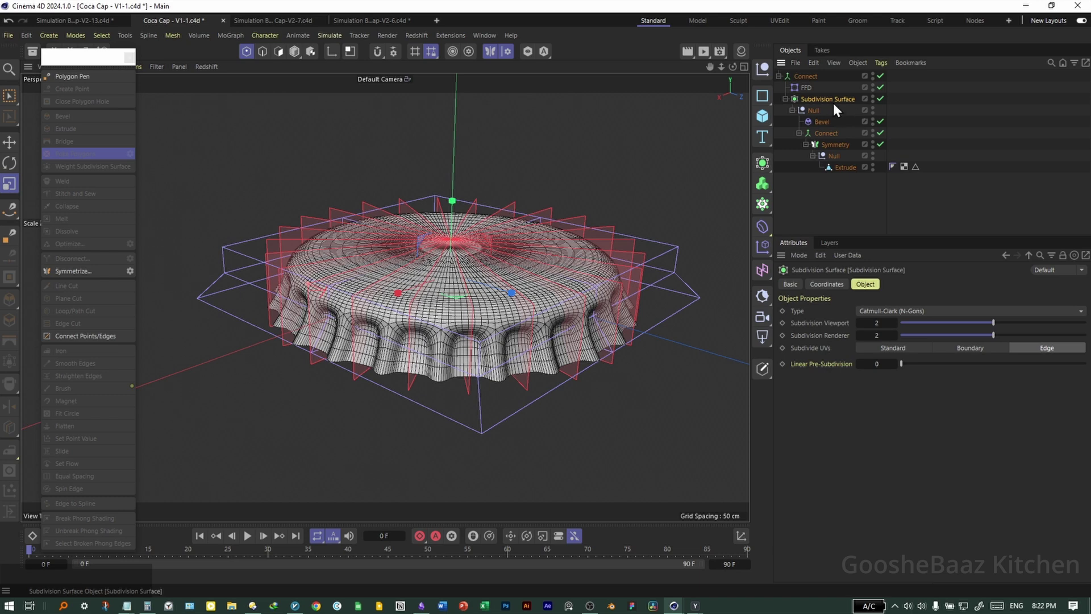
- Switch off the Subdivision Surface and fit the FFD cage to its parent again
{"action": "left_click", "coordinate": [880, 99]}
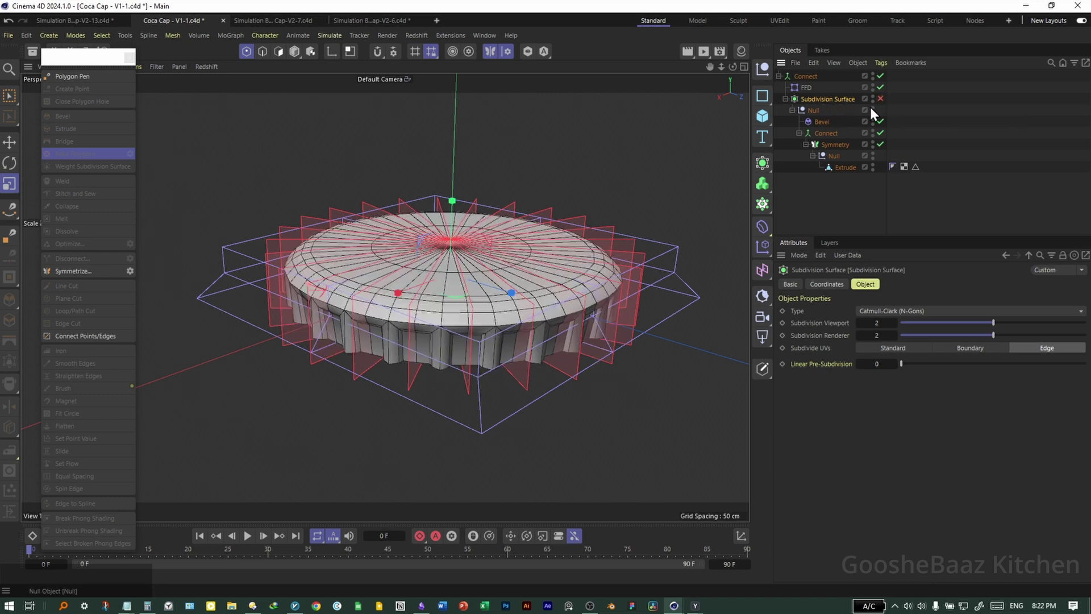
{"action": "left_click", "coordinate": [817, 90]}
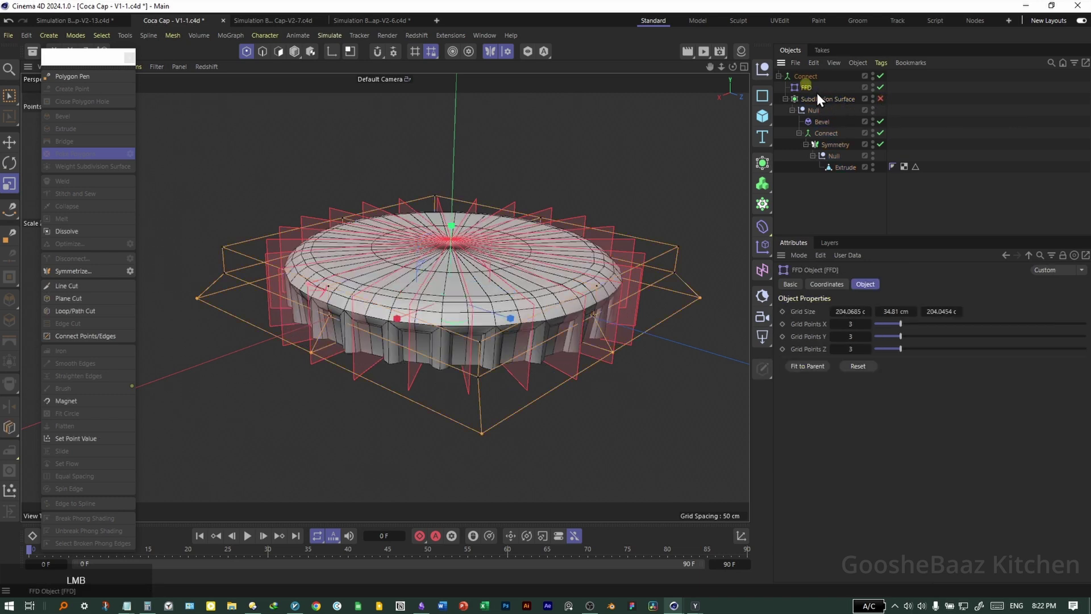
{"action": "left_click", "coordinate": [811, 371]}
{"action": "left_click", "coordinate": [690, 257]}
{"action": "left_click_drag", "start_coordinate": [691, 257], "coordinate": [551, 284]}
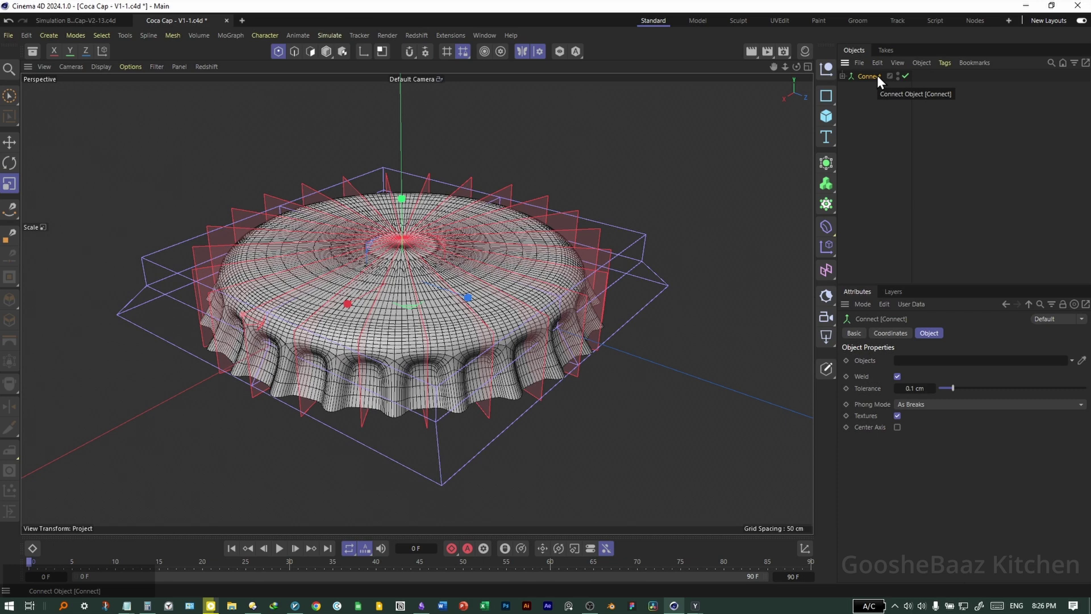
- Group the Connect object under a null and name the null Cap
{"action": "key", "text": "alt+g"}
{"action": "left_click", "coordinate": [858, 72]}
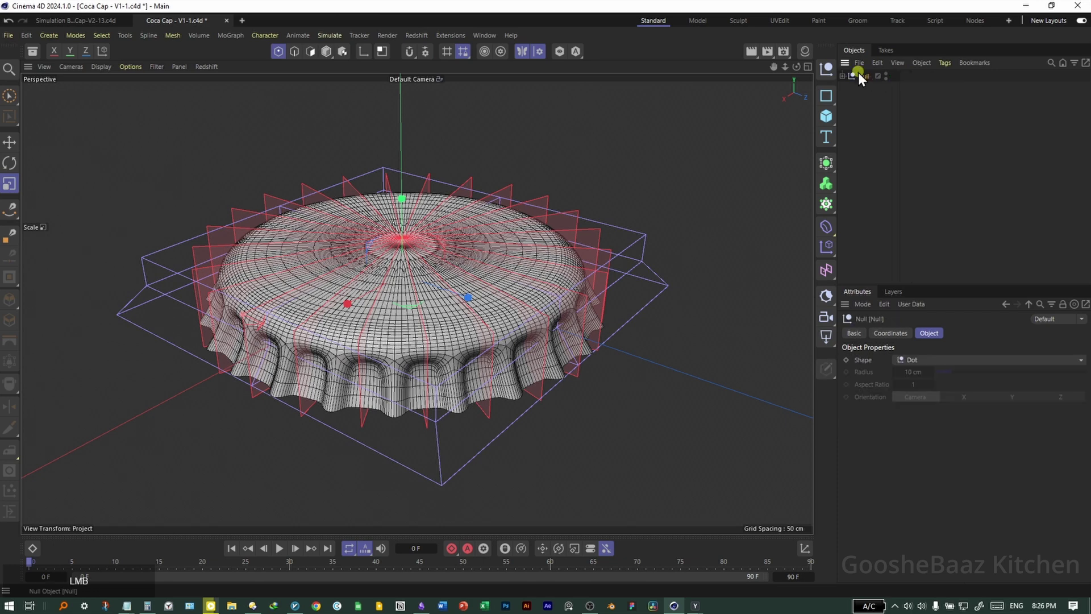
{"action": "type", "text": "Cap"}
{"action": "key", "text": "Return"}
- Duplicate the Cap group and place the copy under a new null
{"action": "left_click_drag", "start_coordinate": [864, 77], "coordinate": [876, 90], "text": "ctrl"}
{"action": "key", "text": "alt+g"}
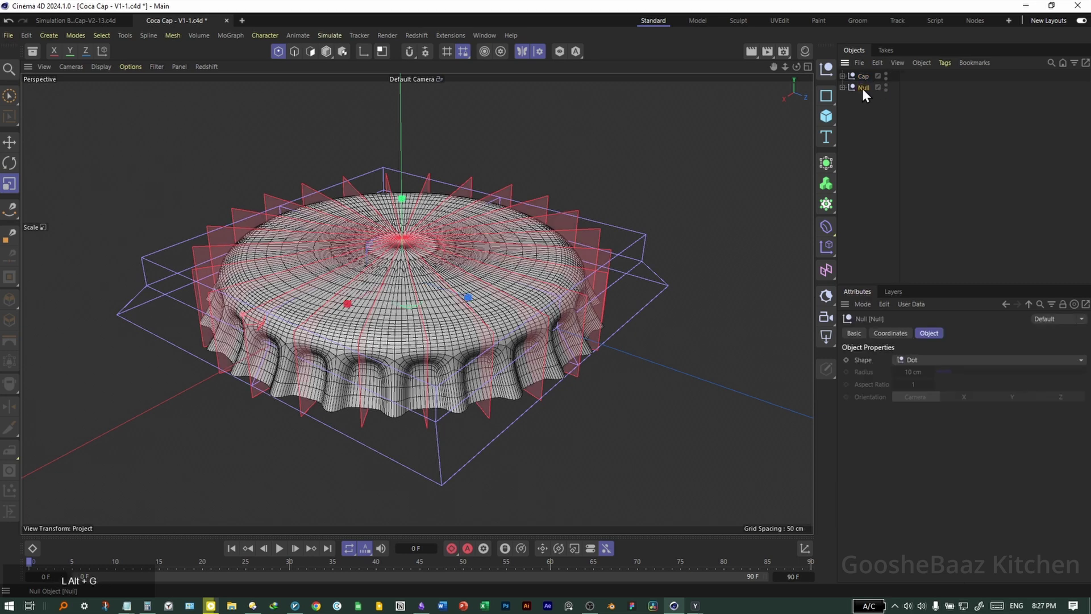
- Rename the second null as Archive and hide it in both the viewport and the render
{"action": "double_click", "coordinate": [861, 88]}
{"action": "type", "text": "Archive"}
{"action": "left_click", "coordinate": [894, 85], "text": "alt"}
{"action": "left_click", "coordinate": [894, 85], "text": "alt"}
- Switch off the Cap group's Subdivision Surface and fit its FFD cage to the parent again
{"action": "double_click", "coordinate": [855, 75]}
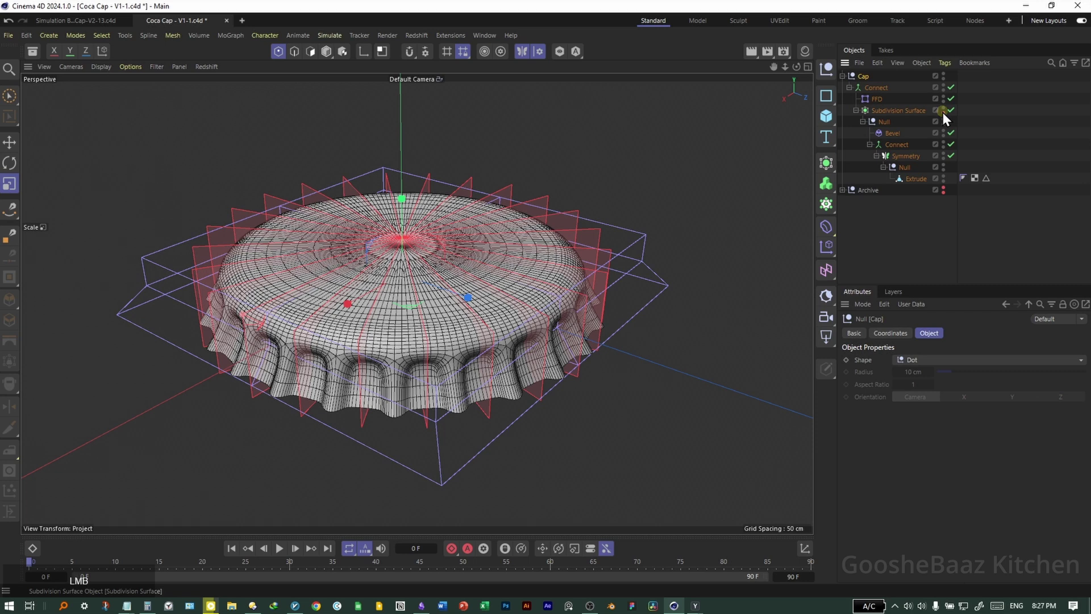
{"action": "left_click", "coordinate": [950, 109]}
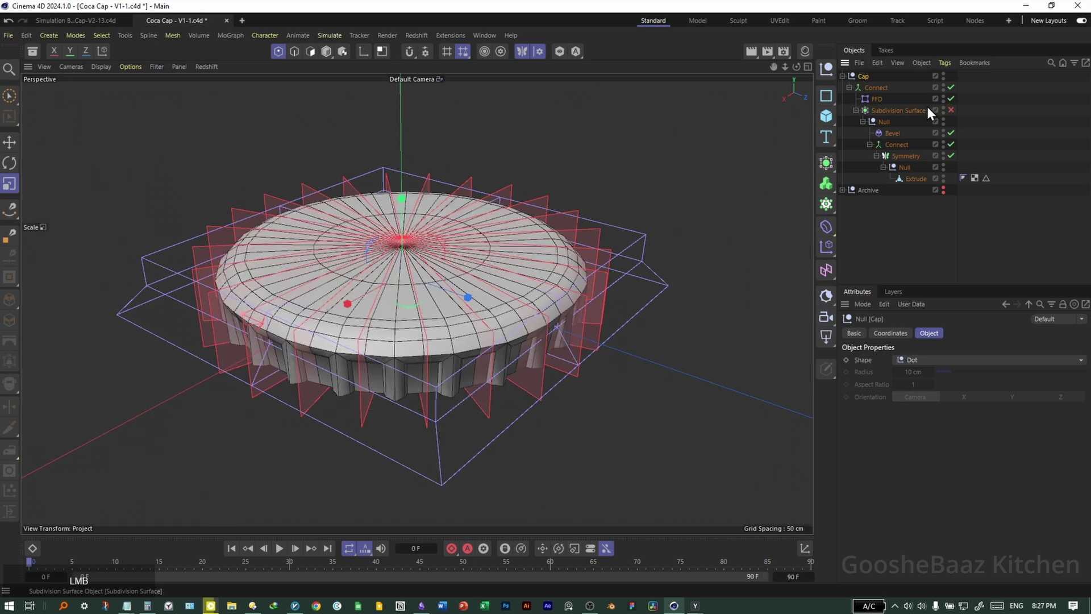
{"action": "left_click", "coordinate": [921, 100]}
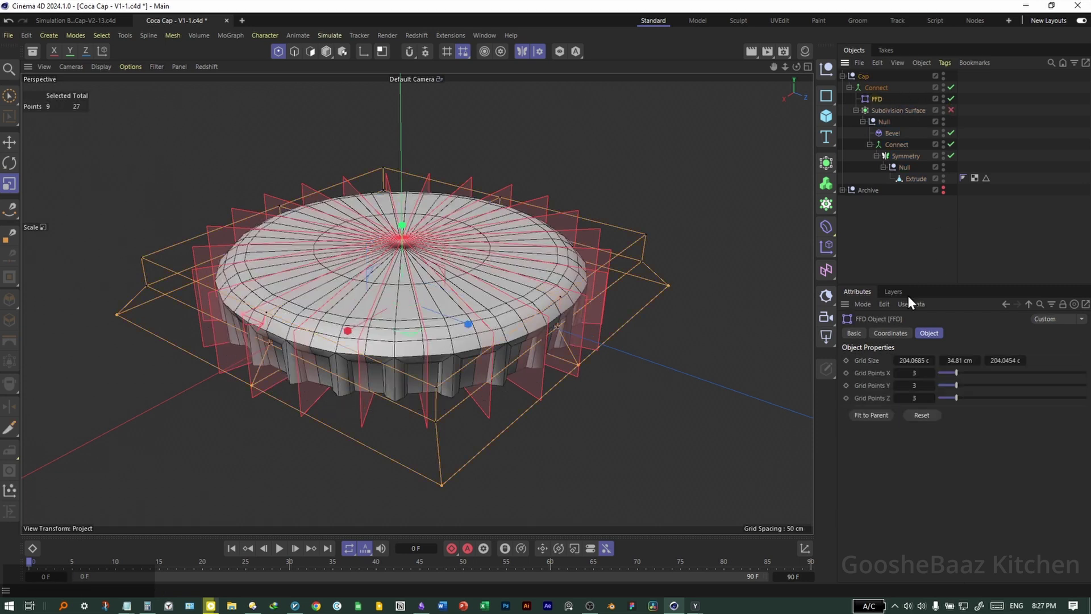
{"action": "left_click", "coordinate": [875, 415]}
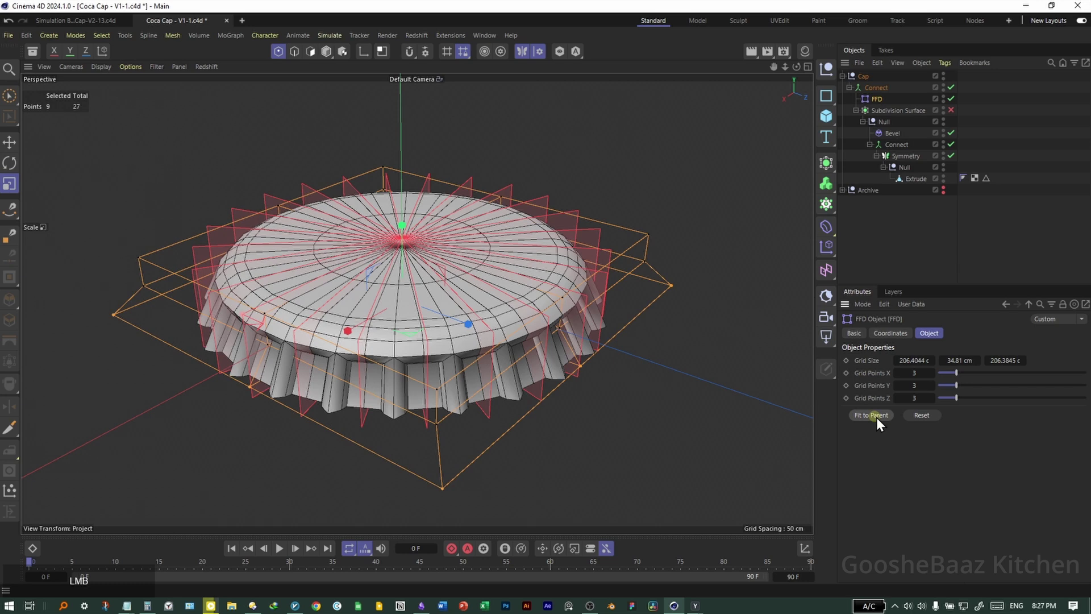
- Merge the whole Cap group into a single polygon mesh with Connect Objects + Delete
{"action": "right_click", "coordinate": [860, 78]}
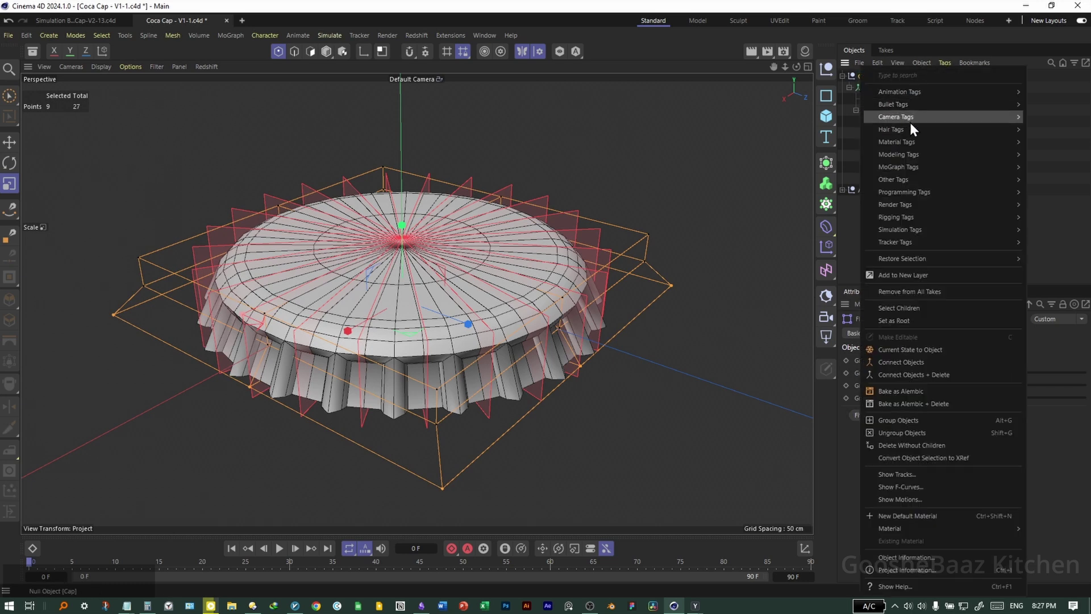
{"action": "left_click", "coordinate": [960, 375]}
{"action": "mouse_move", "coordinate": [447, 267]}
{"action": "left_mouse_down"}
{"action": "mouse_move", "coordinate": [447, 247]}
{"action": "mouse_move", "coordinate": [449, 278]}
{"action": "left_mouse_up"}
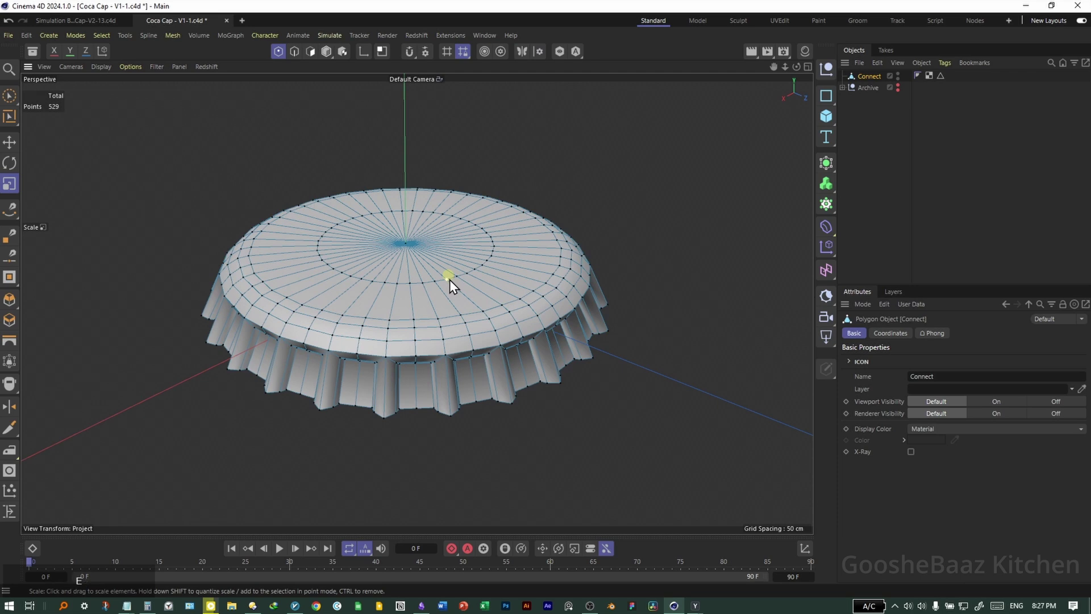
- Create a Cloner, rename the merged mesh as cap and make it a child of the Cloner
{"action": "left_click", "coordinate": [826, 204]}
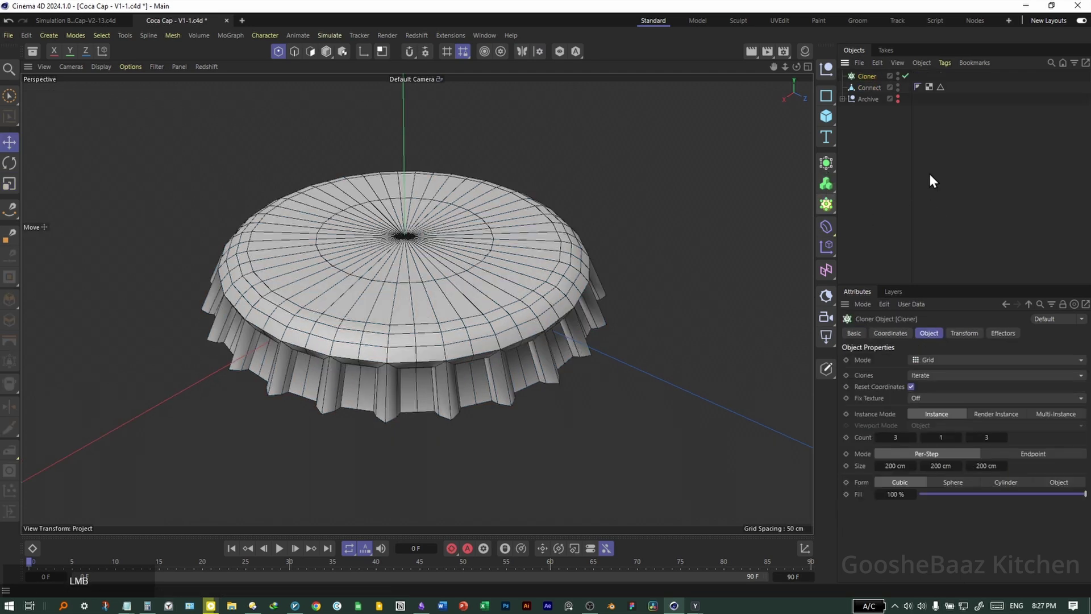
{"action": "double_click", "coordinate": [869, 88]}
{"action": "type", "text": "capp"}
{"action": "key", "text": "BackSpace"}
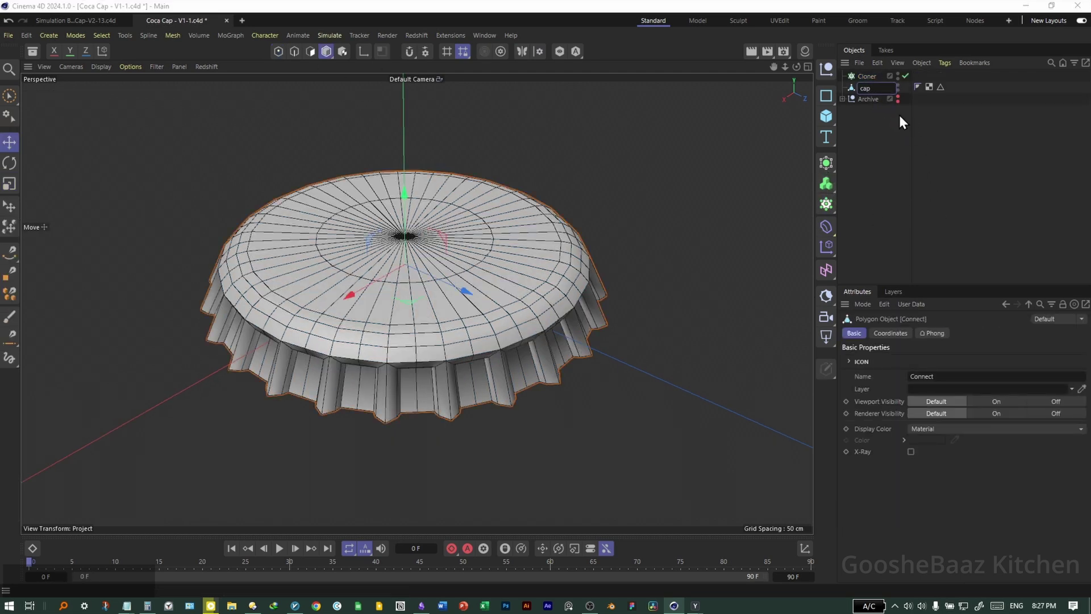
{"action": "left_click", "coordinate": [899, 114]}
{"action": "left_click_drag", "start_coordinate": [867, 88], "coordinate": [870, 77]}
{"action": "left_click", "coordinate": [871, 76]}
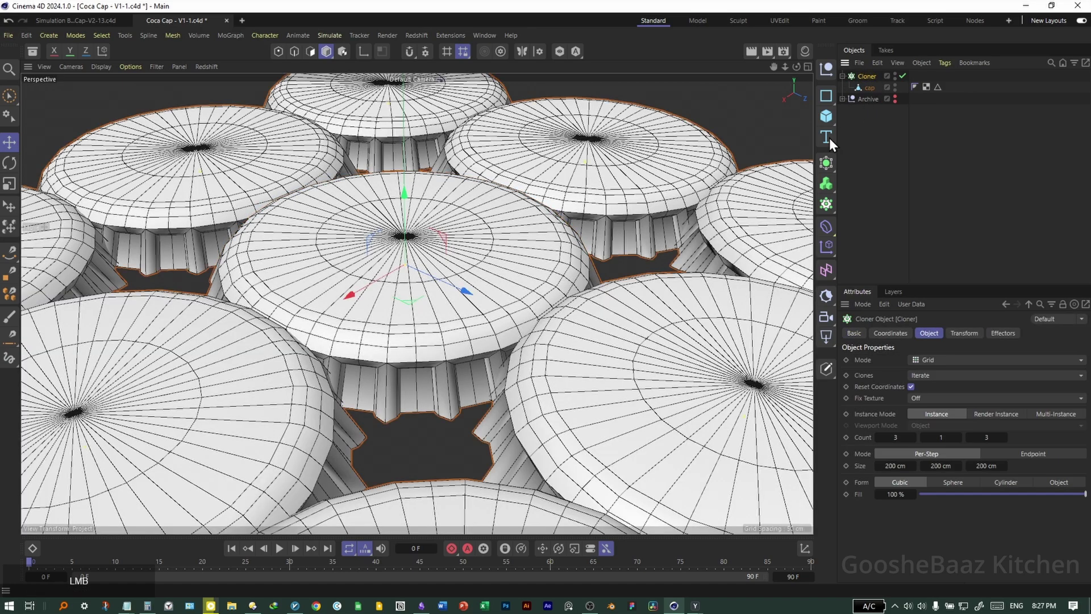
- Show the sub-channels of the Cloner's grid count and set X, Y and Z to 10 each
{"action": "middle_click", "coordinate": [548, 291]}
{"action": "middle_click", "coordinate": [596, 389]}
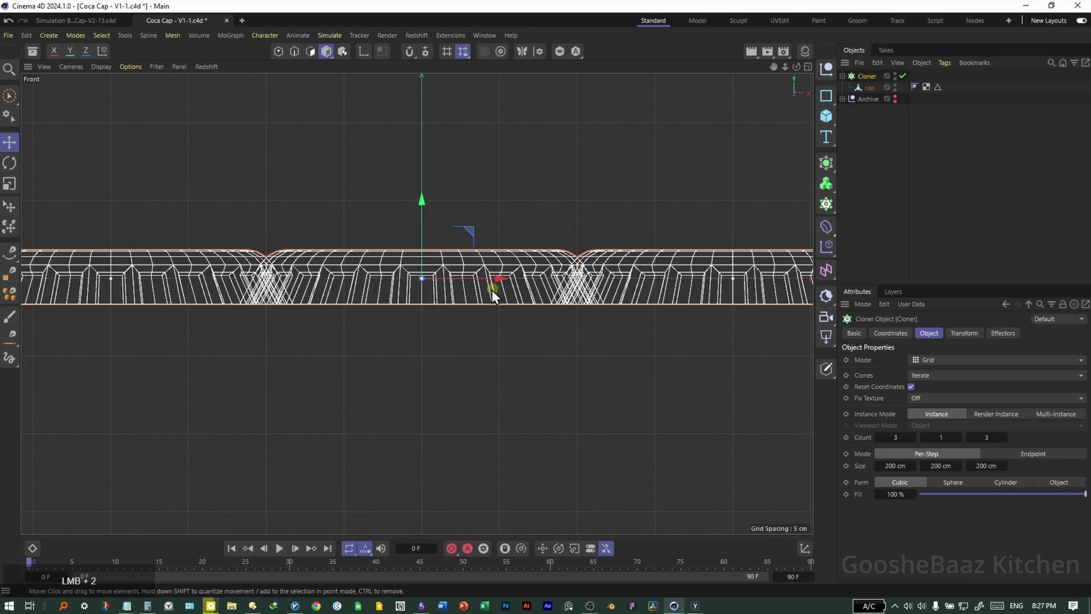
{"action": "scroll", "coordinate": [472, 307], "scroll_direction": "down", "scroll_amount": 6}
{"action": "right_click", "coordinate": [868, 438]}
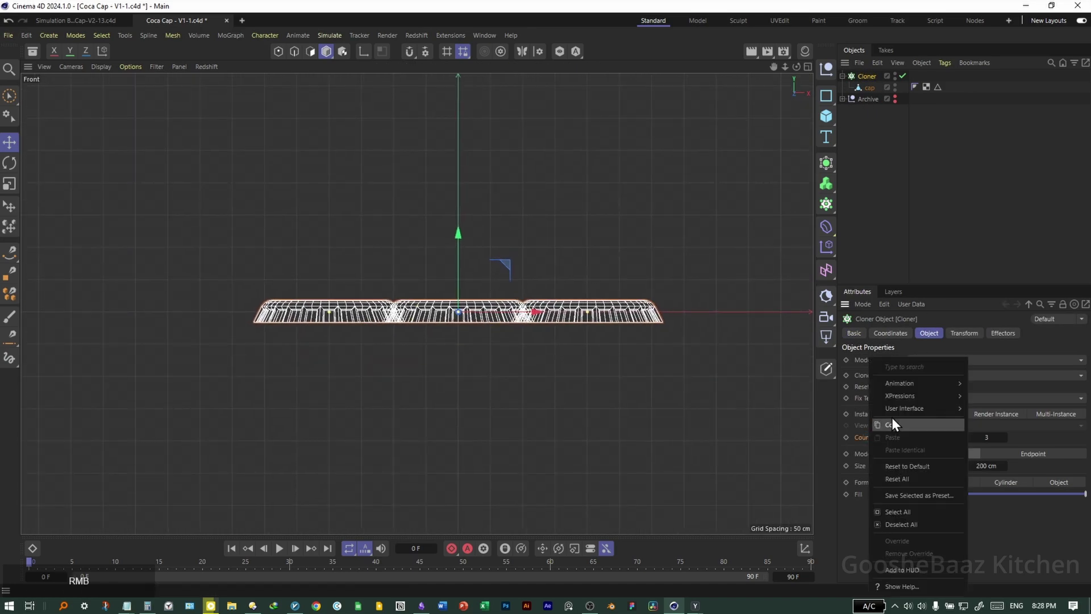
{"action": "mouse_move", "coordinate": [897, 409]}
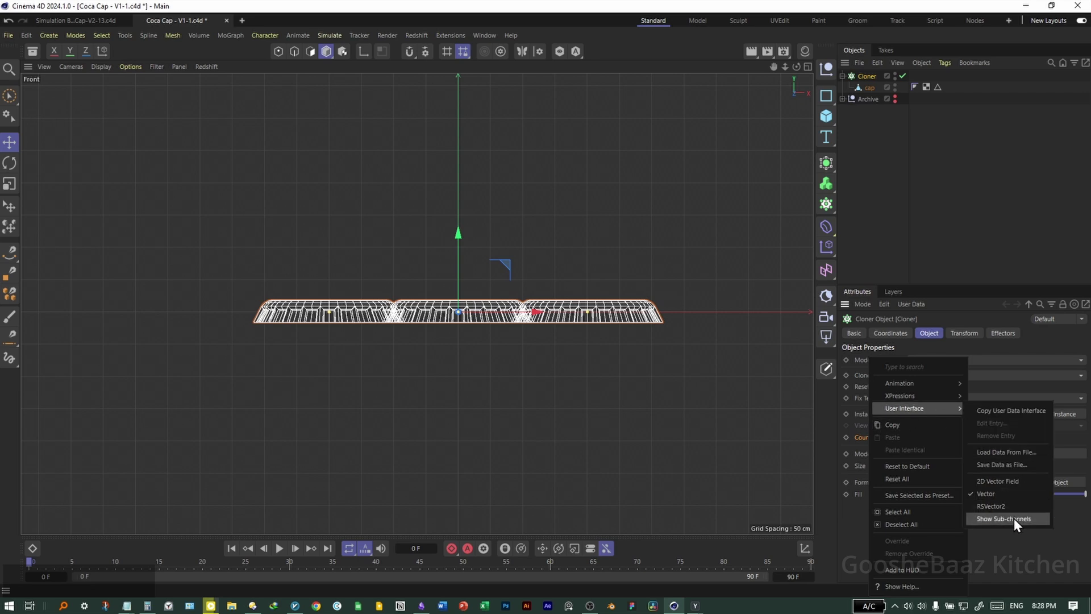
{"action": "left_click", "coordinate": [1015, 517]}
{"action": "left_click", "coordinate": [887, 436]}
{"action": "type", "text": "10"}
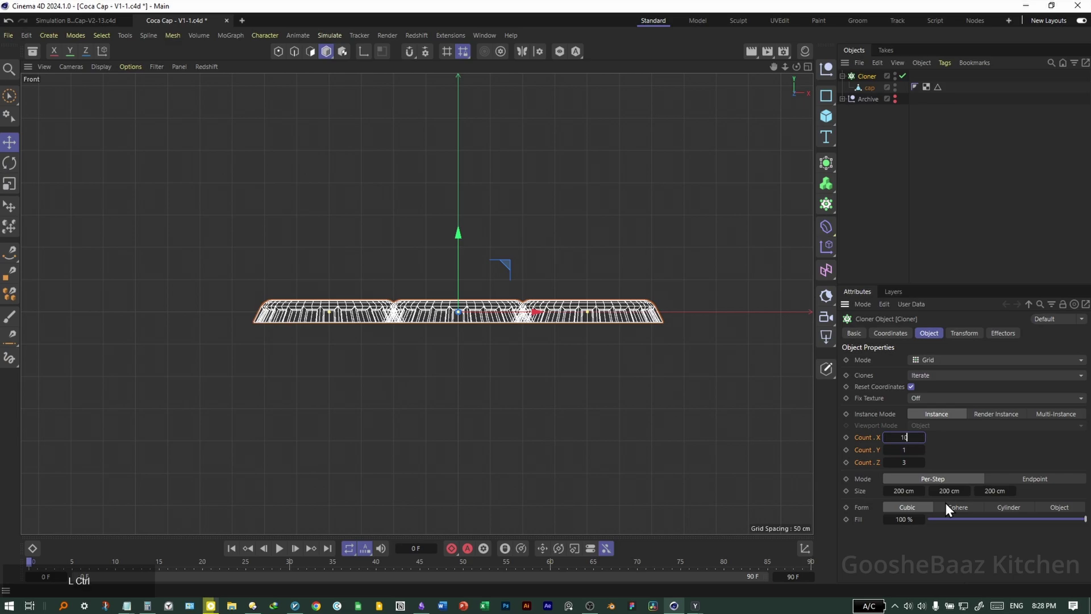
{"action": "key", "text": "Return"}
{"action": "left_click", "coordinate": [914, 231]}
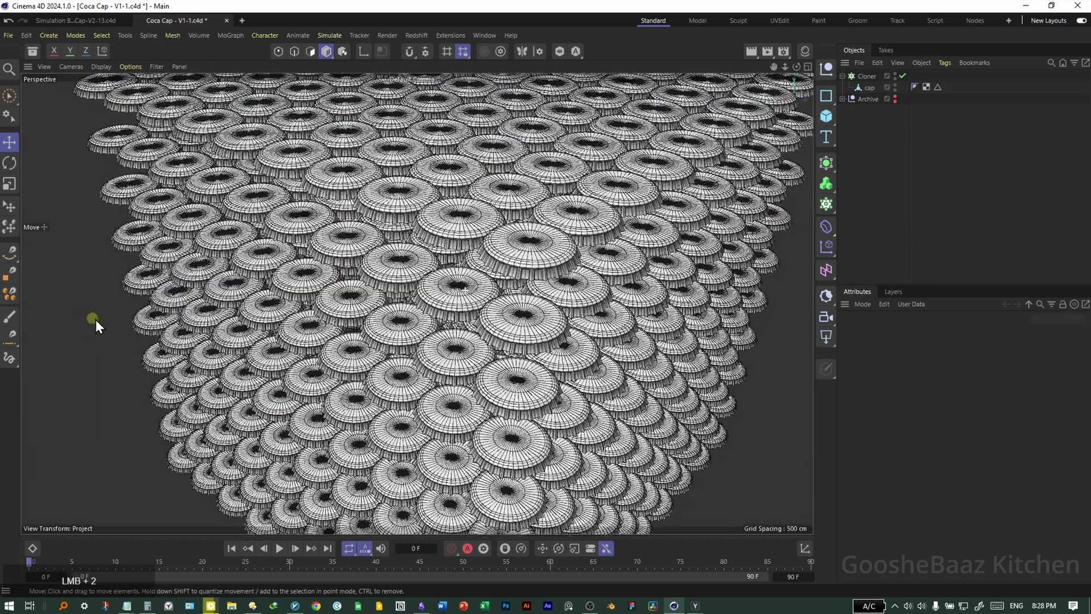
- Add a Random effector to the Cloner and set its position variation to about 74 cm in X and 68 cm in Y
{"action": "left_click", "coordinate": [861, 75]}
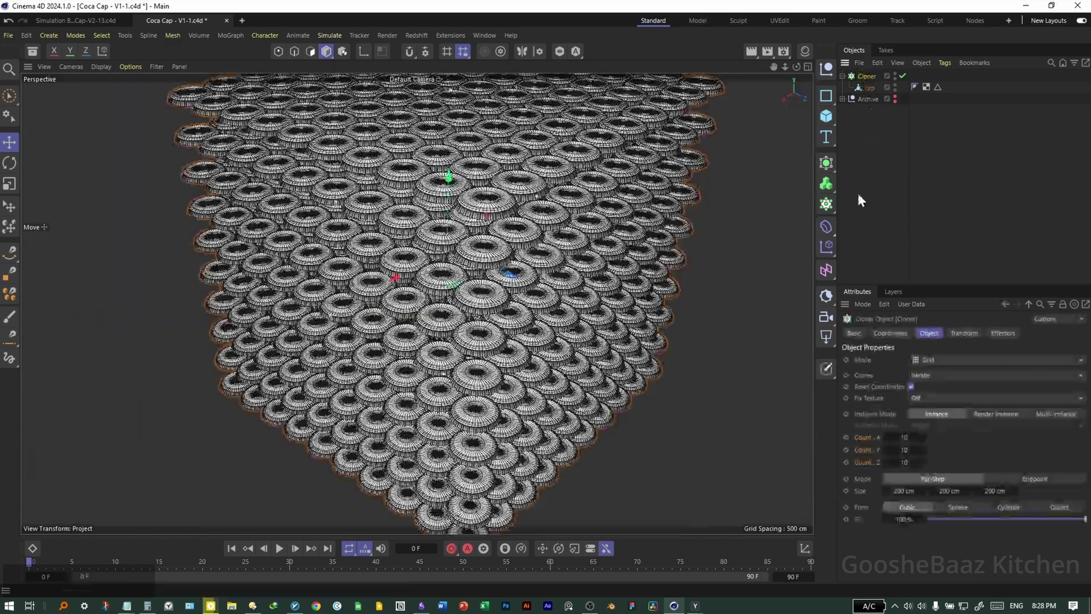
{"action": "left_click", "coordinate": [826, 247]}
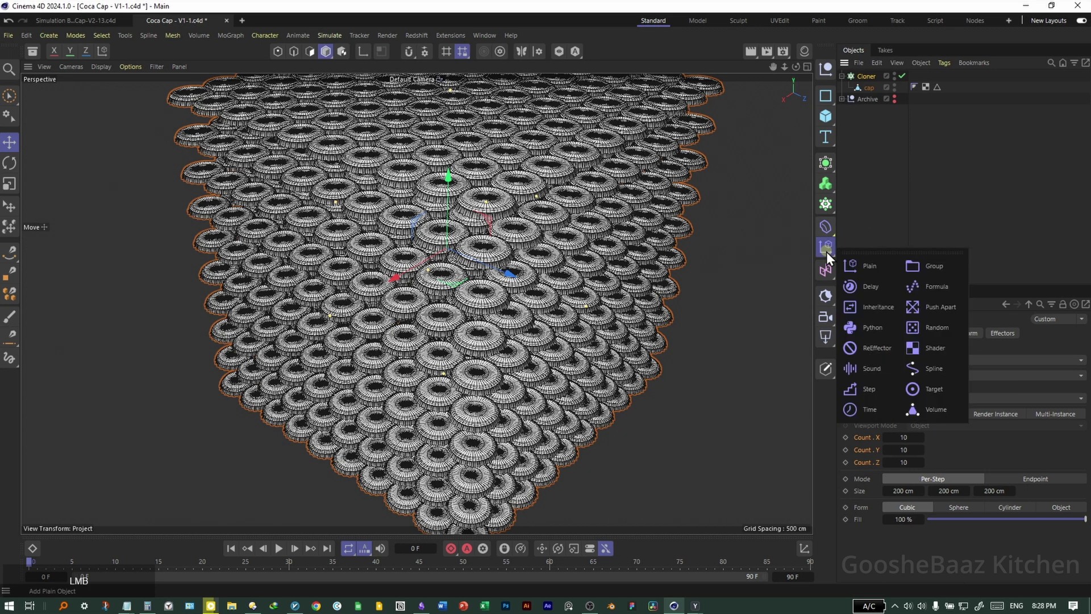
{"action": "left_click", "coordinate": [935, 327]}
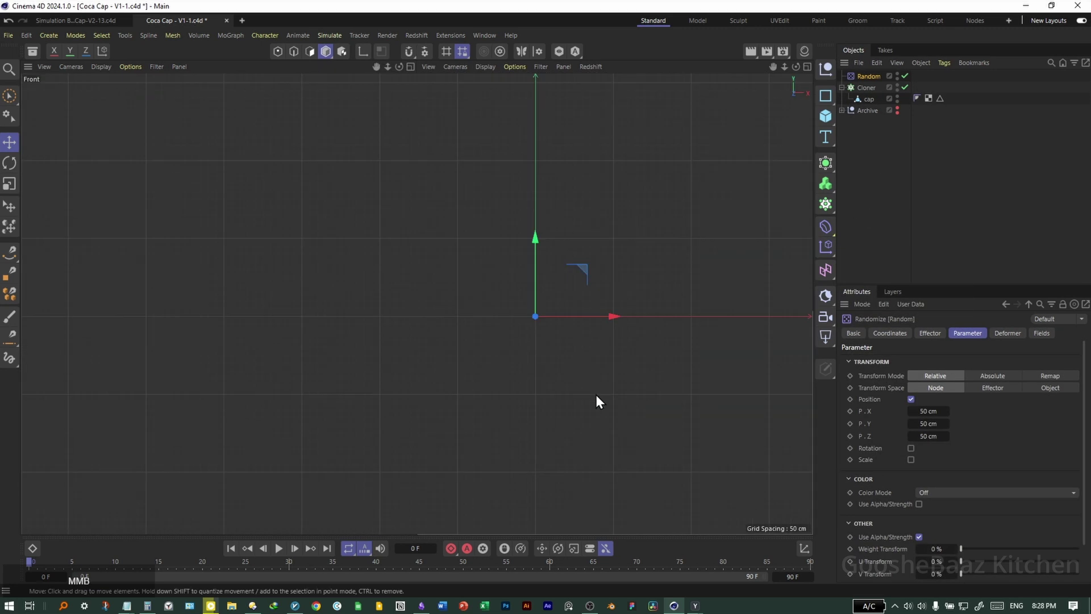
{"action": "key", "text": "2"}
{"action": "left_click_drag", "start_coordinate": [584, 269], "coordinate": [622, 270]}
{"action": "mouse_move", "coordinate": [927, 423]}
{"action": "left_mouse_down"}
{"action": "mouse_move", "coordinate": [924, 411]}
{"action": "mouse_move", "coordinate": [943, 434]}
{"action": "mouse_move", "coordinate": [928, 413]}
{"action": "left_mouse_up"}
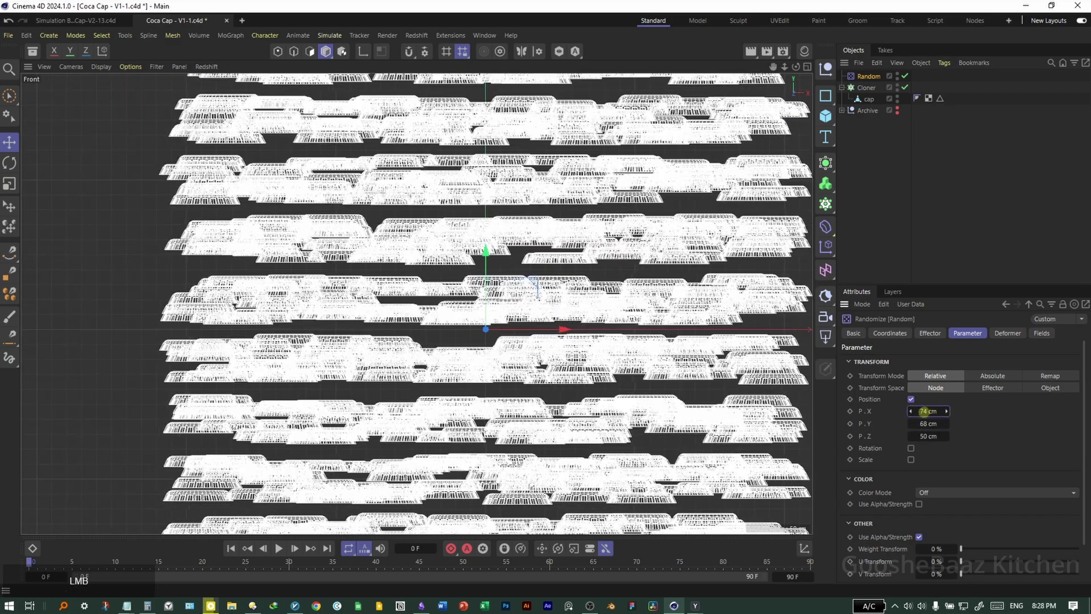
- Display the perspective view with Gouraud shading without mesh lines
{"action": "key", "text": "F1"}
{"action": "key", "text": "n"}
{"action": "key", "text": "a"}
- Add a Push Apart effector to the Cloner and display the Top view with Gouraud shading
{"action": "left_click", "coordinate": [866, 88]}
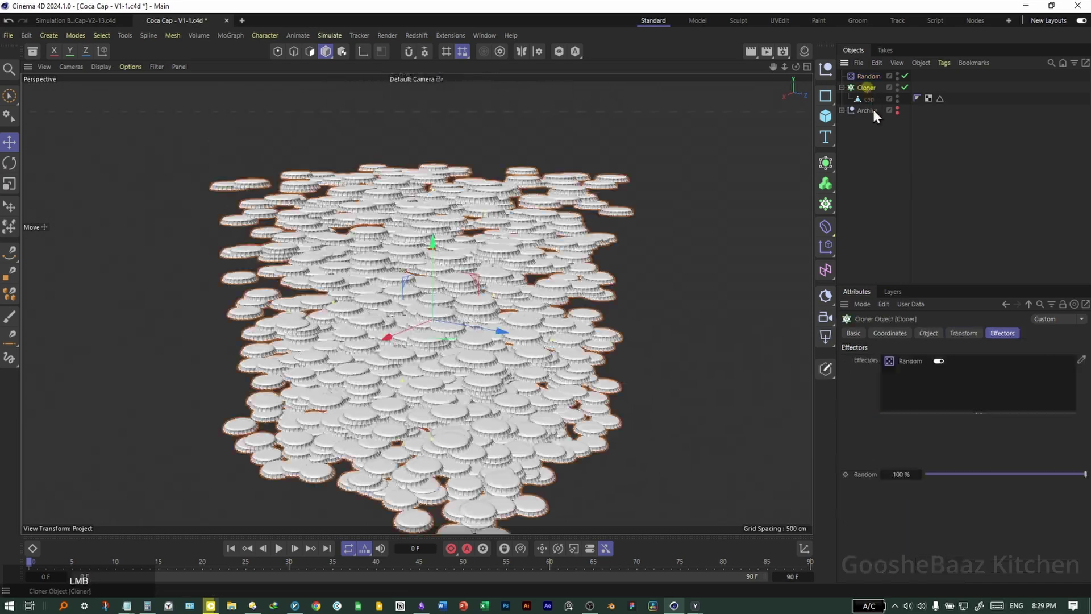
{"action": "left_click", "coordinate": [825, 246]}
{"action": "left_click", "coordinate": [939, 308]}
{"action": "middle_click", "coordinate": [488, 286]}
{"action": "middle_click", "coordinate": [355, 224]}
{"action": "middle_click", "coordinate": [540, 308]}
{"action": "middle_click", "coordinate": [625, 240]}
{"action": "right_click_drag", "start_coordinate": [624, 240], "coordinate": [400, 288], "text": "alt"}
{"action": "key", "text": "n"}
{"action": "key", "text": "a"}
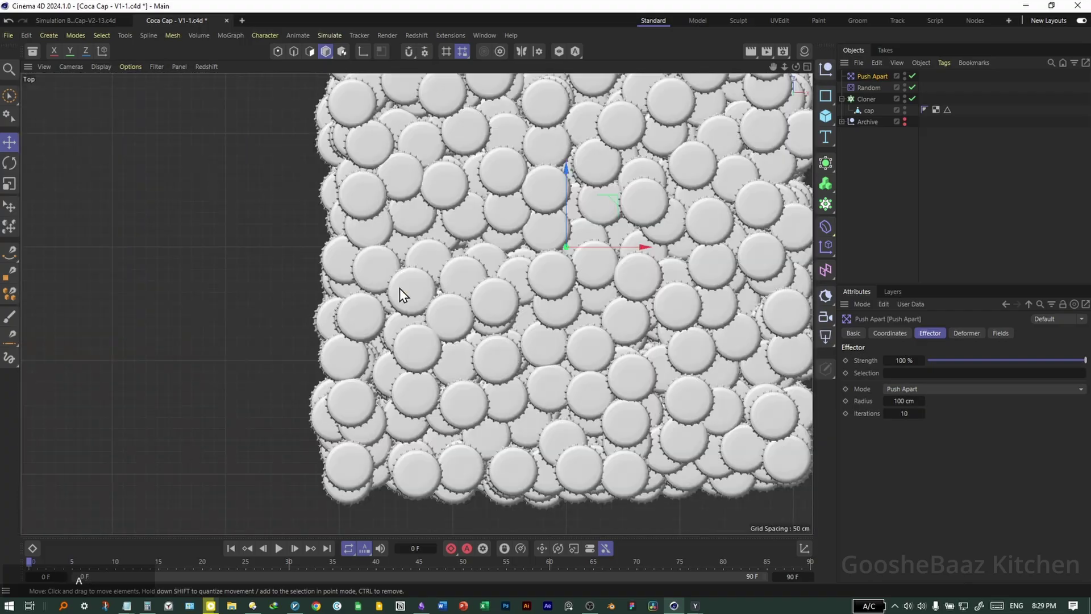
- Set the Push Apart effector's radius to 169 cm and inspect the spread of caps in perspective
{"action": "left_click_drag", "start_coordinate": [899, 400], "coordinate": [904, 401]}
{"action": "middle_click", "coordinate": [640, 347]}
{"action": "middle_click", "coordinate": [395, 276]}
{"action": "left_click_drag", "start_coordinate": [425, 303], "coordinate": [553, 263]}
{"action": "left_click_drag", "start_coordinate": [648, 307], "coordinate": [455, 272]}
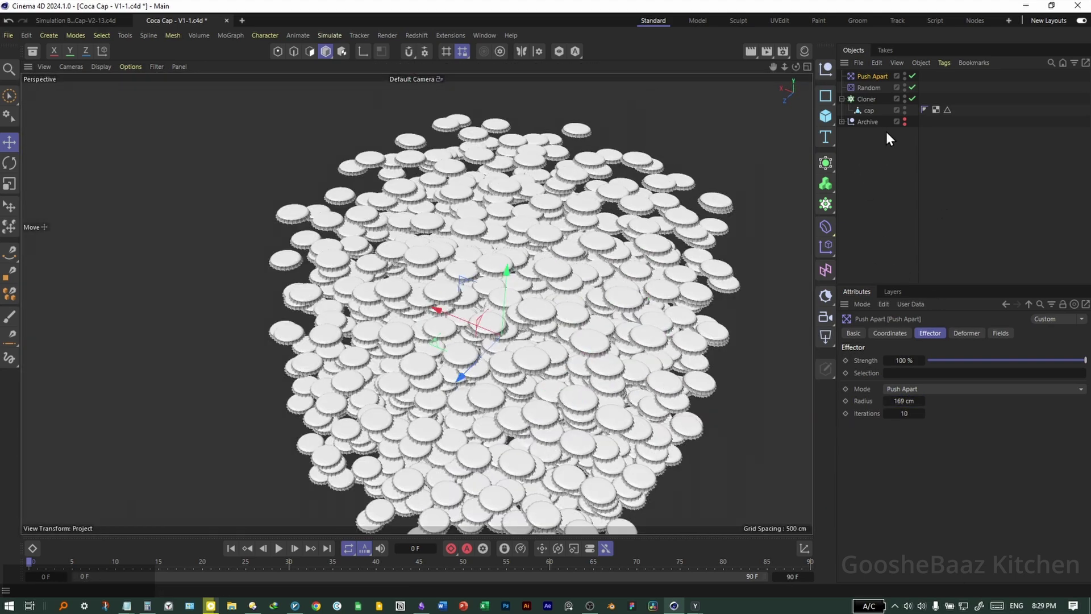
- Add a Shader effector to the Cloner
{"action": "left_click", "coordinate": [867, 99]}
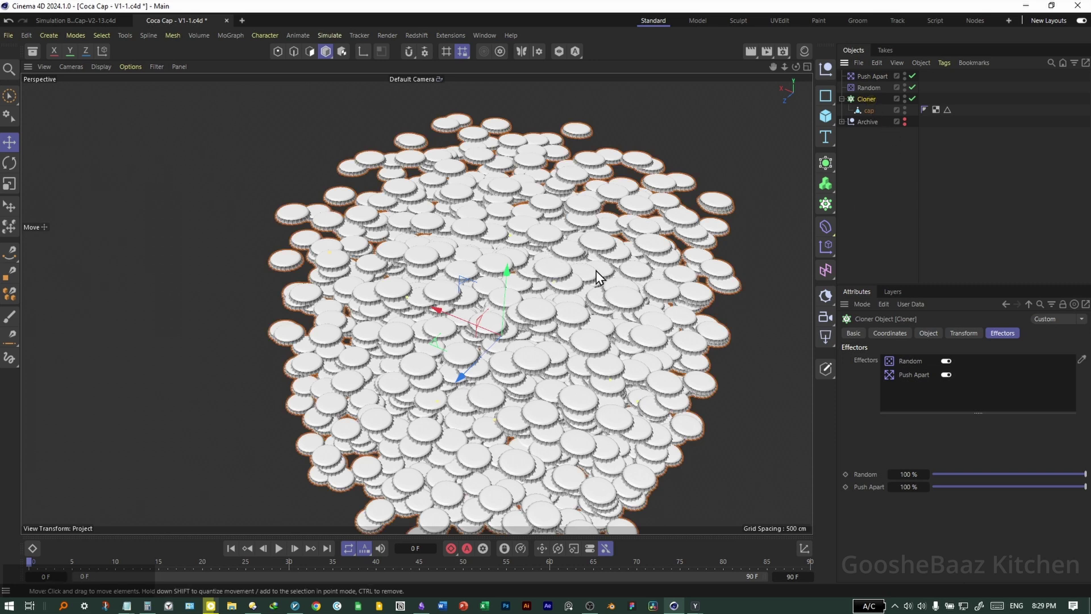
{"action": "left_click", "coordinate": [826, 246]}
{"action": "left_click", "coordinate": [867, 189]}
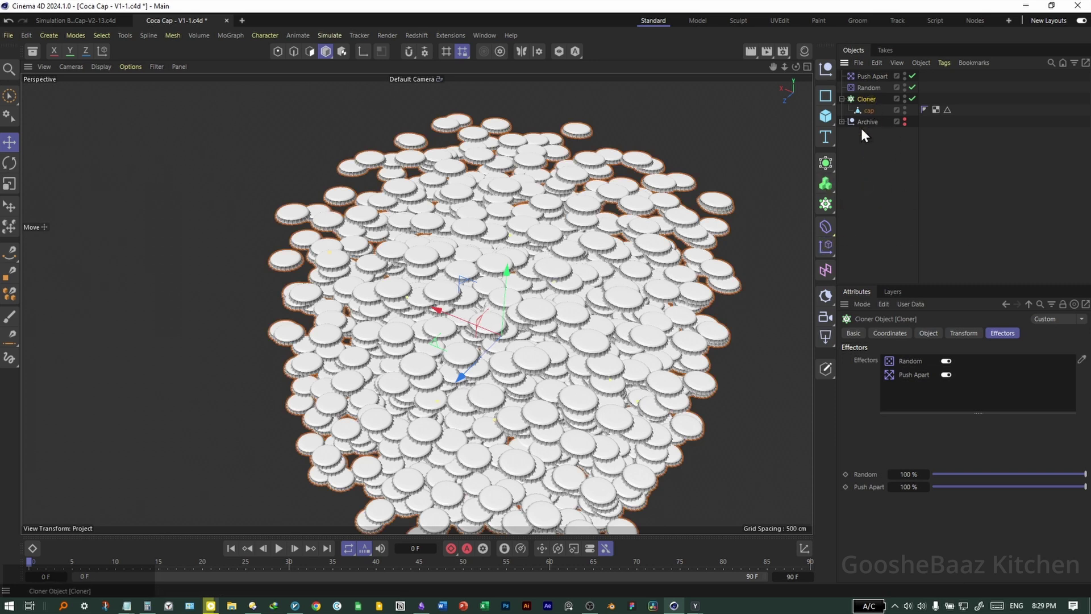
{"action": "left_click", "coordinate": [823, 248]}
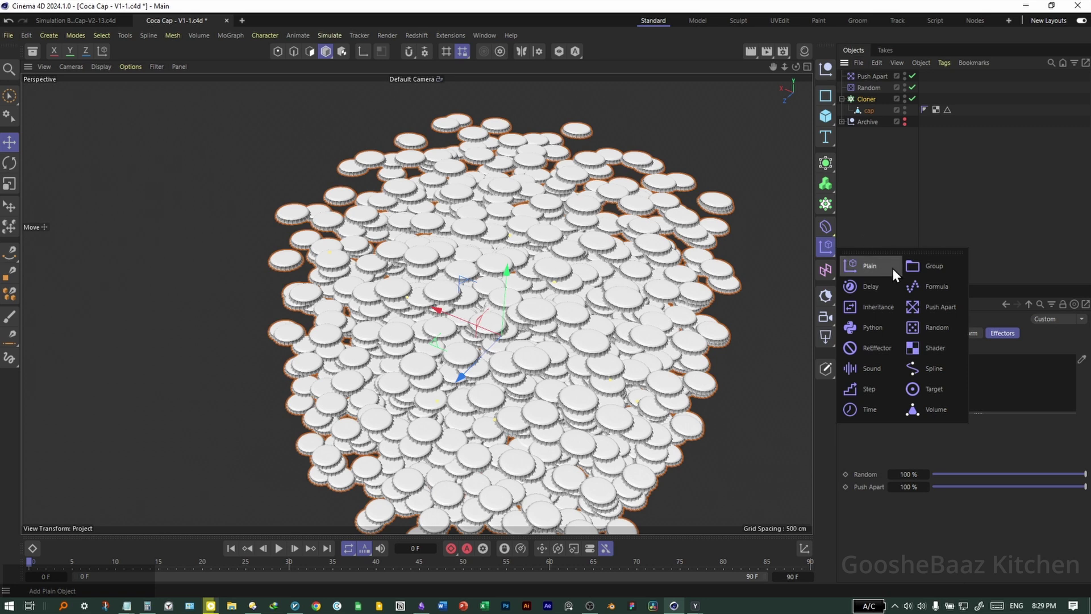
{"action": "left_click", "coordinate": [934, 347]}
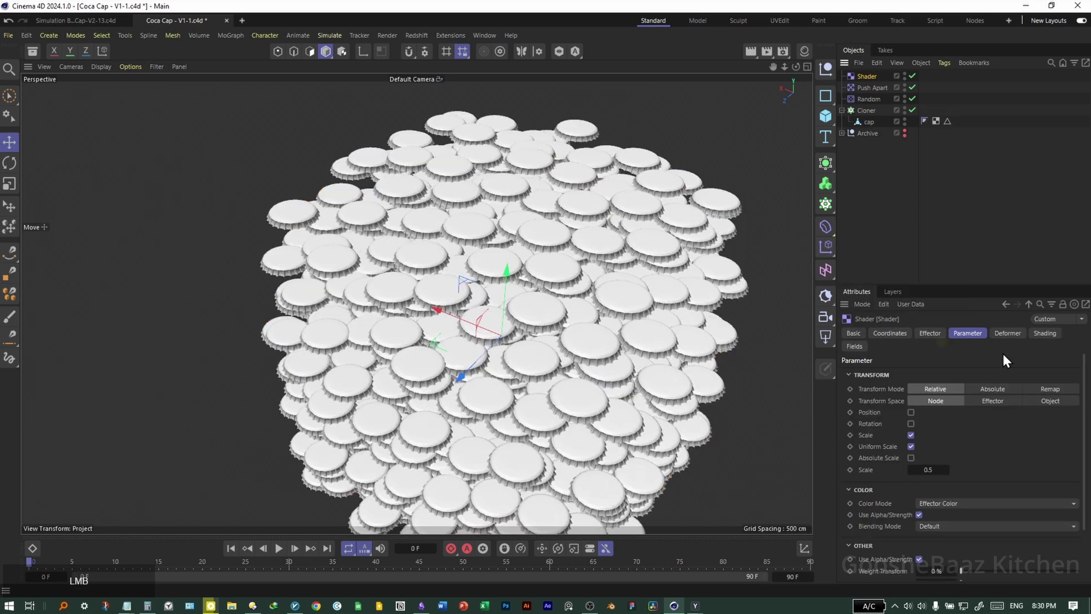
- Add a Shader Field to the Shader effector's fields and load a Noise shader into it
{"action": "left_click", "coordinate": [857, 346]}
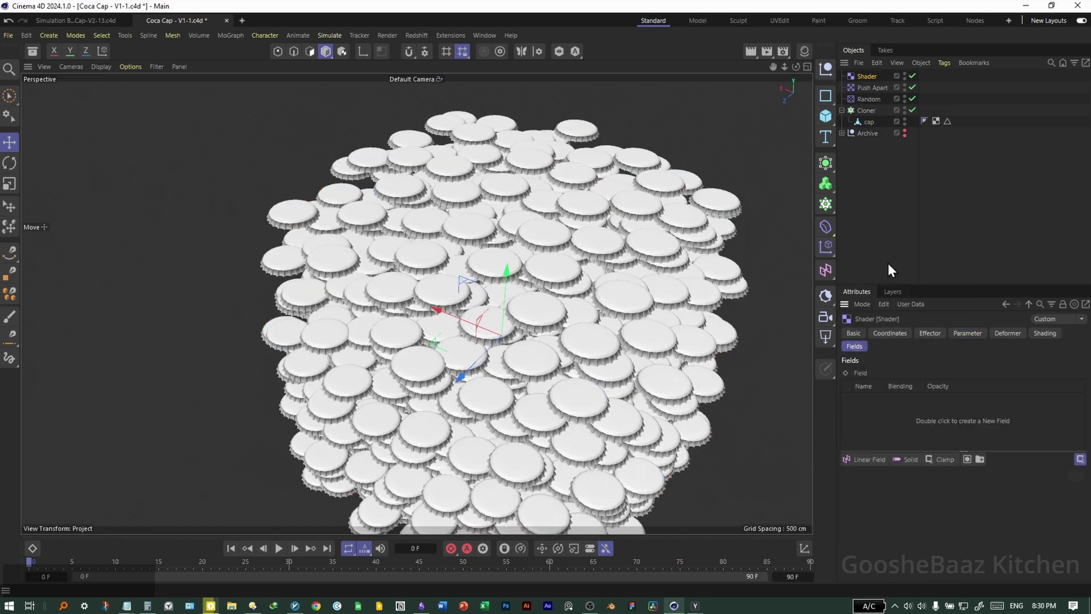
{"action": "left_click", "coordinate": [873, 461]}
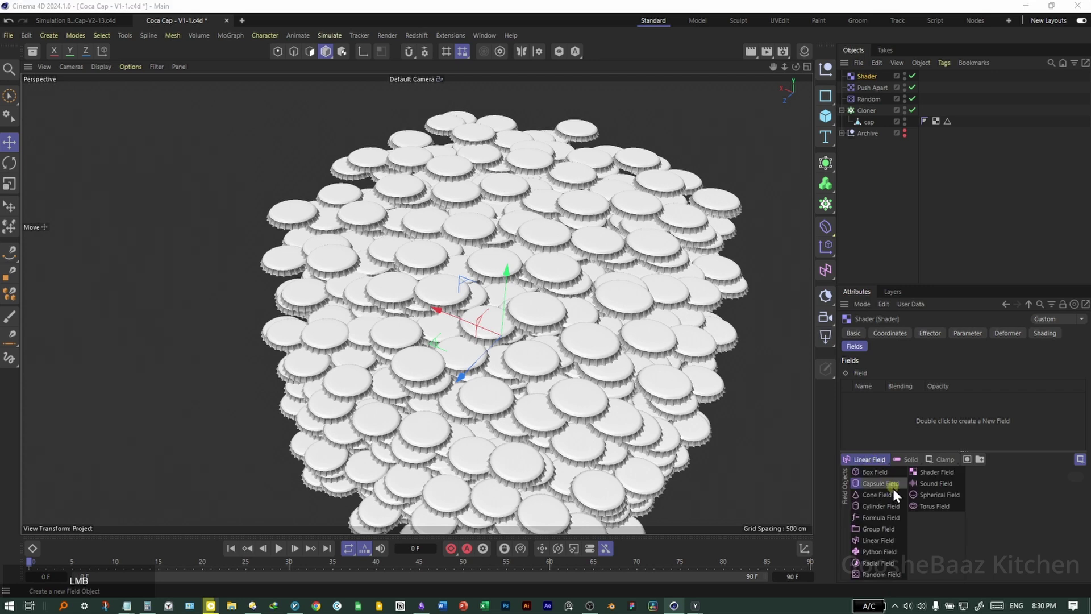
{"action": "left_click", "coordinate": [937, 472]}
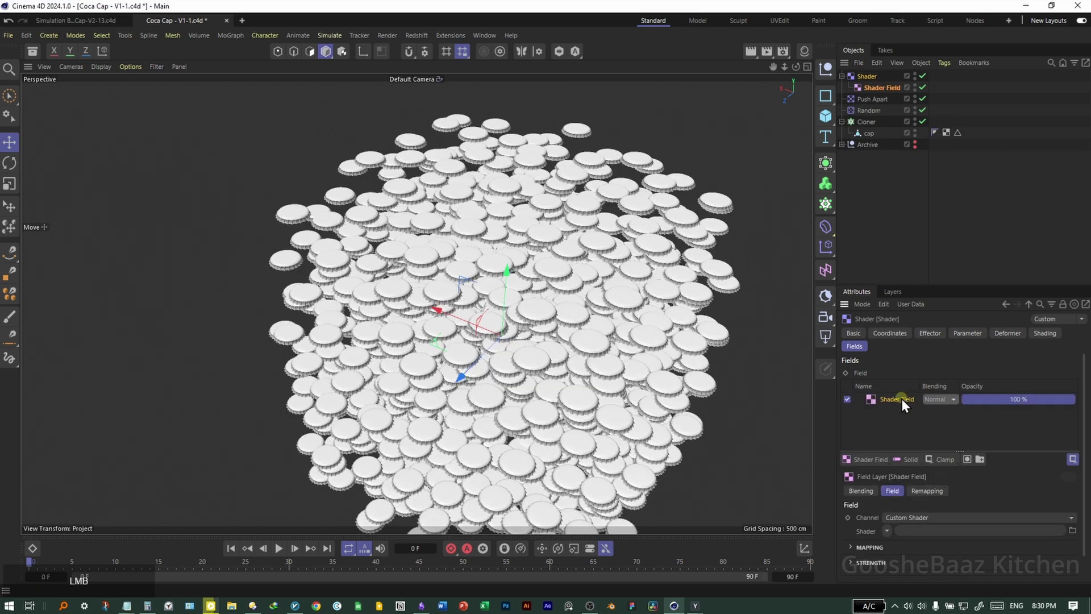
{"action": "scroll", "coordinate": [885, 421], "scroll_direction": "down", "scroll_amount": 1}
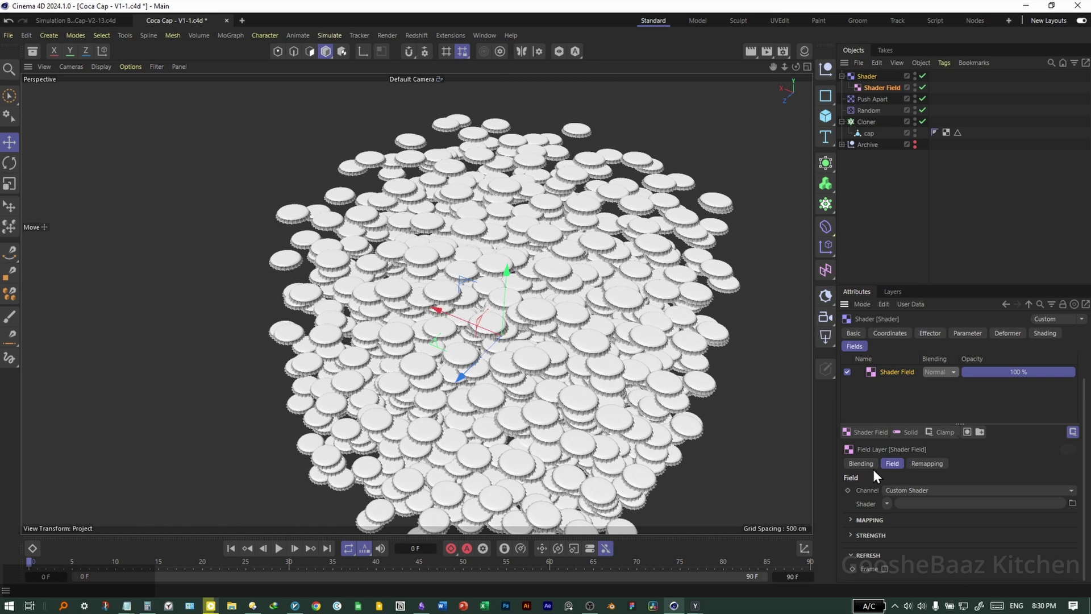
{"action": "left_click", "coordinate": [887, 504]}
{"action": "type", "text": "noise"}
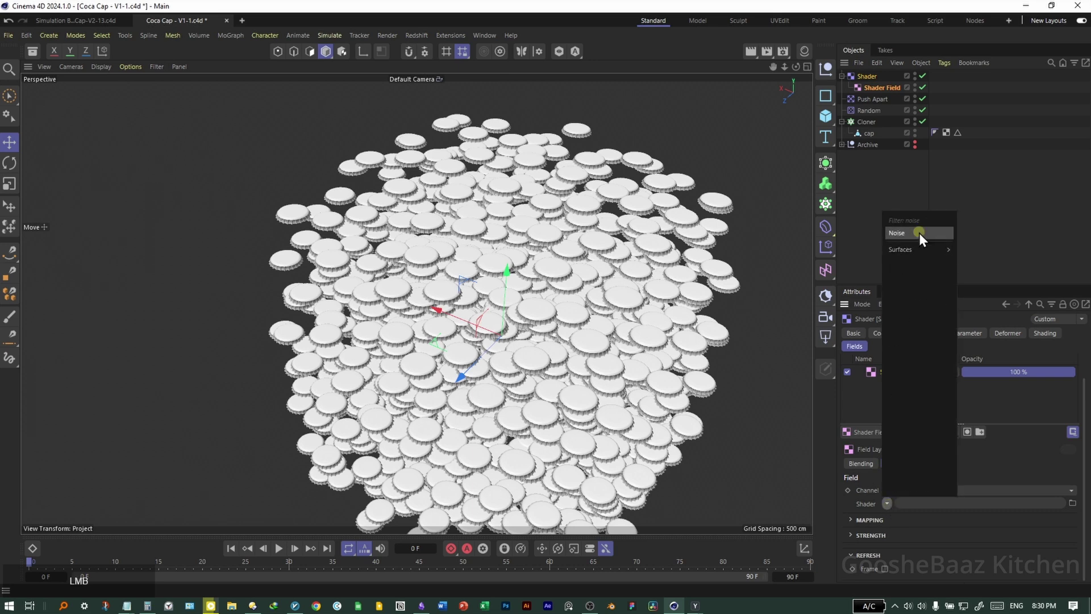
{"action": "left_click", "coordinate": [919, 233]}
- Change the field's noise type to Cell Noise, set its contrast to 100 % and raise the low clip slightly
{"action": "left_click", "coordinate": [897, 530]}
{"action": "left_click", "coordinate": [1074, 441]}
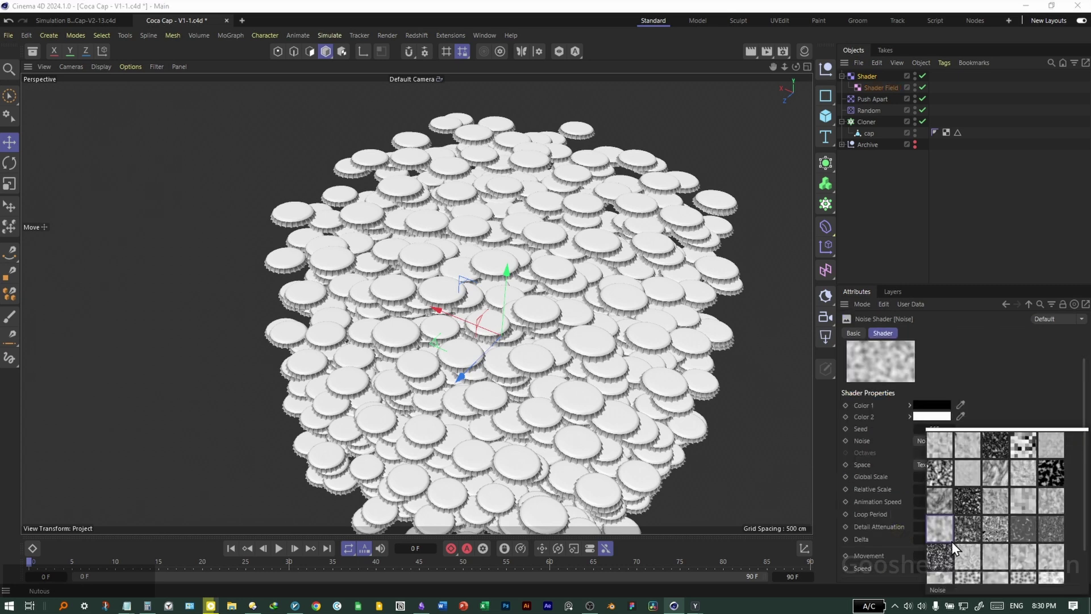
{"action": "left_click", "coordinate": [1027, 449]}
{"action": "scroll", "coordinate": [1046, 473], "scroll_direction": "down", "scroll_amount": 3}
{"action": "left_click_drag", "start_coordinate": [1019, 540], "coordinate": [1079, 540]}
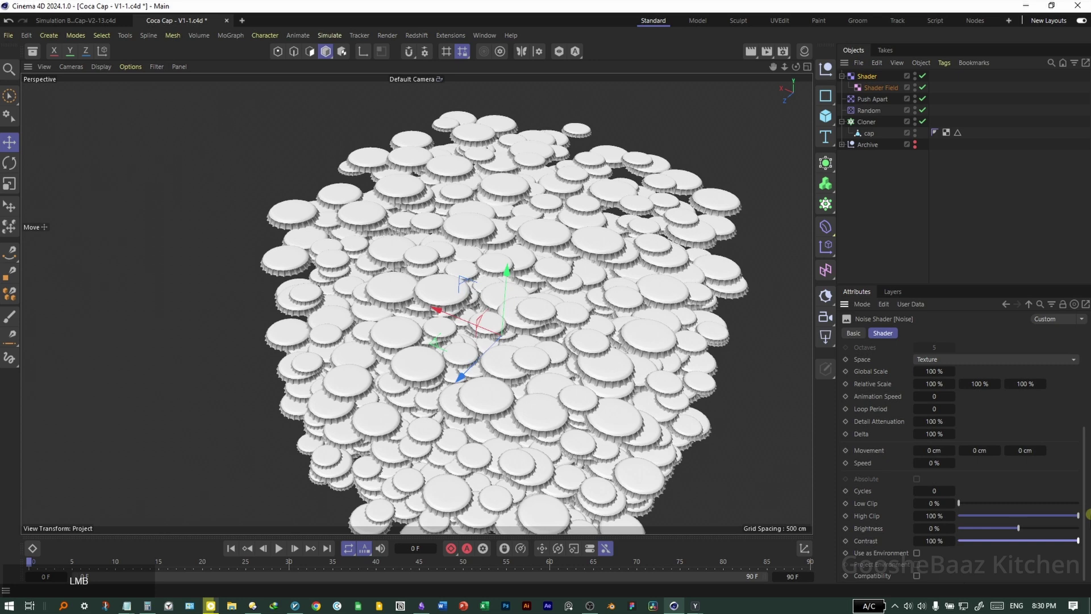
{"action": "scroll", "coordinate": [1005, 489], "scroll_direction": "up", "scroll_amount": 3}
{"action": "scroll", "coordinate": [1000, 479], "scroll_direction": "down", "scroll_amount": 3}
{"action": "left_click_drag", "start_coordinate": [967, 502], "coordinate": [984, 502]}
{"action": "scroll", "coordinate": [902, 414], "scroll_direction": "up", "scroll_amount": 3}
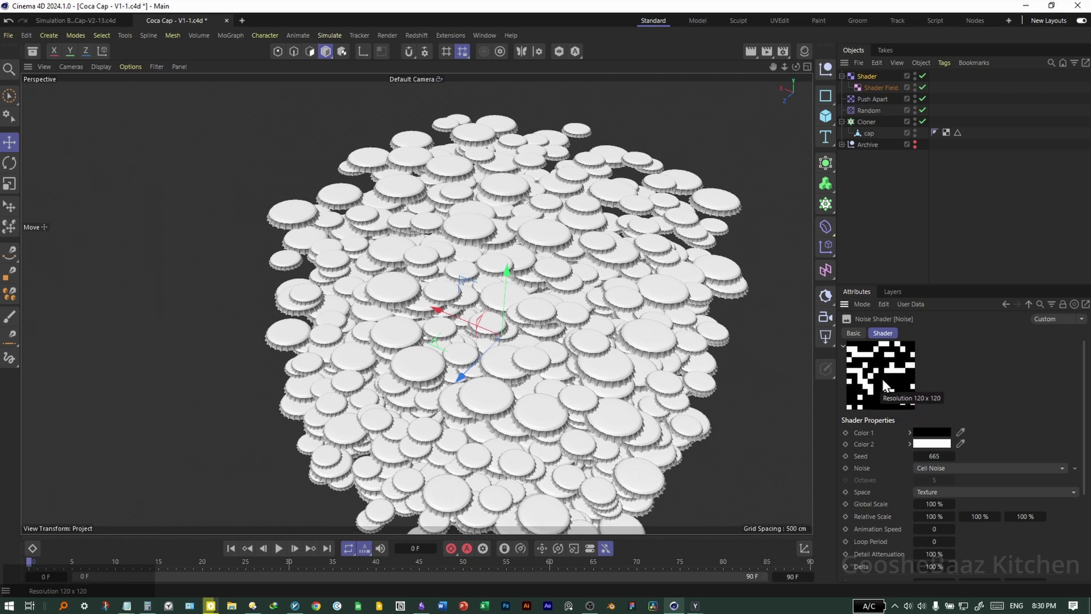
- Turn off the Scale transform in the Shader effector's parameters
{"action": "left_click", "coordinate": [867, 77]}
{"action": "left_click", "coordinate": [966, 333]}
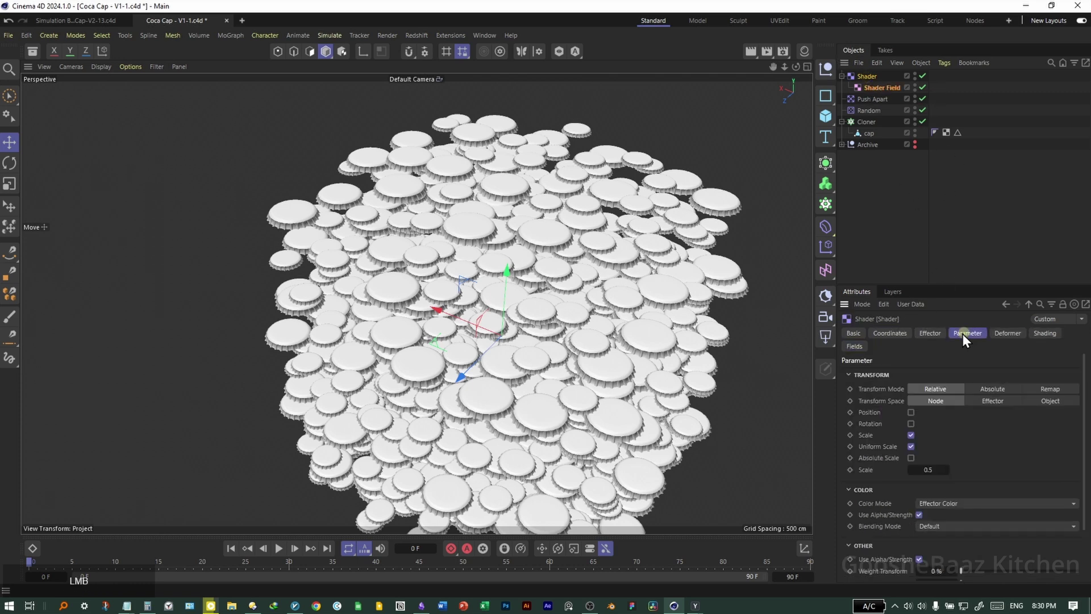
{"action": "left_click", "coordinate": [911, 435]}
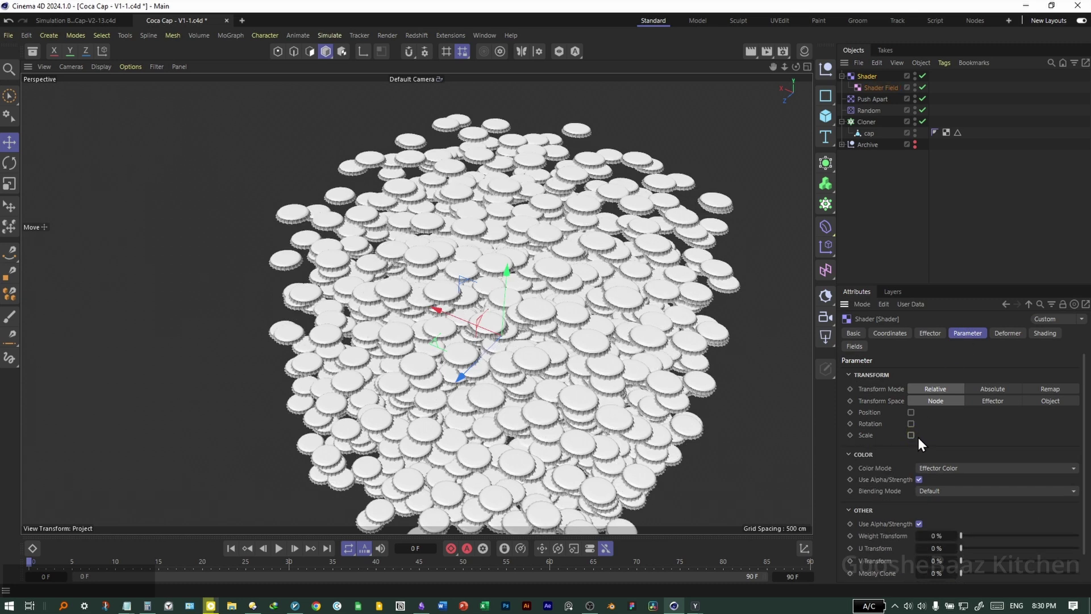
- Enable the Rotation transform in the Shader effector's parameters and set R . P to 180°
{"action": "left_click", "coordinate": [911, 423]}
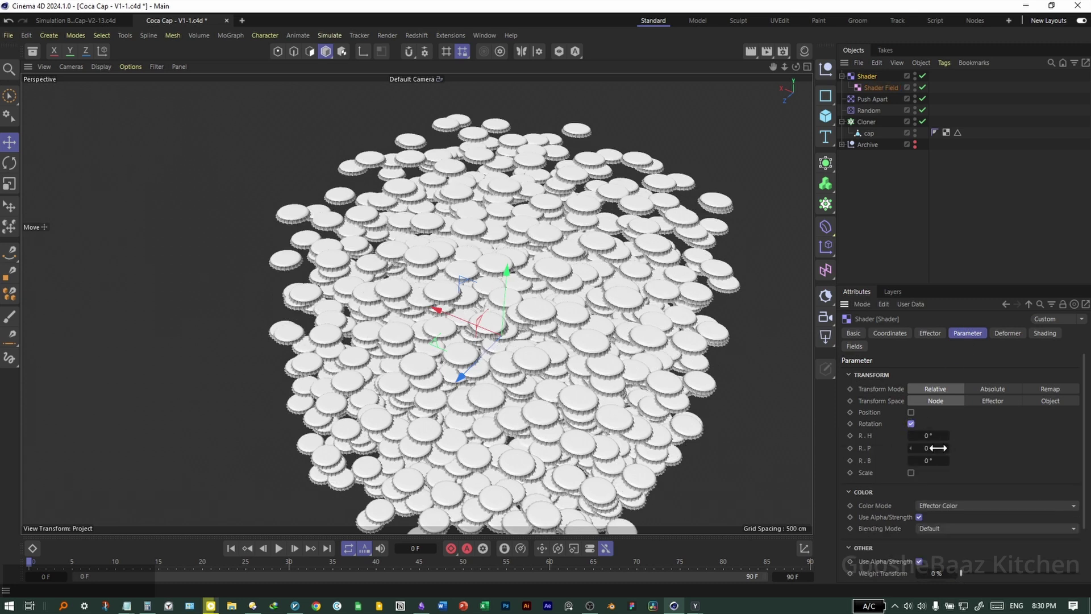
{"action": "left_click", "coordinate": [928, 448]}
{"action": "type", "text": "180"}
{"action": "key", "text": "Return"}
{"action": "left_click_drag", "start_coordinate": [687, 372], "coordinate": [778, 290]}
{"action": "left_click_drag", "start_coordinate": [628, 248], "coordinate": [509, 253]}
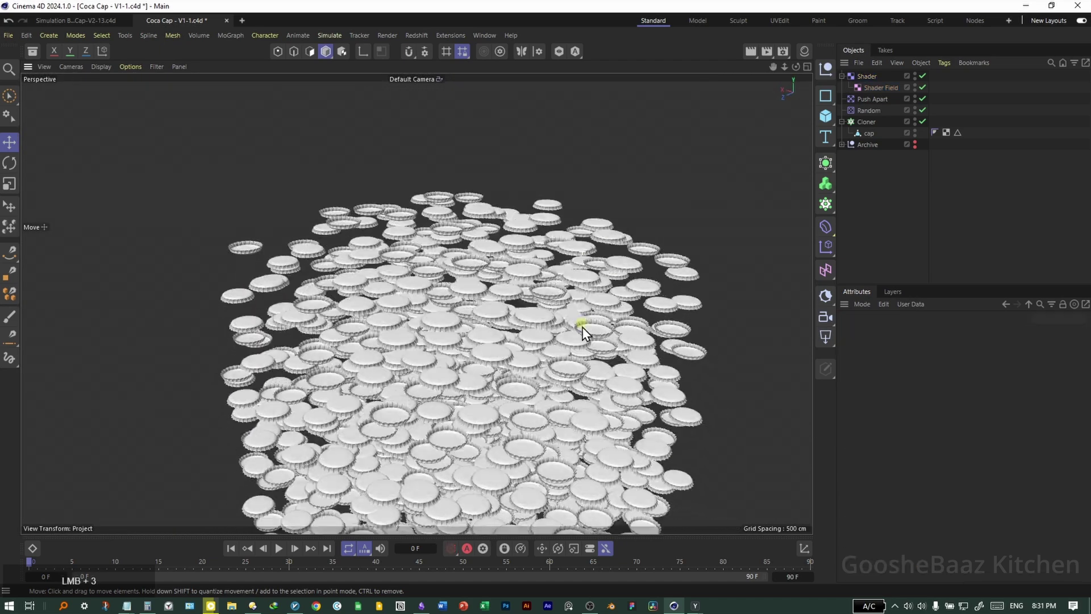
{"action": "left_click_drag", "start_coordinate": [584, 332], "coordinate": [592, 309]}
- Detach the Simulation Tags list as a floating palette and add a Rigid Body tag to the Cloner
{"action": "left_click", "coordinate": [861, 118]}
{"action": "right_click", "coordinate": [862, 118]}
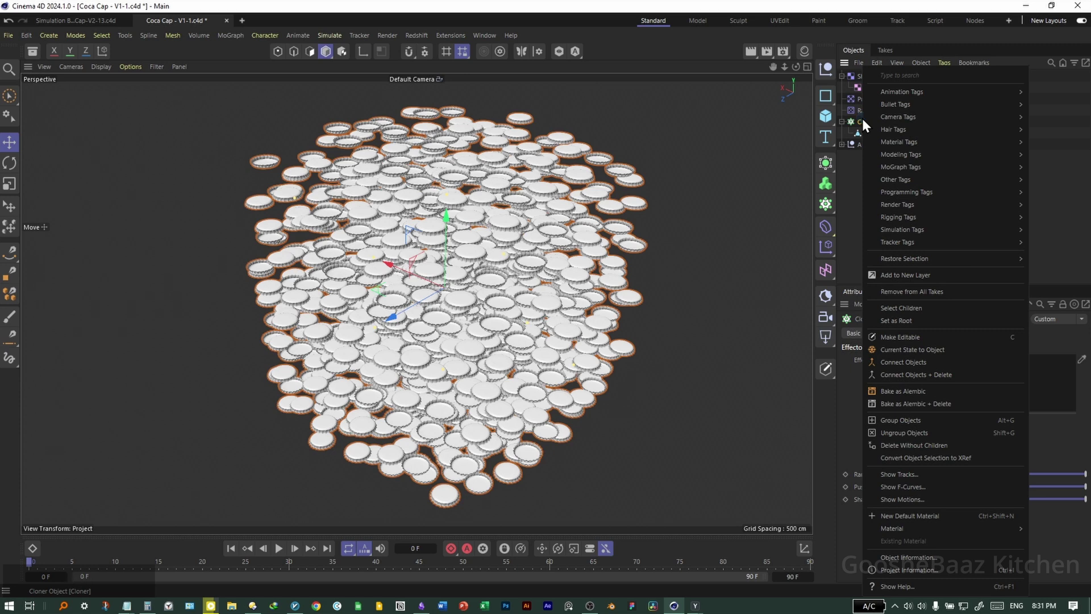
{"action": "mouse_move", "coordinate": [912, 230]}
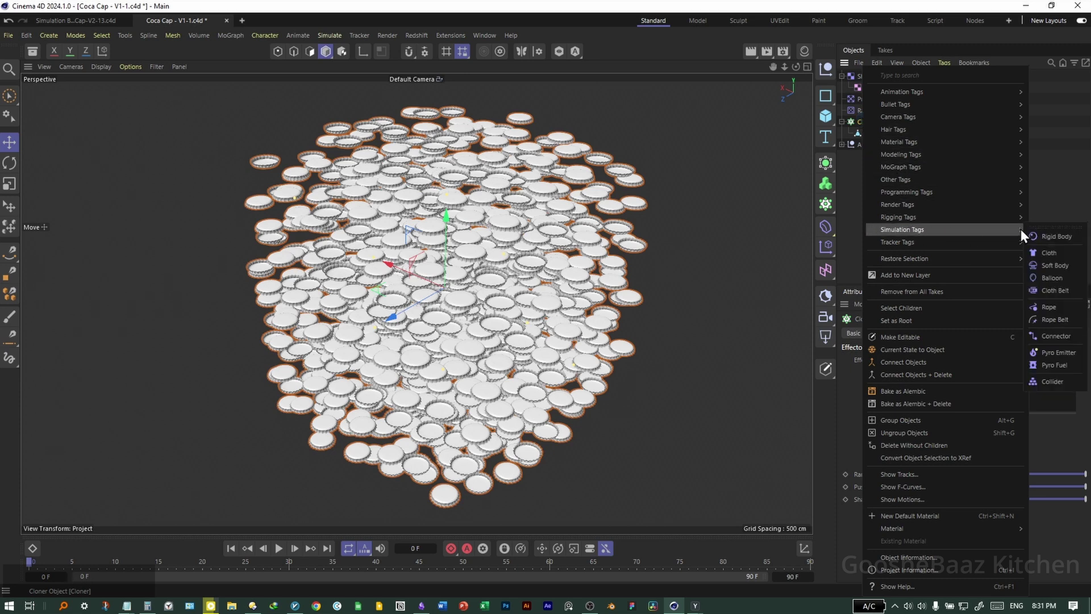
{"action": "left_click", "coordinate": [1055, 229]}
{"action": "left_click_drag", "start_coordinate": [1037, 214], "coordinate": [760, 136]}
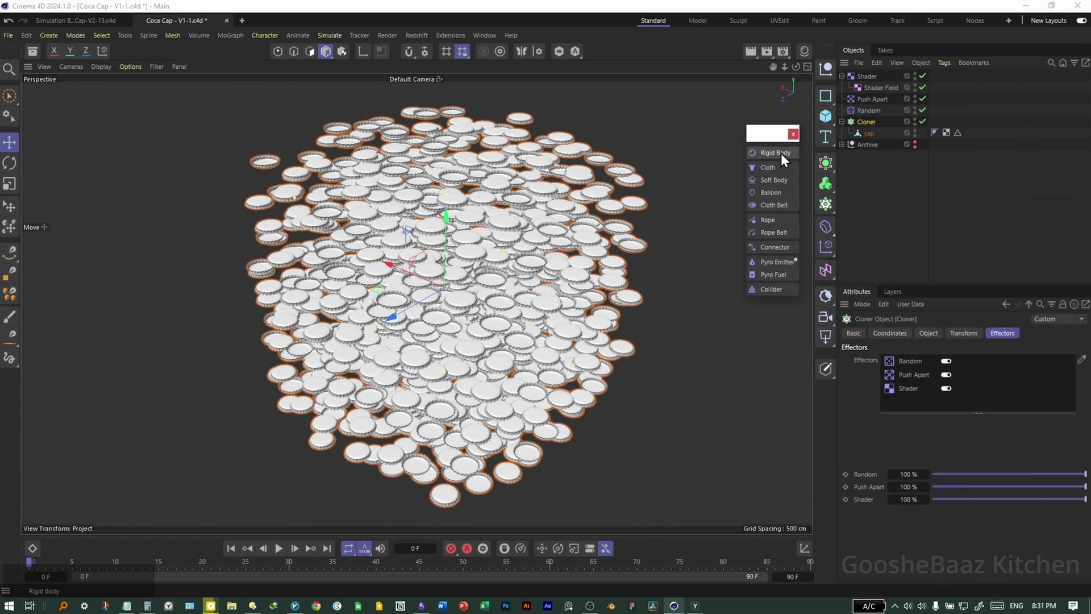
{"action": "left_click", "coordinate": [781, 152]}
- Add a cube, scale it into a flat slab about 1229 × 83 × 1229 cm and place it beneath the cloned caps
{"action": "left_click", "coordinate": [825, 116]}
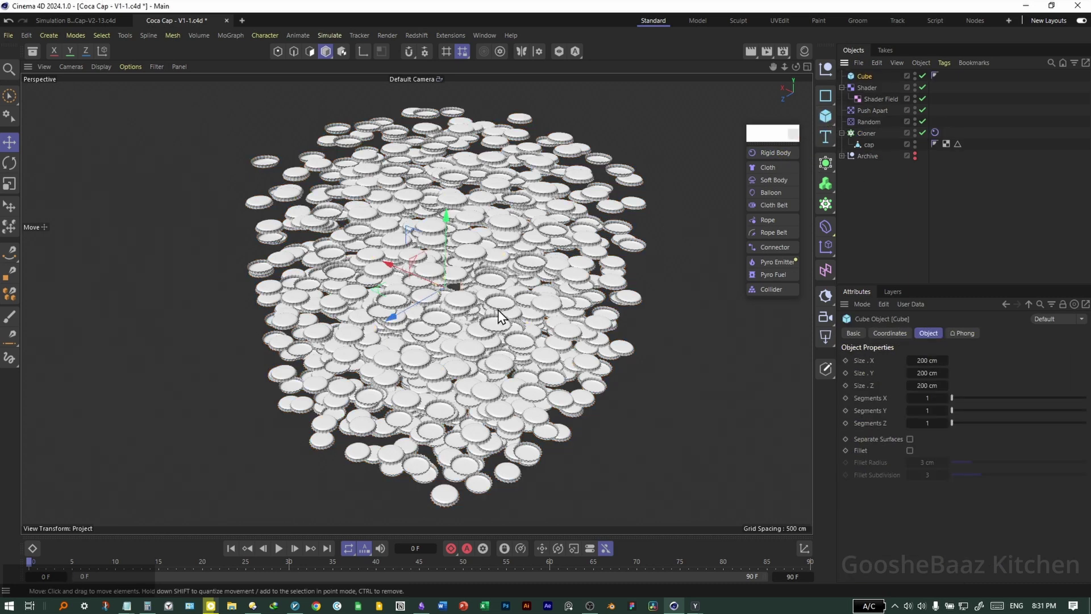
{"action": "key", "text": "t"}
{"action": "left_click_drag", "start_coordinate": [342, 366], "coordinate": [473, 351]}
{"action": "middle_click", "coordinate": [342, 366]}
{"action": "middle_click", "coordinate": [616, 423]}
{"action": "key", "text": "2"}
{"action": "key", "text": "e"}
{"action": "left_click_drag", "start_coordinate": [511, 255], "coordinate": [514, 459]}
{"action": "middle_click_drag", "start_coordinate": [514, 466], "coordinate": [492, 350], "text": "alt"}
{"action": "left_click_drag", "start_coordinate": [492, 347], "coordinate": [492, 405]}
- Widen the cube beneath the caps equally in X and Z to about 3708 cm, checking coverage in the Top view
{"action": "middle_click", "coordinate": [550, 387]}
{"action": "middle_click", "coordinate": [554, 287]}
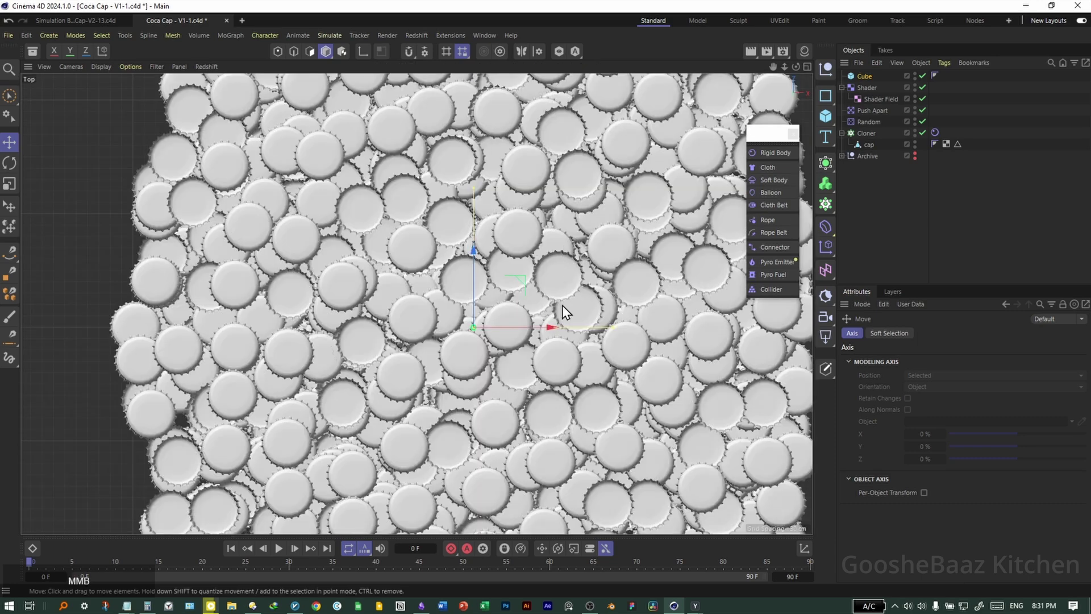
{"action": "scroll", "coordinate": [568, 302], "scroll_direction": "down", "scroll_amount": 2}
{"action": "left_click", "coordinate": [864, 76]}
{"action": "left_click", "coordinate": [873, 360]}
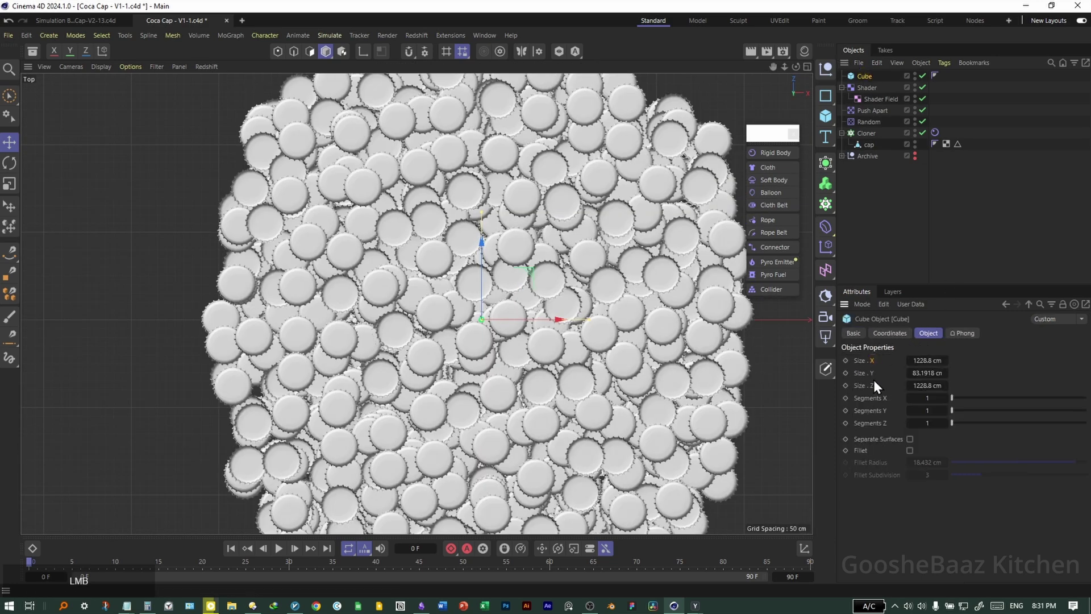
{"action": "left_click", "coordinate": [869, 385], "text": "ctrl"}
{"action": "left_click_drag", "start_coordinate": [919, 360], "coordinate": [934, 360], "text": "ctrl"}
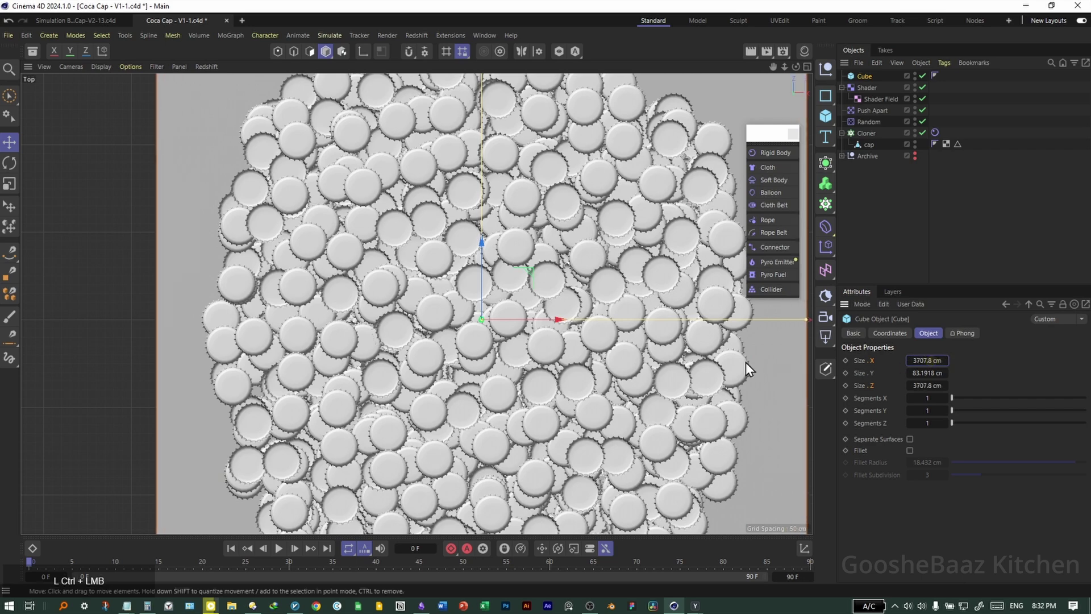
- Increase the cube's Y size to about 515 cm
{"action": "middle_click", "coordinate": [578, 374]}
{"action": "middle_click", "coordinate": [333, 224]}
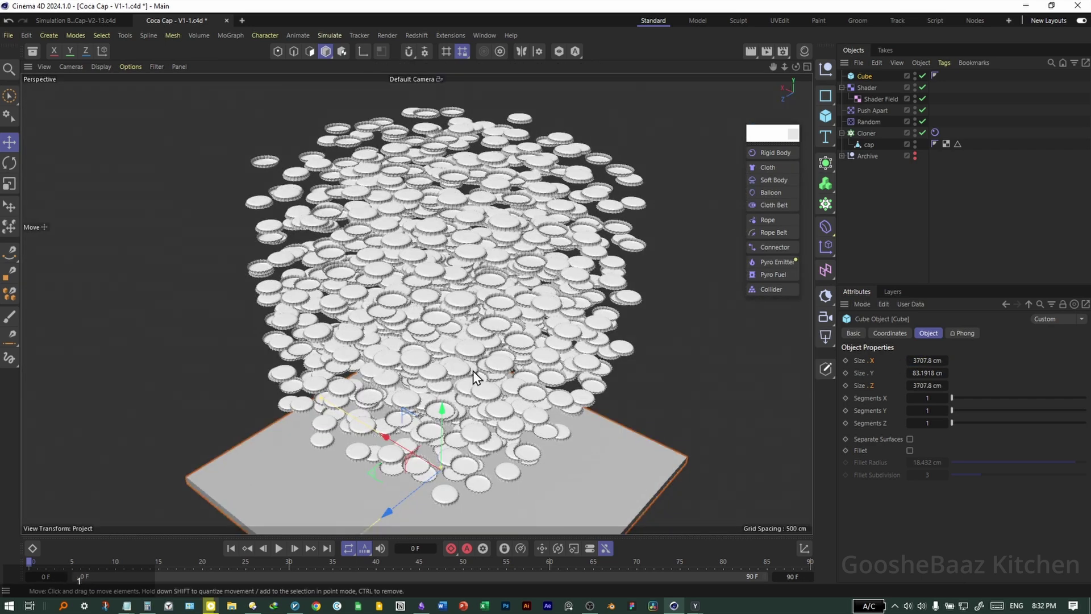
{"action": "left_click", "coordinate": [864, 76]}
{"action": "left_click_drag", "start_coordinate": [924, 373], "coordinate": [931, 373]}
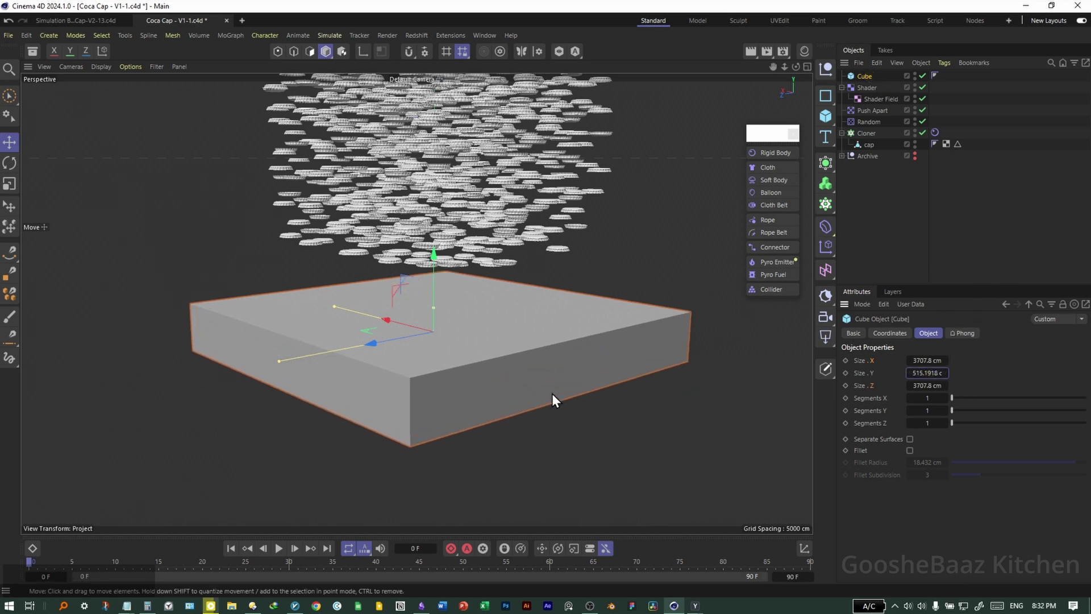
- Make the cube editable and delete its top polygon to form an open tray
{"action": "middle_click", "coordinate": [579, 346]}
{"action": "middle_click", "coordinate": [555, 285]}
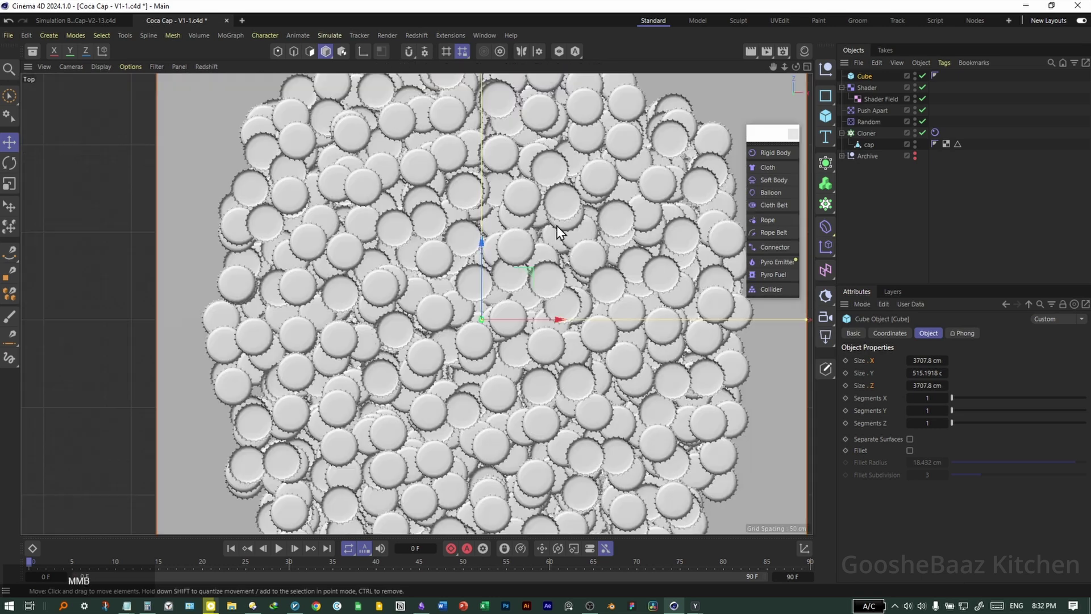
{"action": "middle_click", "coordinate": [555, 286]}
{"action": "middle_click", "coordinate": [243, 248]}
{"action": "key", "text": "c"}
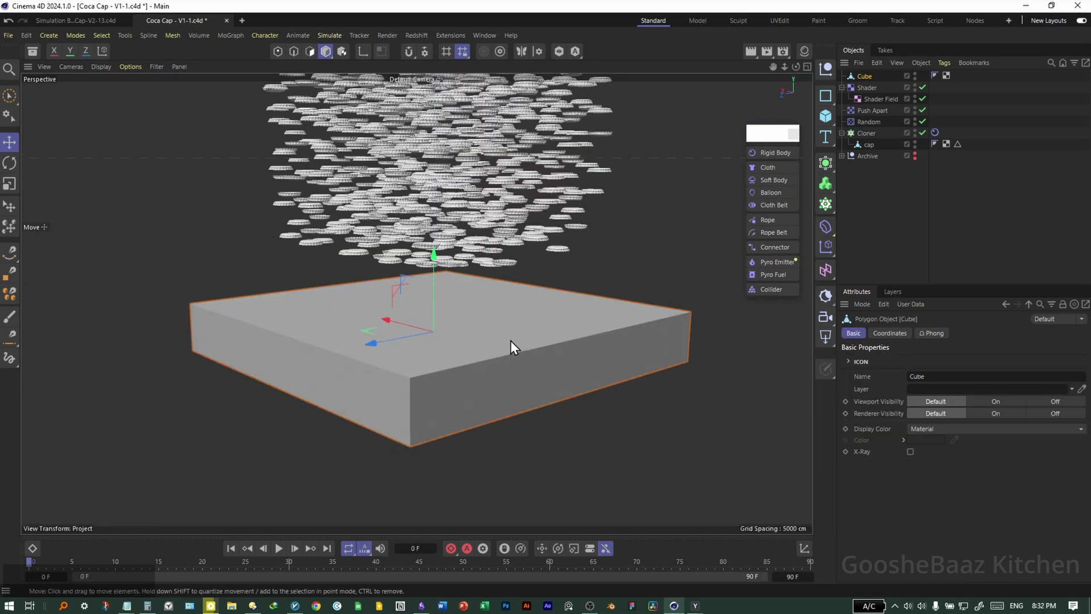
{"action": "middle_click", "coordinate": [558, 342]}
{"action": "middle_click", "coordinate": [595, 222]}
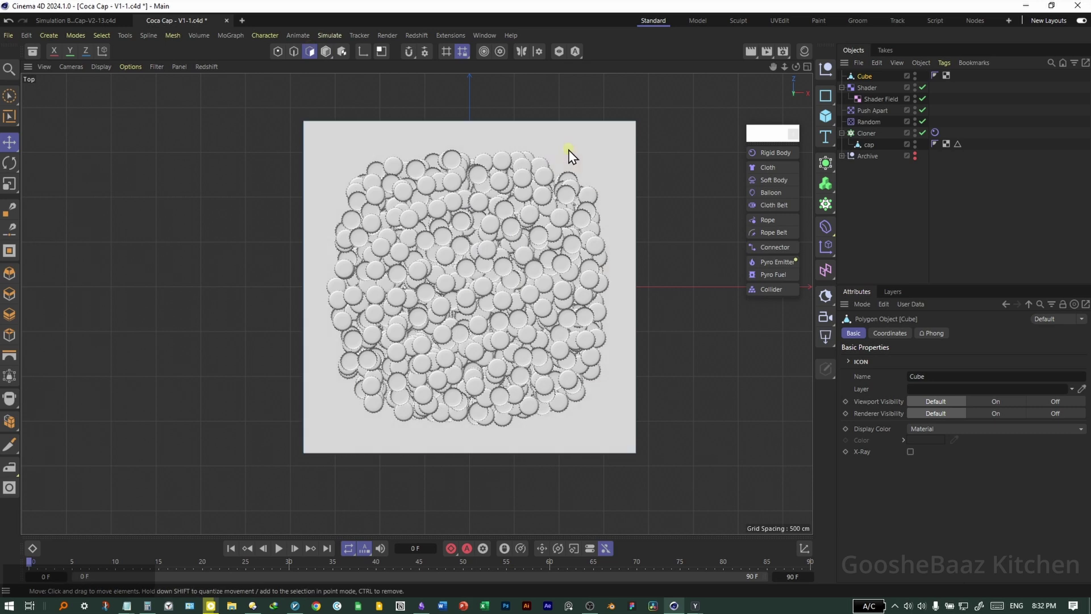
{"action": "key", "text": "Delete"}
{"action": "middle_click", "coordinate": [481, 216]}
{"action": "middle_click", "coordinate": [313, 193]}
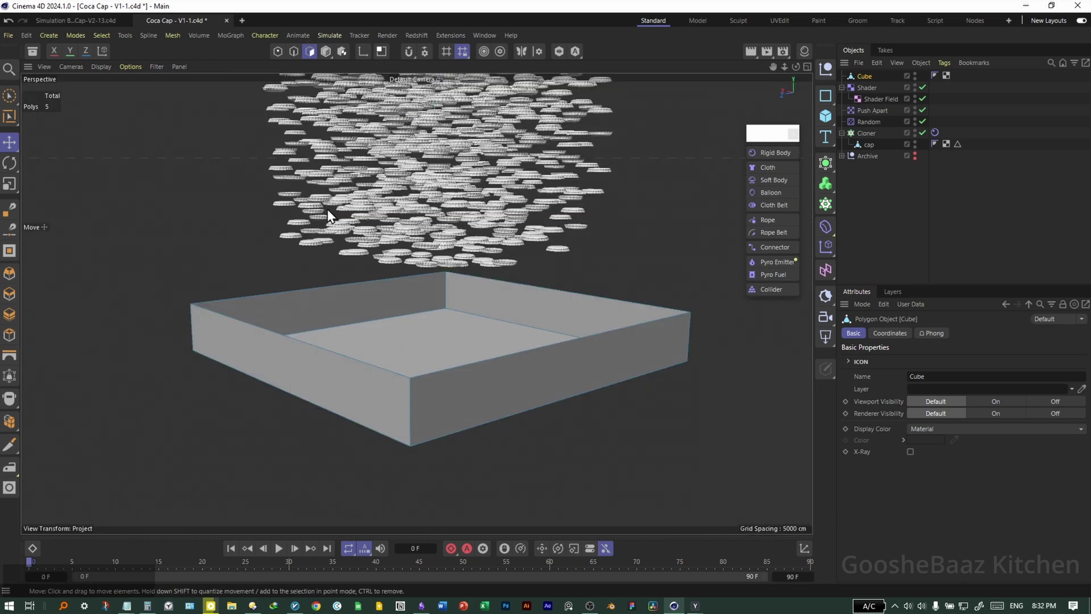
{"action": "left_click", "coordinate": [325, 52]}
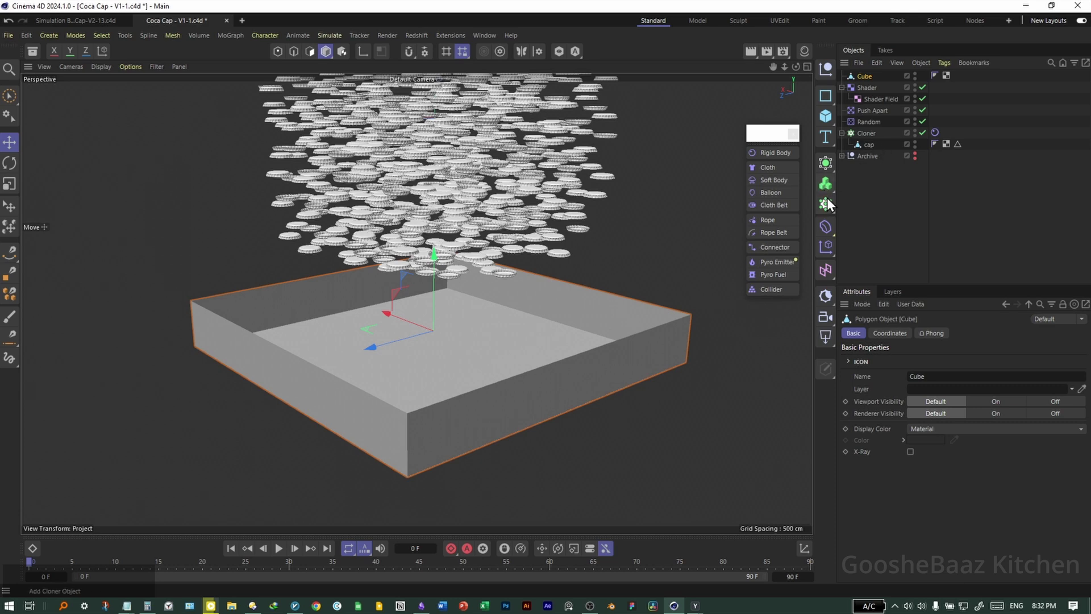
- Apply a Thicken generator to the open cube and set its thickness to about 163 cm, displaying the mesh lines
{"action": "left_click", "coordinate": [825, 163]}
{"action": "left_click", "coordinate": [884, 304]}
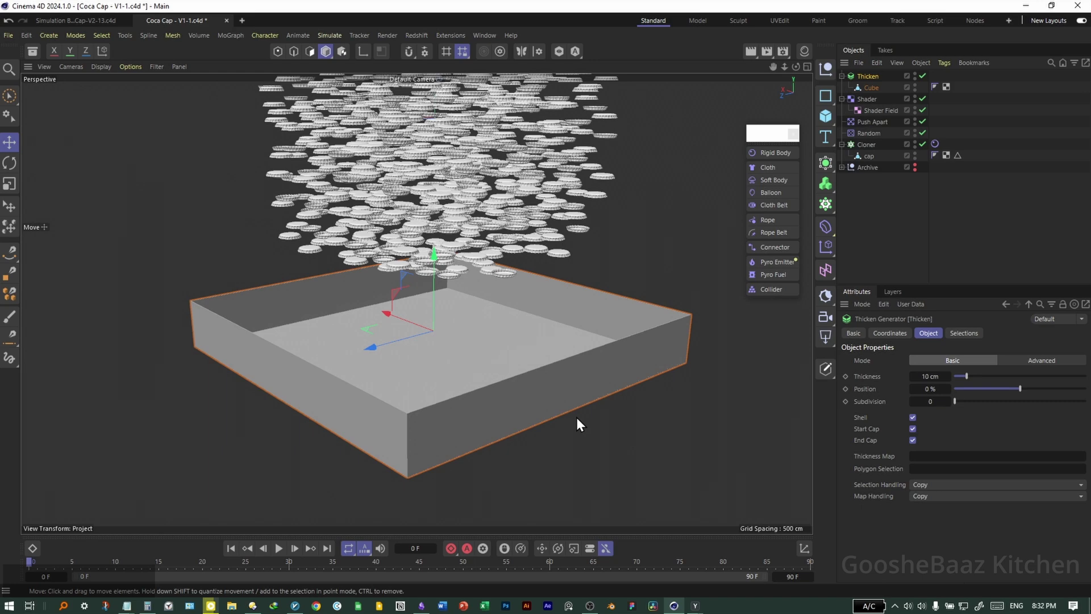
{"action": "key", "text": "n"}
{"action": "key", "text": "b"}
{"action": "mouse_move", "coordinate": [930, 375]}
{"action": "left_mouse_down"}
{"action": "mouse_move", "coordinate": [1025, 386]}
{"action": "mouse_move", "coordinate": [923, 377]}
{"action": "left_mouse_up"}
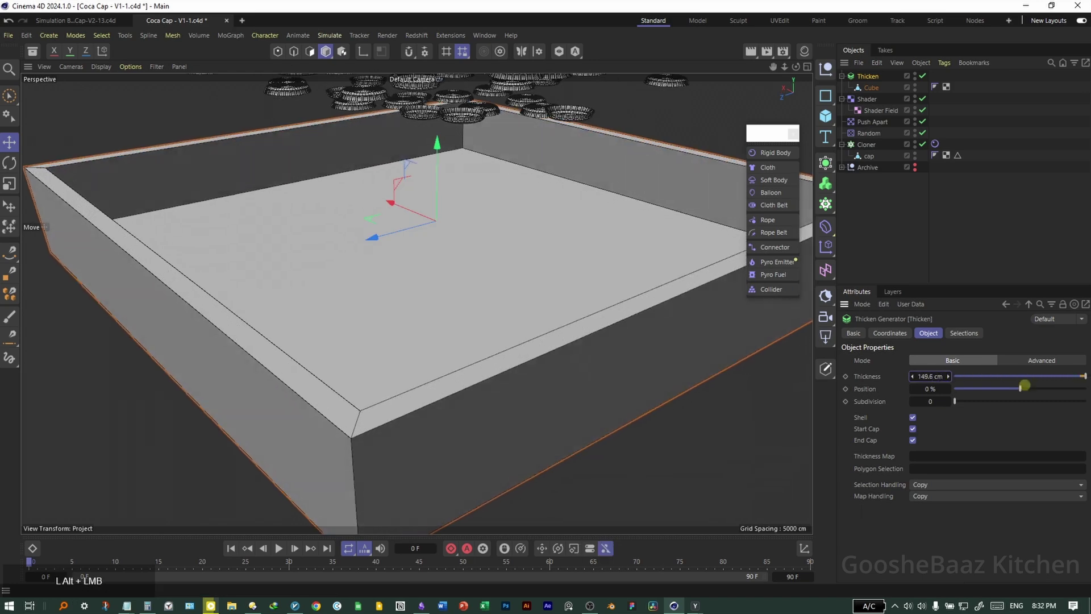
{"action": "mouse_move", "coordinate": [509, 346]}
{"action": "left_mouse_down"}
{"action": "mouse_move", "coordinate": [461, 361]}
{"action": "mouse_move", "coordinate": [517, 331]}
{"action": "left_mouse_up"}
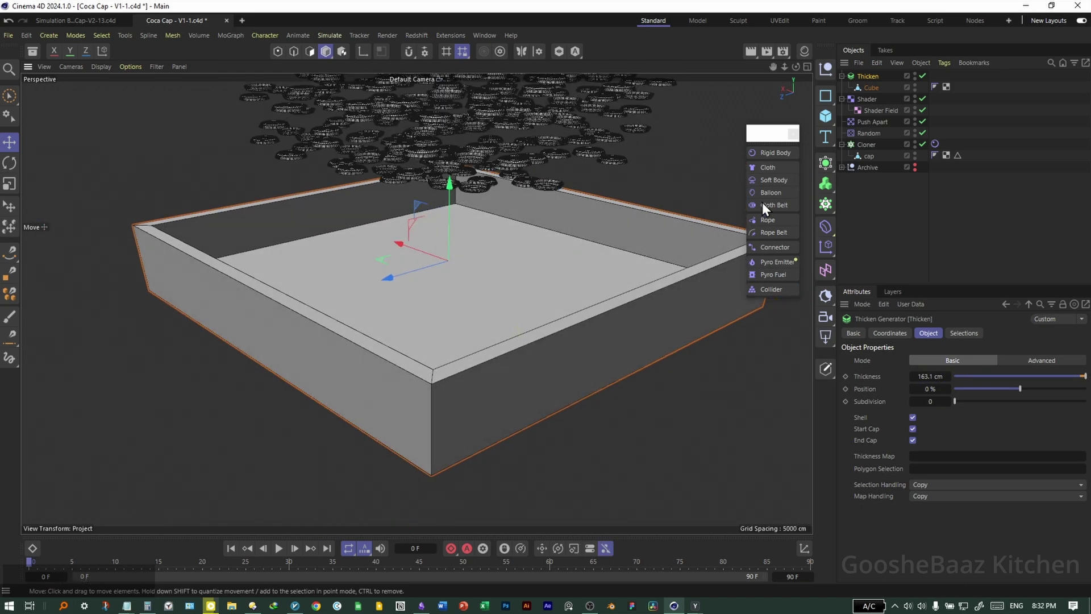
- Merge the Thicken generator and its cube into one mesh and give it a Collider tag
{"action": "right_click", "coordinate": [874, 81]}
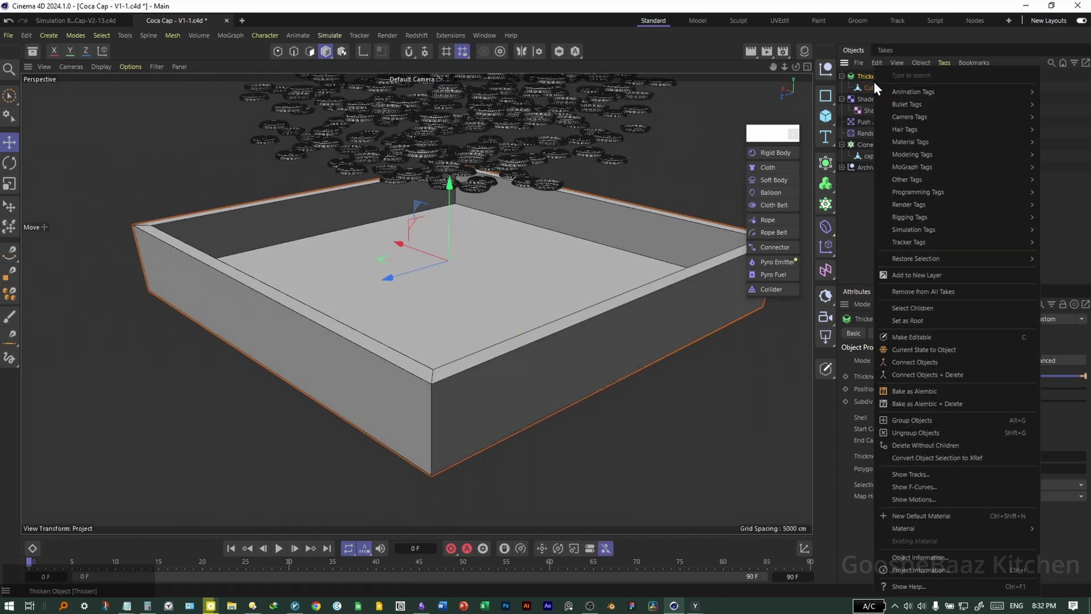
{"action": "left_click", "coordinate": [975, 376]}
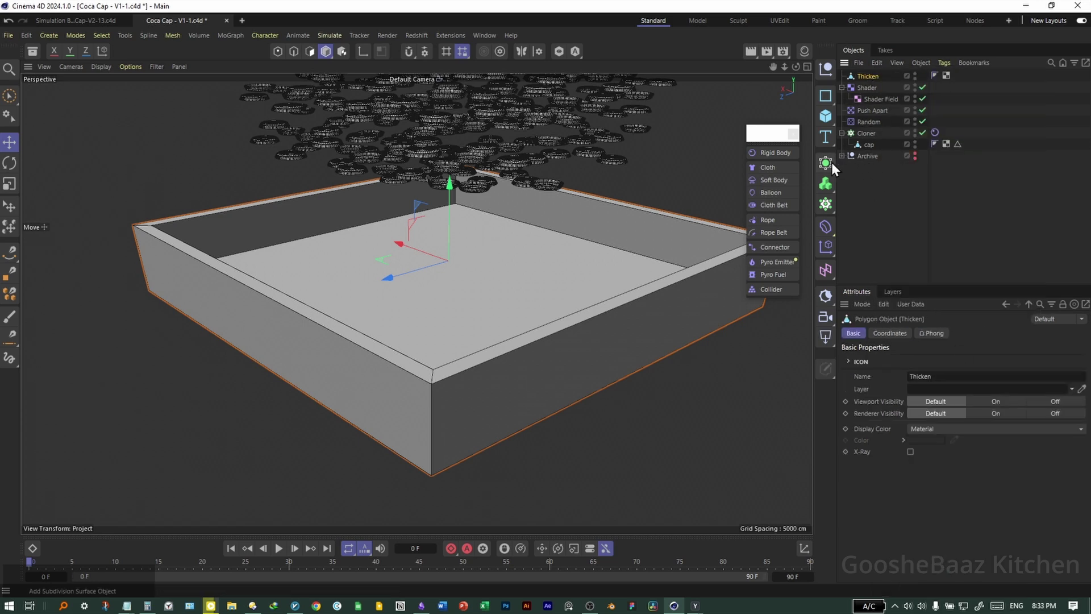
{"action": "left_click", "coordinate": [782, 291]}
- Rename the thickened mesh as Box and move it between the Cloner and Archive in the object hierarchy
{"action": "left_click", "coordinate": [877, 62]}
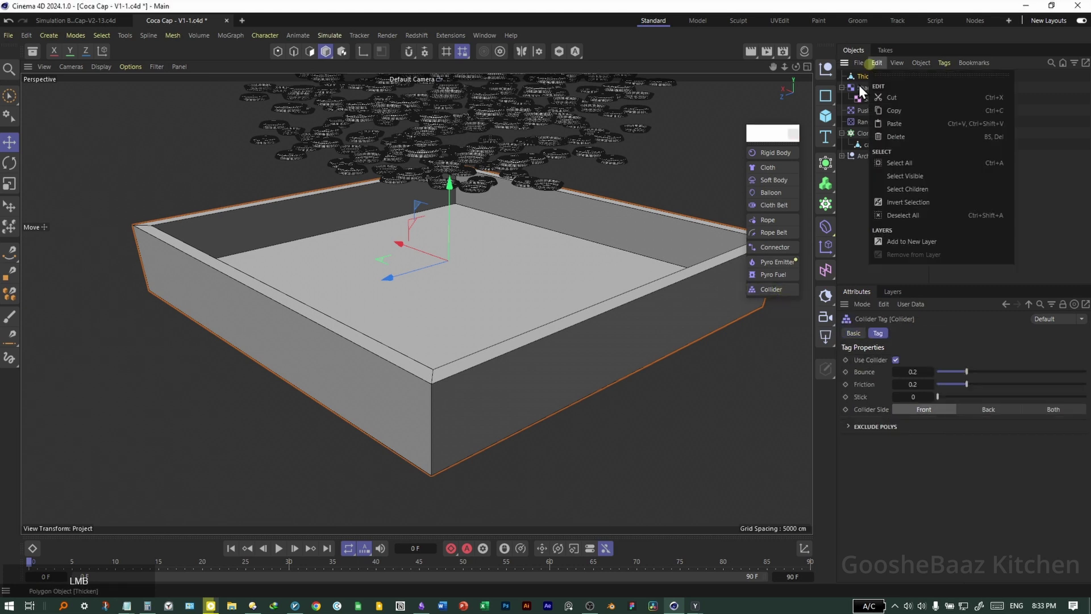
{"action": "double_click", "coordinate": [864, 77]}
{"action": "type", "text": "Box"}
{"action": "left_click", "coordinate": [929, 178]}
{"action": "left_click_drag", "start_coordinate": [862, 76], "coordinate": [862, 128]}
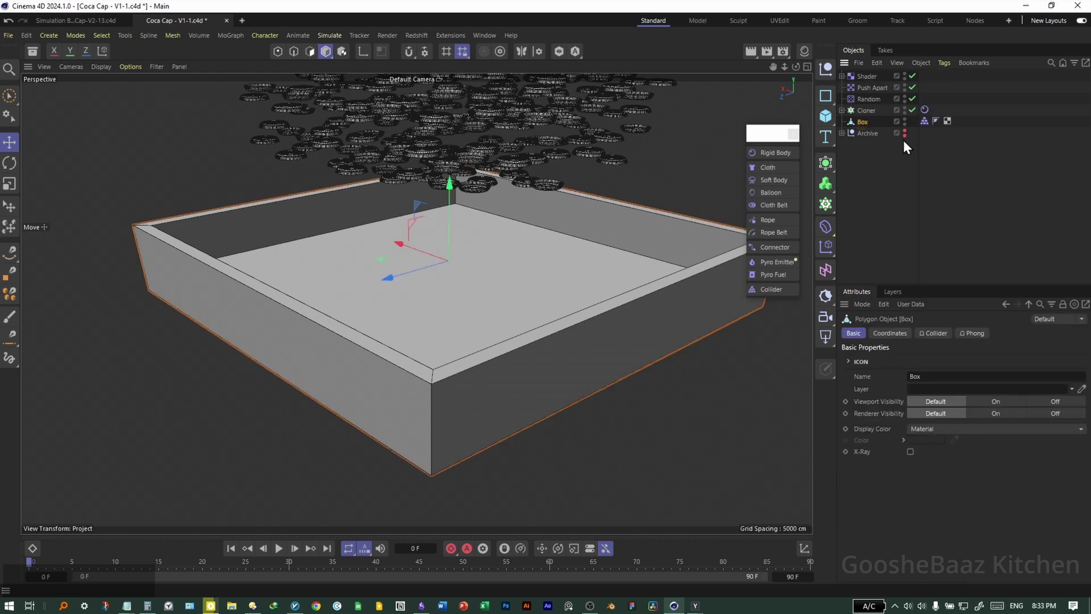
{"action": "left_click", "coordinate": [903, 170]}
- Switch the viewport display to Gouraud shading without lines and frame the caps above the box
{"action": "left_click_drag", "start_coordinate": [503, 278], "coordinate": [409, 353]}
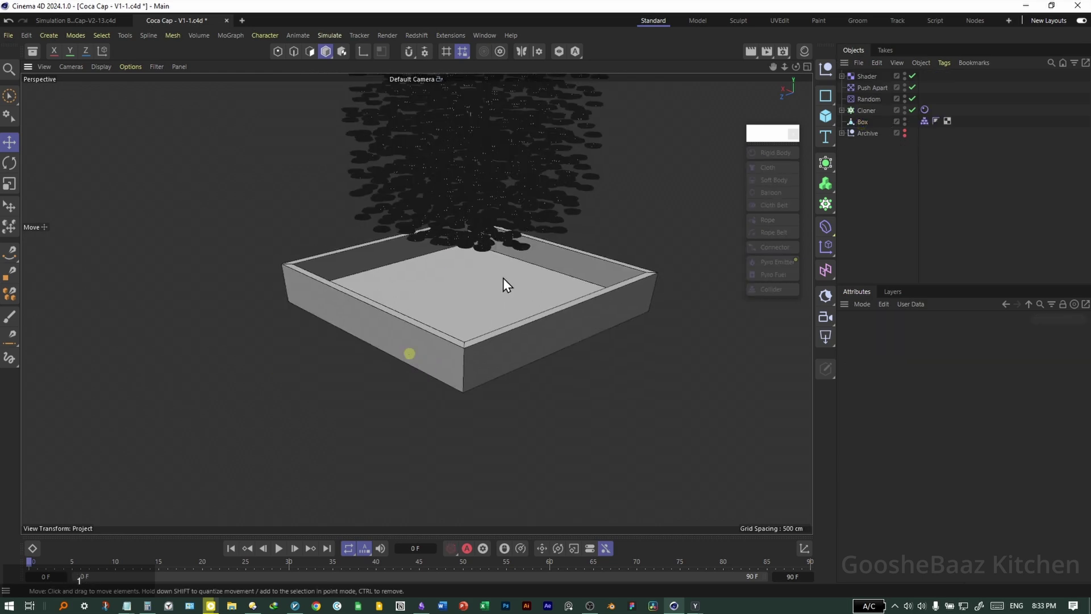
{"action": "left_click_drag", "start_coordinate": [495, 312], "coordinate": [499, 365]}
{"action": "key", "text": "n"}
{"action": "key", "text": "a"}
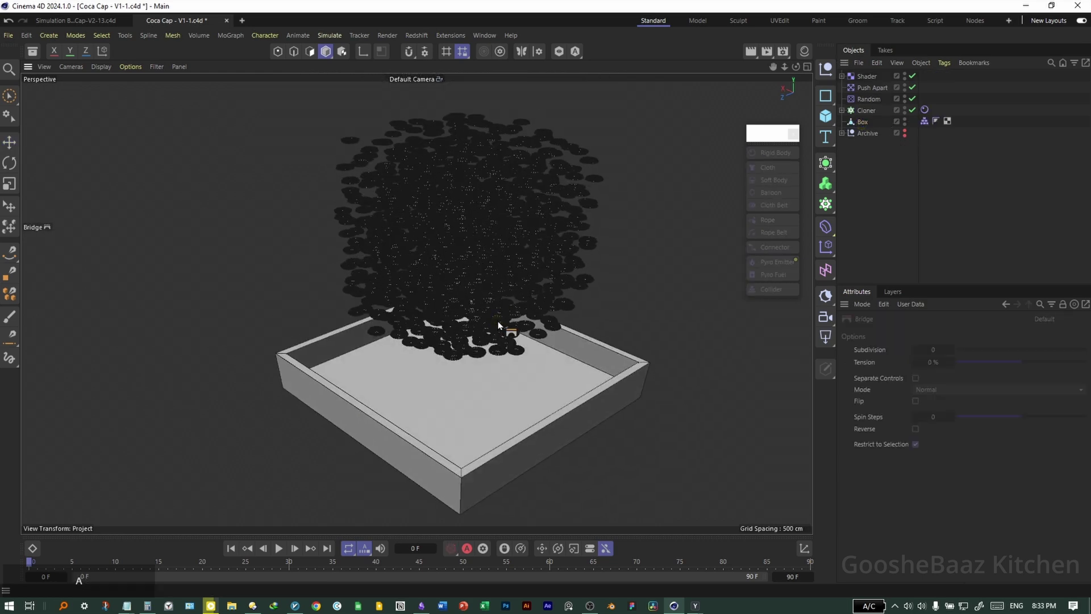
{"action": "left_click_drag", "start_coordinate": [498, 322], "coordinate": [520, 312]}
{"action": "left_click_drag", "start_coordinate": [530, 361], "coordinate": [691, 430], "text": "alt"}
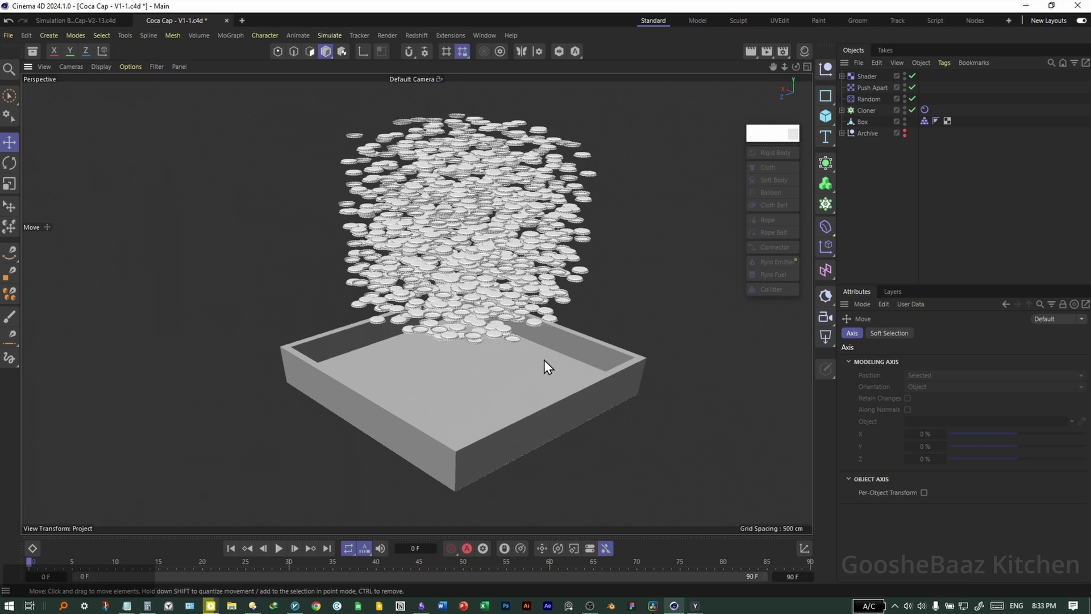
- Play the simulation briefly, stop it, and extend the project length to 200 frames
{"action": "left_click", "coordinate": [286, 552]}
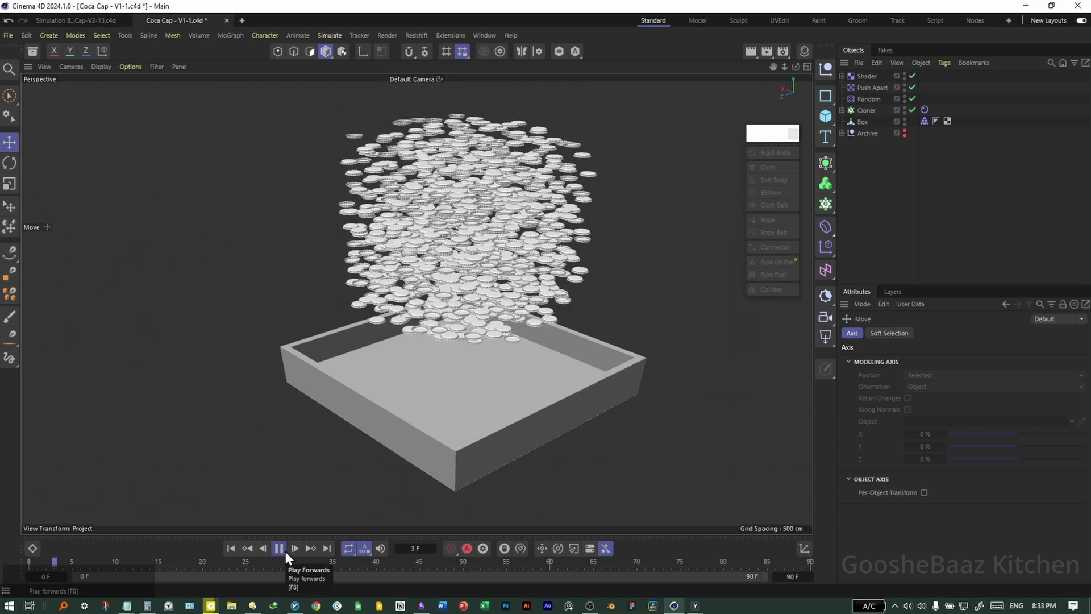
{"action": "left_click", "coordinate": [285, 551]}
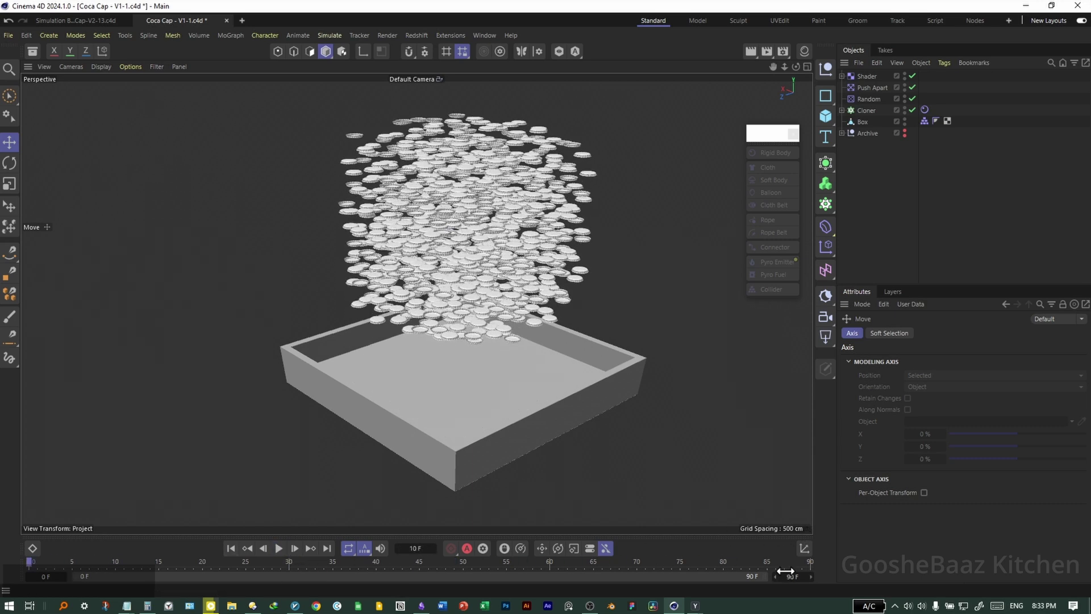
{"action": "double_click", "coordinate": [790, 576]}
{"action": "type", "text": "200"}
{"action": "key", "text": "Return"}
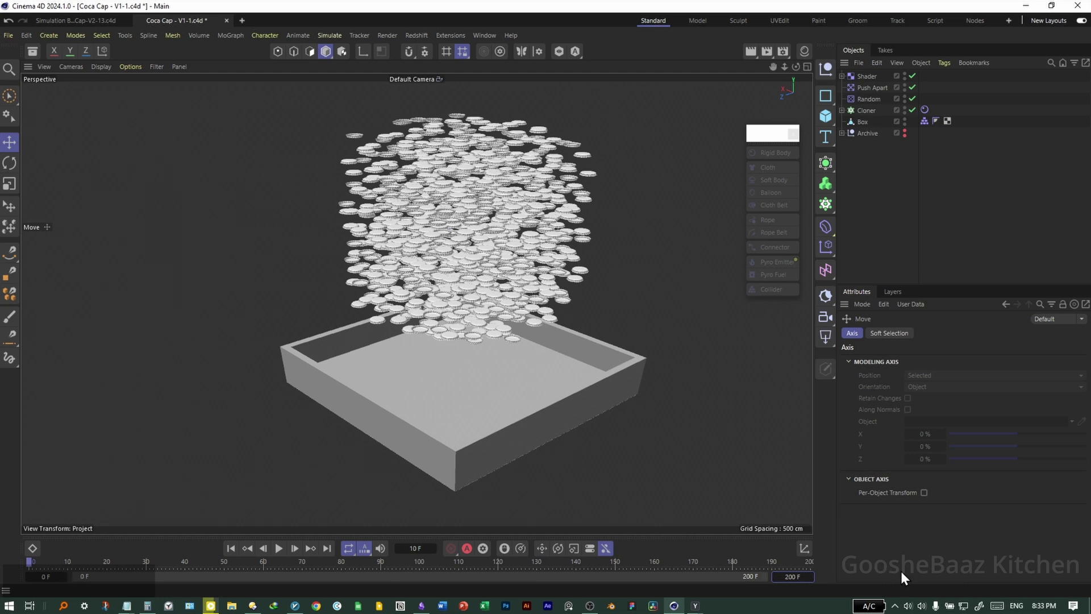
- Scale the Box down uniformly to about 87 % in the Top view so it fits closer around the caps
{"action": "middle_click", "coordinate": [626, 411]}
{"action": "middle_click", "coordinate": [555, 277]}
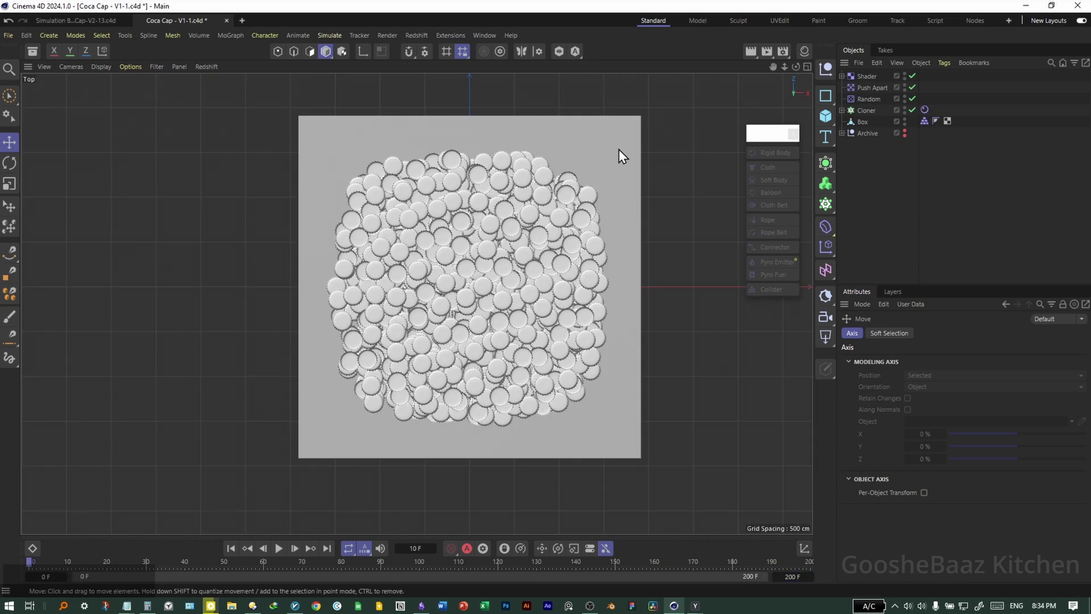
{"action": "left_click", "coordinate": [644, 180]}
{"action": "key", "text": "t"}
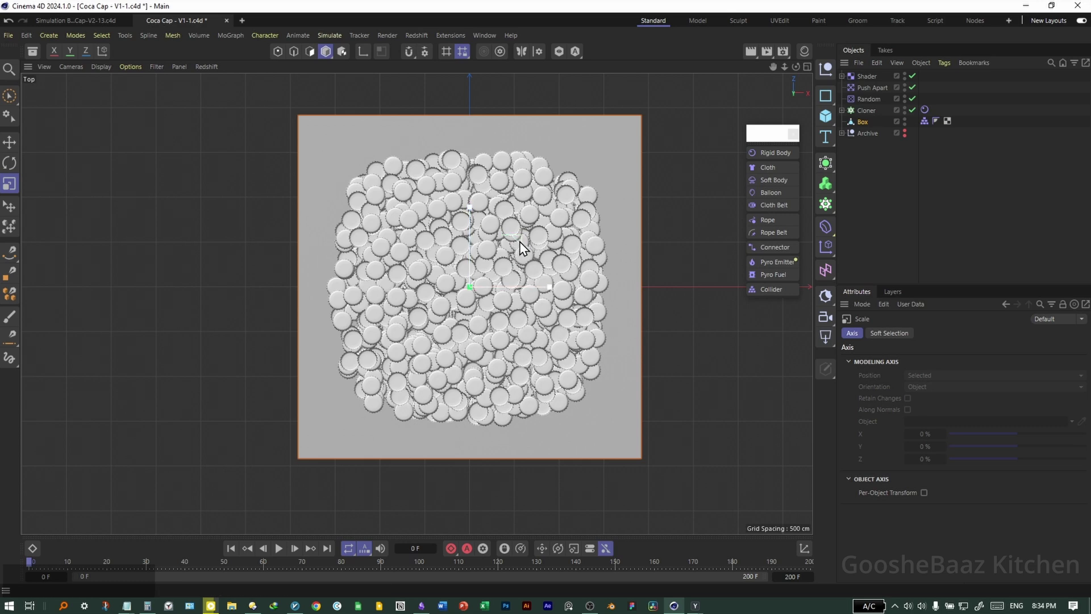
{"action": "scroll", "coordinate": [487, 260], "scroll_direction": "down", "scroll_amount": 4}
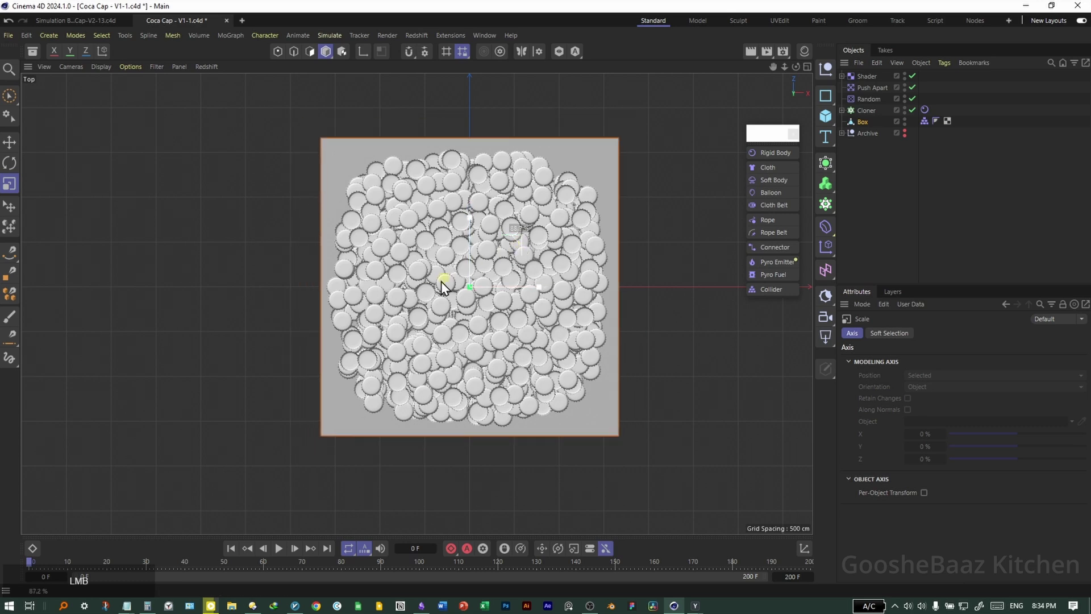
{"action": "middle_click", "coordinate": [328, 220]}
{"action": "middle_click", "coordinate": [328, 222]}
- Set the Collision Shapes option of the Cloner's Rigid Body tag to Box
{"action": "left_click", "coordinate": [925, 110]}
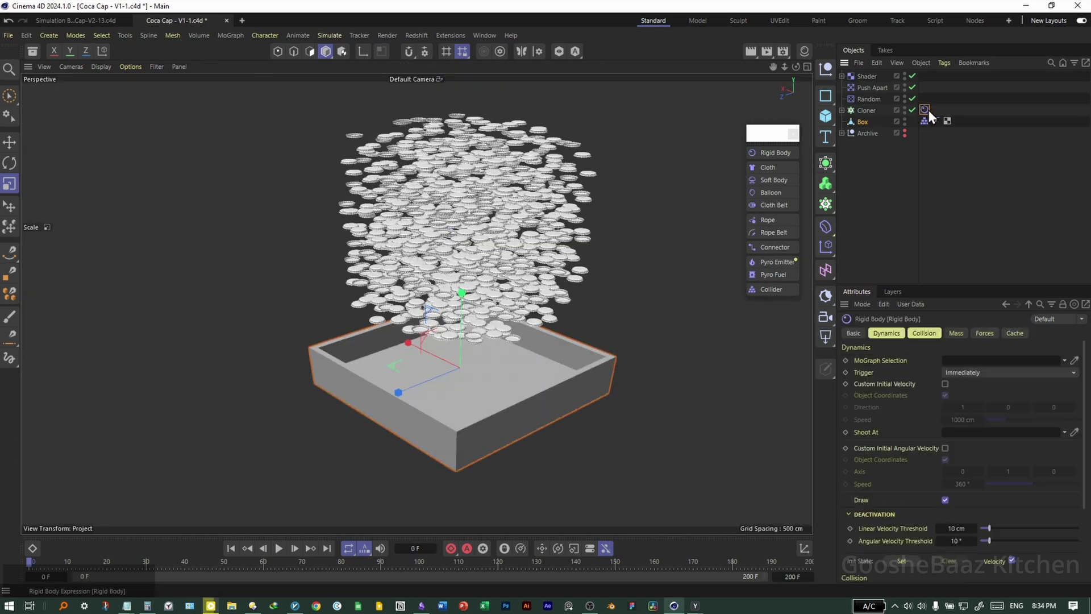
{"action": "left_click", "coordinate": [955, 333]}
{"action": "left_click", "coordinate": [924, 333]}
{"action": "left_click", "coordinate": [934, 410]}
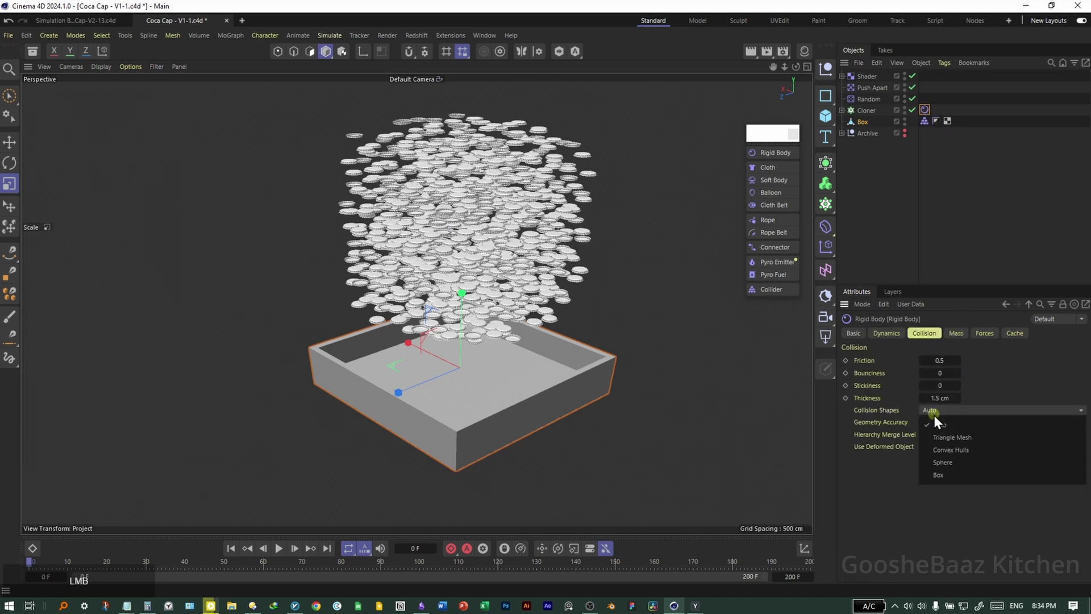
{"action": "left_click", "coordinate": [951, 475]}
{"action": "left_click", "coordinate": [588, 349]}
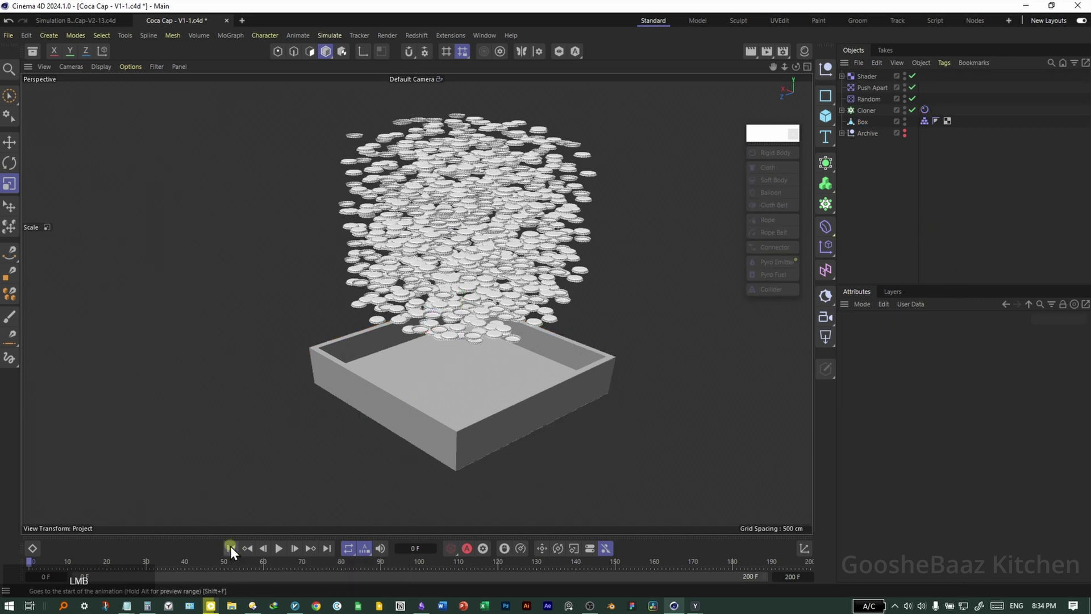
- Play the simulation of the caps falling into the box, stop it, and return to the start
{"action": "left_click", "coordinate": [284, 549]}
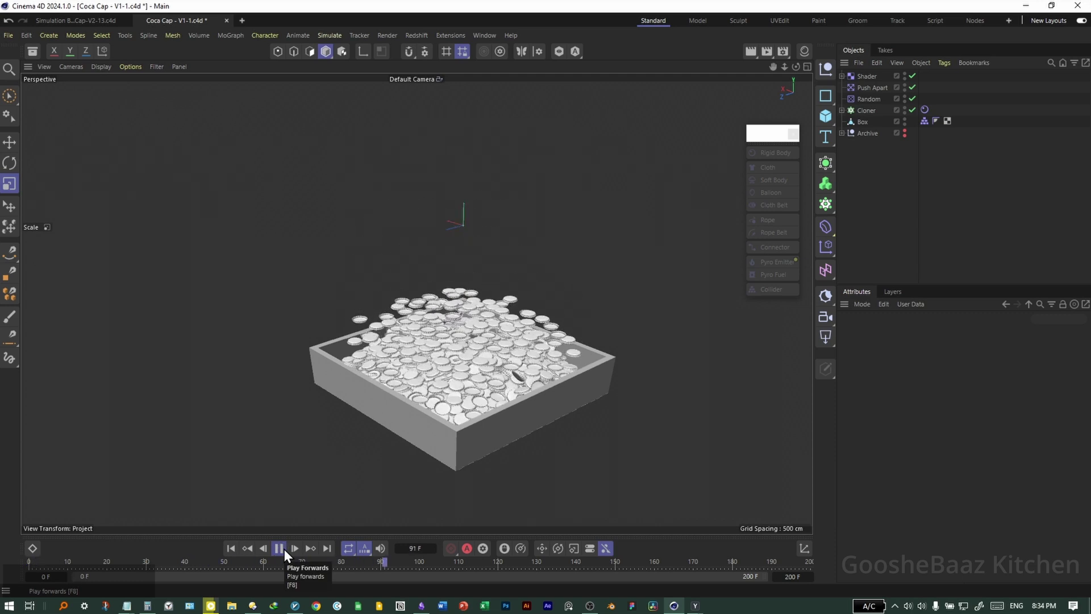
{"action": "left_click", "coordinate": [284, 548]}
{"action": "left_click", "coordinate": [284, 549]}
{"action": "left_click", "coordinate": [231, 547]}
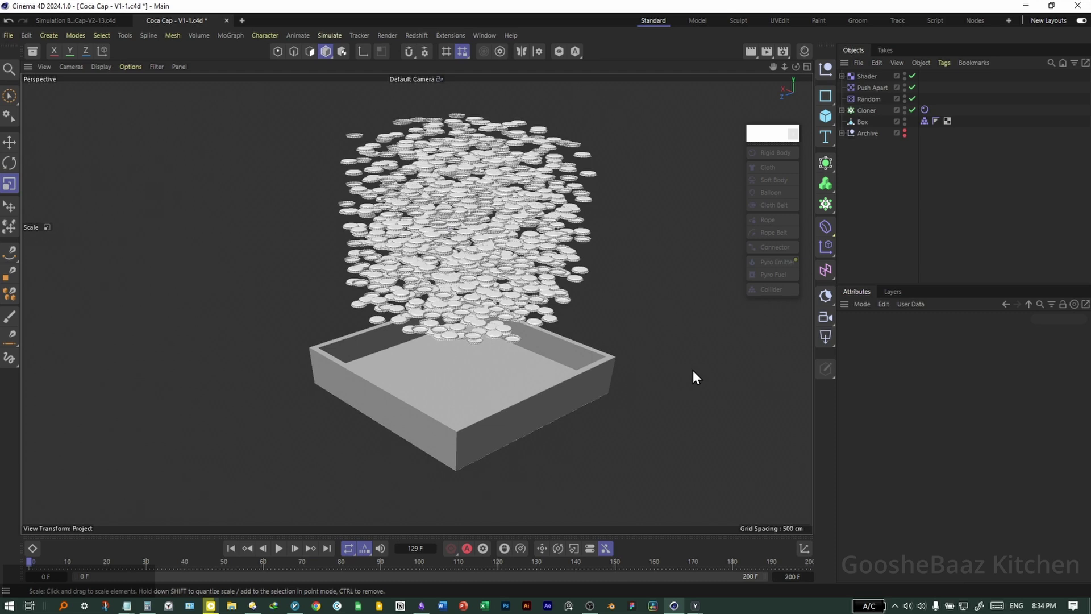
- Save the project, and save a new version named Coca Cap - V1-2
{"action": "key", "text": "ctrl+s"}
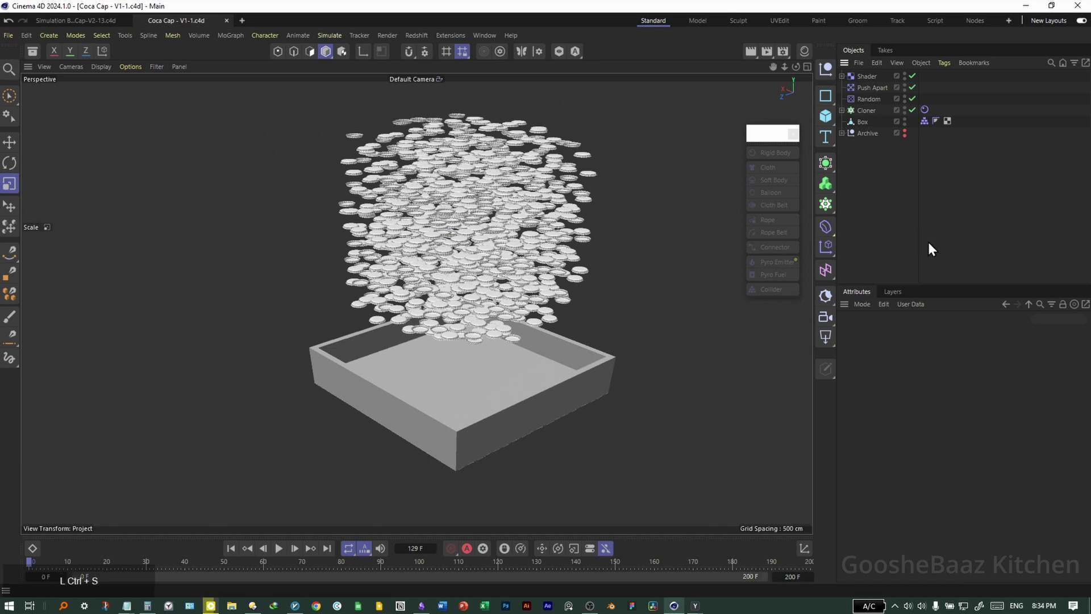
{"action": "left_click", "coordinate": [945, 182]}
{"action": "key", "text": "ctrl+shift+s"}
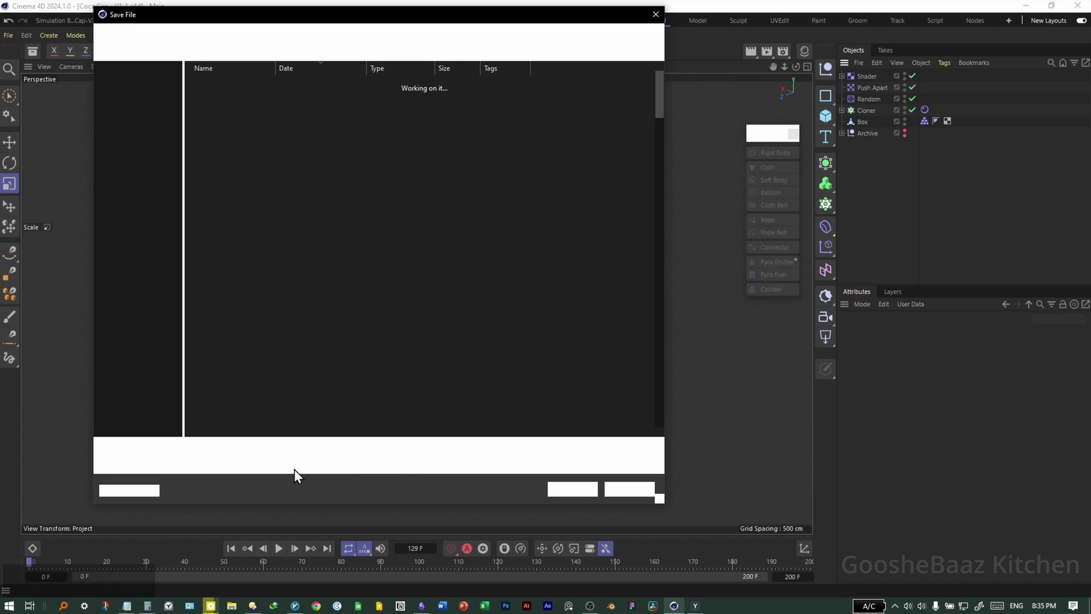
{"action": "left_click", "coordinate": [255, 450]}
{"action": "key", "text": "BackSpace"}
{"action": "type", "text": "2"}
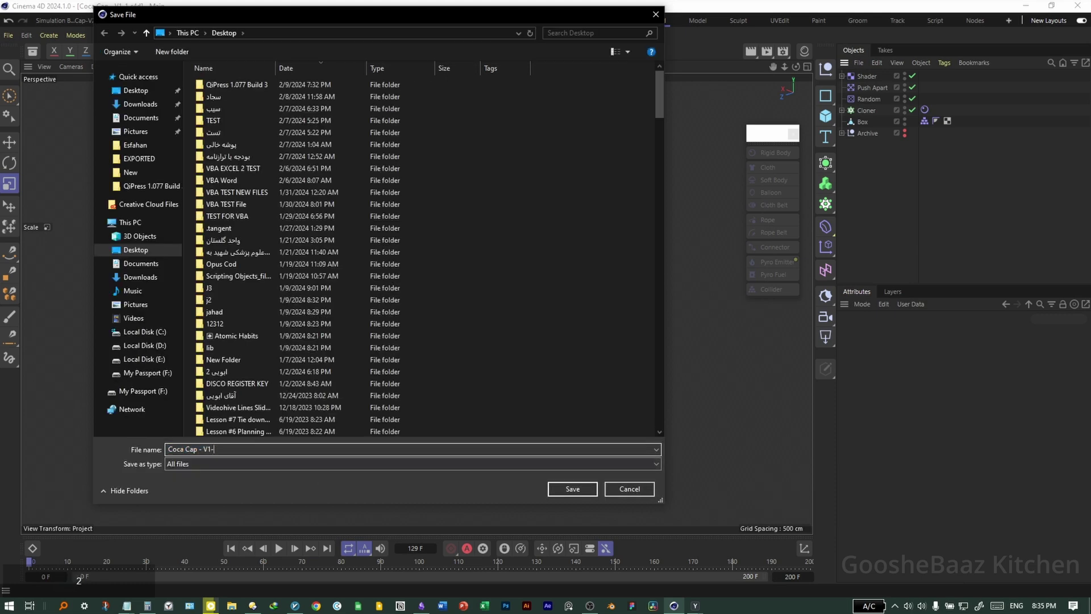
{"action": "key", "text": "Return"}
- Create a new material and open it in the Node Editor
{"action": "left_click_drag", "start_coordinate": [773, 139], "coordinate": [558, 275]}
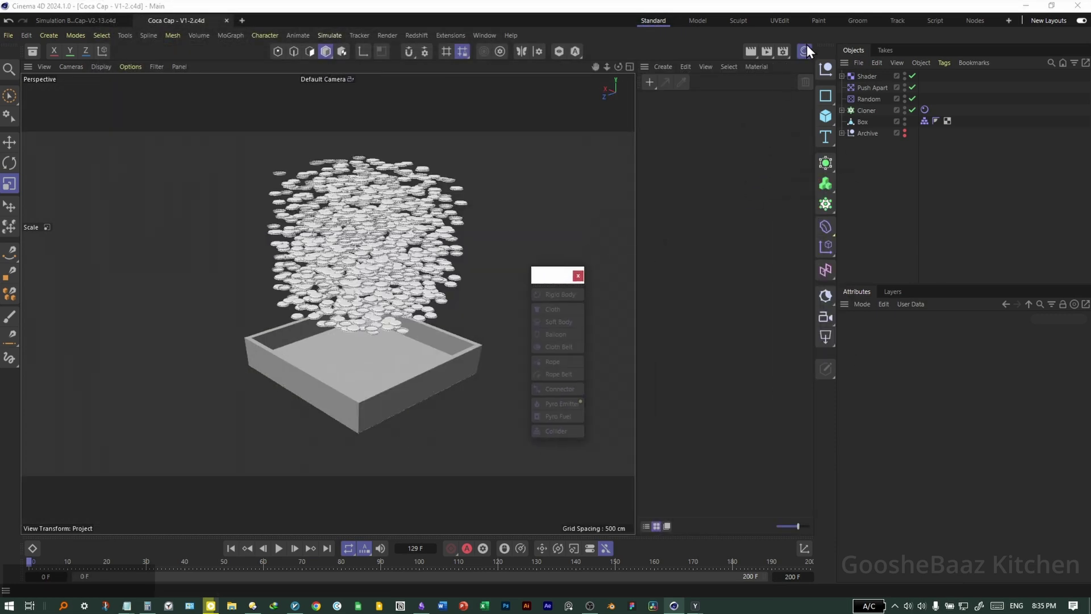
{"action": "double_click", "coordinate": [646, 111]}
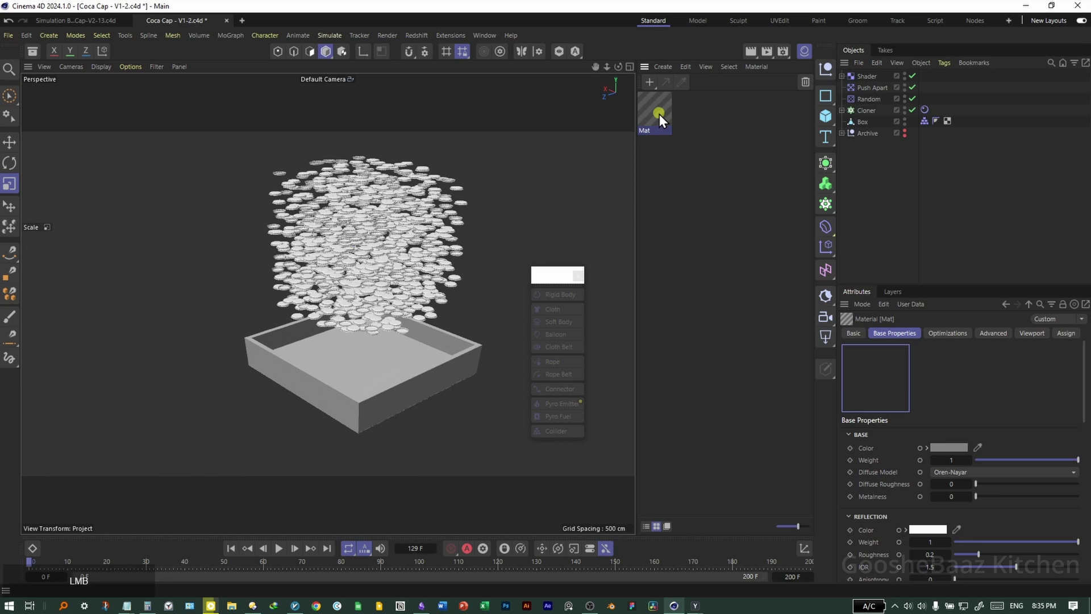
{"action": "double_click", "coordinate": [665, 126]}
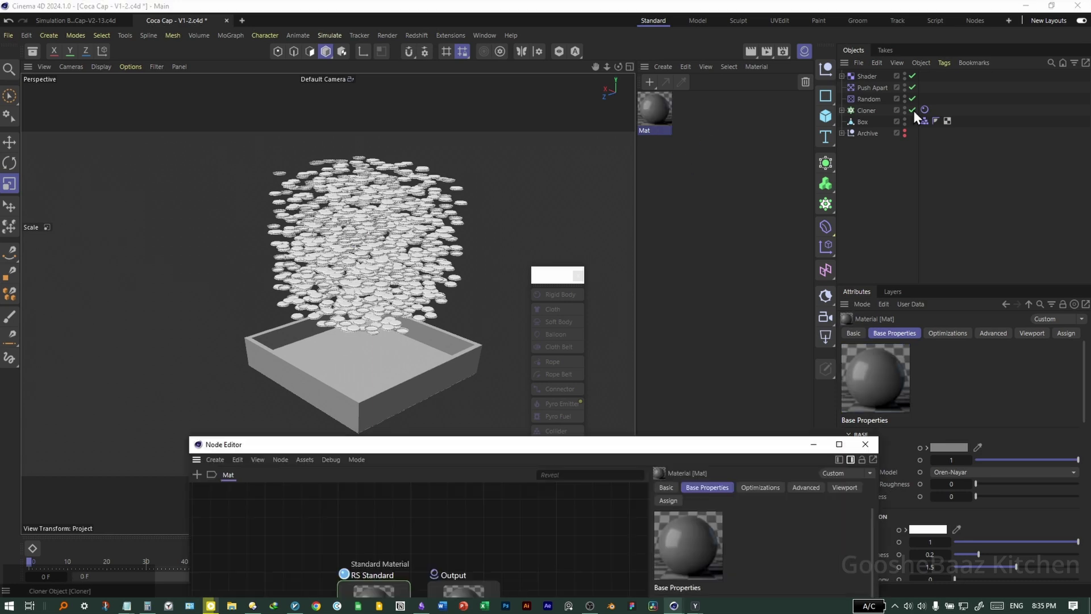
- Disable the Cloner so that the single source cap is displayed instead of the clones
{"action": "left_click", "coordinate": [913, 110]}
{"action": "middle_click", "coordinate": [450, 230]}
{"action": "middle_click", "coordinate": [252, 193]}
{"action": "scroll", "coordinate": [373, 254], "scroll_direction": "up", "scroll_amount": 10}
{"action": "key", "text": "3"}
{"action": "left_click_drag", "start_coordinate": [373, 257], "coordinate": [348, 150]}
{"action": "left_click_drag", "start_coordinate": [393, 298], "coordinate": [400, 251]}
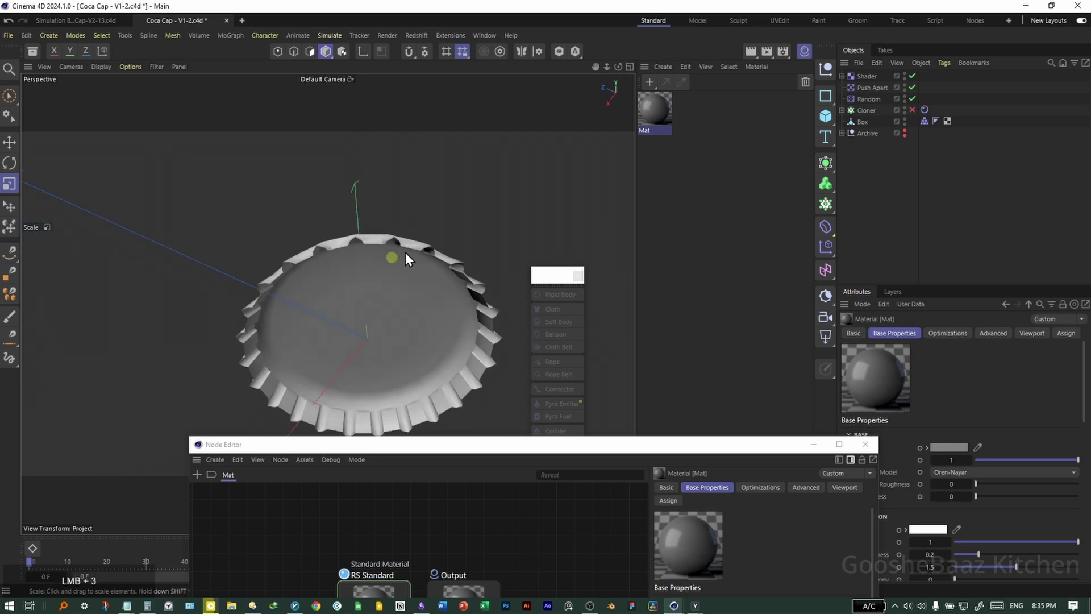
- Add a Thicken generator as parent of the cap inside the Cloner and adjust its thickness
{"action": "left_click", "coordinate": [842, 111]}
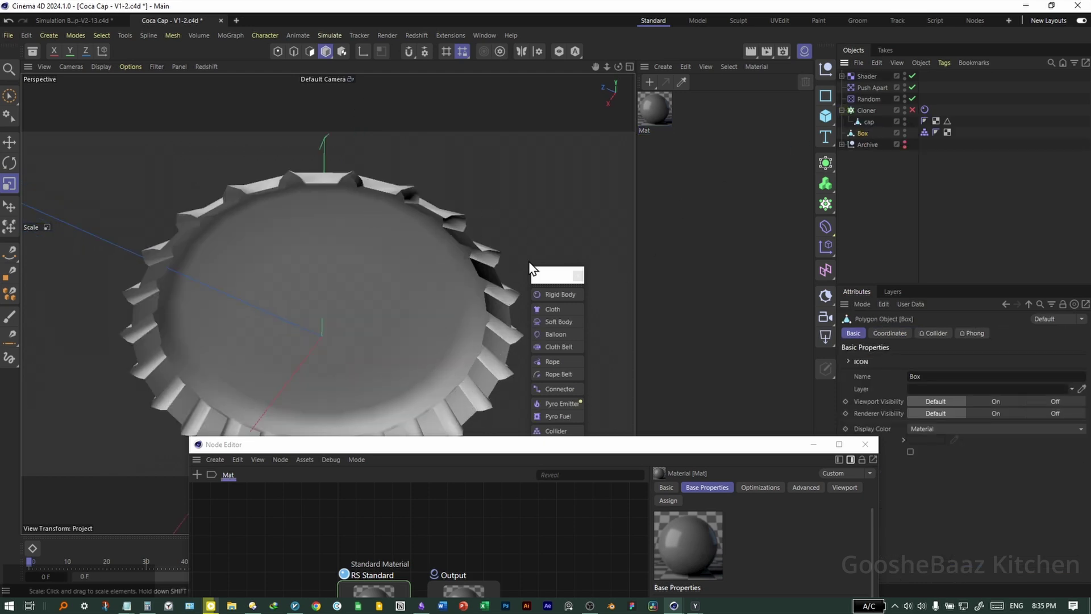
{"action": "left_click", "coordinate": [514, 272]}
{"action": "left_click", "coordinate": [825, 163]}
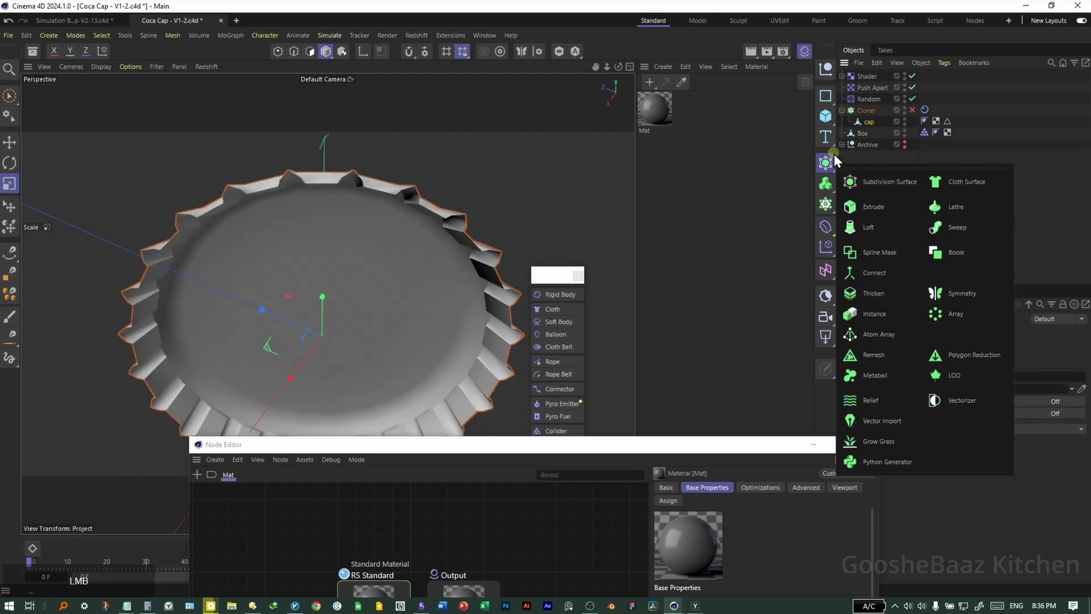
{"action": "left_click", "coordinate": [884, 295], "text": "alt"}
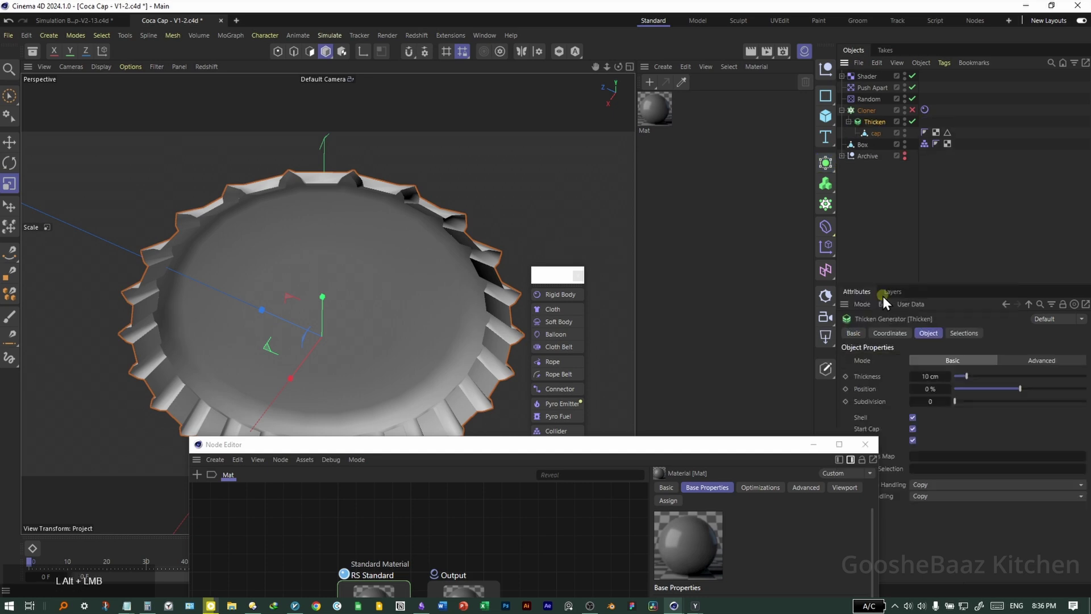
{"action": "left_click_drag", "start_coordinate": [933, 380], "coordinate": [935, 379]}
- Show the polygon lines in the viewport and create a polygon copy of the Thicken generator with Connect Objects
{"action": "left_click_drag", "start_coordinate": [355, 187], "coordinate": [506, 193]}
{"action": "mouse_move", "coordinate": [381, 221]}
{"action": "left_mouse_down"}
{"action": "mouse_move", "coordinate": [322, 291]}
{"action": "mouse_move", "coordinate": [362, 297]}
{"action": "mouse_move", "coordinate": [343, 228]}
{"action": "mouse_move", "coordinate": [332, 322]}
{"action": "mouse_move", "coordinate": [393, 292]}
{"action": "mouse_move", "coordinate": [392, 329]}
{"action": "left_mouse_up"}
{"action": "key", "text": "n"}
{"action": "key", "text": "b"}
{"action": "left_click_drag", "start_coordinate": [878, 122], "coordinate": [864, 165], "text": "ctrl"}
{"action": "right_click", "coordinate": [864, 165]}
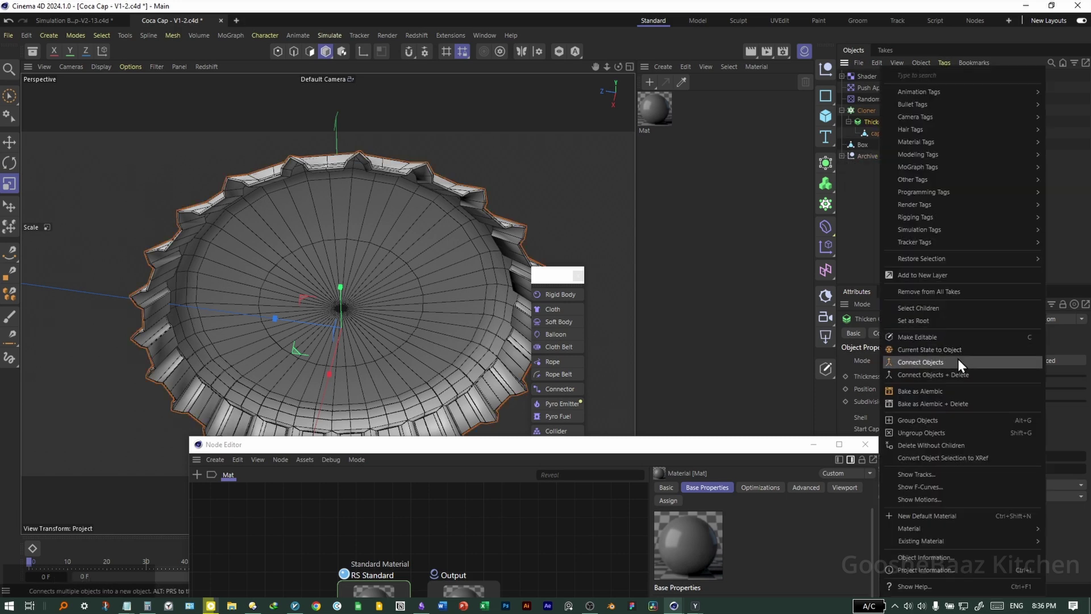
{"action": "left_click", "coordinate": [962, 361]}
- Loop-select the rim edges separating the inside and outside of the Thicken.1 cap
{"action": "left_click_drag", "start_coordinate": [449, 206], "coordinate": [438, 234], "text": "alt"}
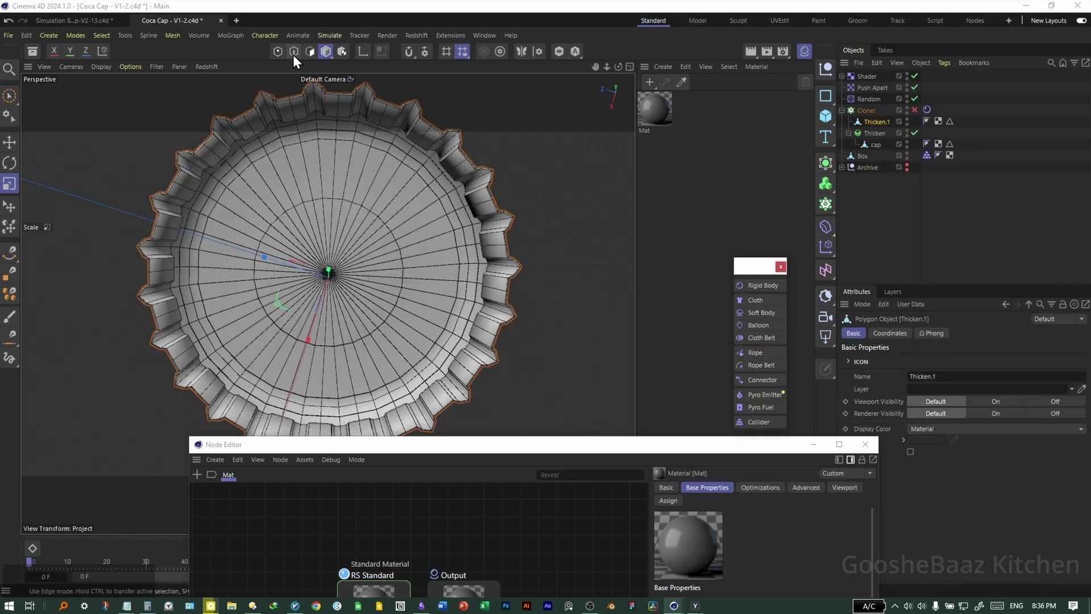
{"action": "left_click", "coordinate": [293, 53]}
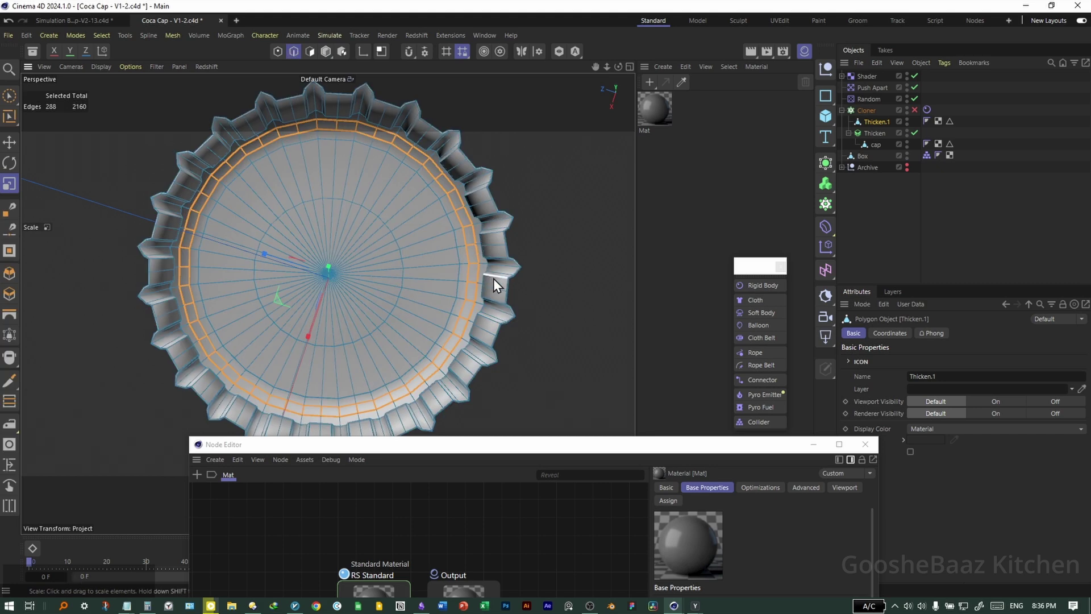
{"action": "left_click", "coordinate": [531, 255]}
{"action": "key", "text": "u"}
{"action": "key", "text": "l"}
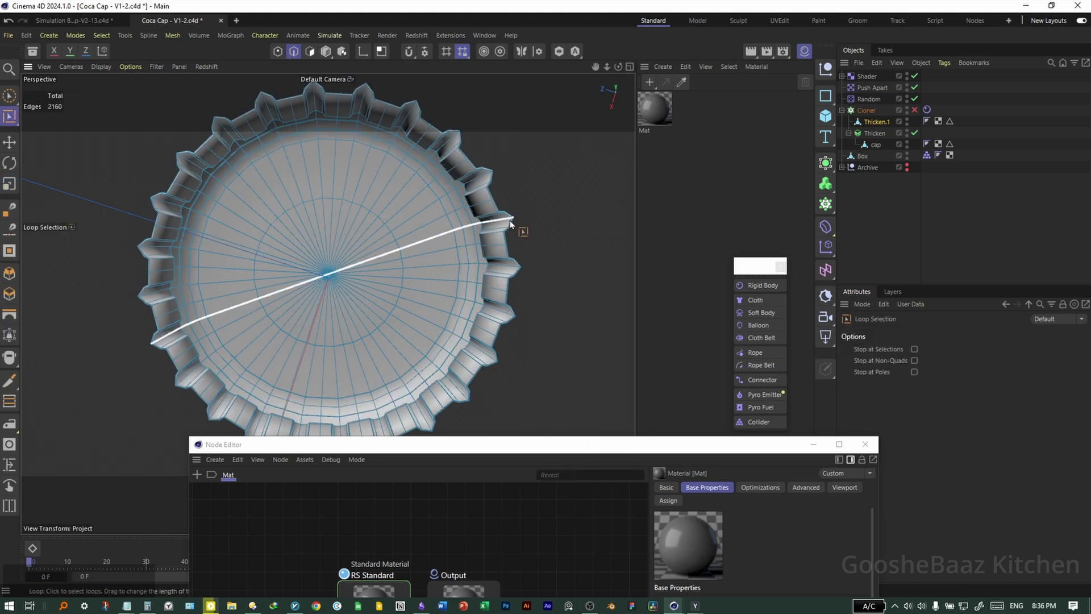
{"action": "scroll", "coordinate": [510, 220], "scroll_direction": "up", "scroll_amount": 10}
{"action": "left_click", "coordinate": [501, 239]}
- Fill-select all polygons on the inner side of the cap, bounded by the rim loop
{"action": "scroll", "coordinate": [519, 281], "scroll_direction": "down", "scroll_amount": 10}
{"action": "key", "text": "u"}
{"action": "key", "text": "f"}
{"action": "left_click", "coordinate": [376, 298]}
{"action": "left_click_drag", "start_coordinate": [498, 317], "coordinate": [450, 366]}
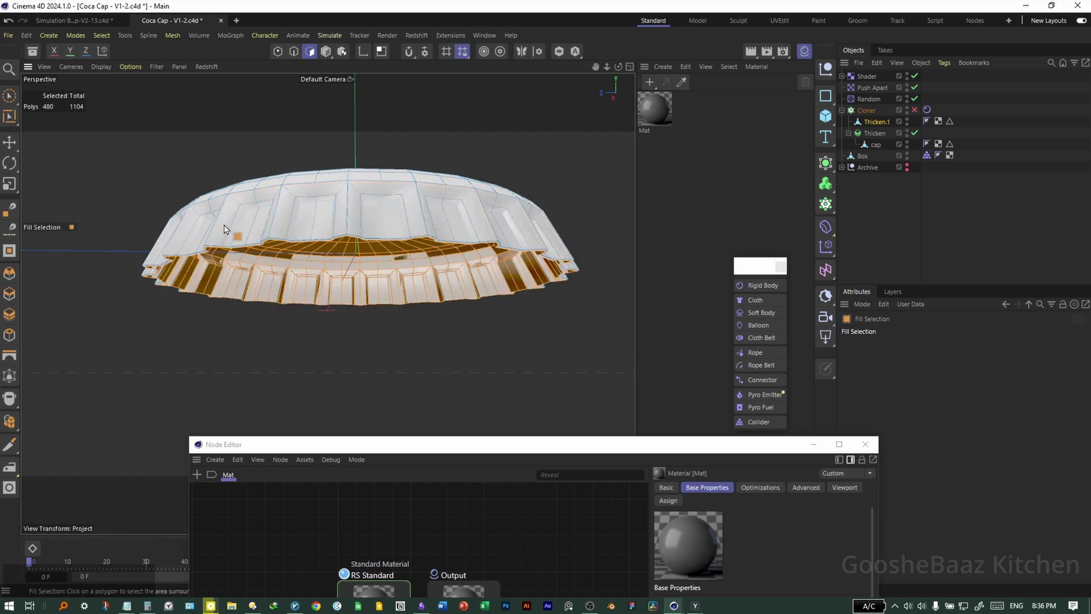
- Assign the Mat material to the selected inner polygons of the cap
{"action": "left_click_drag", "start_coordinate": [529, 321], "coordinate": [491, 255], "text": "alt"}
{"action": "left_click_drag", "start_coordinate": [654, 117], "coordinate": [454, 267]}
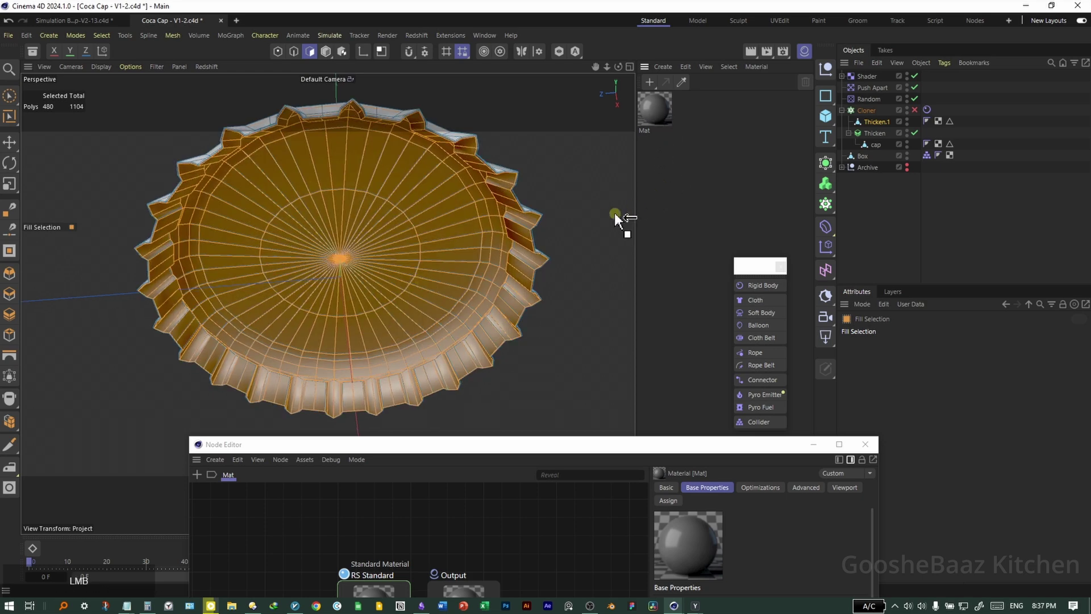
{"action": "left_click_drag", "start_coordinate": [369, 267], "coordinate": [369, 269]}
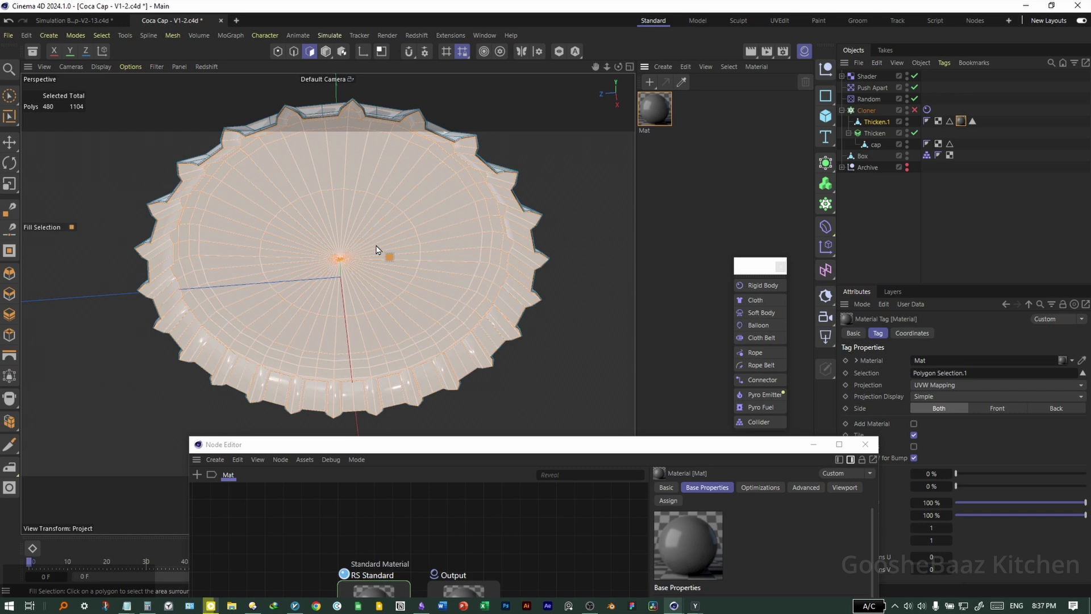
- Add a Material node to the Mat node graph and apply the Silver preset to it
{"action": "left_click_drag", "start_coordinate": [507, 451], "coordinate": [627, 131]}
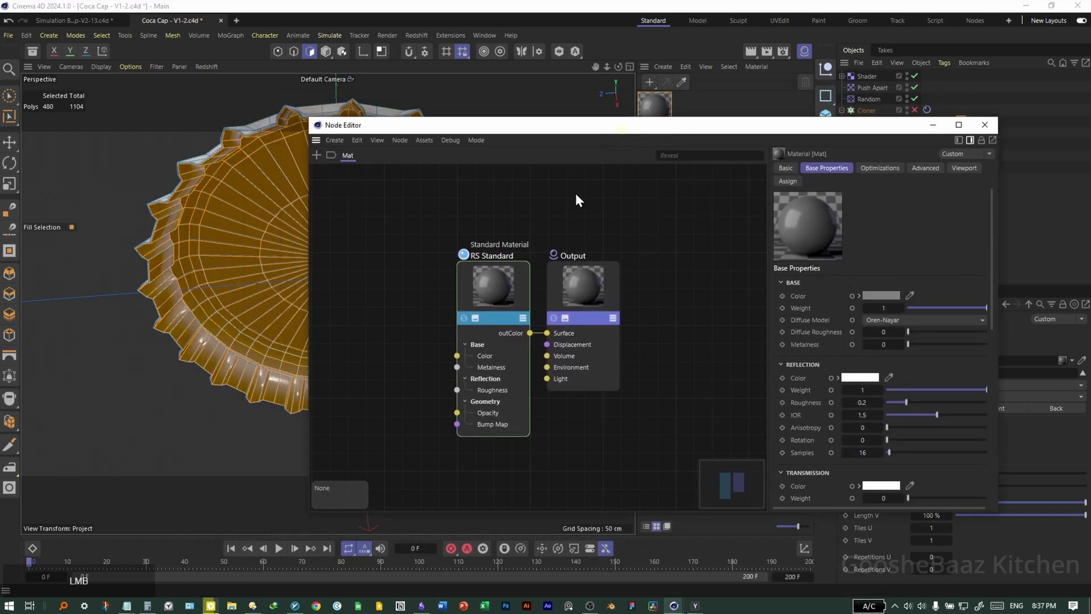
{"action": "left_click_drag", "start_coordinate": [489, 302], "coordinate": [429, 295]}
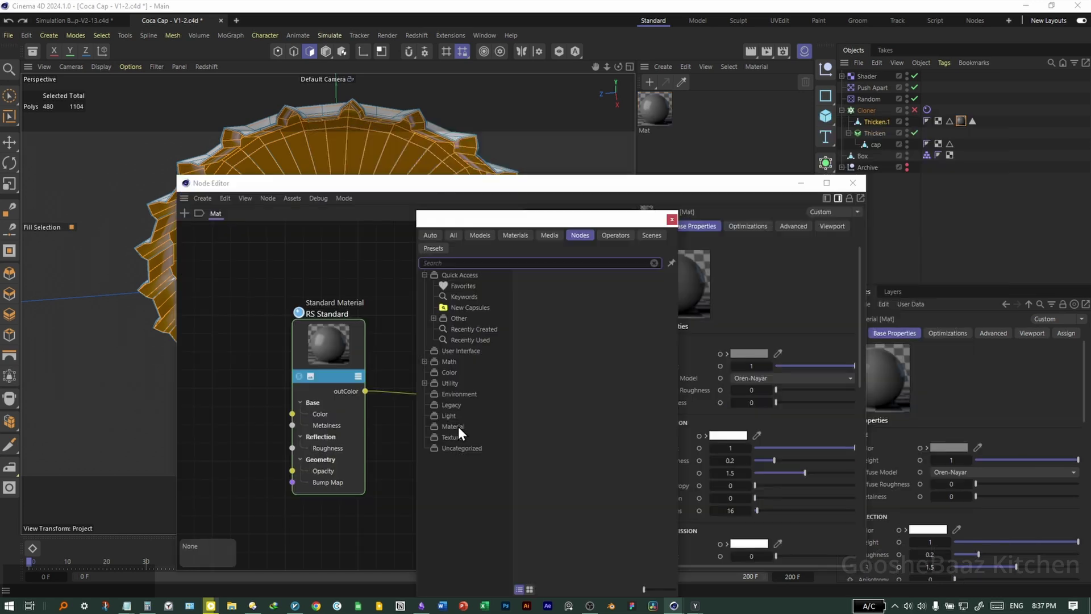
{"action": "left_click", "coordinate": [458, 426]}
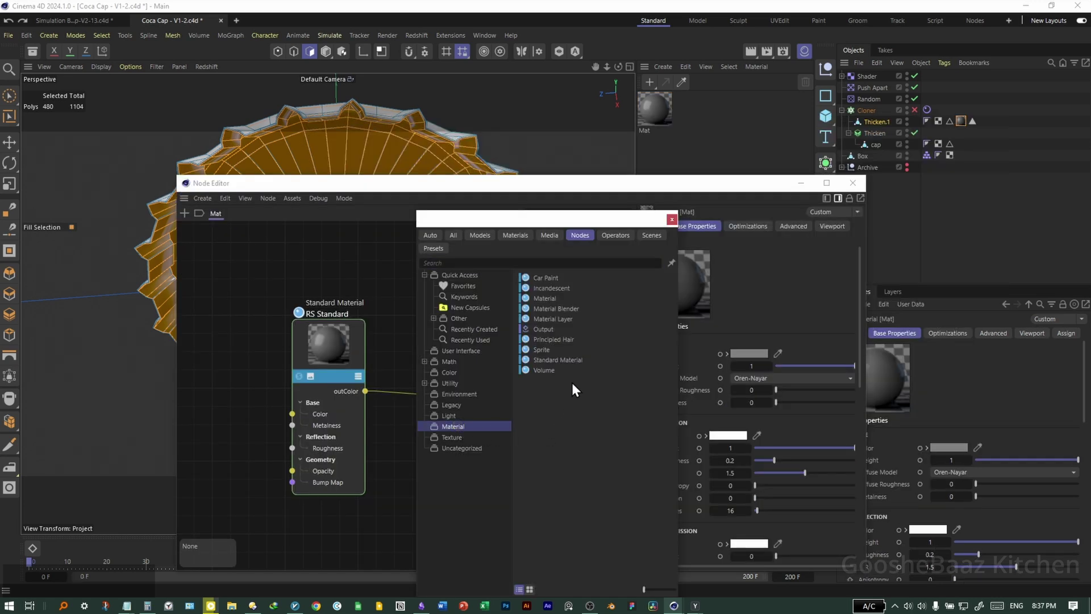
{"action": "double_click", "coordinate": [545, 298]}
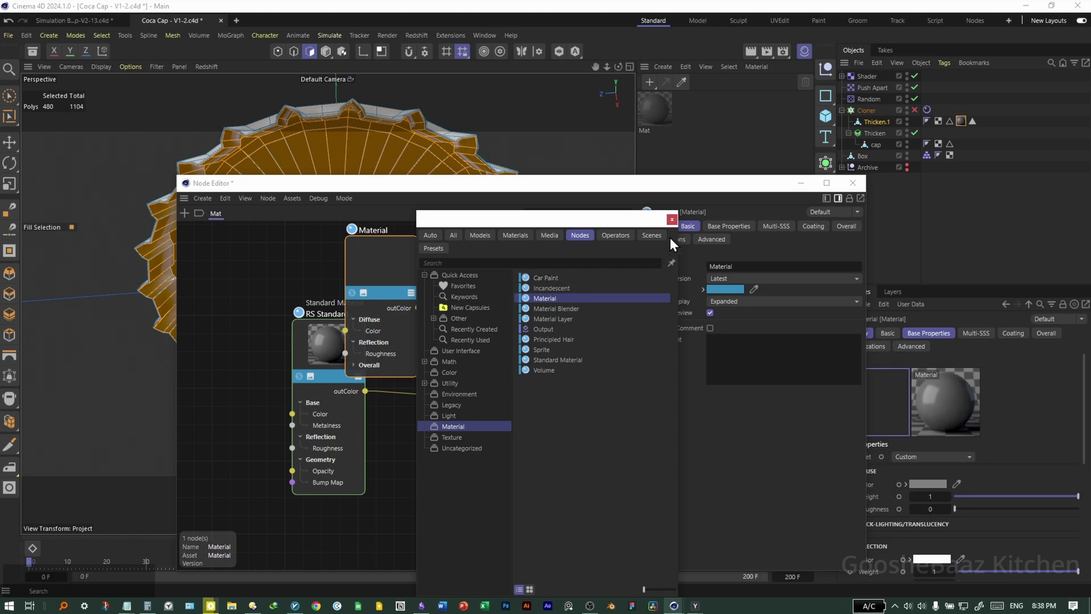
{"action": "left_click", "coordinate": [718, 225]}
{"action": "left_click", "coordinate": [750, 265]}
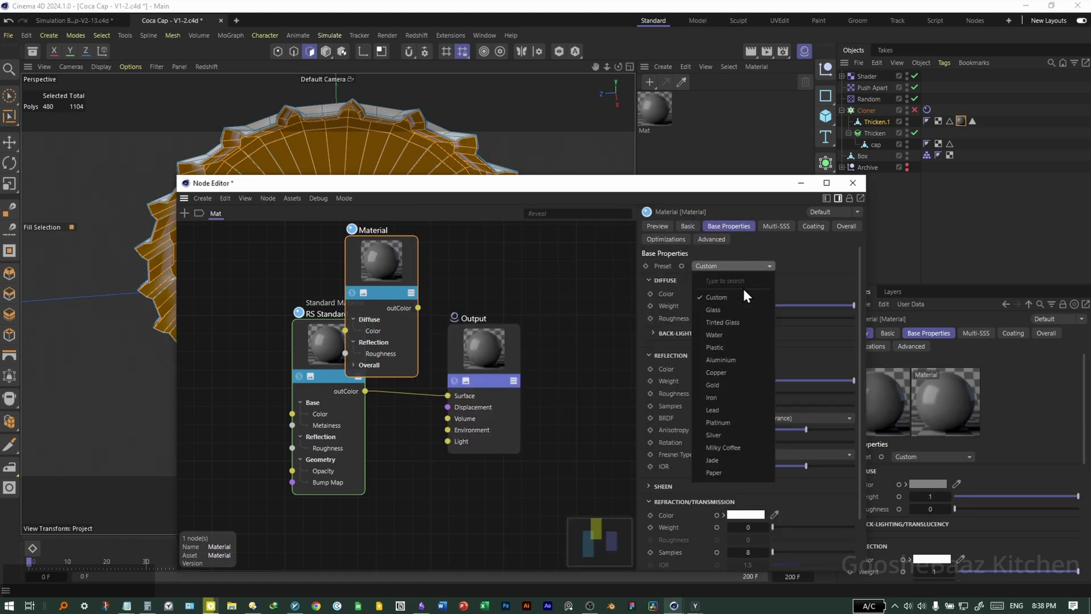
{"action": "left_click", "coordinate": [731, 437]}
- Connect the Material node's outColor to the Output's Surface and delete the RS Standard node
{"action": "left_click_drag", "start_coordinate": [380, 289], "coordinate": [343, 304]}
{"action": "left_click_drag", "start_coordinate": [380, 323], "coordinate": [454, 399]}
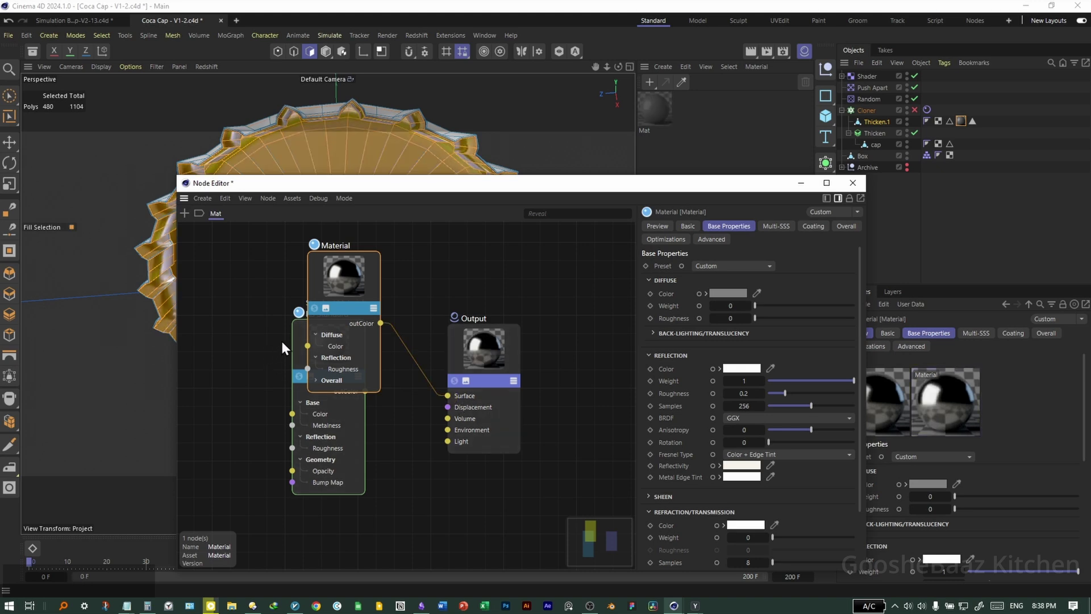
{"action": "left_click_drag", "start_coordinate": [301, 342], "coordinate": [274, 390]}
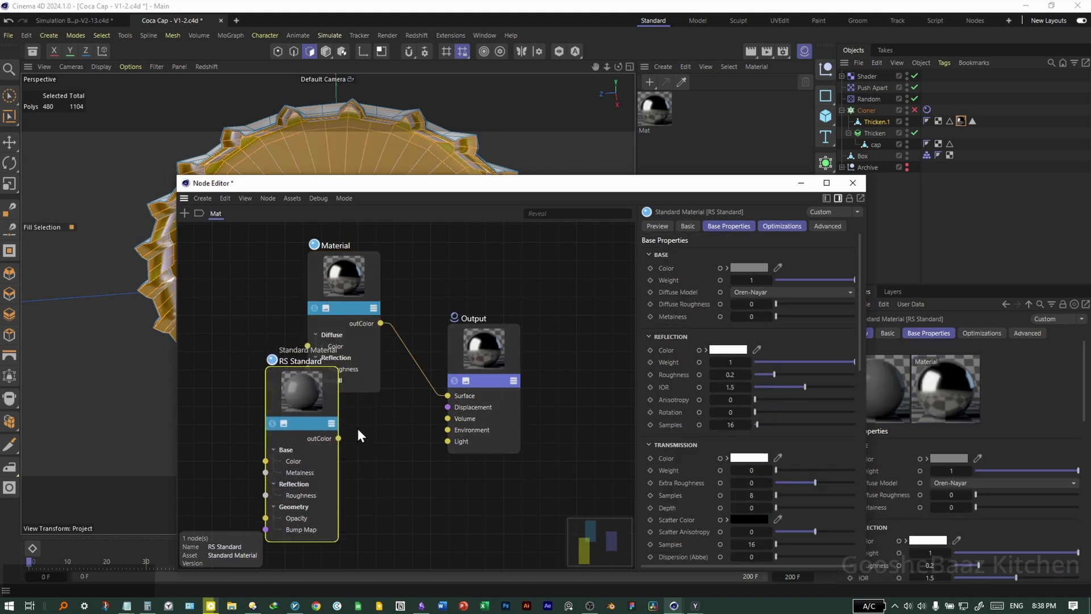
{"action": "key", "text": "Delete"}
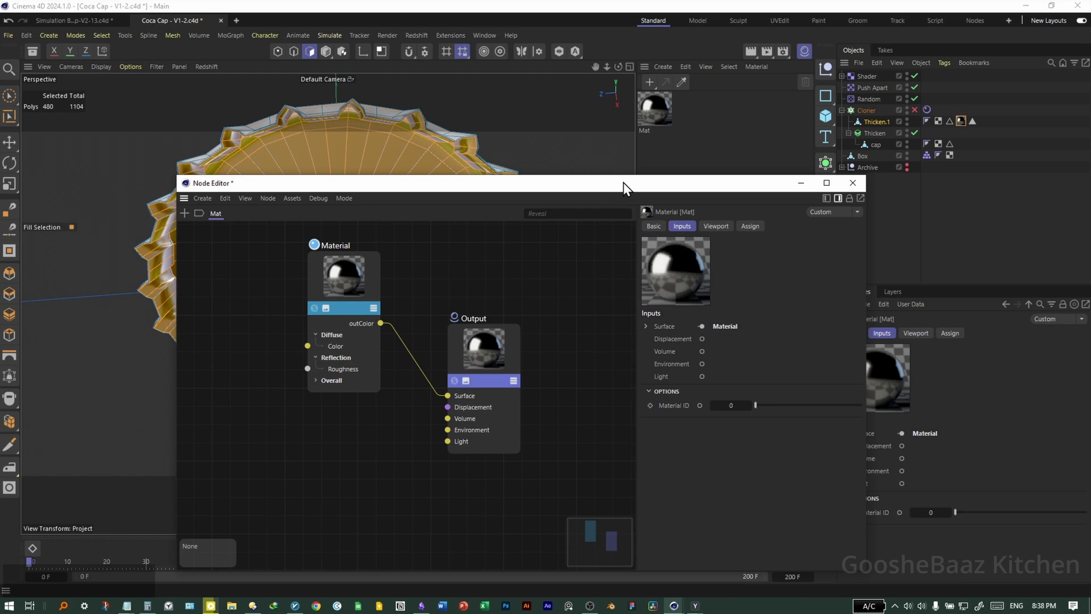
- Deselect the cap's polygons, then create a second material and open it in the Node Editor
{"action": "left_click_drag", "start_coordinate": [623, 183], "coordinate": [632, 388]}
{"action": "key", "text": "e"}
{"action": "left_click_drag", "start_coordinate": [540, 289], "coordinate": [521, 253]}
{"action": "left_click_drag", "start_coordinate": [520, 254], "coordinate": [275, 274]}
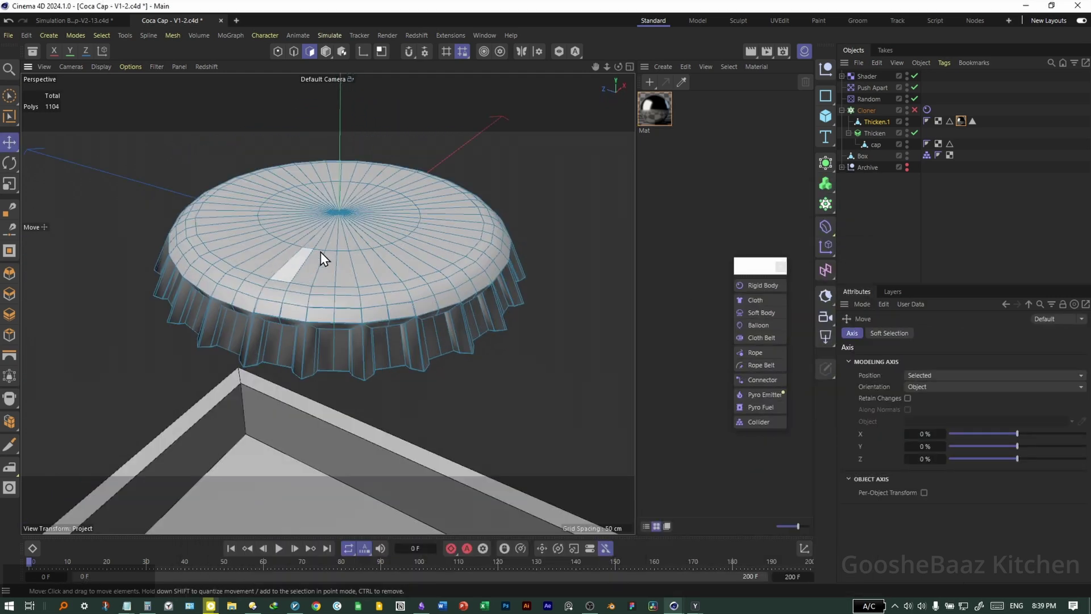
{"action": "double_click", "coordinate": [710, 179]}
{"action": "left_click", "coordinate": [653, 117]}
{"action": "double_click", "coordinate": [653, 117]}
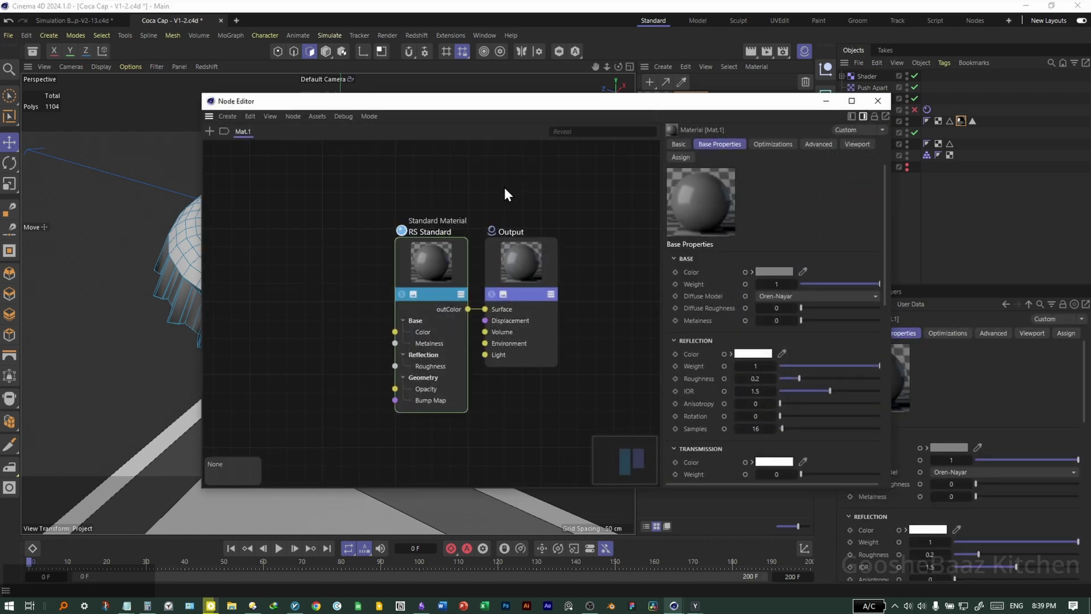
- Set the base color of Mat.1's RS Standard node to bright red
{"action": "left_click", "coordinate": [431, 261]}
{"action": "left_click", "coordinate": [777, 185]}
{"action": "left_click_drag", "start_coordinate": [683, 302], "coordinate": [741, 244]}
{"action": "left_click", "coordinate": [887, 200]}
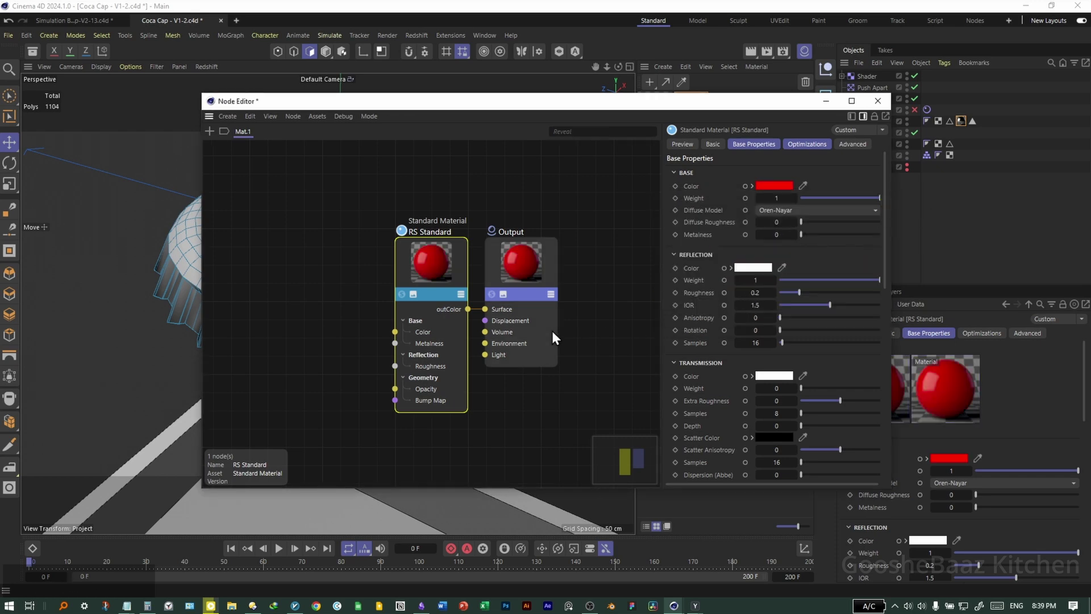
- Set the red material's reflection IOR to 5 and its roughness to 0
{"action": "double_click", "coordinate": [755, 304]}
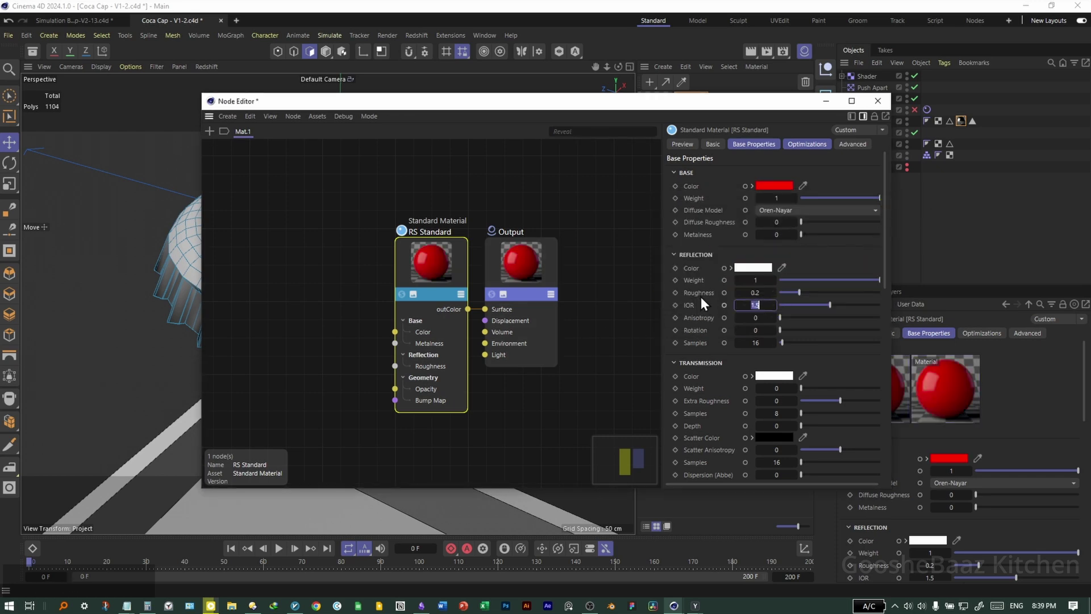
{"action": "type", "text": "5"}
{"action": "key", "text": "Return"}
{"action": "double_click", "coordinate": [761, 295]}
{"action": "type", "text": "0"}
{"action": "key", "text": "Return"}
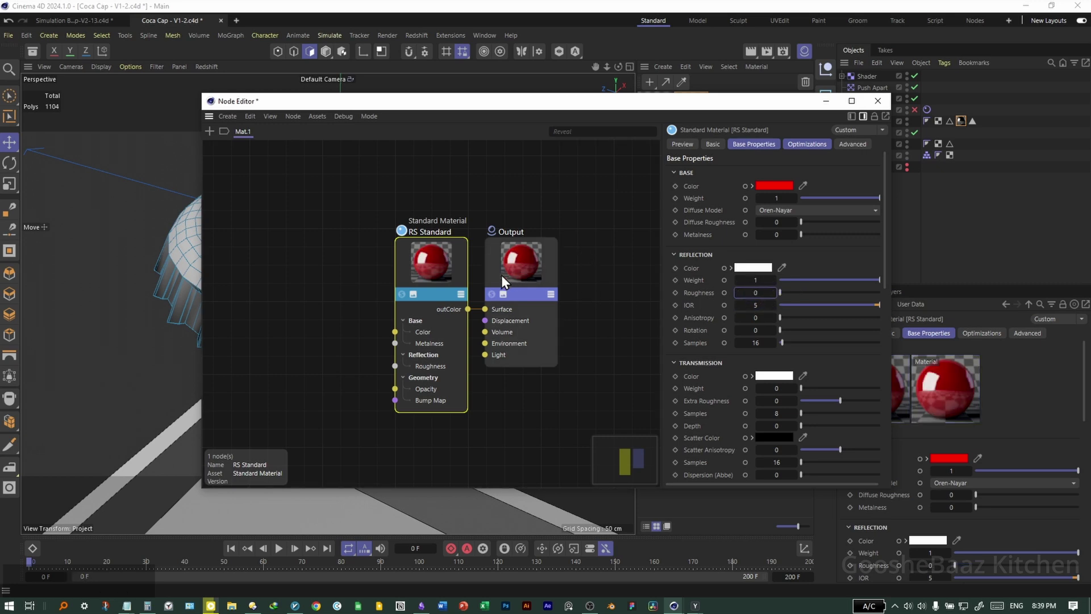
- Add an AO node and a Ramp node to Mat.1's node graph
{"action": "scroll", "coordinate": [521, 261], "scroll_direction": "up", "scroll_amount": 1}
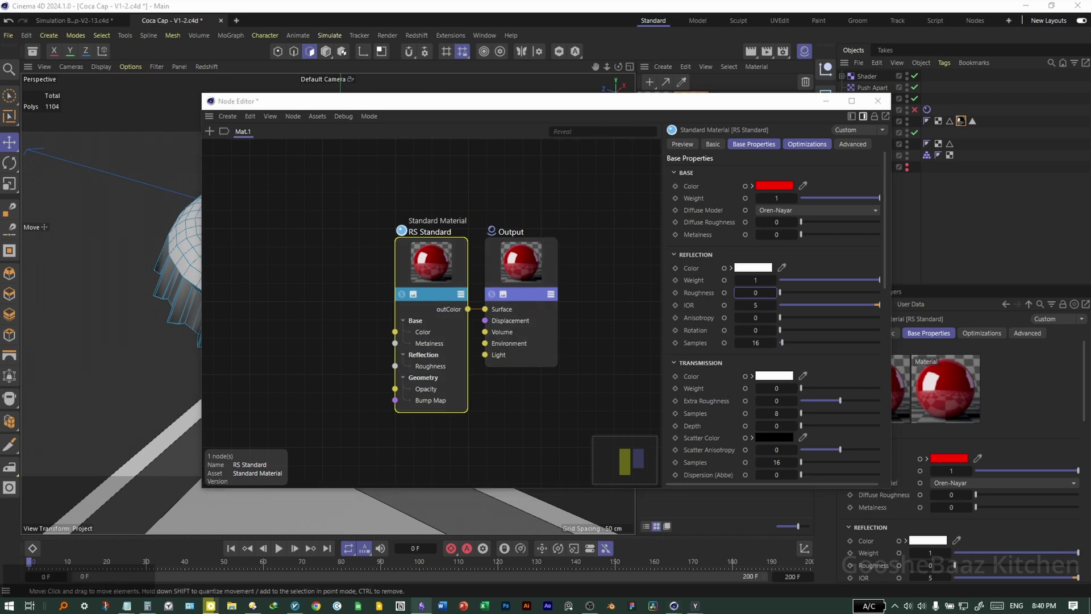
{"action": "double_click", "coordinate": [424, 200]}
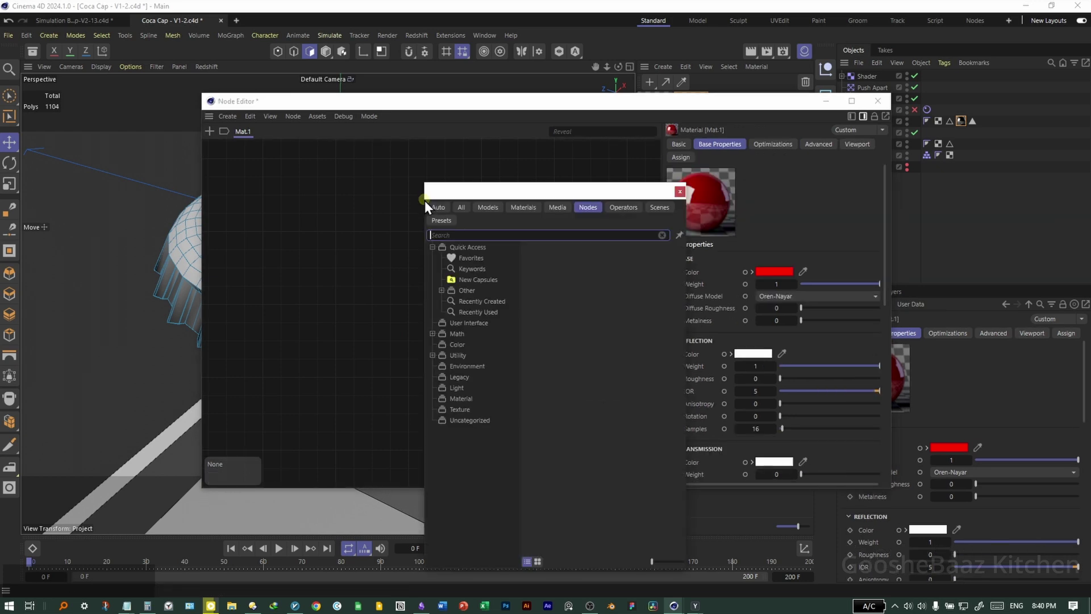
{"action": "type", "text": "am"}
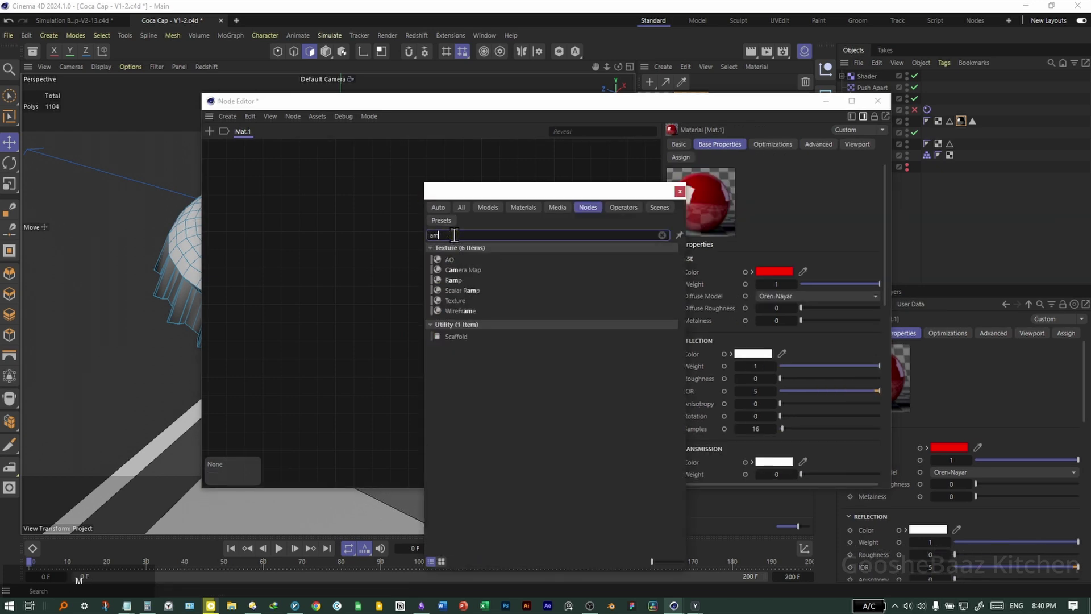
{"action": "left_click_drag", "start_coordinate": [460, 259], "coordinate": [352, 264]}
{"action": "left_click", "coordinate": [679, 191]}
{"action": "double_click", "coordinate": [428, 260]}
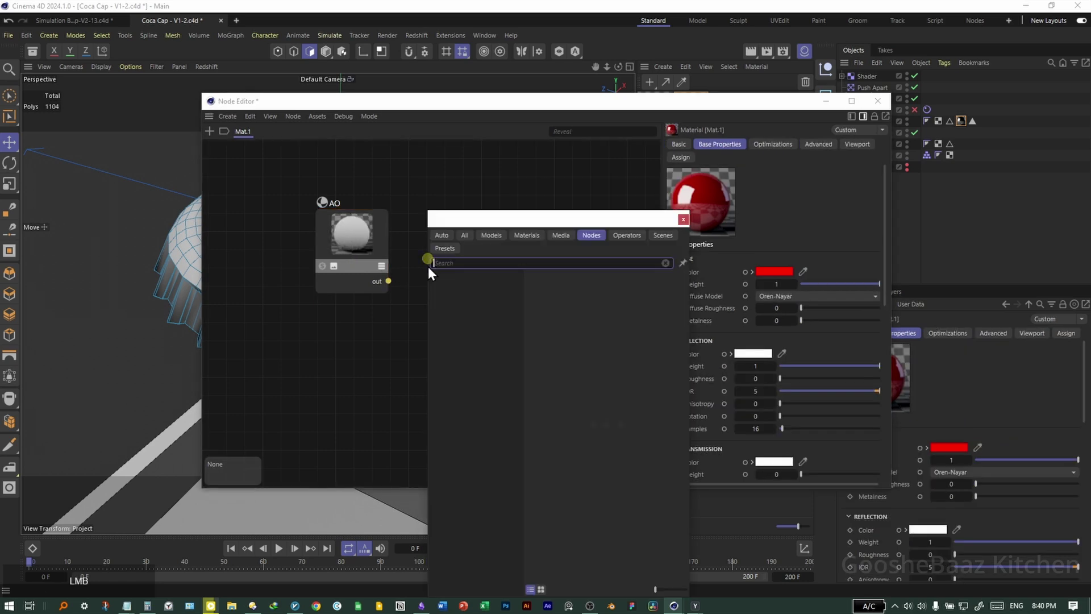
{"action": "type", "text": "ramp"}
- Connect the AO node's output to the Ramp node's Alt Input
{"action": "left_click_drag", "start_coordinate": [314, 285], "coordinate": [361, 325]}
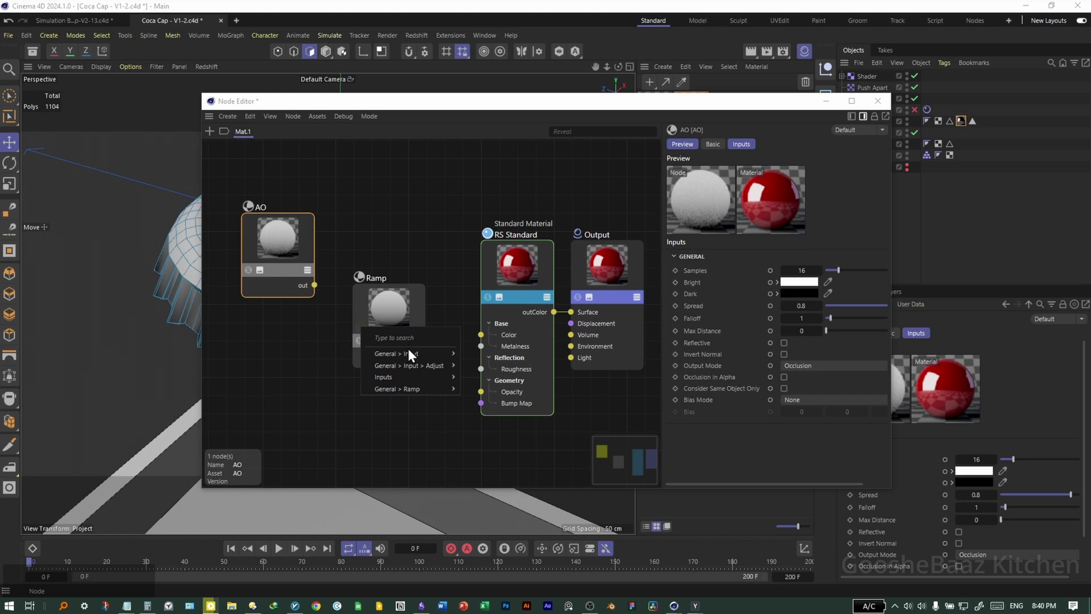
{"action": "mouse_move", "coordinate": [409, 353]}
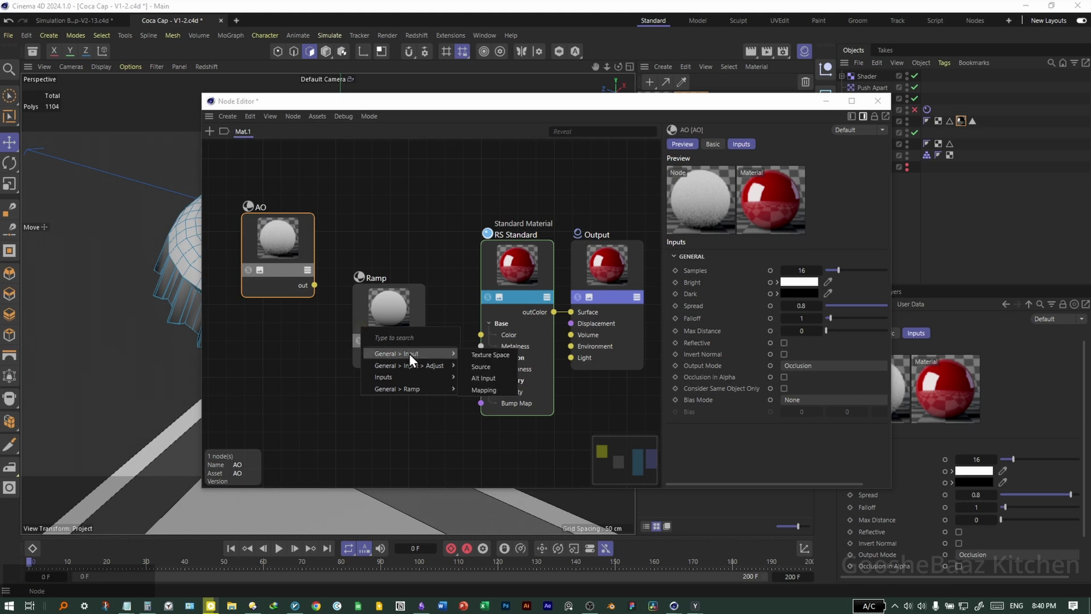
{"action": "left_click", "coordinate": [500, 381]}
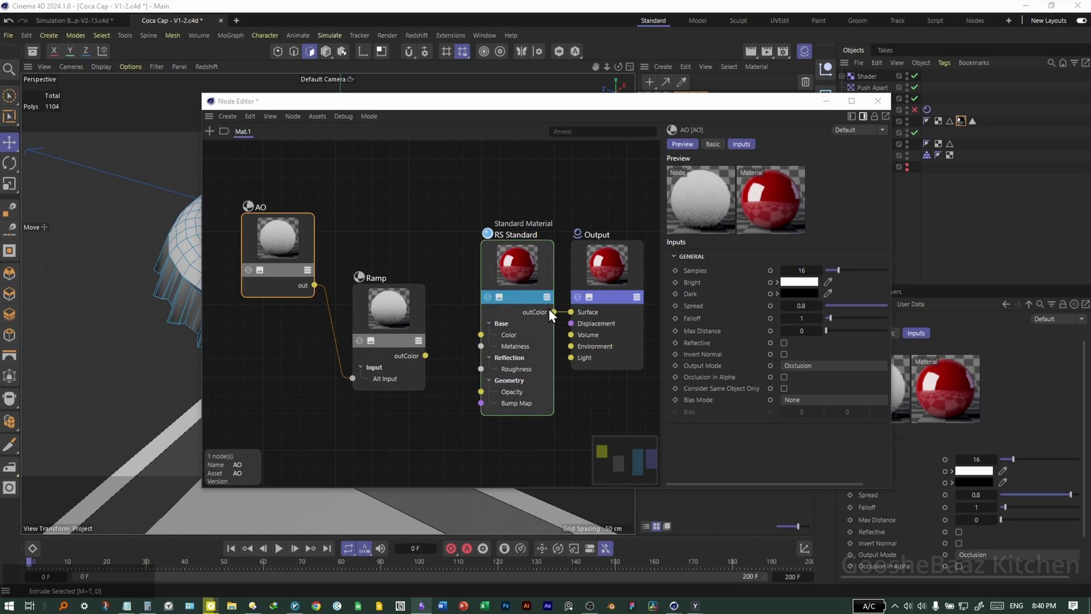
- Expose RS Standard's base and reflection Weight ports and connect the Ramp's outColor to both
{"action": "left_click", "coordinate": [515, 278]}
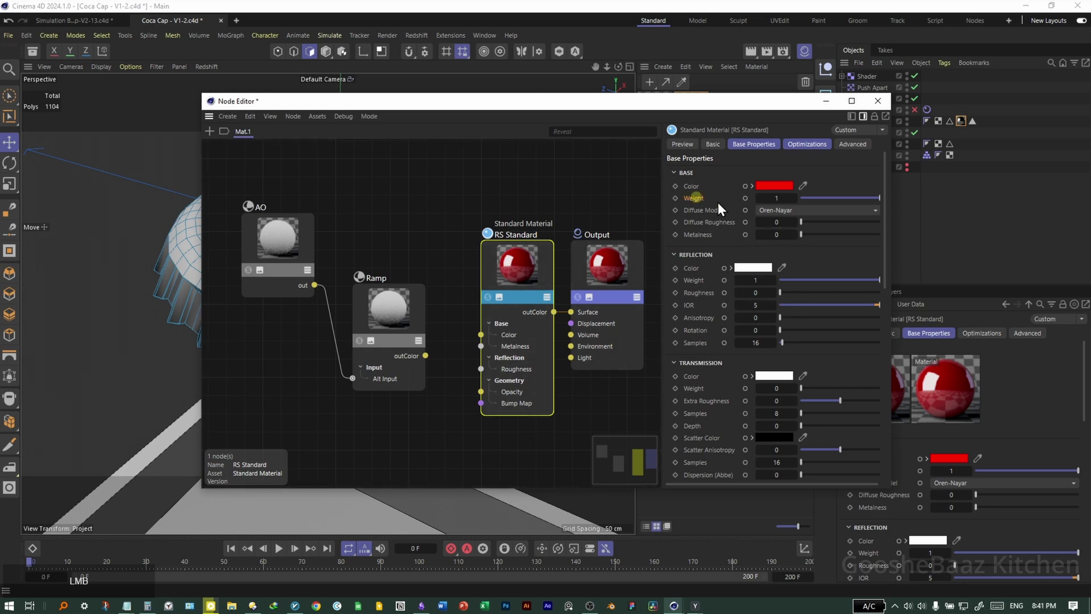
{"action": "right_click", "coordinate": [745, 198]}
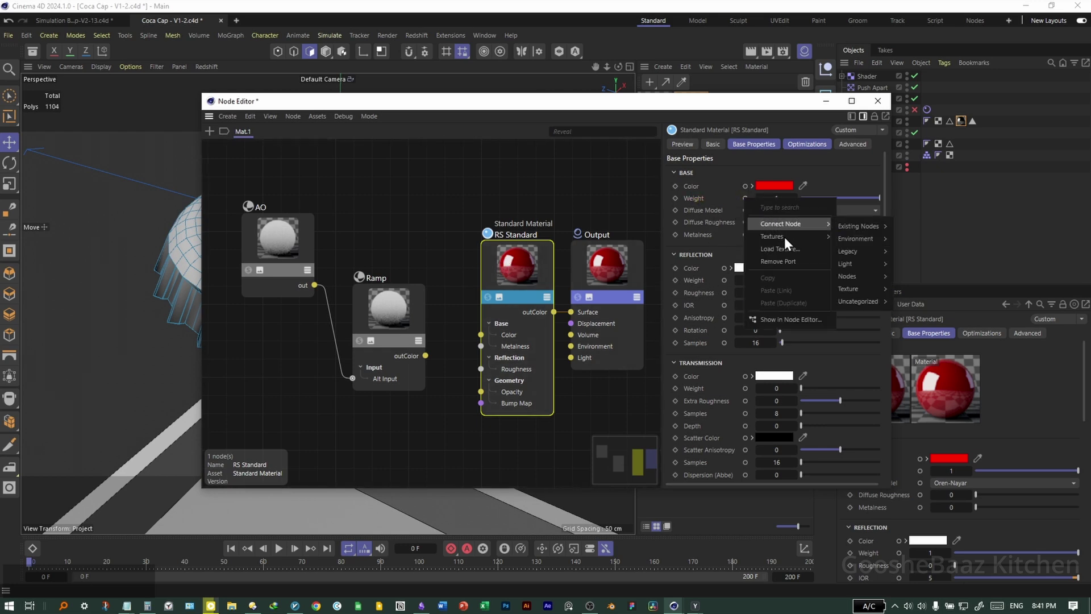
{"action": "left_click", "coordinate": [796, 320]}
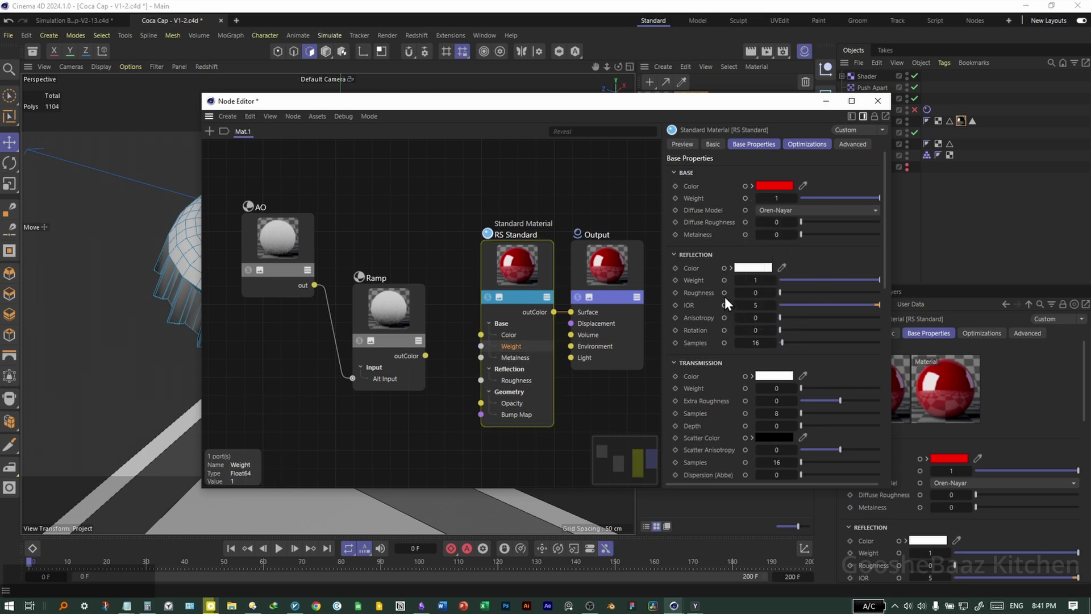
{"action": "right_click", "coordinate": [724, 280]}
{"action": "left_click", "coordinate": [777, 401]}
{"action": "left_click", "coordinate": [397, 416]}
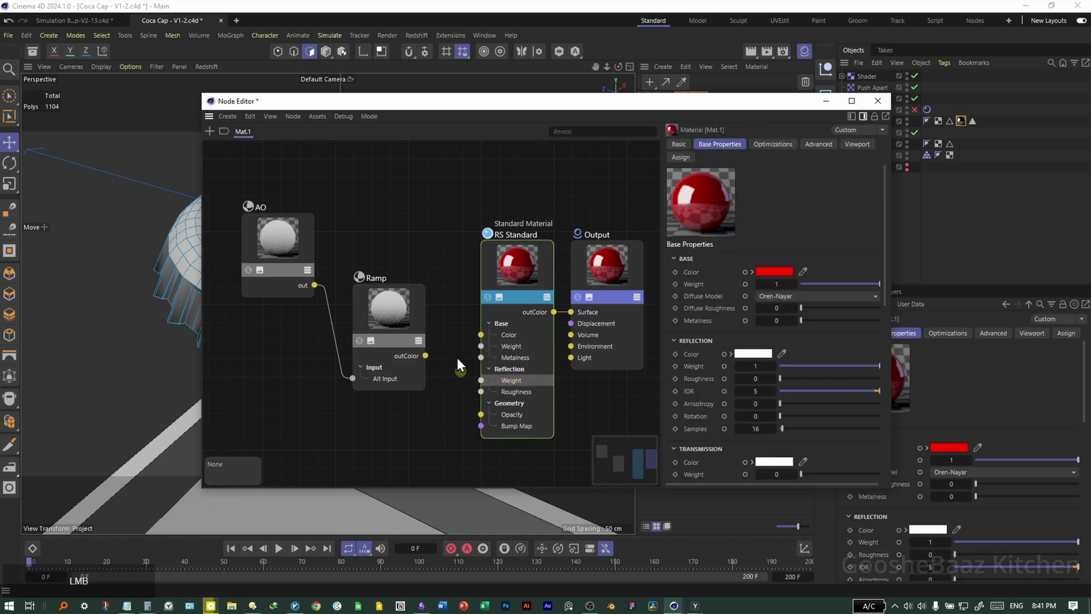
{"action": "left_click_drag", "start_coordinate": [425, 356], "coordinate": [483, 380]}
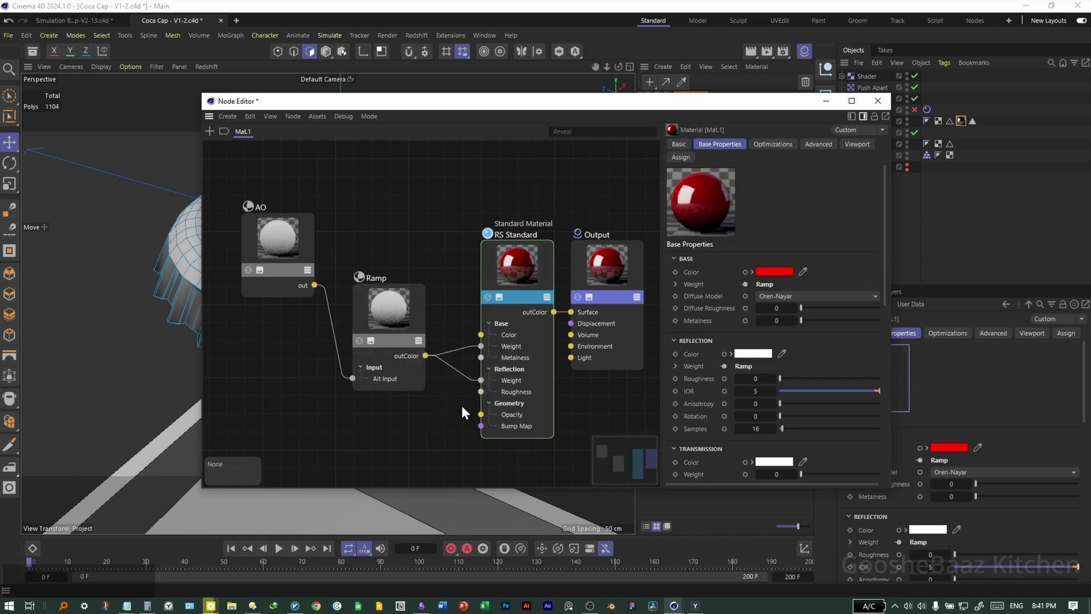
- Select the Ramp node and shift the starting knot of its gradient slightly inward
{"action": "left_click", "coordinate": [388, 318]}
{"action": "left_click_drag", "start_coordinate": [680, 425], "coordinate": [705, 425]}
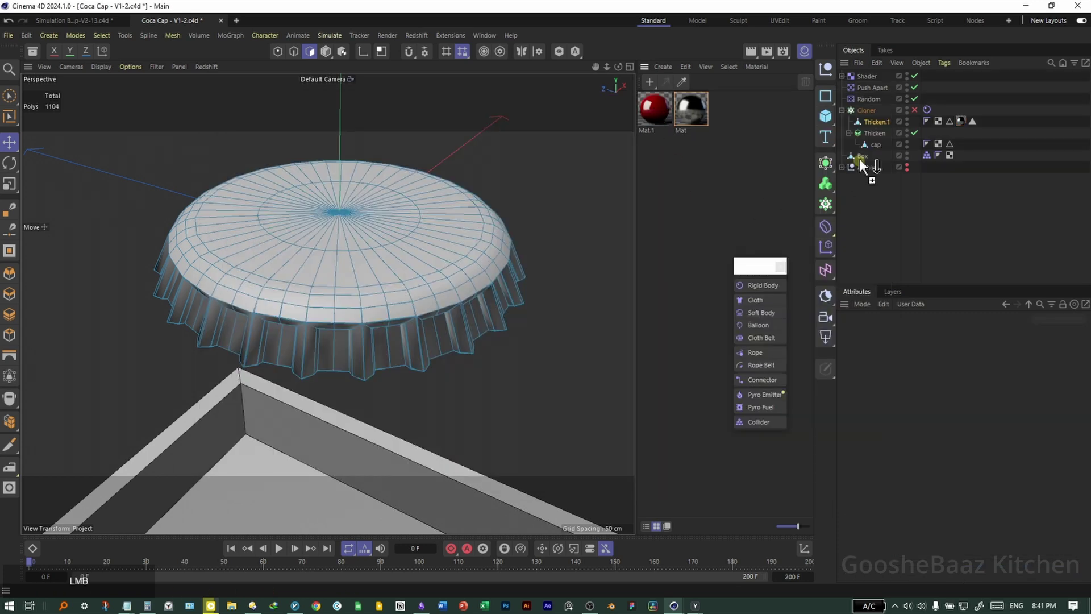
- Assign Mat.1 to Thicken.1 and delete the original Thicken generator with its cap
{"action": "left_click_drag", "start_coordinate": [863, 168], "coordinate": [883, 123]}
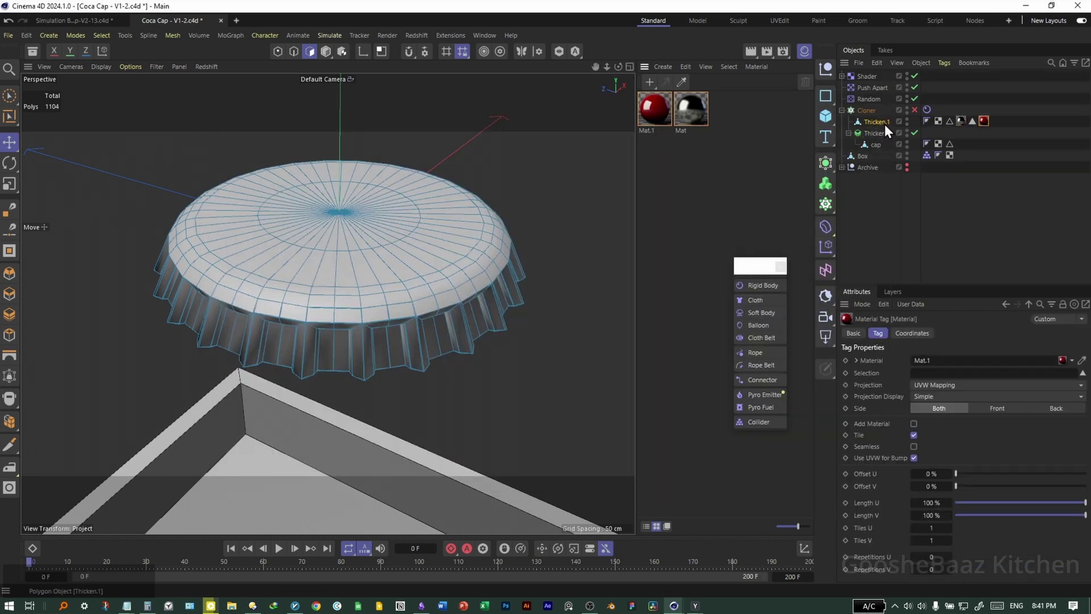
{"action": "left_click", "coordinate": [859, 133]}
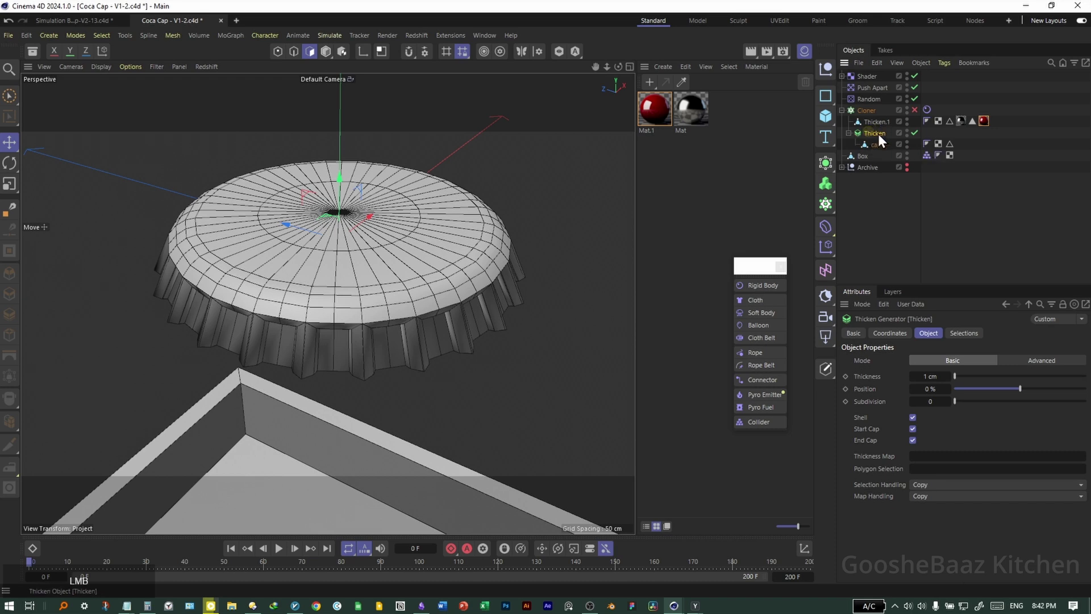
{"action": "key", "text": "Delete"}
- Move Thicken.1's Mat.1 tag ahead of all its other tags so the silver material tag takes priority
{"action": "left_click_drag", "start_coordinate": [394, 367], "coordinate": [574, 267]}
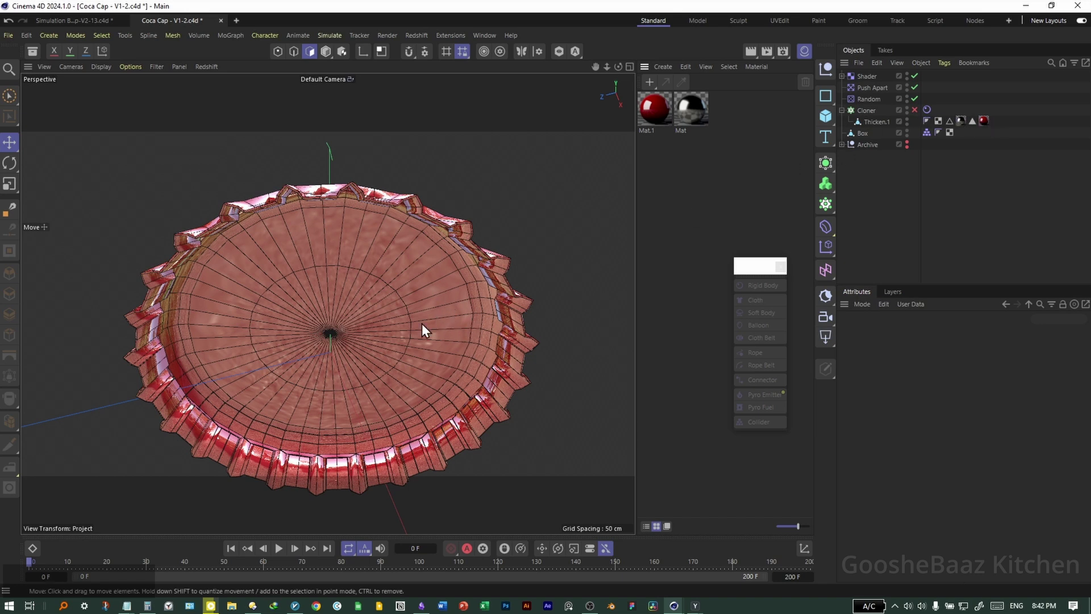
{"action": "left_click", "coordinate": [983, 121]}
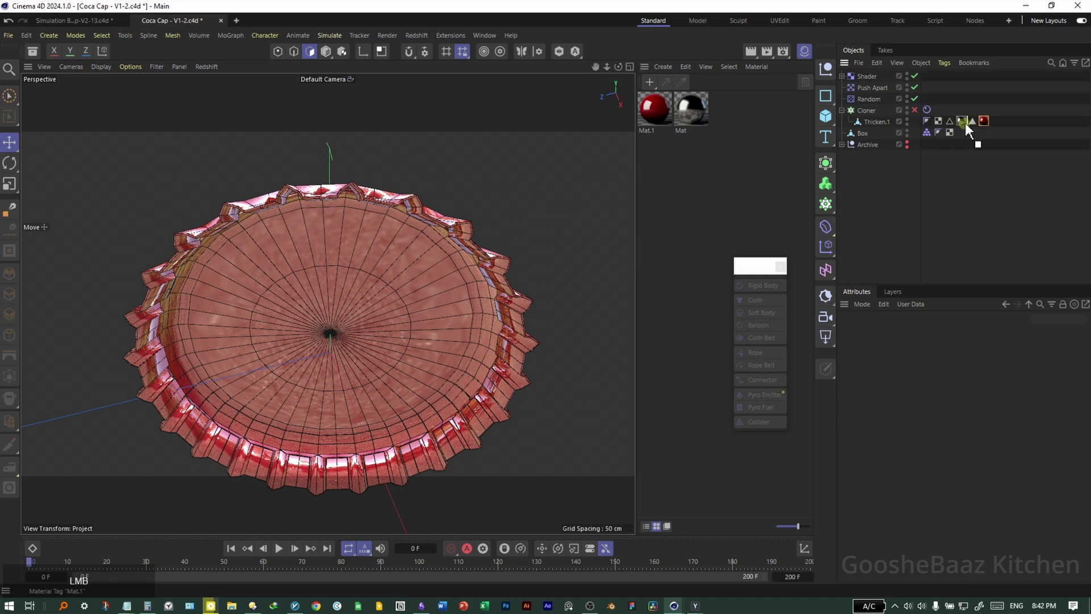
{"action": "left_click_drag", "start_coordinate": [964, 121], "coordinate": [925, 121]}
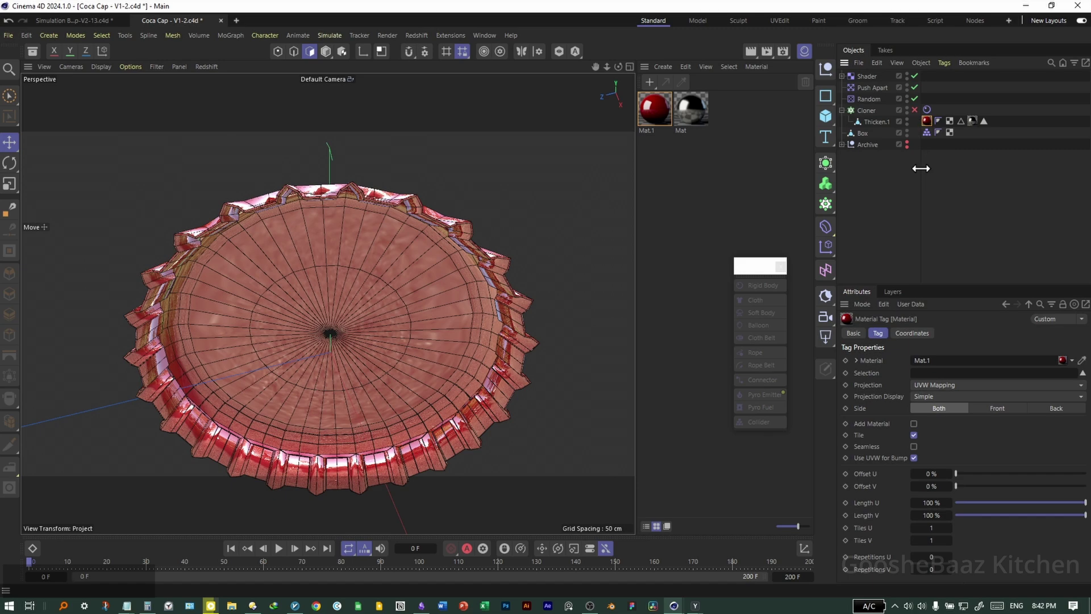
{"action": "mouse_move", "coordinate": [437, 307]}
{"action": "left_mouse_down"}
{"action": "mouse_move", "coordinate": [438, 360]}
{"action": "mouse_move", "coordinate": [457, 302]}
{"action": "mouse_move", "coordinate": [291, 291]}
{"action": "mouse_move", "coordinate": [407, 379]}
{"action": "mouse_move", "coordinate": [380, 346]}
{"action": "mouse_move", "coordinate": [369, 468]}
{"action": "mouse_move", "coordinate": [390, 457]}
{"action": "mouse_move", "coordinate": [441, 279]}
{"action": "mouse_move", "coordinate": [434, 323]}
{"action": "left_mouse_up"}
- Re-enable the Cloner and show its Rigid Body tag's settings
{"action": "left_click", "coordinate": [926, 110]}
{"action": "left_click", "coordinate": [927, 110]}
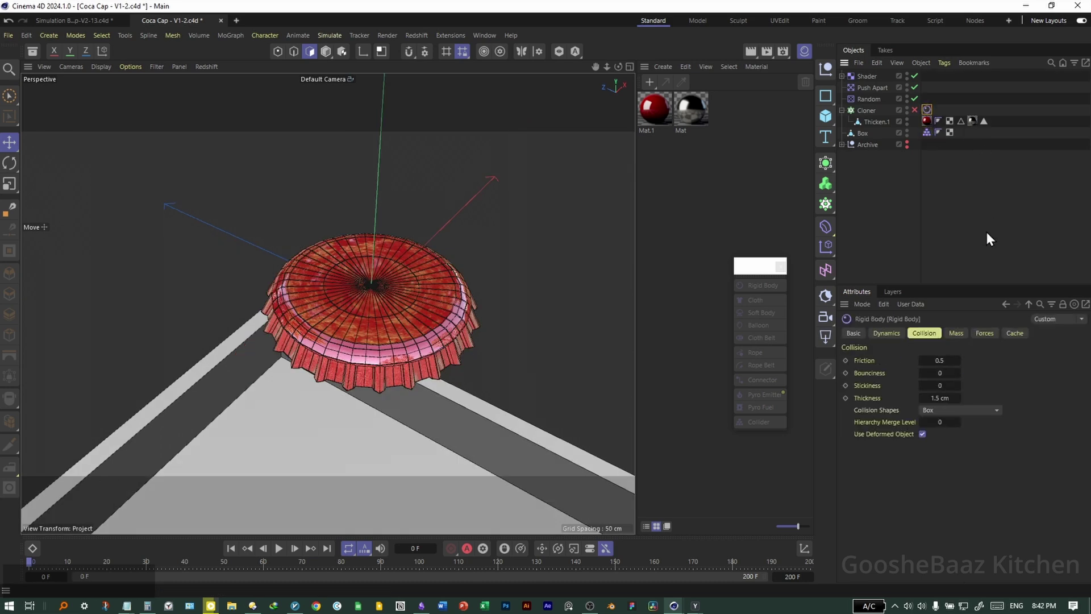
{"action": "left_click", "coordinate": [914, 110]}
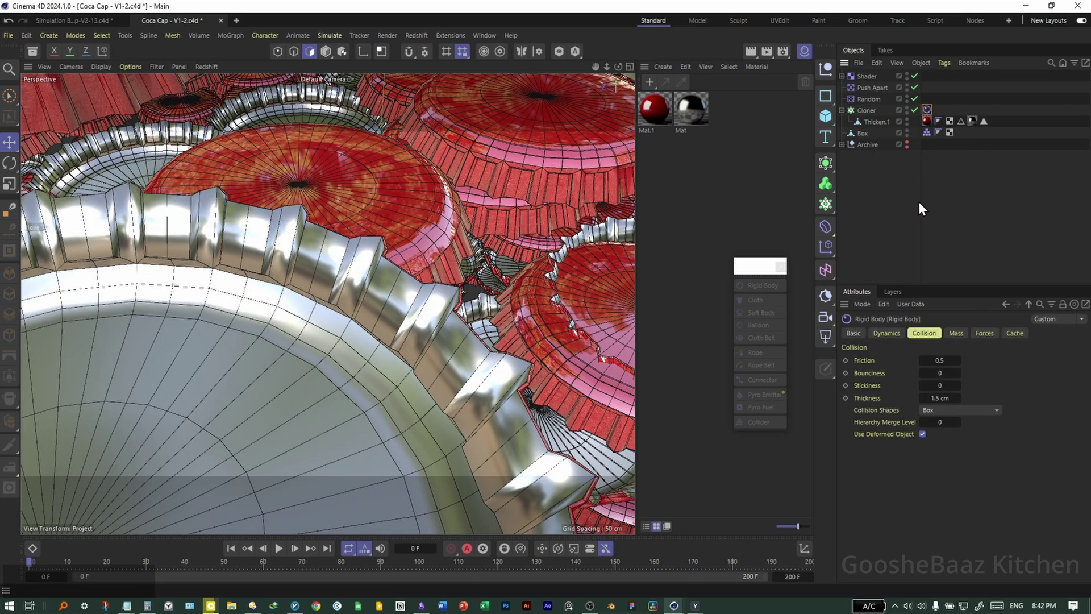
{"action": "mouse_move", "coordinate": [434, 267]}
{"action": "left_mouse_down"}
{"action": "mouse_move", "coordinate": [230, 317]}
{"action": "mouse_move", "coordinate": [192, 339]}
{"action": "mouse_move", "coordinate": [379, 312]}
{"action": "mouse_move", "coordinate": [361, 310]}
{"action": "left_mouse_up"}
- Cache the whole scene's simulation from the Rigid Body tag and go to frame 138
{"action": "left_click", "coordinate": [1016, 333]}
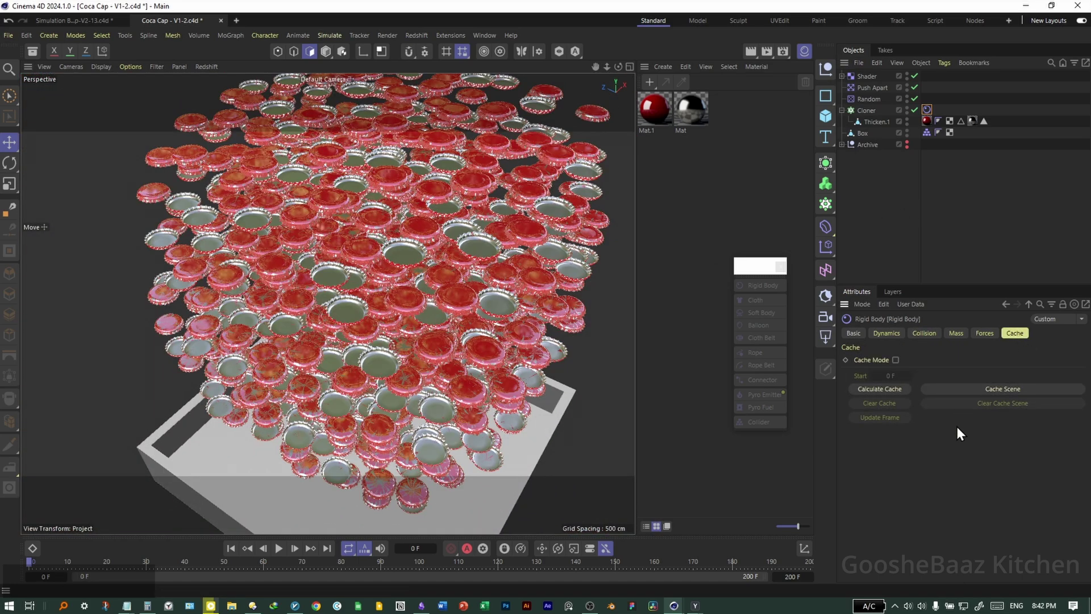
{"action": "left_click", "coordinate": [1010, 389]}
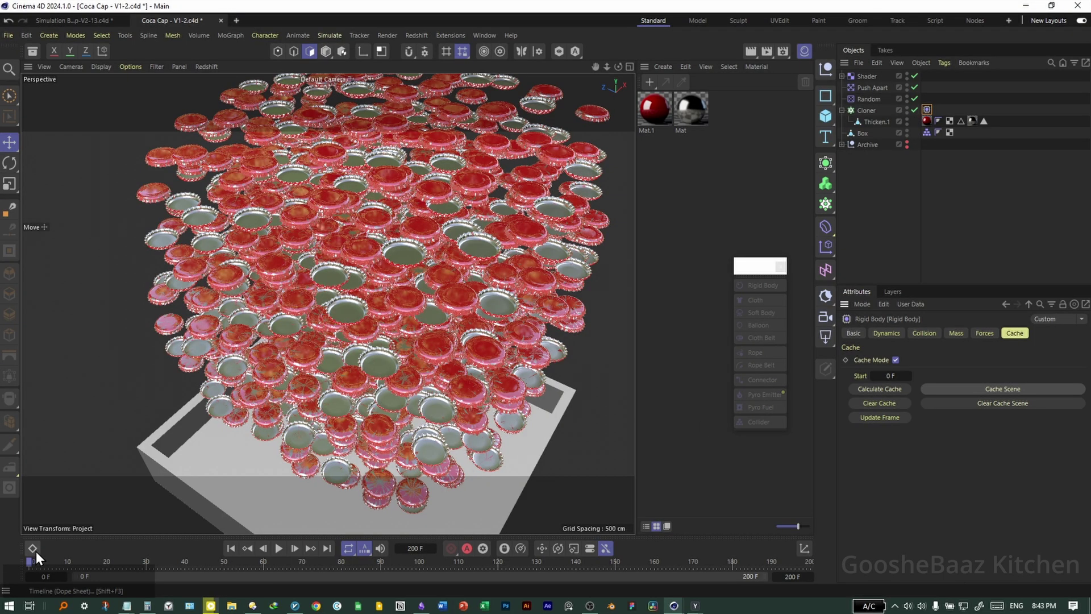
{"action": "left_click_drag", "start_coordinate": [32, 559], "coordinate": [319, 570]}
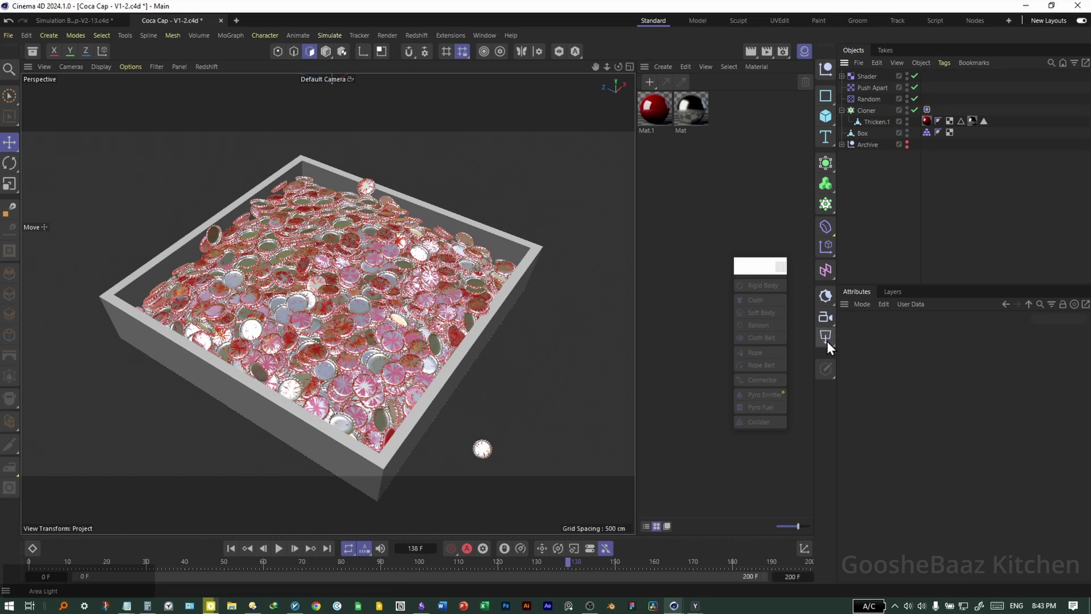
- Create a Redshift area light and a null, and lower the null to the box's centre in the front view
{"action": "left_click_drag", "start_coordinate": [826, 339], "coordinate": [852, 421]}
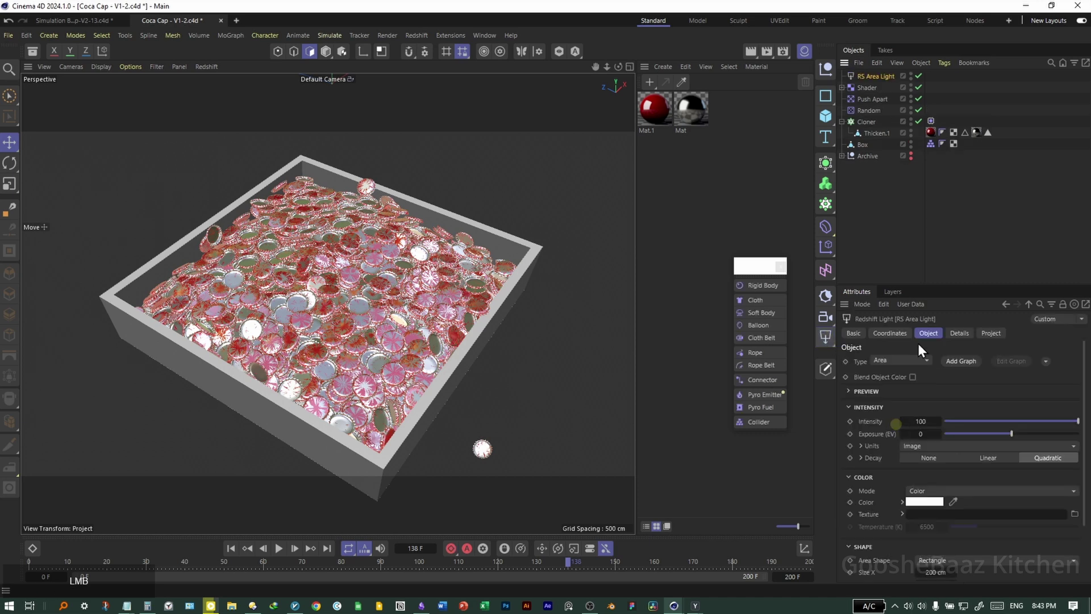
{"action": "left_click", "coordinate": [823, 68]}
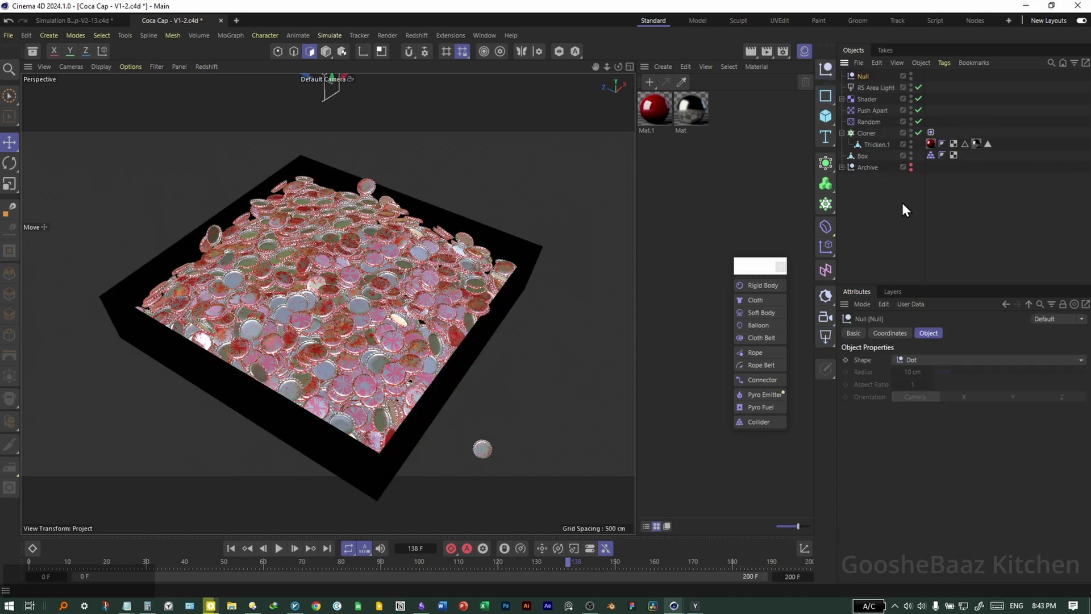
{"action": "left_click_drag", "start_coordinate": [343, 126], "coordinate": [333, 270]}
{"action": "middle_click", "coordinate": [333, 270]}
{"action": "middle_click", "coordinate": [515, 391]}
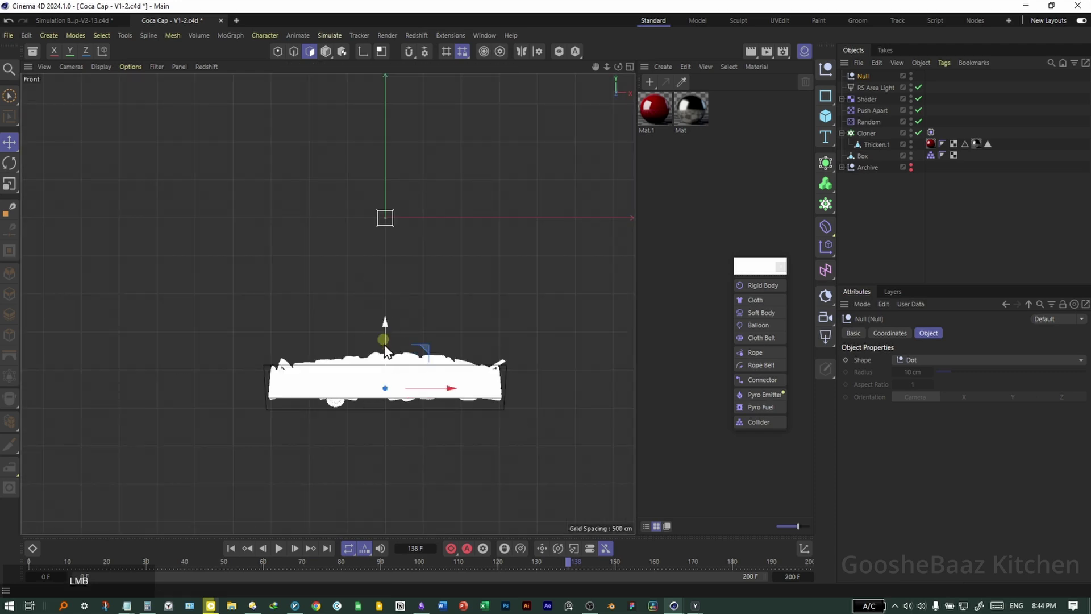
{"action": "middle_click", "coordinate": [289, 288]}
{"action": "middle_click", "coordinate": [289, 288]}
{"action": "key", "text": "F4"}
- Add a Target tag to the RS Area Light with the Null as its target object
{"action": "right_click", "coordinate": [871, 87]}
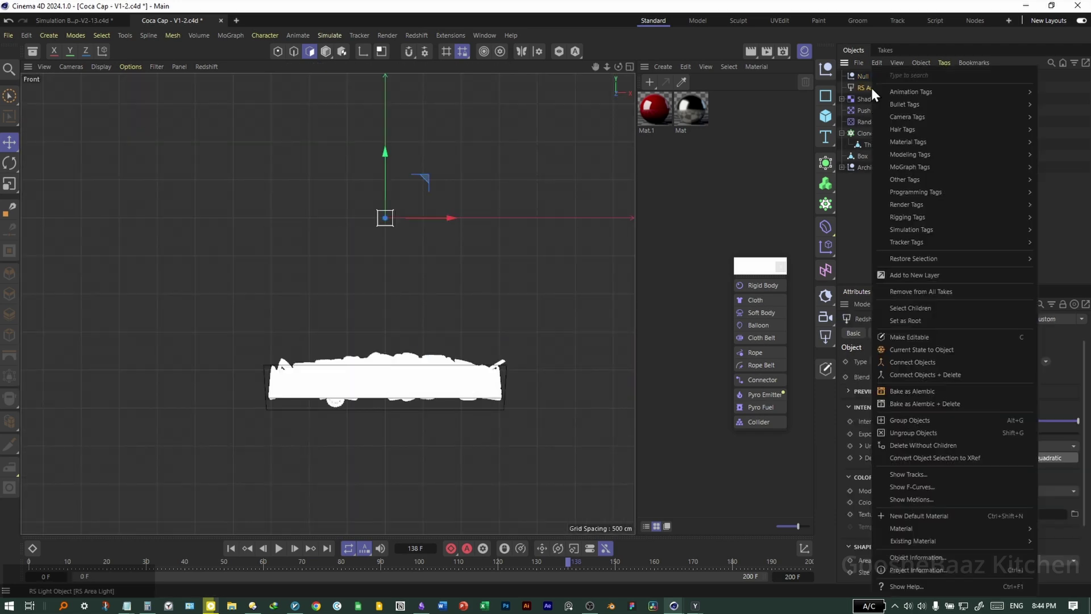
{"action": "type", "text": "targ"}
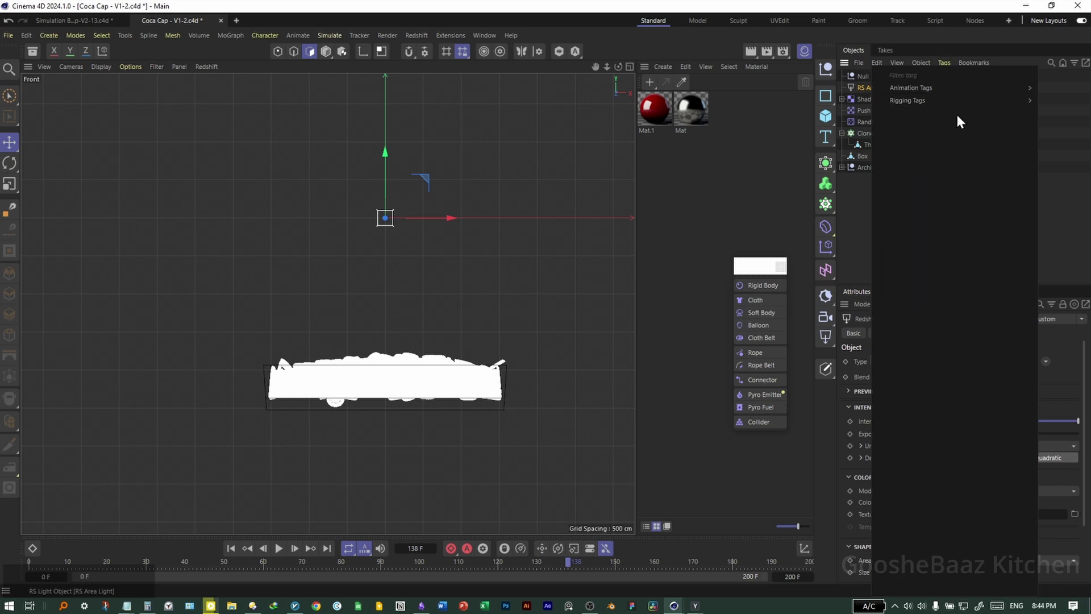
{"action": "left_click_drag", "start_coordinate": [863, 76], "coordinate": [917, 362]}
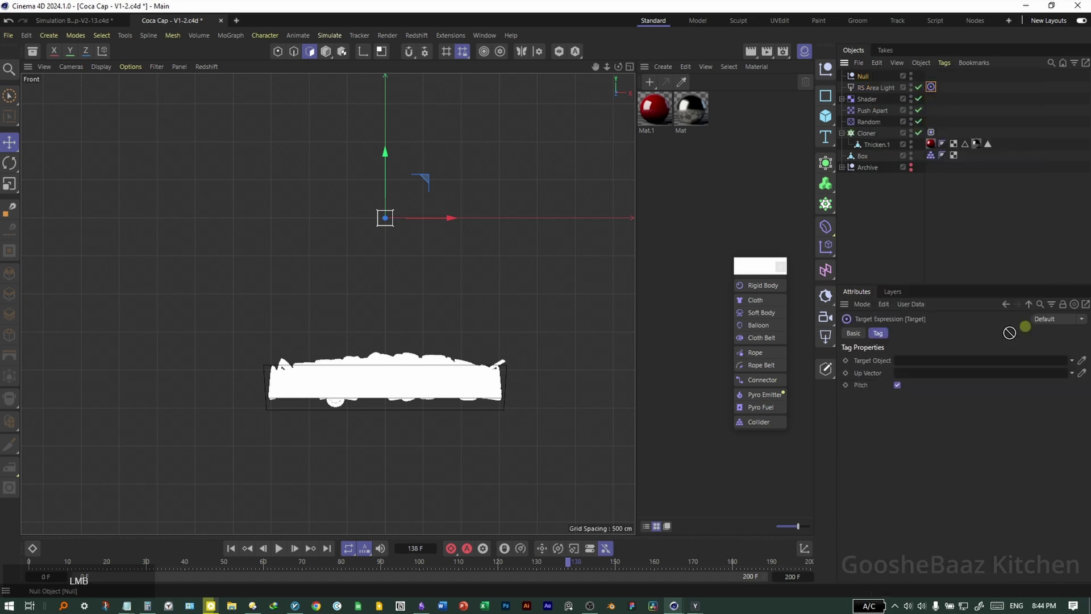
- Move the area light sideways along X past the box's edge and scale it up several times
{"action": "middle_click", "coordinate": [504, 339]}
{"action": "middle_click", "coordinate": [497, 267]}
{"action": "middle_click", "coordinate": [476, 308]}
{"action": "middle_click", "coordinate": [499, 418]}
{"action": "left_click_drag", "start_coordinate": [475, 323], "coordinate": [545, 297]}
{"action": "key", "text": "t"}
{"action": "middle_click", "coordinate": [571, 391]}
{"action": "middle_click", "coordinate": [117, 162]}
{"action": "middle_click", "coordinate": [267, 269]}
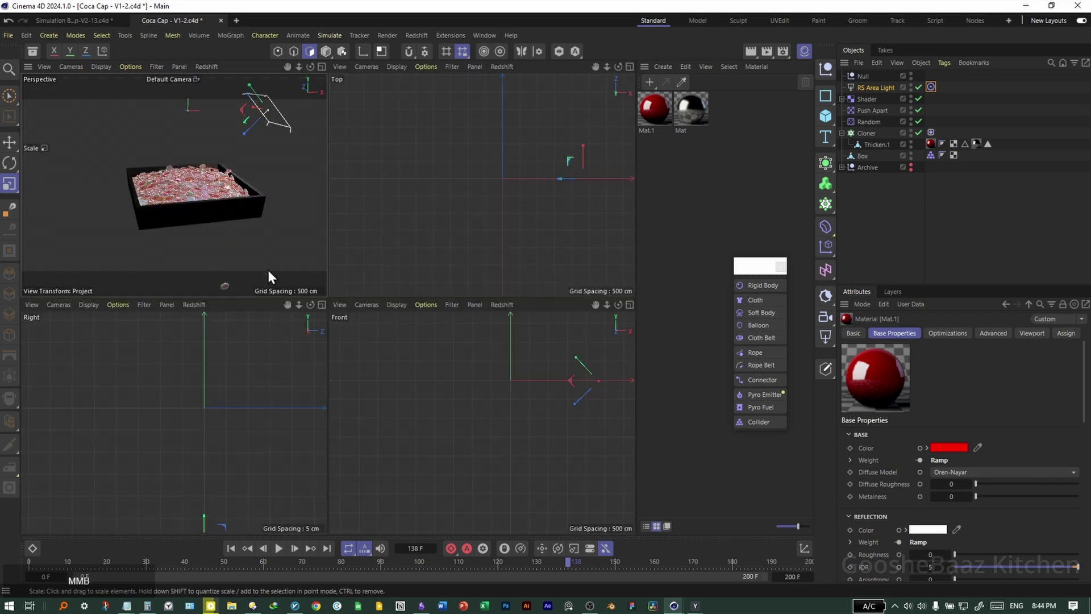
- In the front view, move the area light down and outward so it stands beside the box just above the caps
{"action": "middle_click", "coordinate": [465, 377]}
{"action": "left_click_drag", "start_coordinate": [426, 305], "coordinate": [392, 299]}
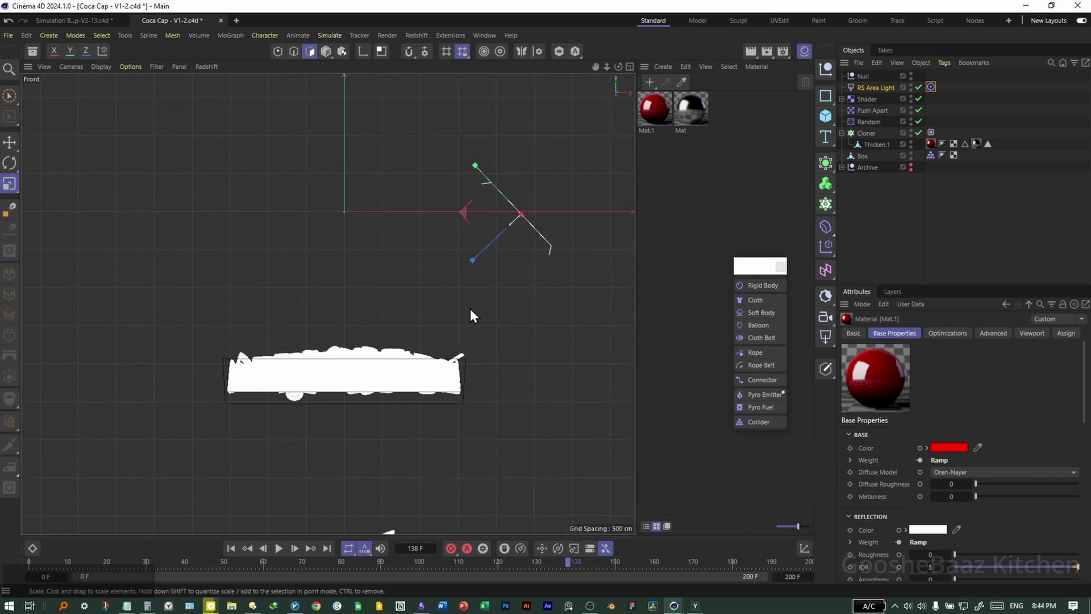
{"action": "key", "text": "e"}
{"action": "mouse_move", "coordinate": [529, 304]}
{"action": "left_mouse_down"}
{"action": "mouse_move", "coordinate": [571, 324]}
{"action": "mouse_move", "coordinate": [577, 392]}
{"action": "mouse_move", "coordinate": [588, 371]}
{"action": "mouse_move", "coordinate": [580, 397]}
{"action": "left_mouse_up"}
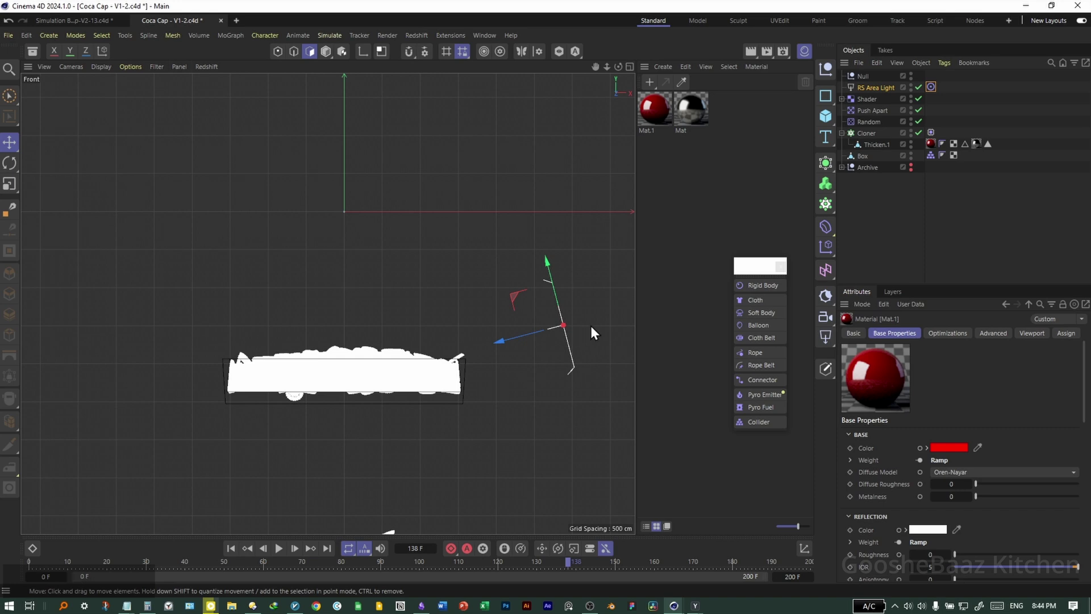
{"action": "middle_click", "coordinate": [423, 394]}
{"action": "middle_click", "coordinate": [295, 344]}
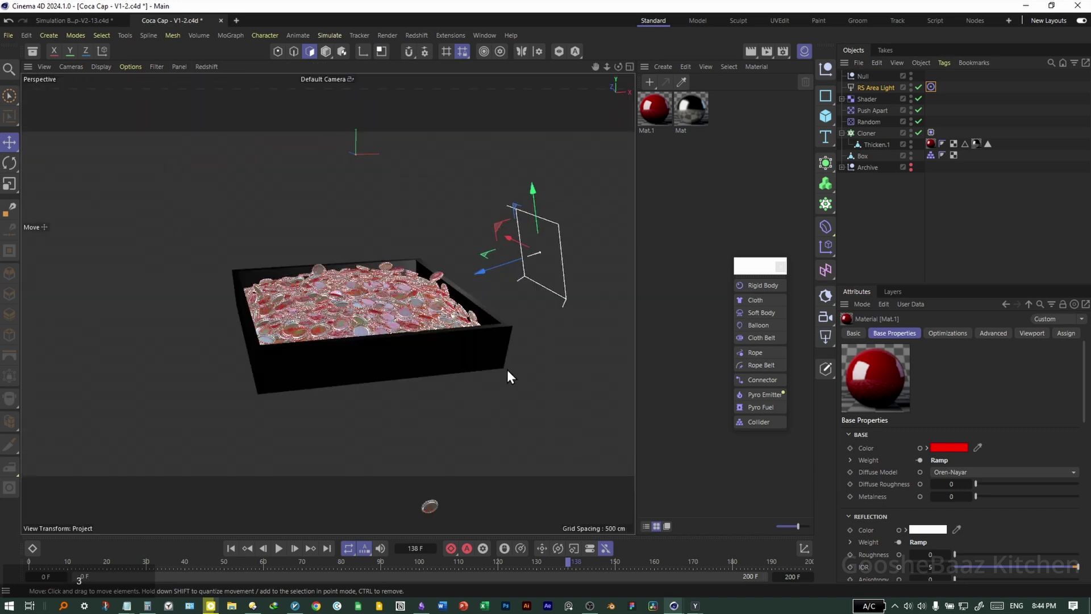
- Add a Redshift camera and copy the area light's Target tag onto it
{"action": "left_click", "coordinate": [826, 318]}
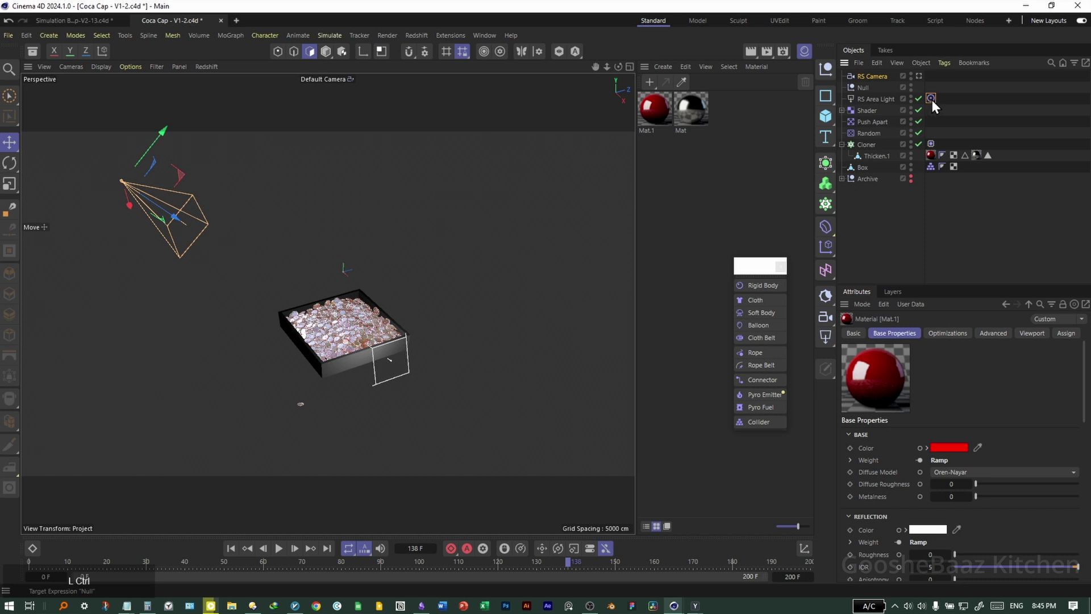
{"action": "left_click_drag", "start_coordinate": [930, 98], "coordinate": [930, 76], "text": "ctrl"}
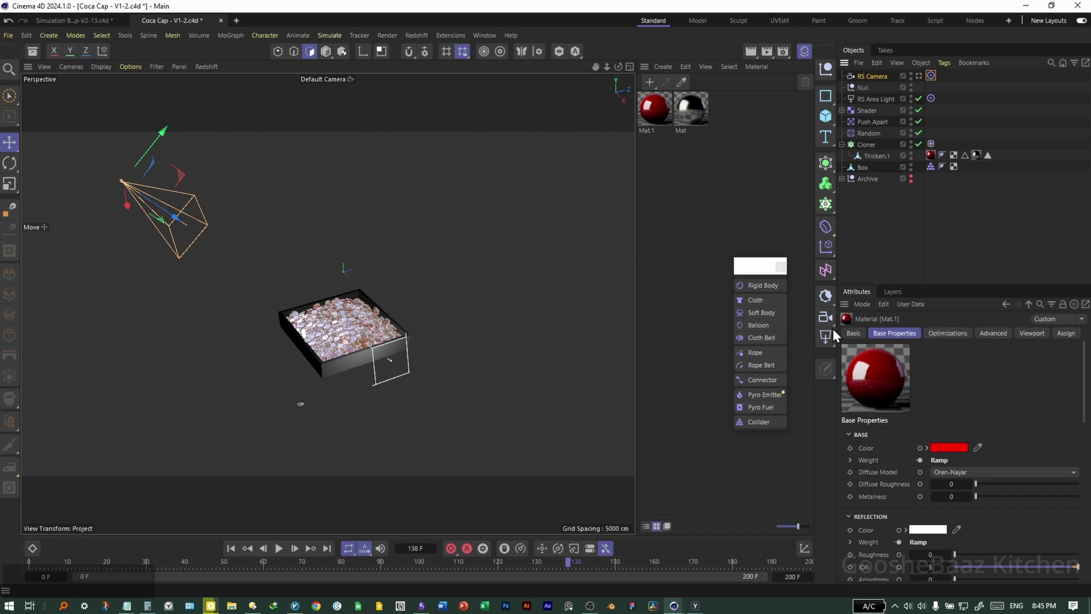
- Reset the RS Camera's transform, raise it above the box, and set its focal length to 150 mm
{"action": "key", "text": "alt+0"}
{"action": "left_click_drag", "start_coordinate": [343, 328], "coordinate": [343, 276]}
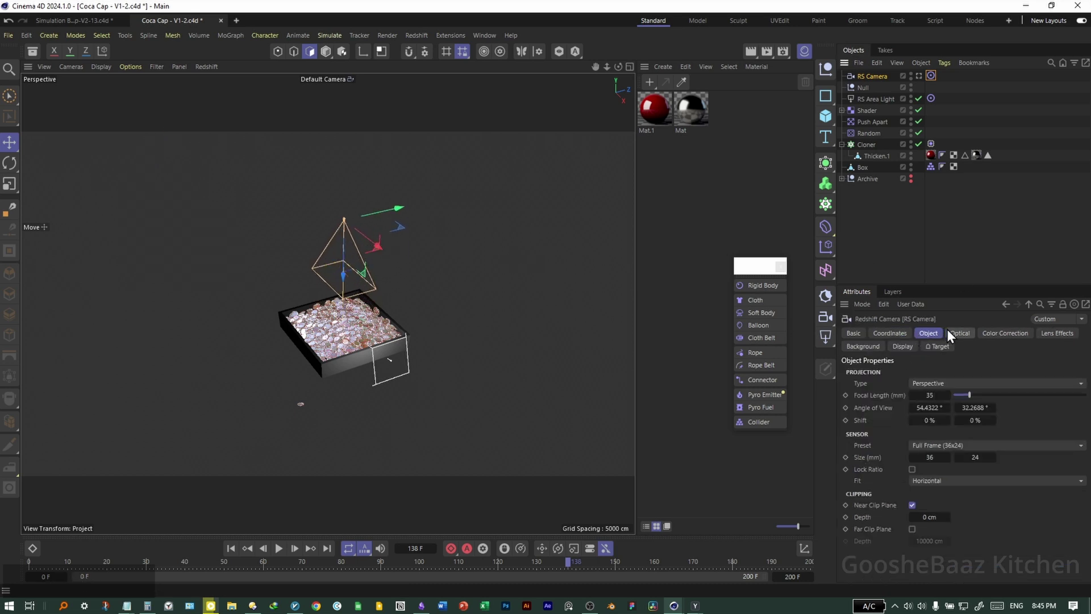
{"action": "left_click", "coordinate": [929, 395]}
{"action": "type", "text": "150"}
{"action": "key", "text": "Return"}
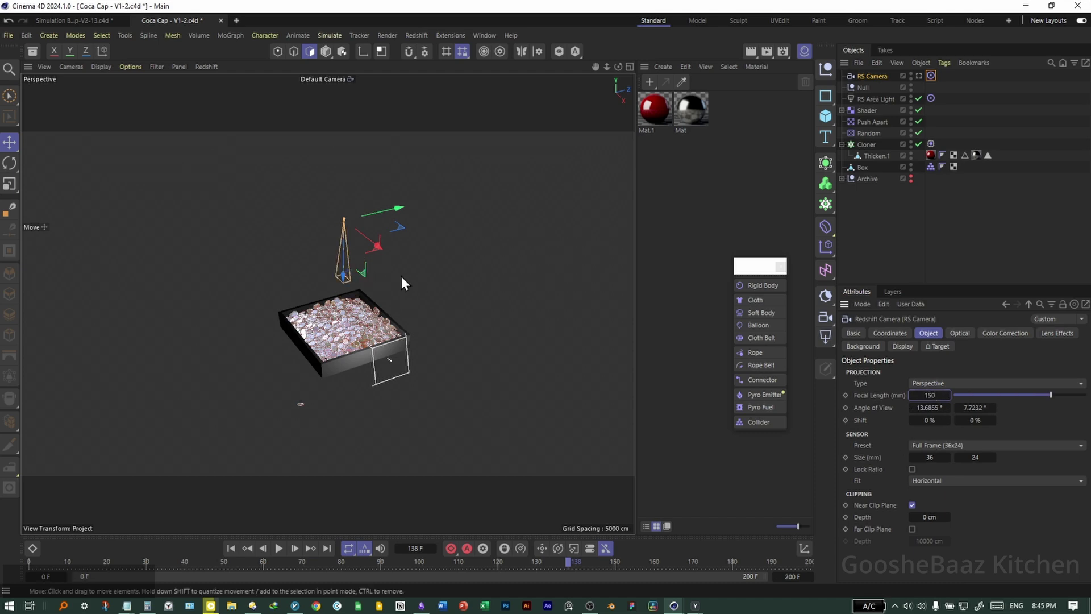
- Look through the RS Camera and raise its Y position to about 8854 cm to frame more of the caps
{"action": "left_click", "coordinate": [918, 74]}
{"action": "left_click", "coordinate": [889, 333]}
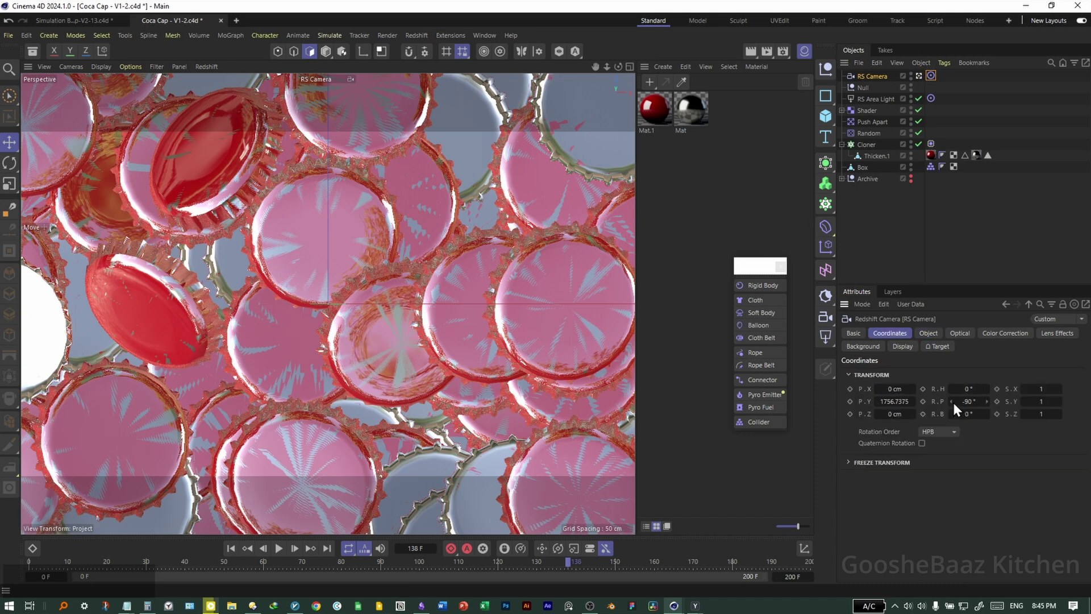
{"action": "left_click_drag", "start_coordinate": [913, 401], "coordinate": [896, 401]}
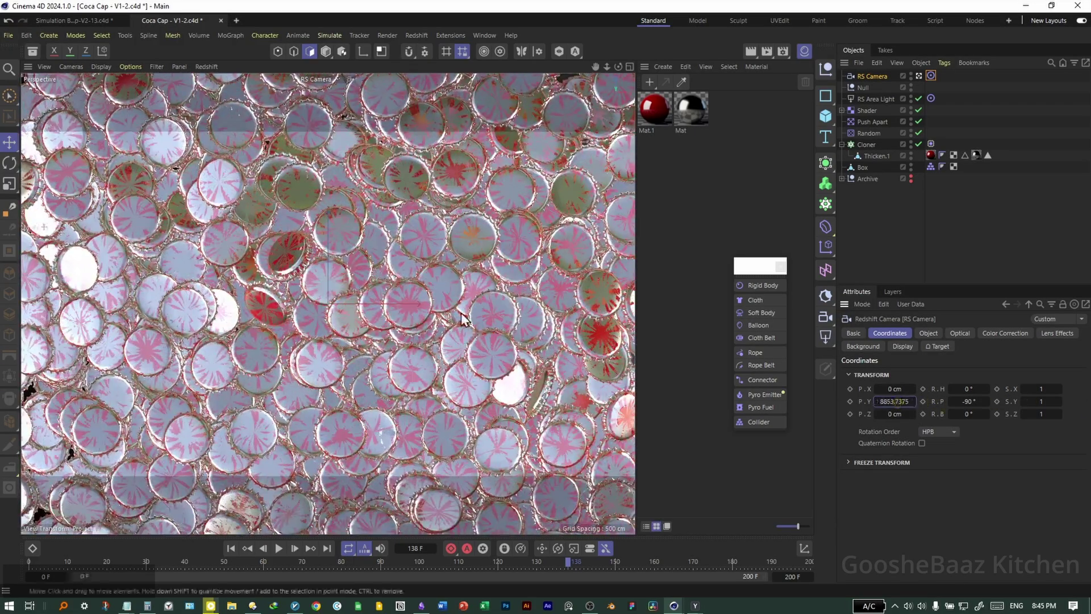
{"action": "left_click", "coordinate": [710, 216]}
- Open the Redshift RenderView and start the interactive render
{"action": "left_click", "coordinate": [767, 51]}
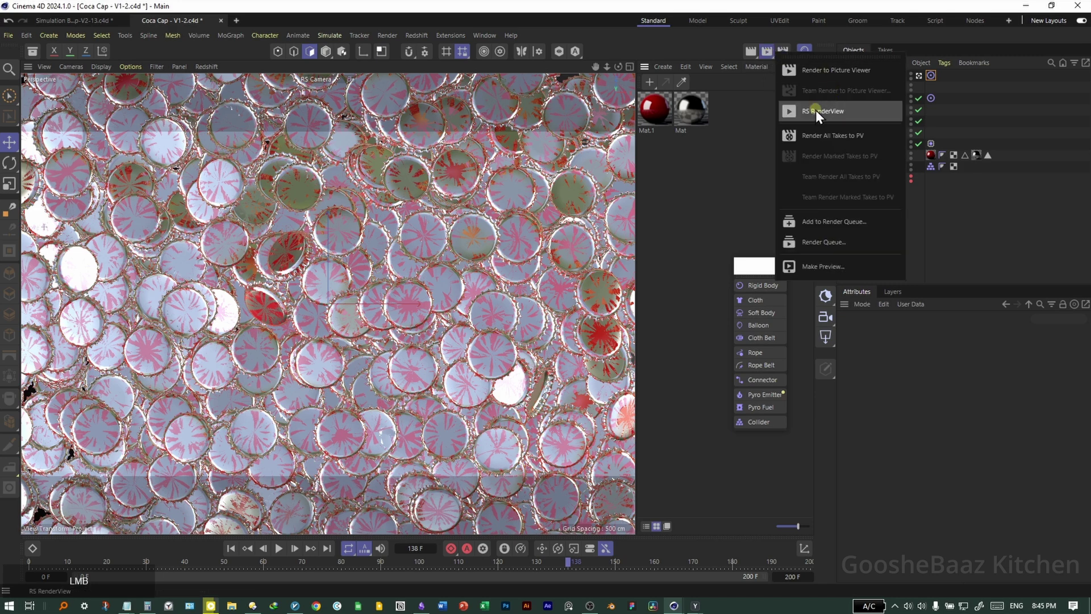
{"action": "left_click", "coordinate": [850, 111]}
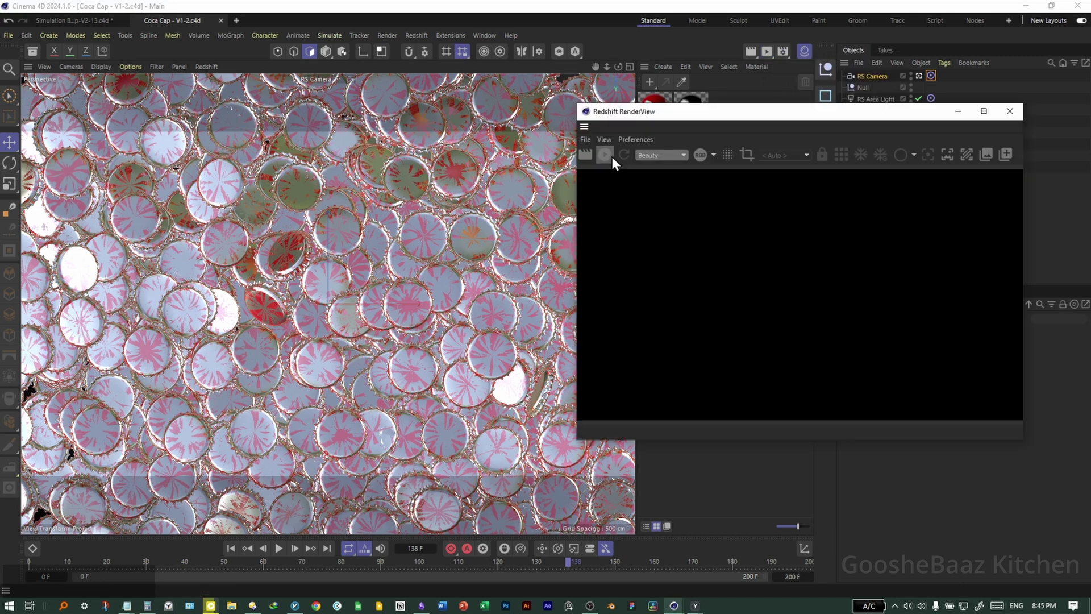
{"action": "left_click", "coordinate": [605, 155]}
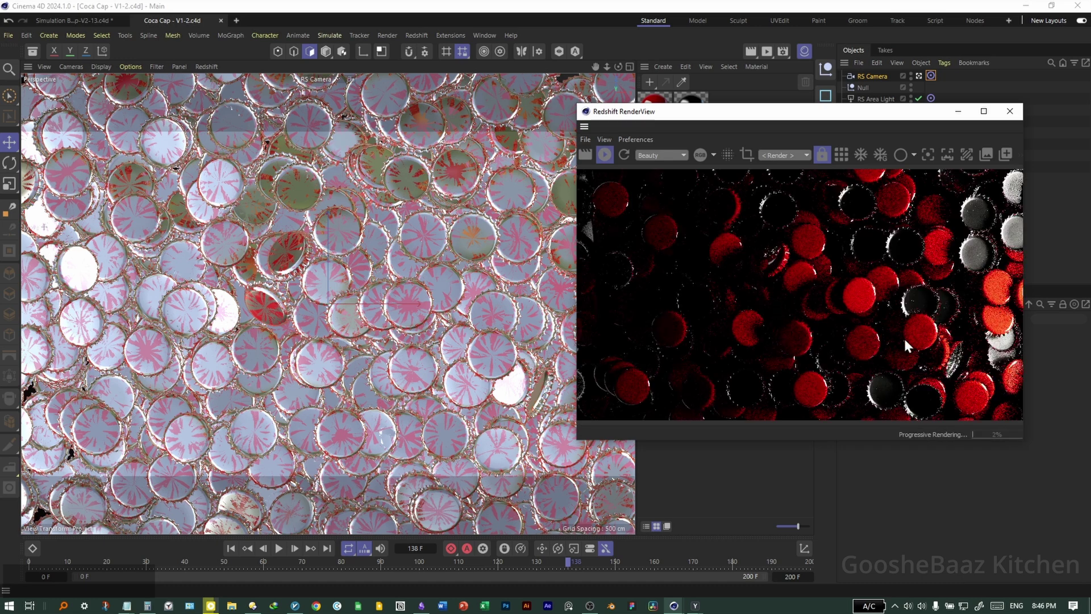
- Hide the material manager, then dock the Redshift RenderView beside the object list and widen it
{"action": "left_click_drag", "start_coordinate": [873, 111], "coordinate": [897, 188]}
{"action": "left_click", "coordinate": [808, 50]}
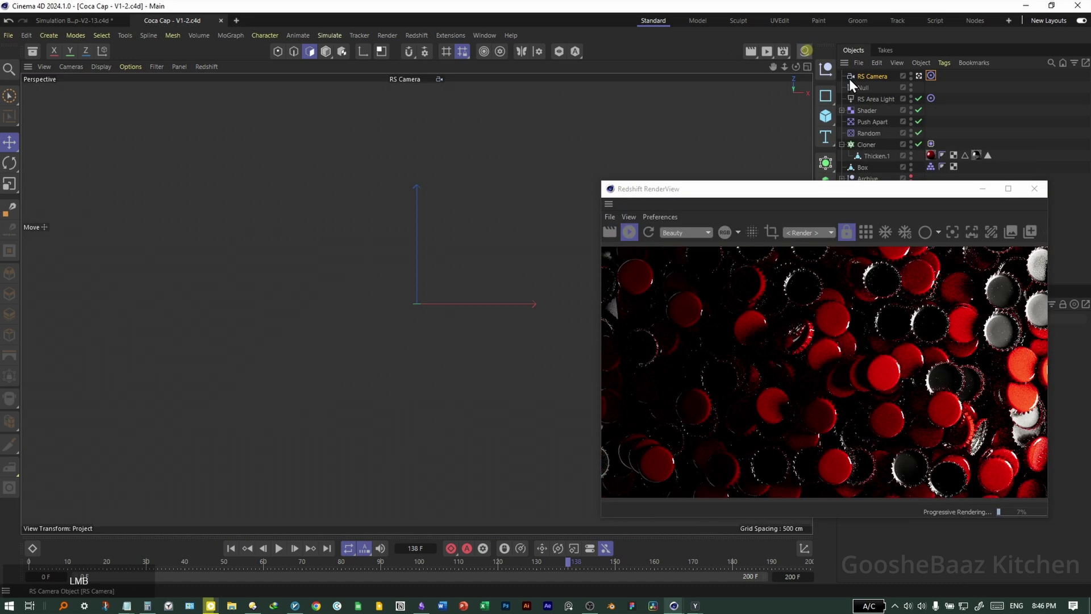
{"action": "left_click_drag", "start_coordinate": [835, 79], "coordinate": [625, 79]}
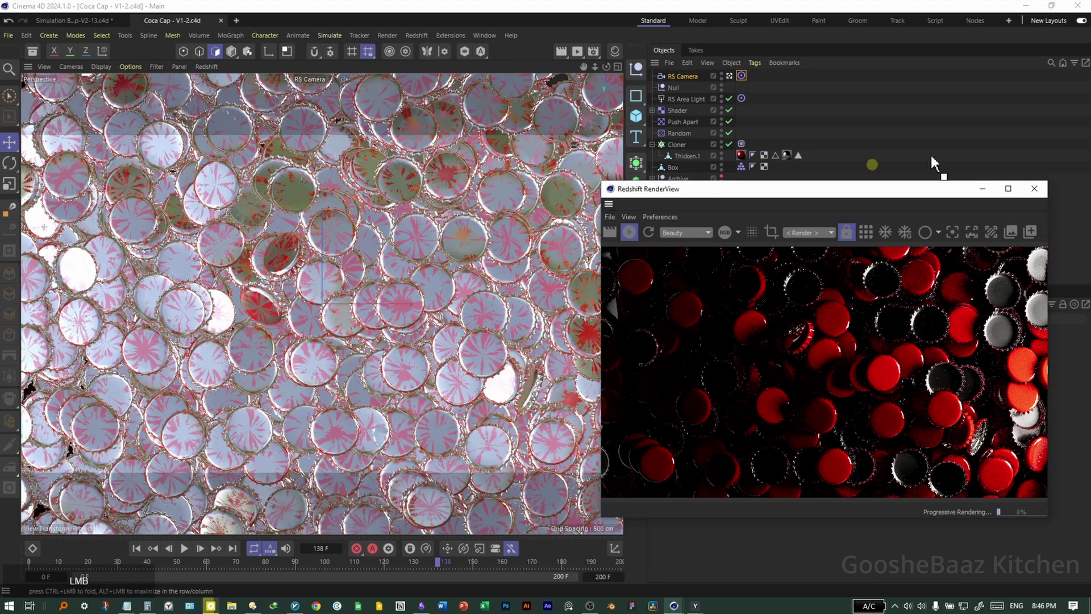
{"action": "left_click_drag", "start_coordinate": [1071, 112], "coordinate": [1080, 106]}
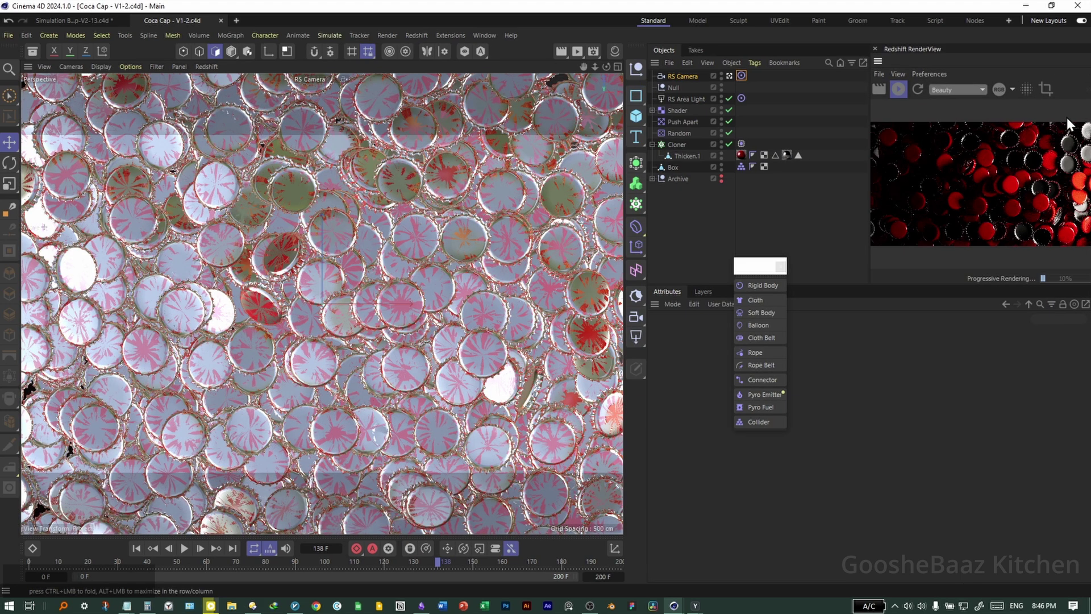
{"action": "left_click_drag", "start_coordinate": [870, 151], "coordinate": [817, 151]}
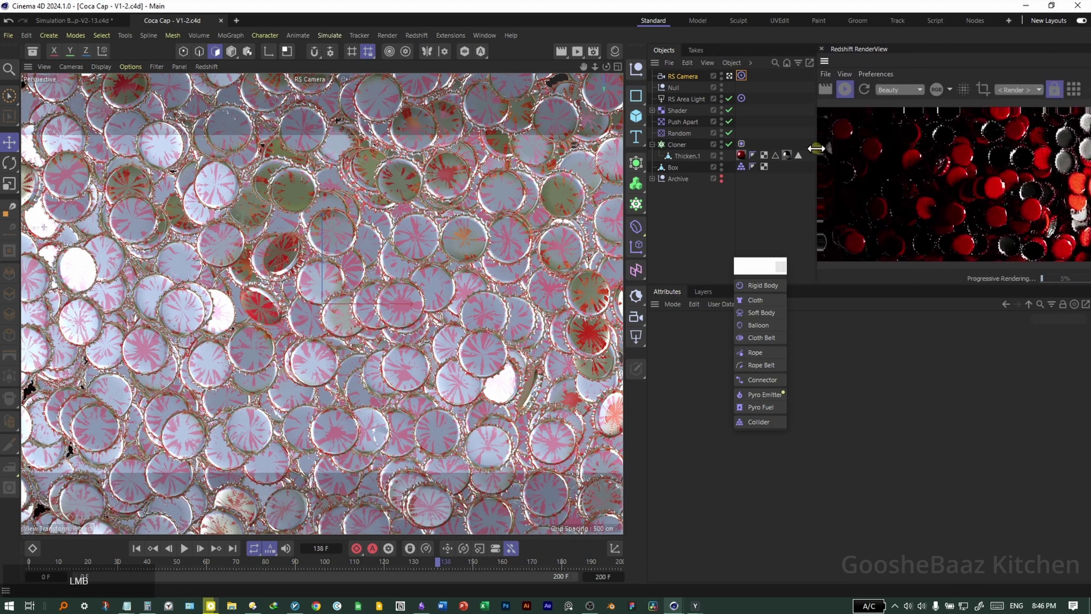
{"action": "mouse_move", "coordinate": [1011, 278]}
{"action": "scroll", "coordinate": [944, 158], "scroll_direction": "up", "scroll_amount": 5}
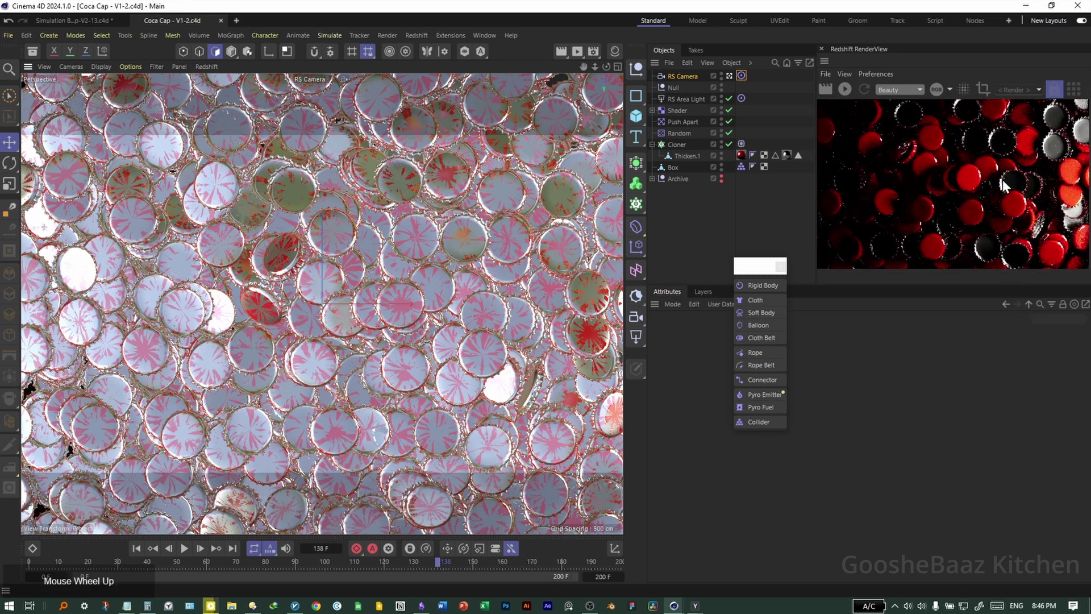
{"action": "scroll", "coordinate": [966, 178], "scroll_direction": "down", "scroll_amount": 5}
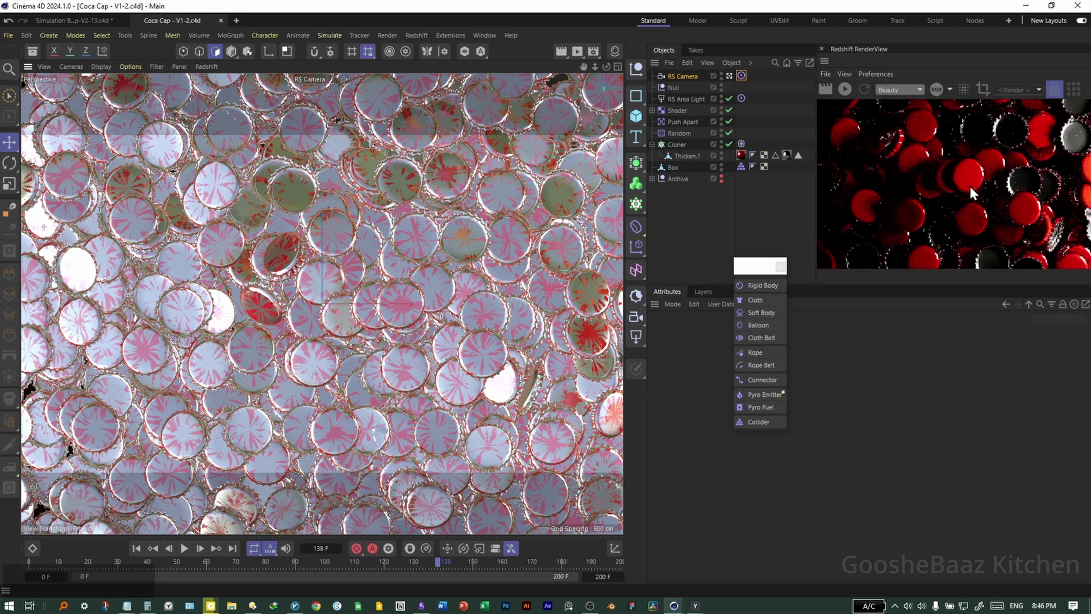
- Disable the Cloner, return to frame 0, and enlarge the single cap in the Top view
{"action": "left_click", "coordinate": [728, 144]}
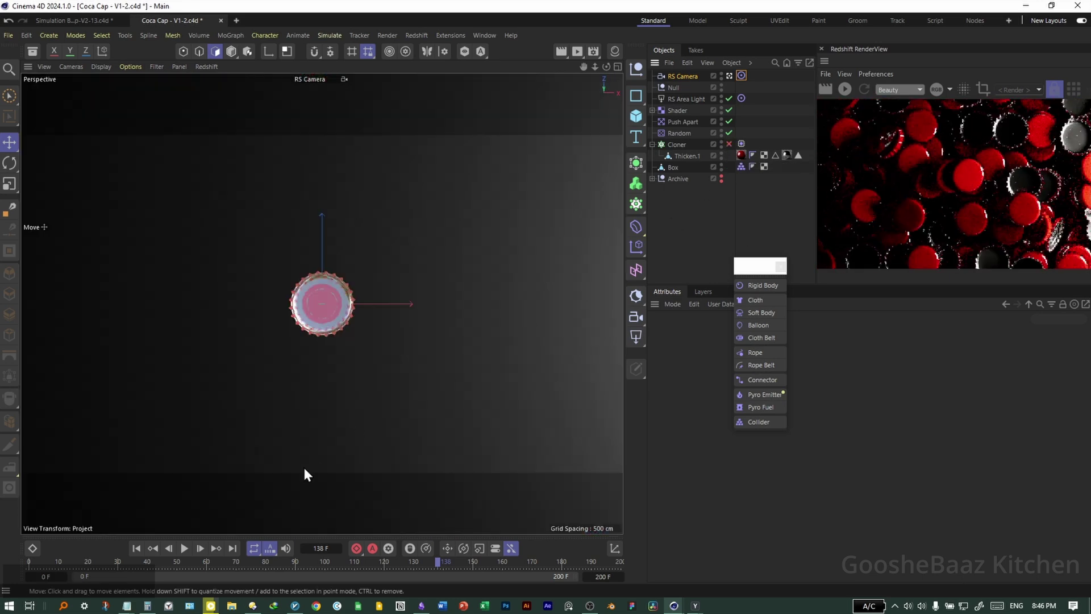
{"action": "key", "text": "shift+f"}
{"action": "middle_click", "coordinate": [450, 202]}
{"action": "middle_click", "coordinate": [476, 214]}
{"action": "left_click_drag", "start_coordinate": [353, 298], "coordinate": [426, 314]}
{"action": "left_click_drag", "start_coordinate": [426, 315], "coordinate": [462, 310]}
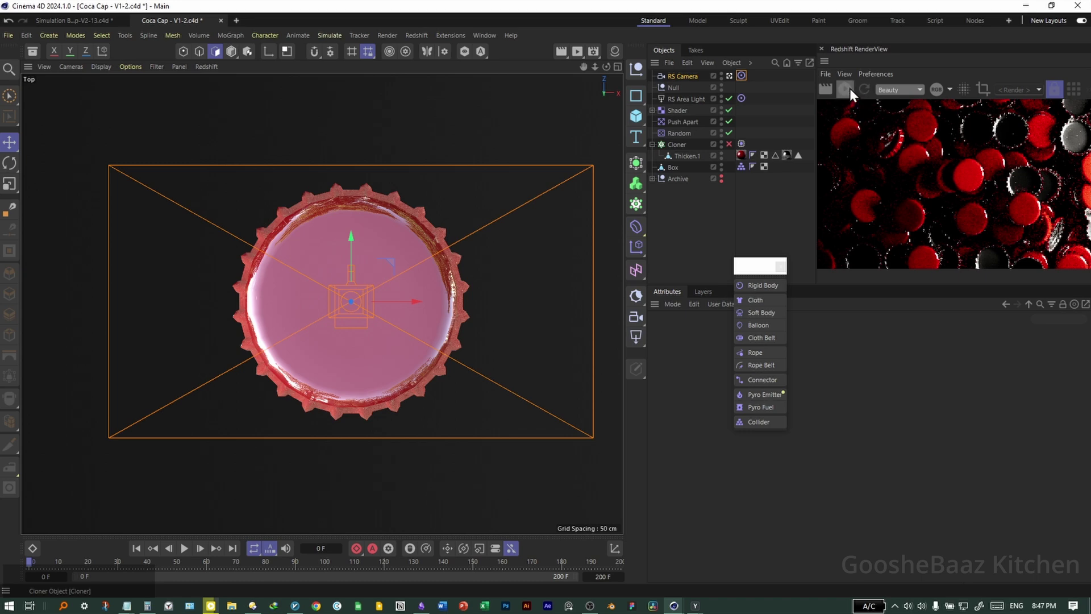
- Create a new Redshift material and add Coca-Cola-logo.png to its node graph as a texture
{"action": "left_click", "coordinate": [614, 51]}
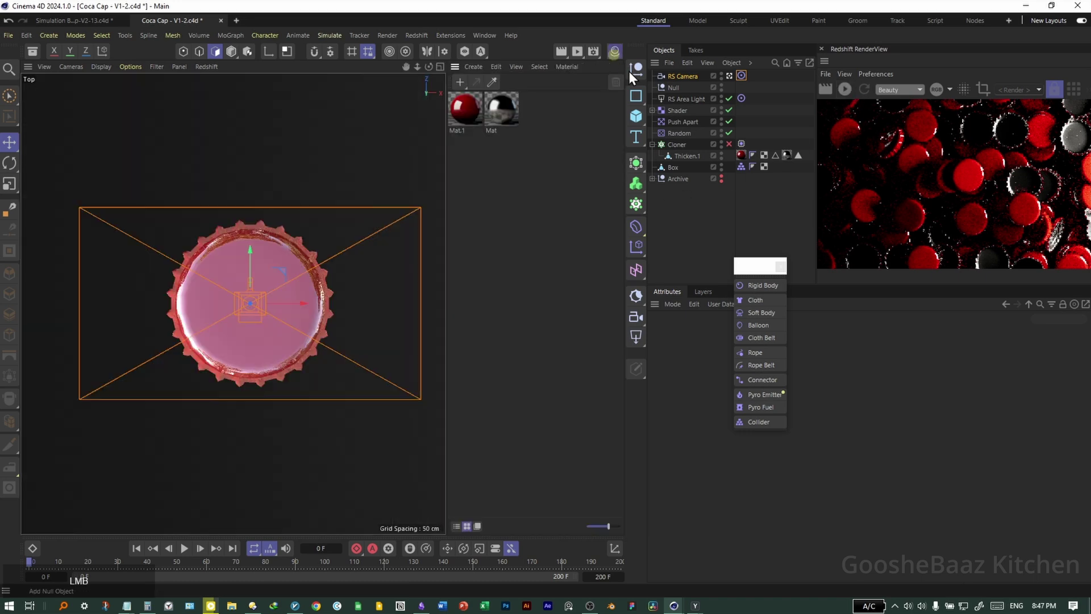
{"action": "double_click", "coordinate": [547, 178]}
{"action": "double_click", "coordinate": [471, 121]}
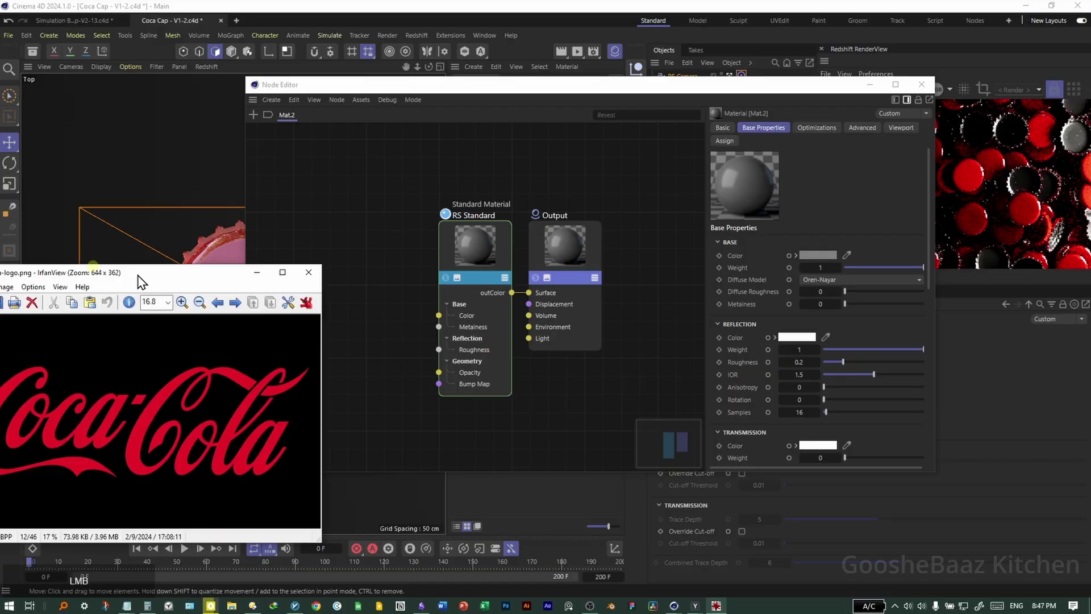
{"action": "left_click_drag", "start_coordinate": [139, 276], "coordinate": [625, 83]}
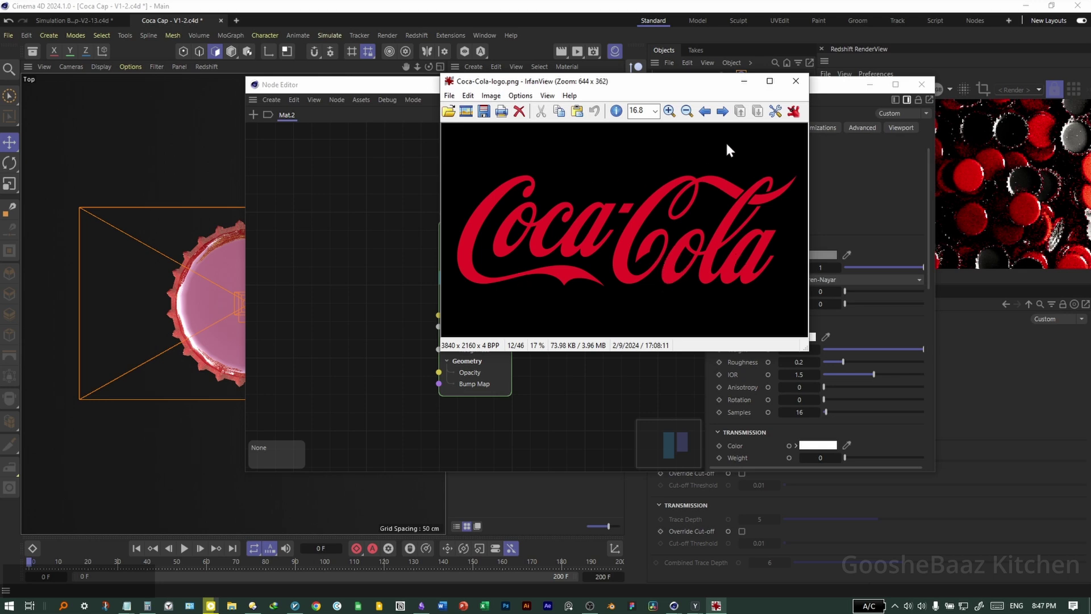
{"action": "left_click", "coordinate": [797, 87]}
{"action": "left_click_drag", "start_coordinate": [0, 278], "coordinate": [370, 253]}
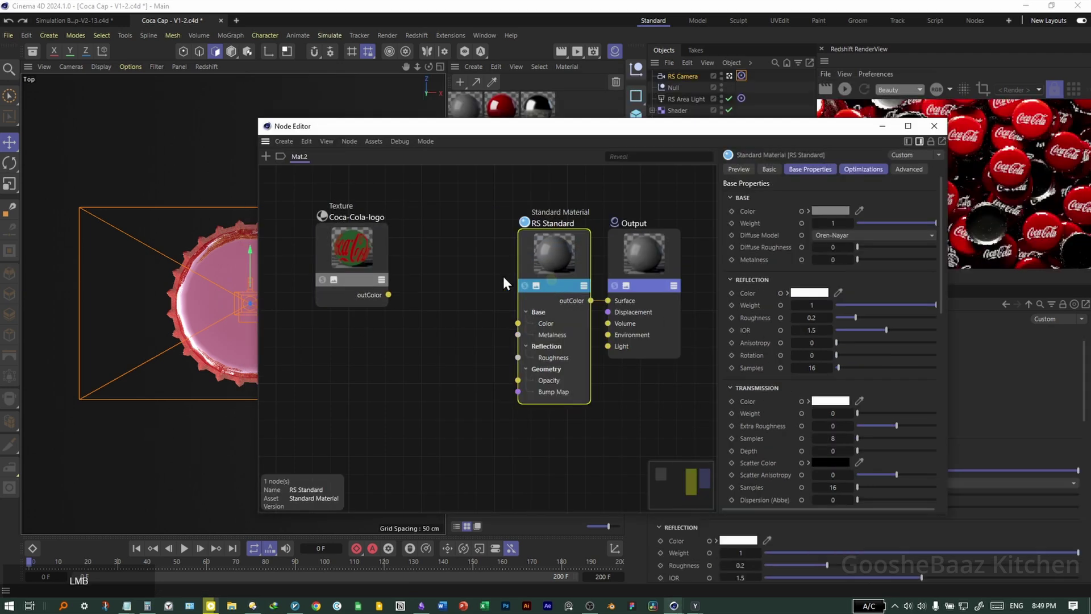
- Delete the RS Standard node from Mat.2 and add a Ramp node
{"action": "left_click_drag", "start_coordinate": [526, 267], "coordinate": [485, 286]}
{"action": "key", "text": "Delete"}
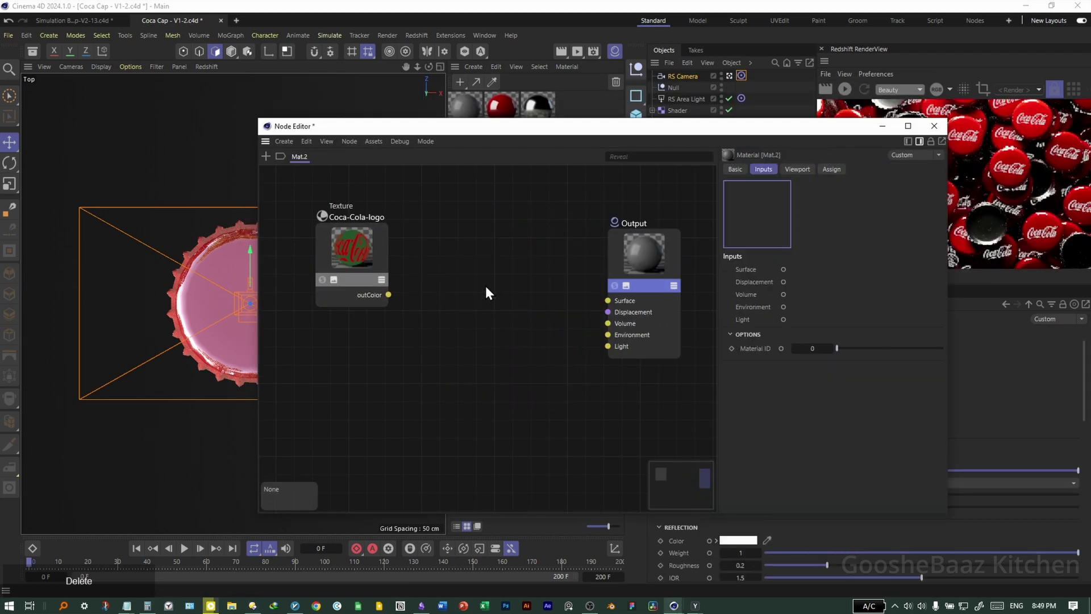
{"action": "left_click_drag", "start_coordinate": [390, 294], "coordinate": [447, 372]}
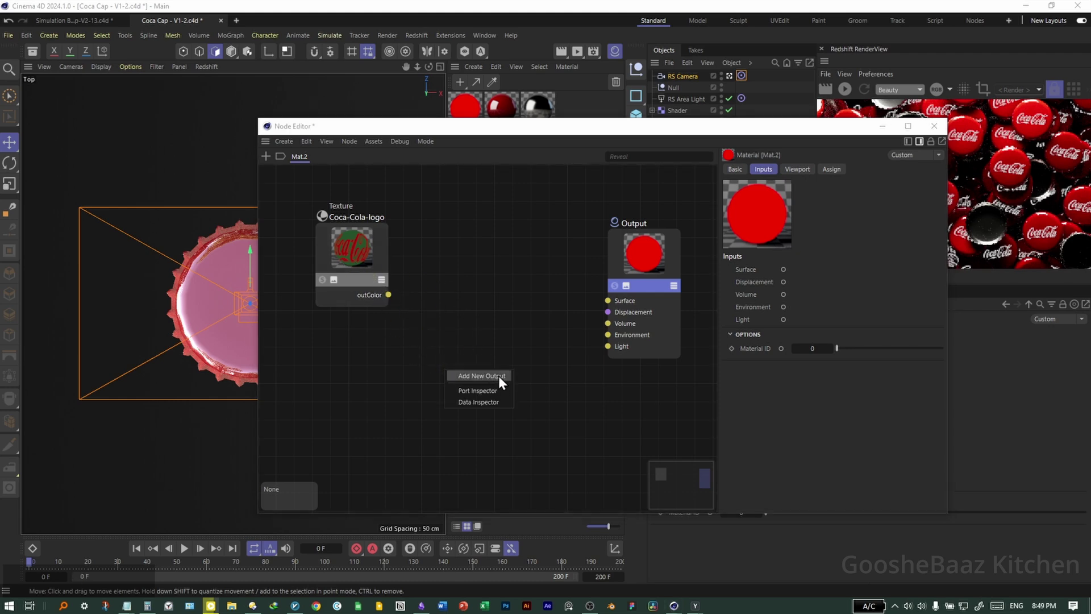
{"action": "double_click", "coordinate": [495, 334]}
{"action": "type", "text": "ramp"}
{"action": "double_click", "coordinate": [522, 278]}
- Connect the logo texture to the Ramp's Alt Input and the Ramp's outColor to the Output's Surface
{"action": "left_click_drag", "start_coordinate": [388, 294], "coordinate": [453, 301]}
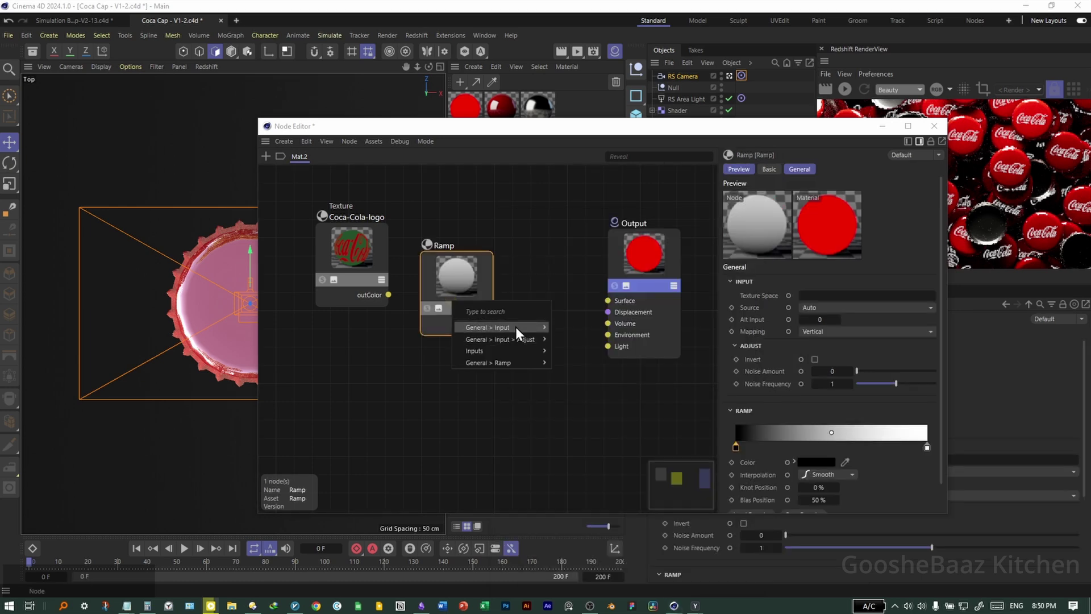
{"action": "mouse_move", "coordinate": [516, 327]}
{"action": "left_click", "coordinate": [588, 352]}
{"action": "left_click_drag", "start_coordinate": [496, 325], "coordinate": [609, 304]}
{"action": "left_click_drag", "start_coordinate": [471, 291], "coordinate": [514, 301]}
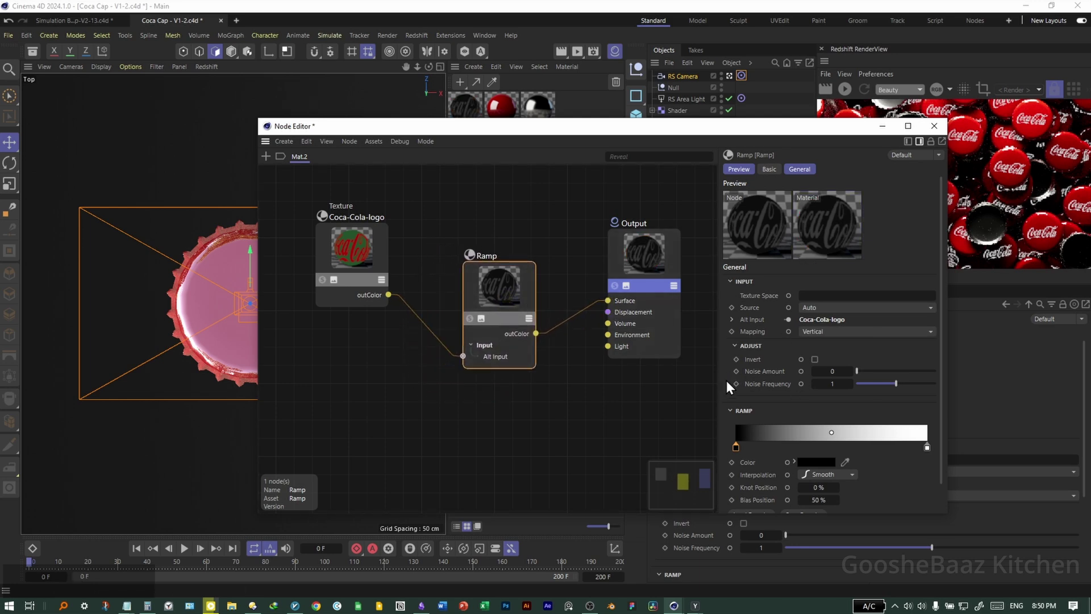
- Set the interpolation of all ramp knots to Step and move the white knot to about 14%
{"action": "scroll", "coordinate": [755, 383], "scroll_direction": "down", "scroll_amount": 1}
{"action": "right_click", "coordinate": [890, 405]}
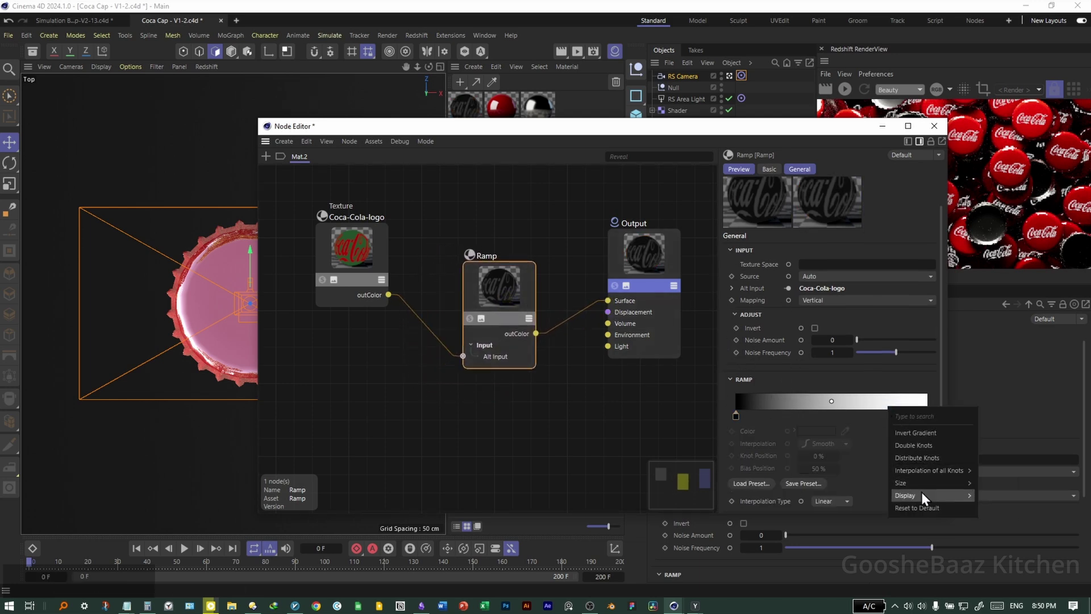
{"action": "mouse_move", "coordinate": [937, 470]}
{"action": "left_click", "coordinate": [995, 522]}
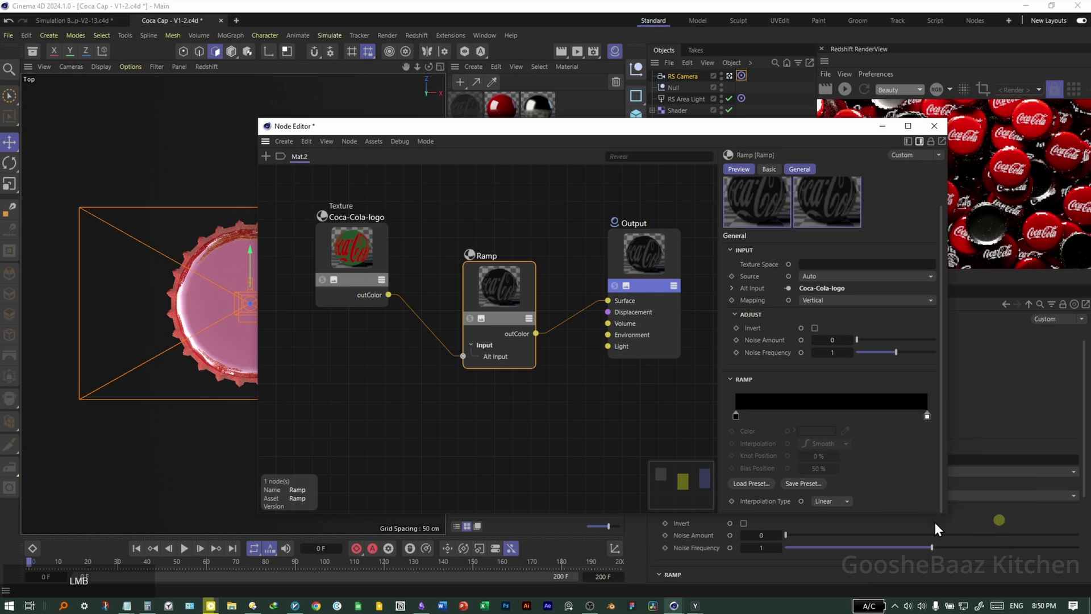
{"action": "left_click_drag", "start_coordinate": [926, 416], "coordinate": [762, 418]}
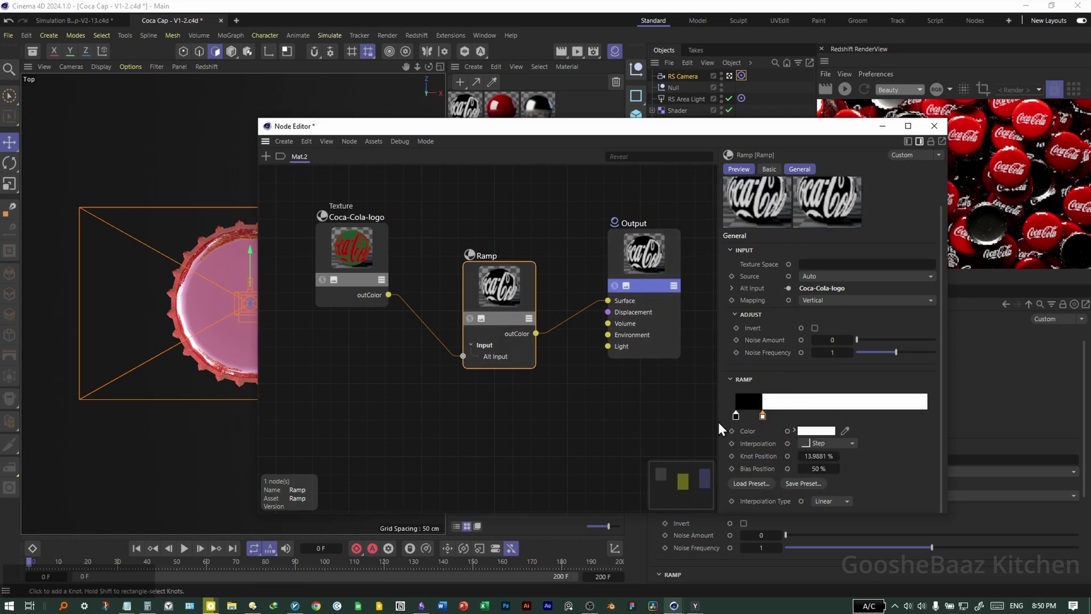
- Add a Material Layer node and connect the Ramp's outColor to its Base Material Color
{"action": "scroll", "coordinate": [579, 324], "scroll_direction": "down", "scroll_amount": 4}
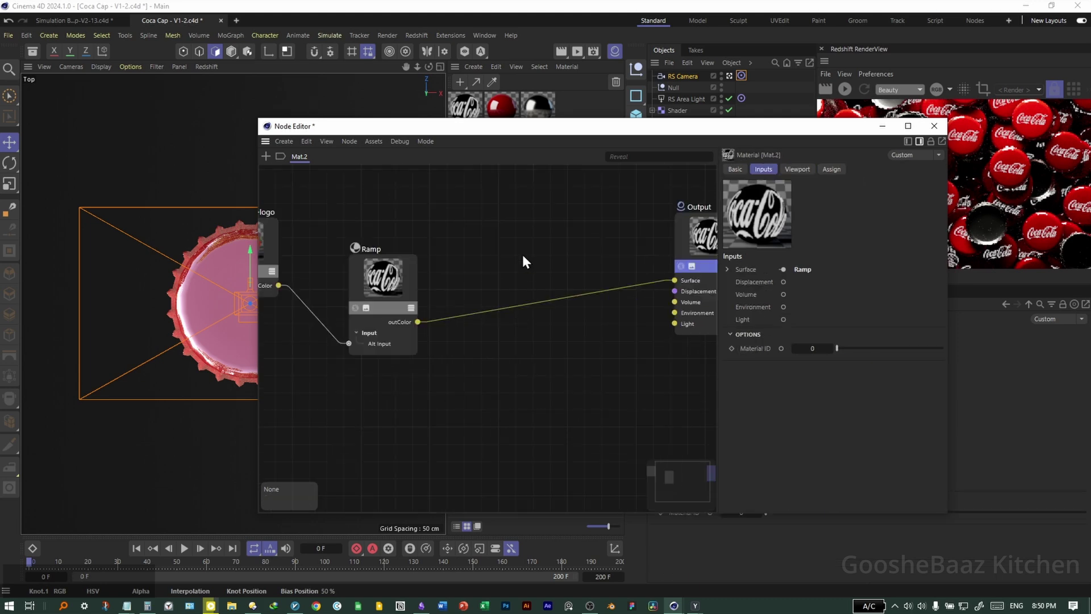
{"action": "left_click", "coordinate": [525, 254]}
{"action": "double_click", "coordinate": [525, 255]}
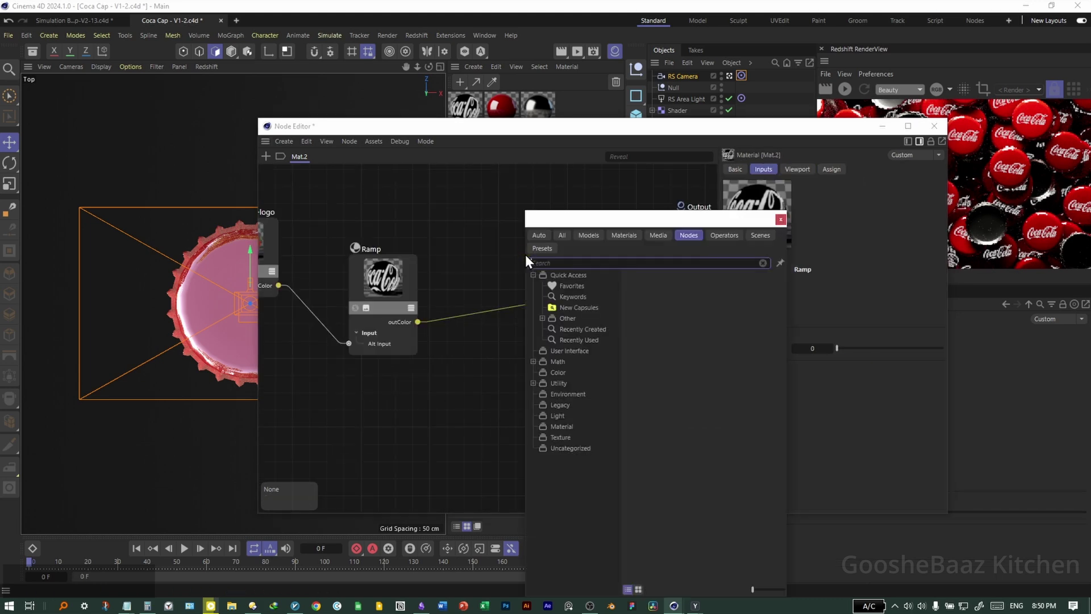
{"action": "type", "text": "matter"}
{"action": "key", "text": "ctrl+a"}
{"action": "key", "text": "BackSpace"}
{"action": "type", "text": "laye"}
{"action": "key", "text": "Return"}
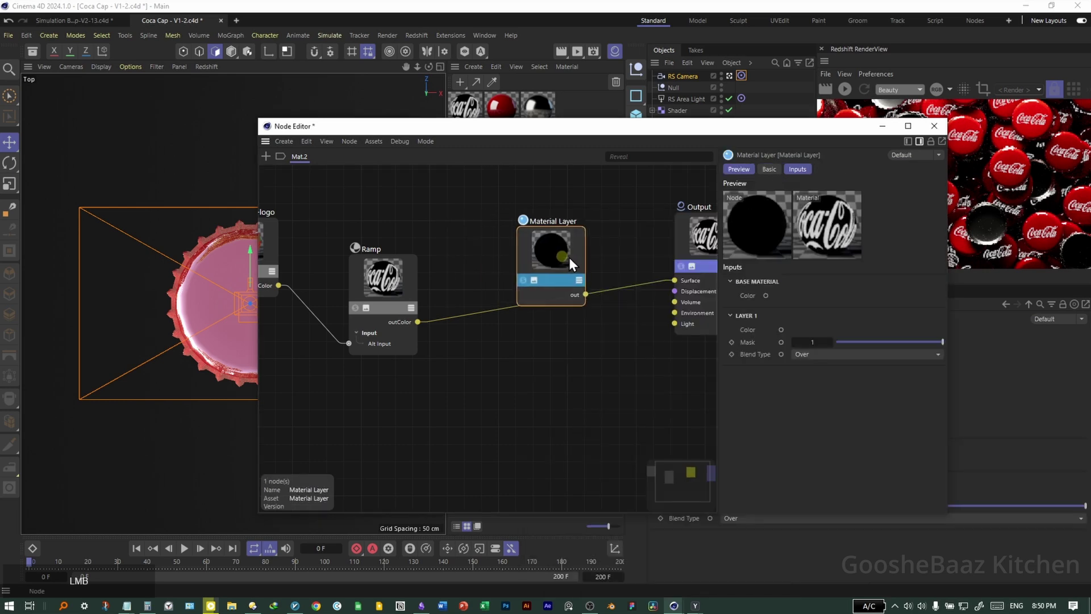
{"action": "left_click", "coordinate": [553, 278]}
{"action": "mouse_move", "coordinate": [592, 294]}
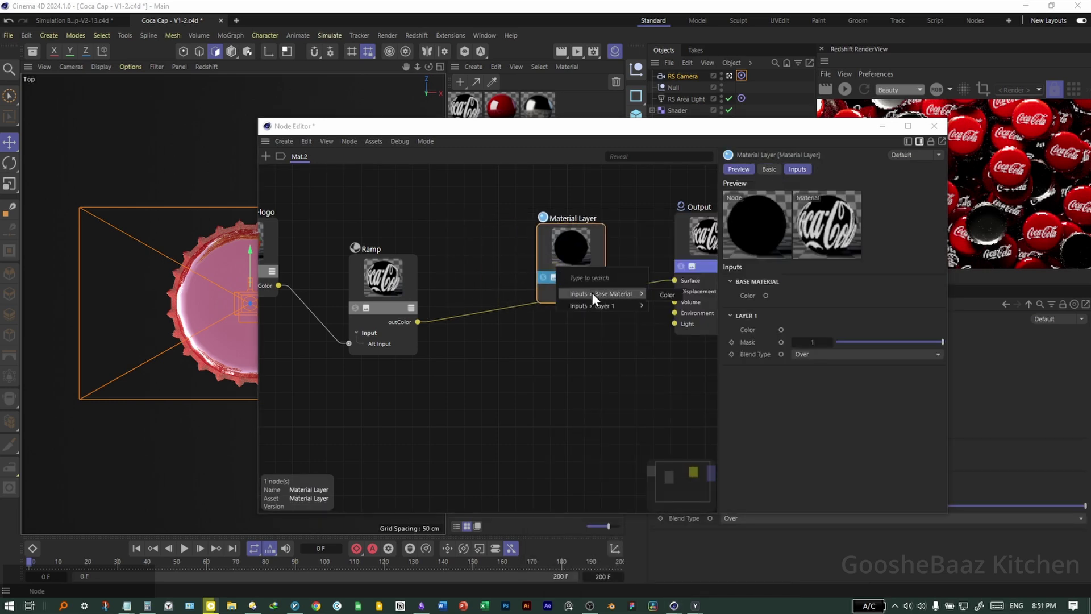
{"action": "left_click", "coordinate": [663, 295]}
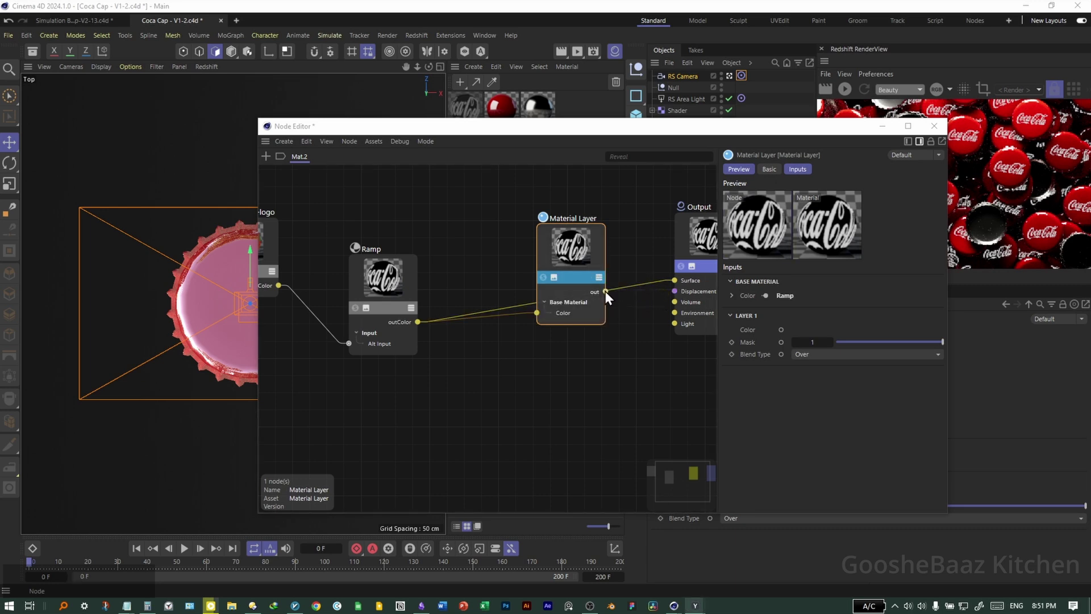
- Apply Mat.2 to the Thicken.1 cap with Cubic projection and tiling off, and enable Texture mode
{"action": "left_click_drag", "start_coordinate": [741, 130], "coordinate": [392, 517]}
{"action": "left_click_drag", "start_coordinate": [464, 109], "coordinate": [684, 157]}
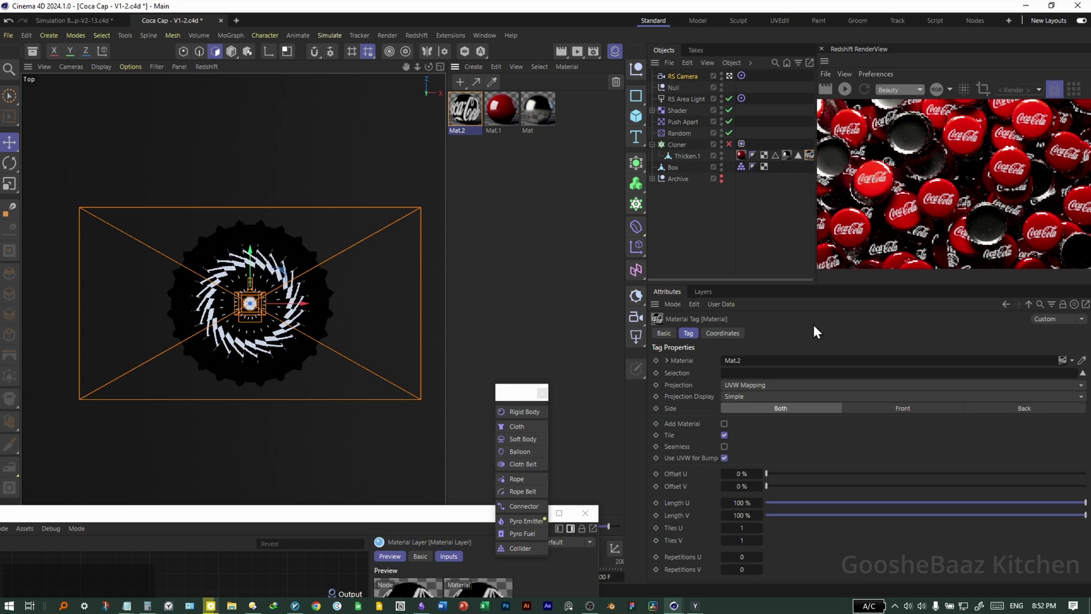
{"action": "left_click", "coordinate": [745, 385]}
{"action": "left_click", "coordinate": [753, 438]}
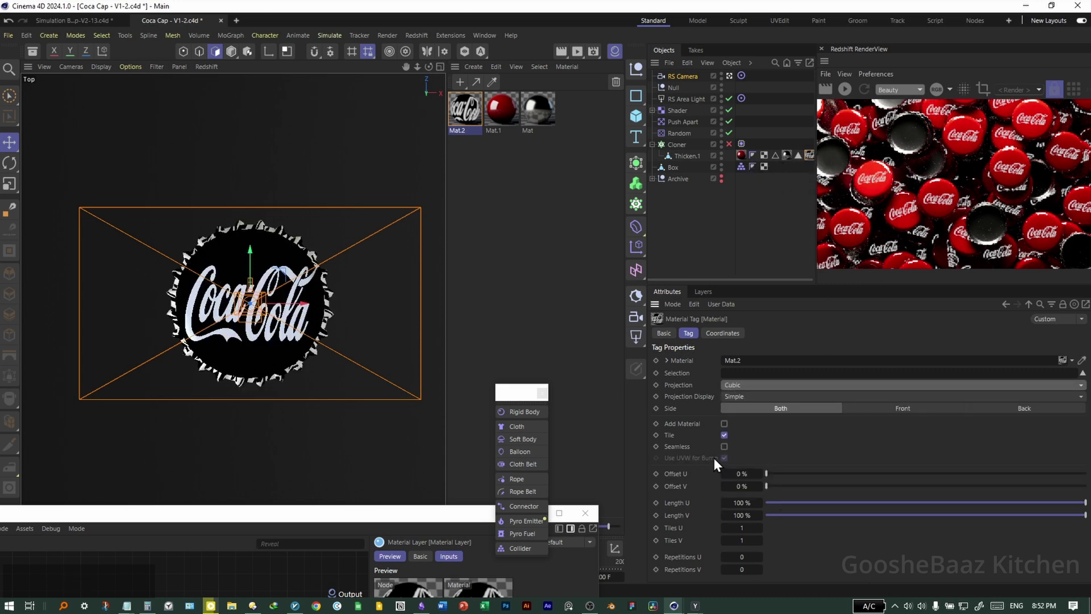
{"action": "left_click", "coordinate": [723, 435]}
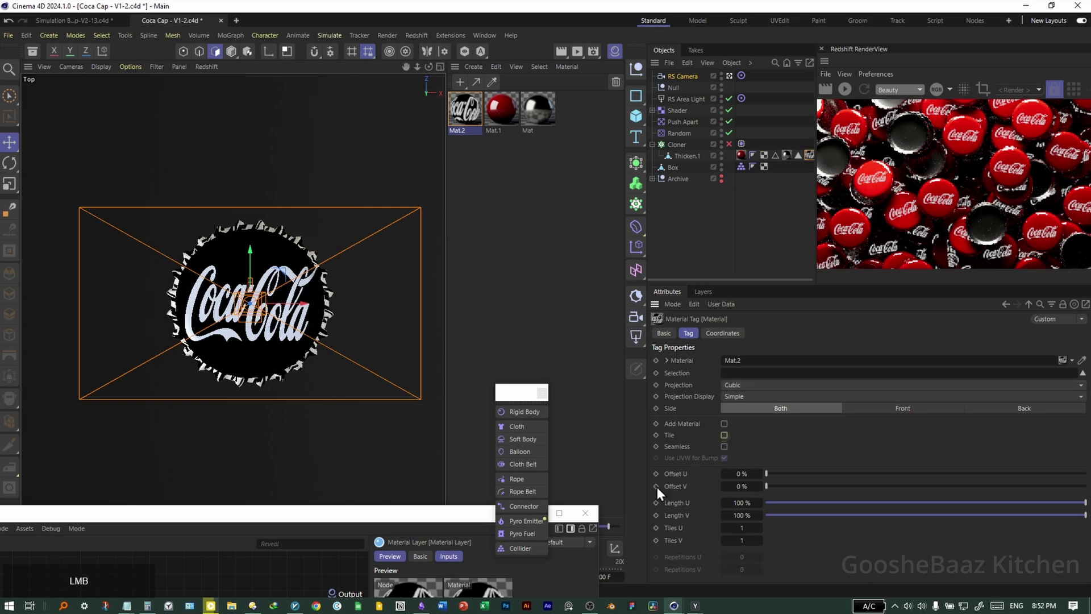
{"action": "left_click", "coordinate": [247, 51]}
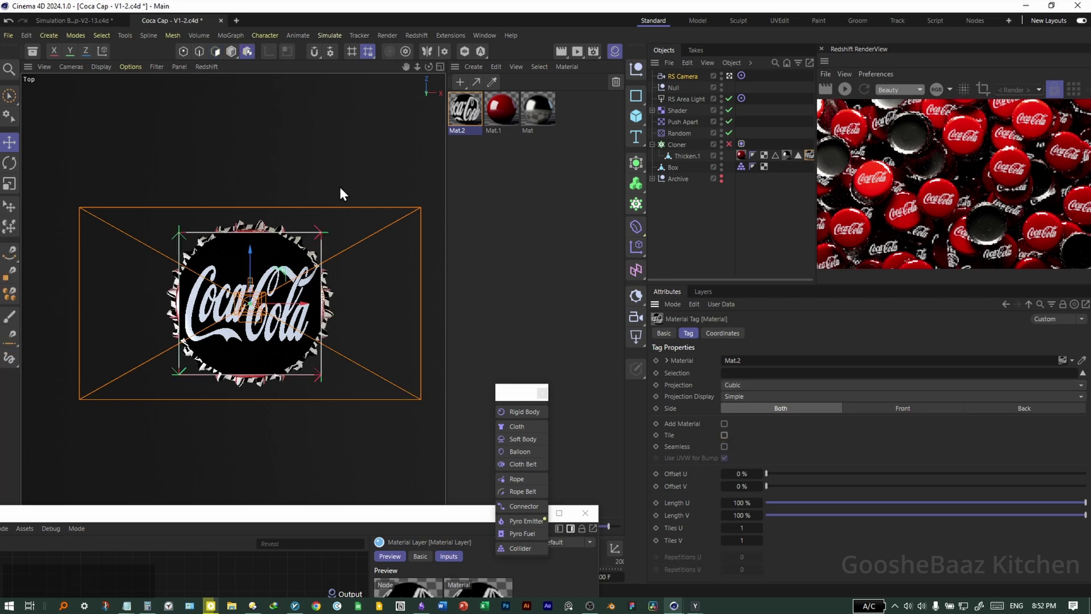
- Scale down the Mat.2 texture projection so the whole Coca-Cola logo fits centred on the cap's flat top face
{"action": "key", "text": "t"}
{"action": "left_click_drag", "start_coordinate": [397, 280], "coordinate": [200, 318]}
{"action": "left_click_drag", "start_coordinate": [293, 233], "coordinate": [327, 250]}
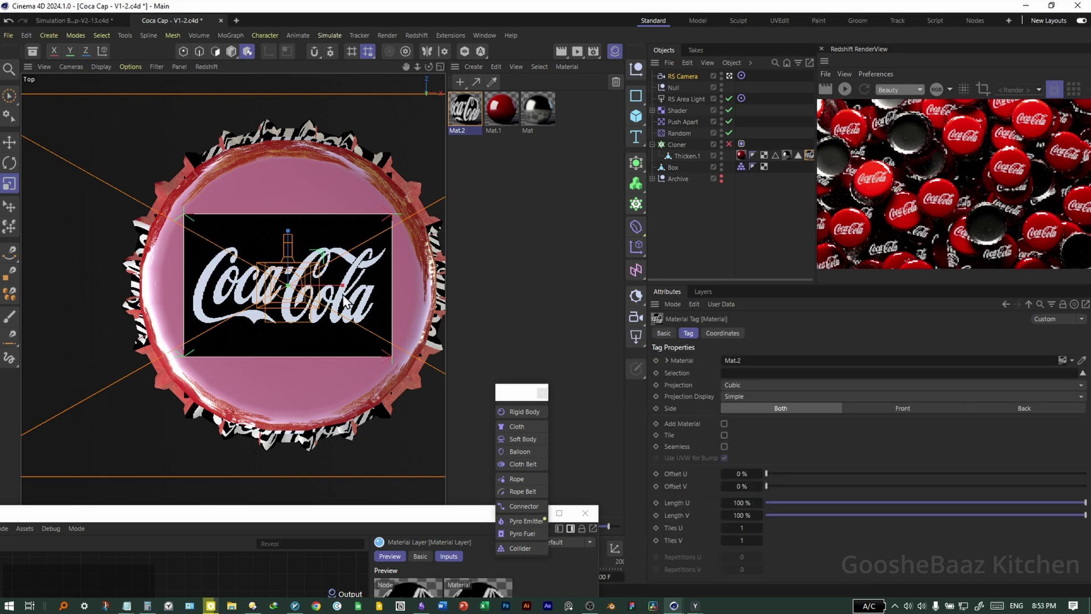
{"action": "middle_click_drag", "start_coordinate": [270, 225], "coordinate": [226, 247], "text": "alt"}
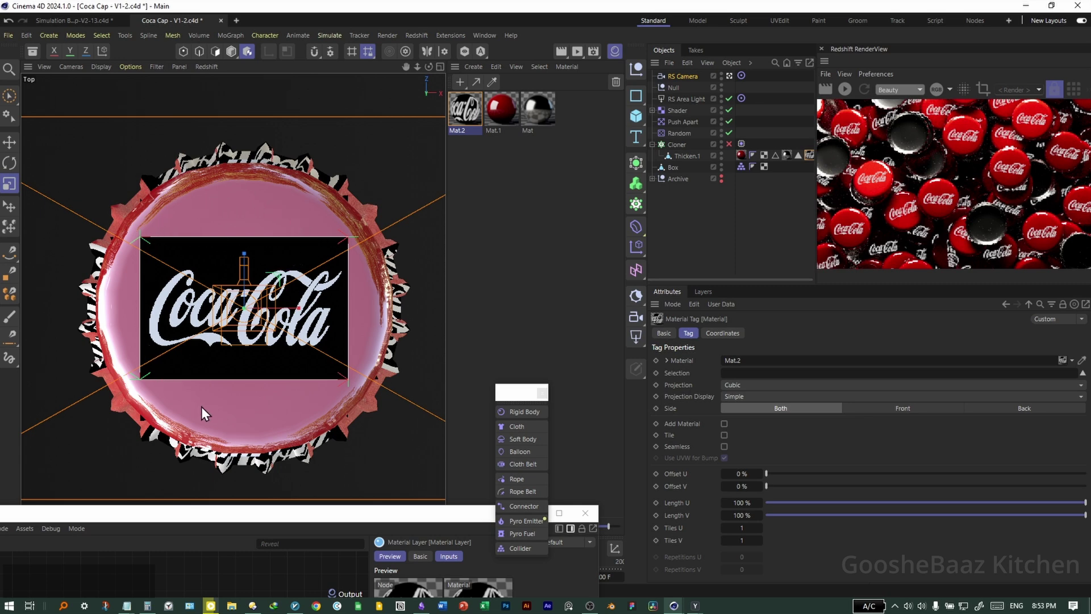
- Rename the Thicken.1 object as Cap
{"action": "left_click", "coordinate": [689, 157]}
{"action": "double_click", "coordinate": [688, 157]}
{"action": "key", "text": "ctrl+x"}
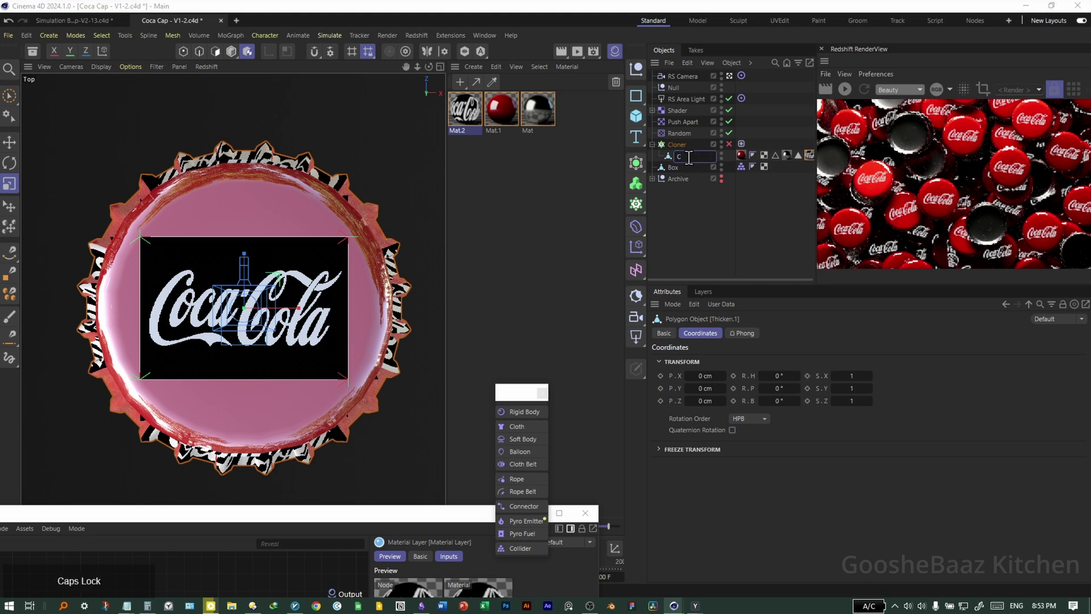
{"action": "key", "text": "BackSpace"}
{"action": "type", "text": "ca"}
{"action": "key", "text": "BackSpace"}
{"action": "key", "text": "BackSpace"}
{"action": "type", "text": "Cap"}
{"action": "key", "text": "Return"}
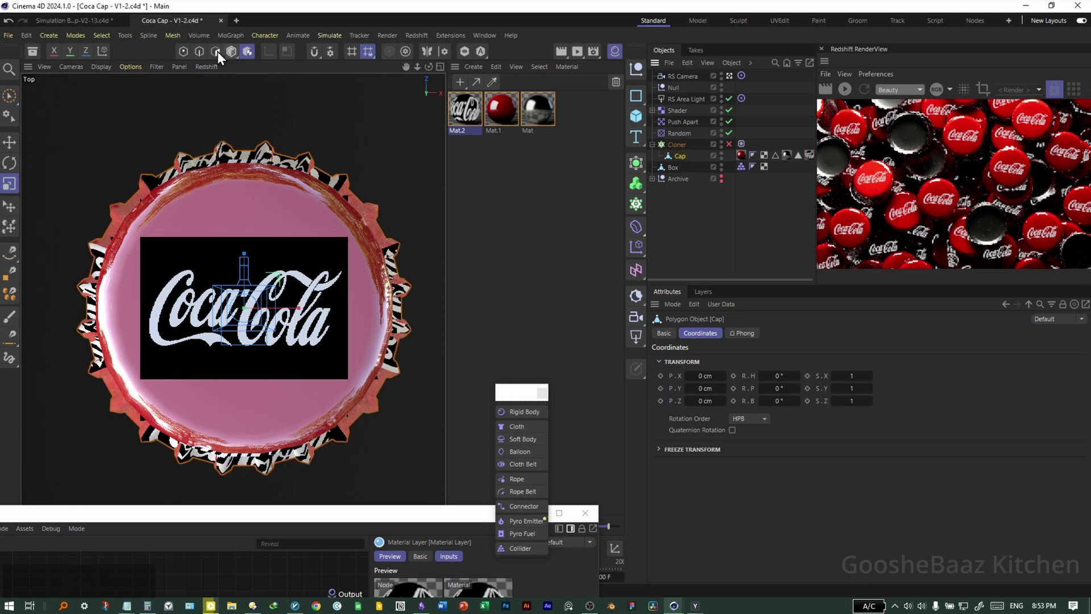
- Select the polygons of the cap's flat top face with Brush Selection at size 64 and store them as a polygon selection
{"action": "left_click", "coordinate": [218, 51]}
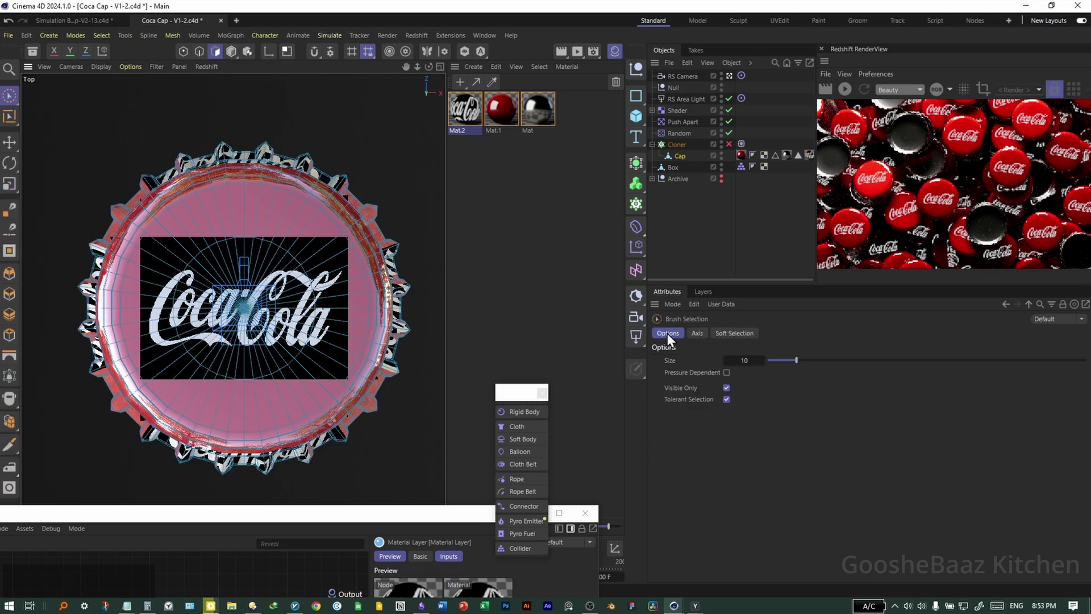
{"action": "left_click_drag", "start_coordinate": [797, 360], "coordinate": [835, 361]}
{"action": "left_click_drag", "start_coordinate": [840, 353], "coordinate": [970, 360]}
{"action": "mouse_move", "coordinate": [250, 352]}
{"action": "left_mouse_down"}
{"action": "mouse_move", "coordinate": [317, 255]}
{"action": "mouse_move", "coordinate": [270, 344]}
{"action": "mouse_move", "coordinate": [302, 288]}
{"action": "mouse_move", "coordinate": [263, 300]}
{"action": "left_mouse_up"}
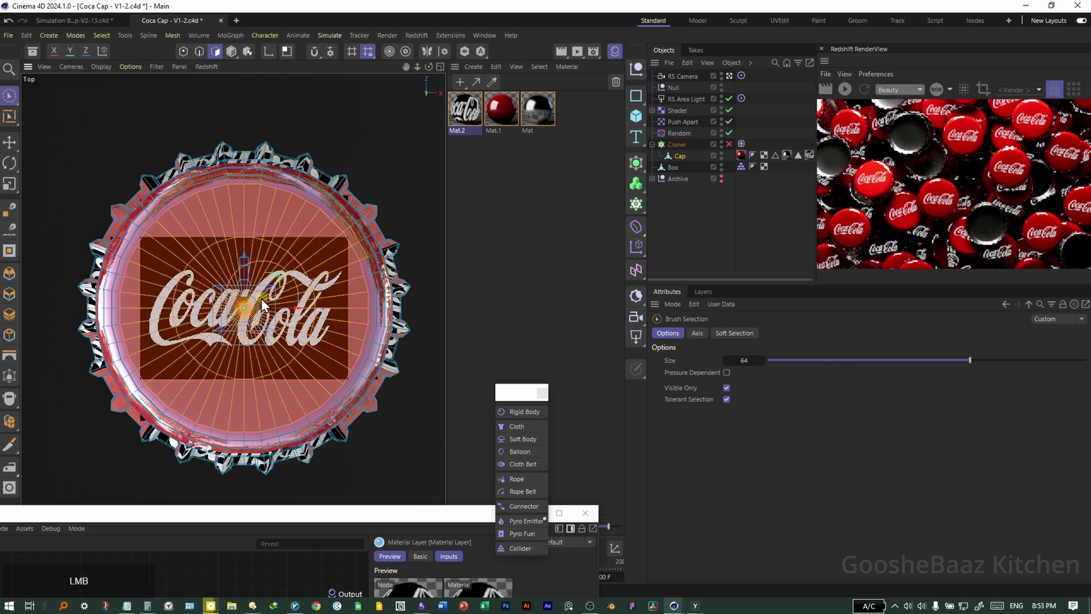
{"action": "left_click", "coordinate": [102, 35]}
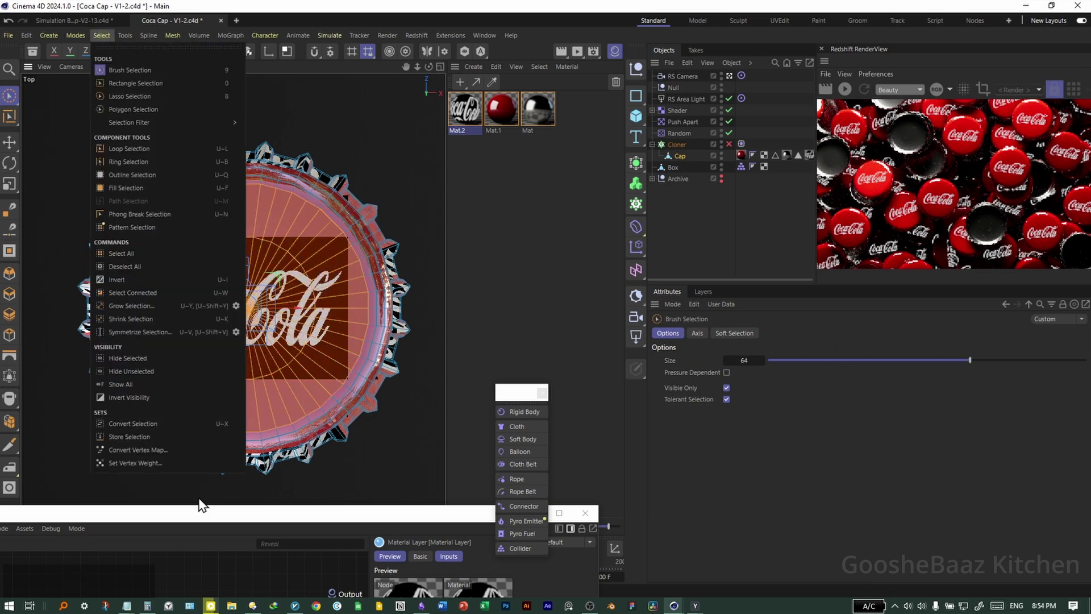
{"action": "left_click", "coordinate": [170, 436]}
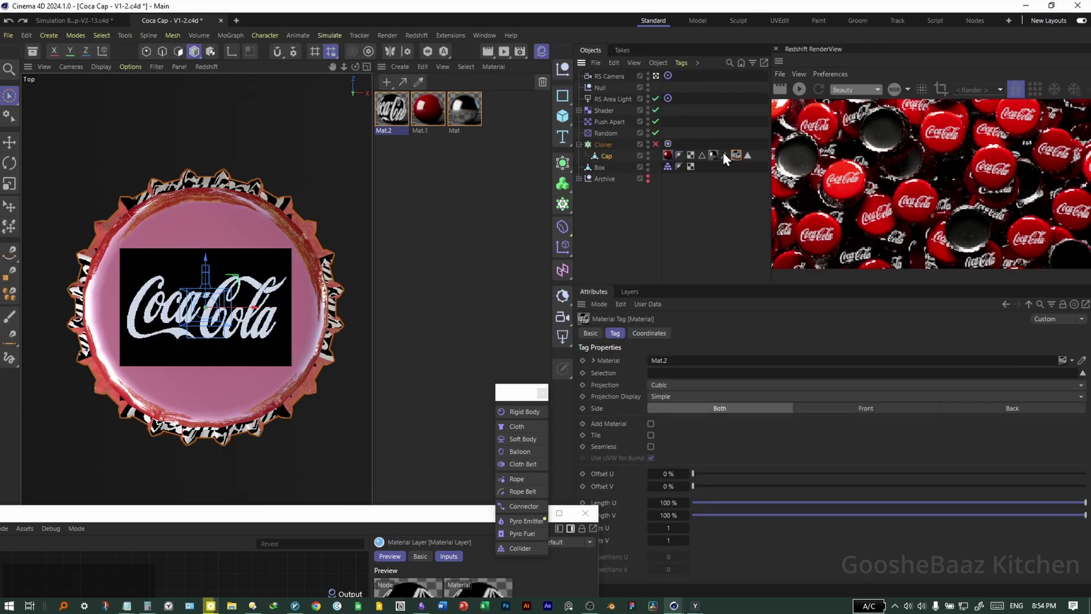
- Restrict the Mat.2 material tag to the stored Polygon Selection and check the cap with a Redshift IPR in the viewport
{"action": "left_click", "coordinate": [749, 155]}
{"action": "left_click_drag", "start_coordinate": [746, 158], "coordinate": [686, 375]}
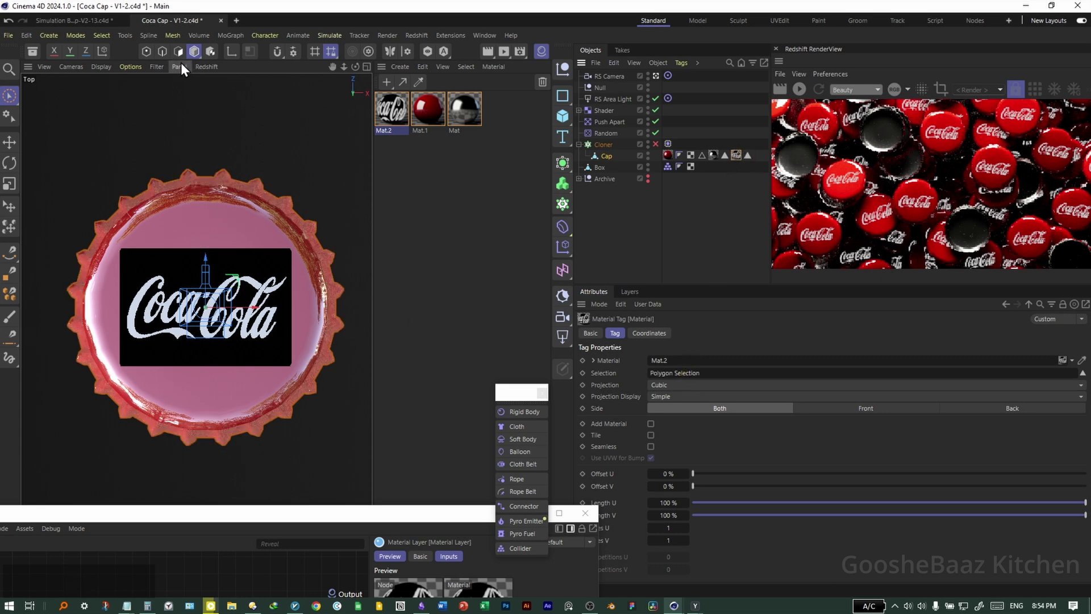
{"action": "left_click", "coordinate": [205, 67]}
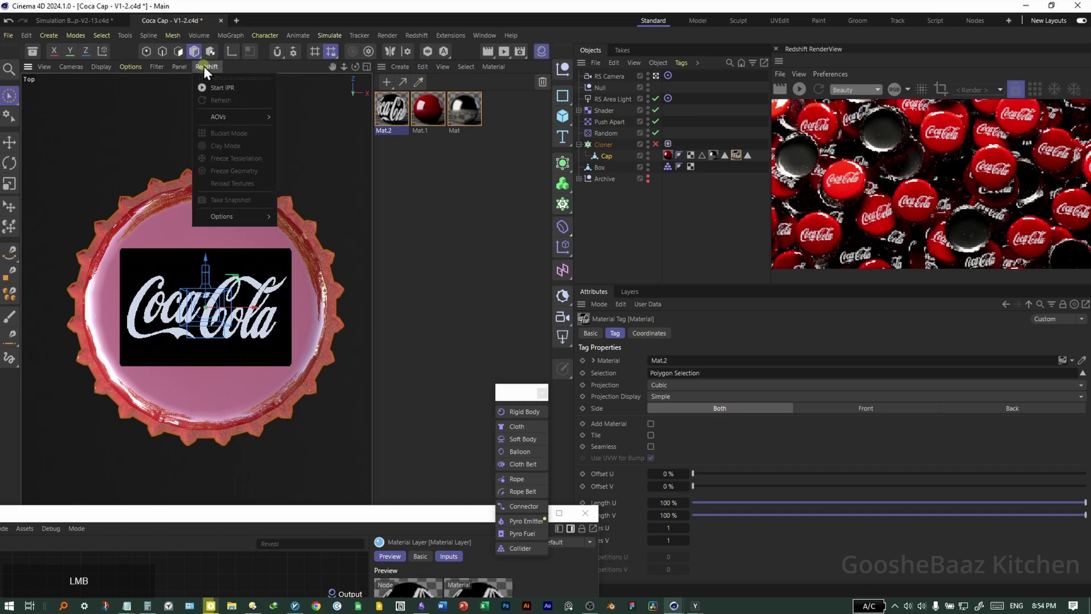
{"action": "left_click", "coordinate": [231, 86]}
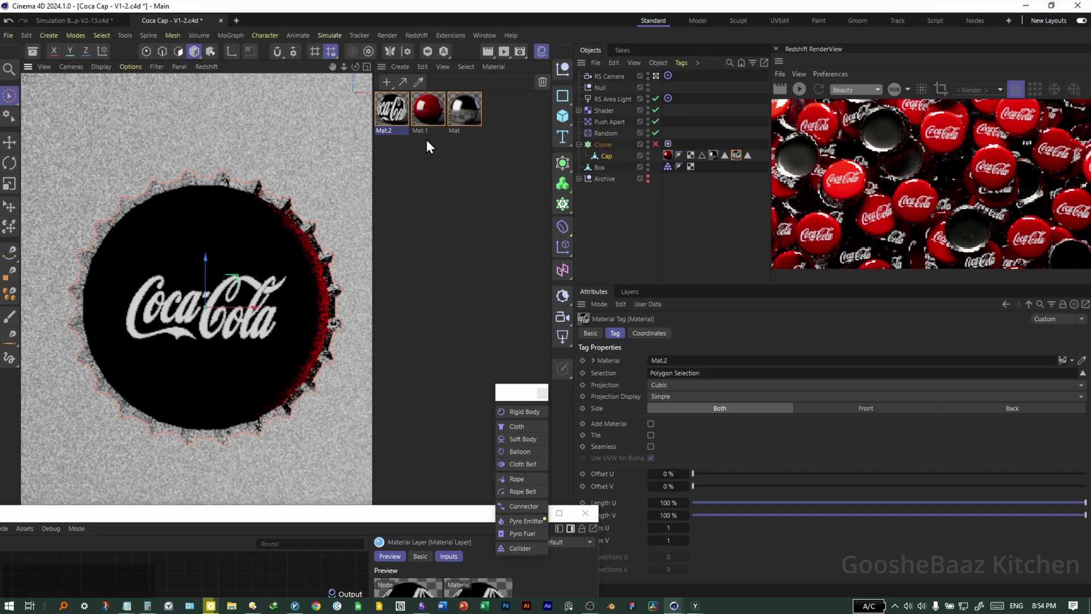
{"action": "key", "text": "ctrl+z"}
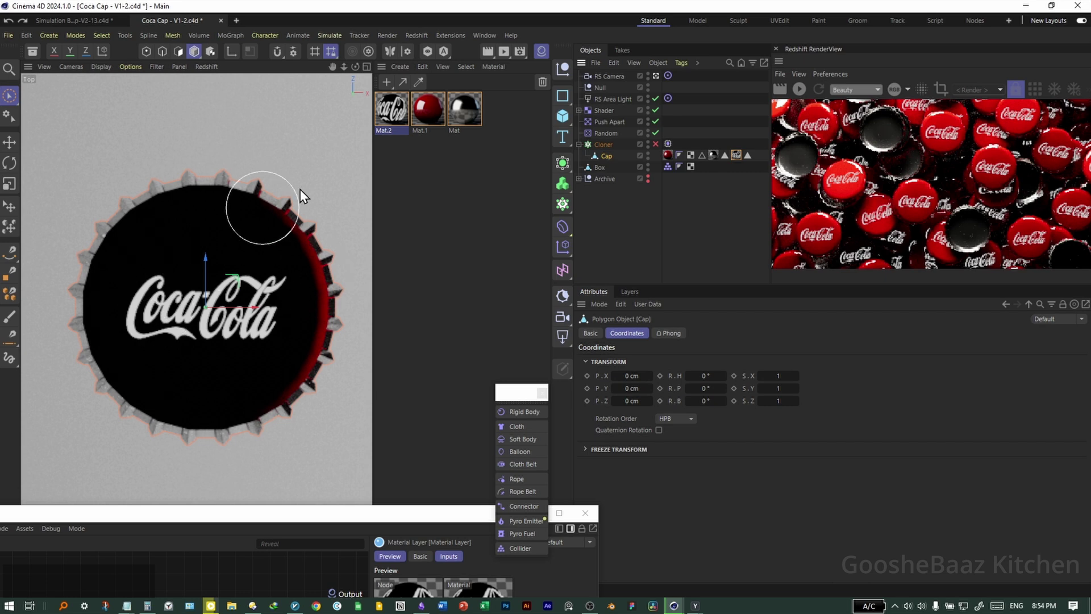
{"action": "left_click", "coordinate": [207, 67]}
{"action": "left_click", "coordinate": [232, 89]}
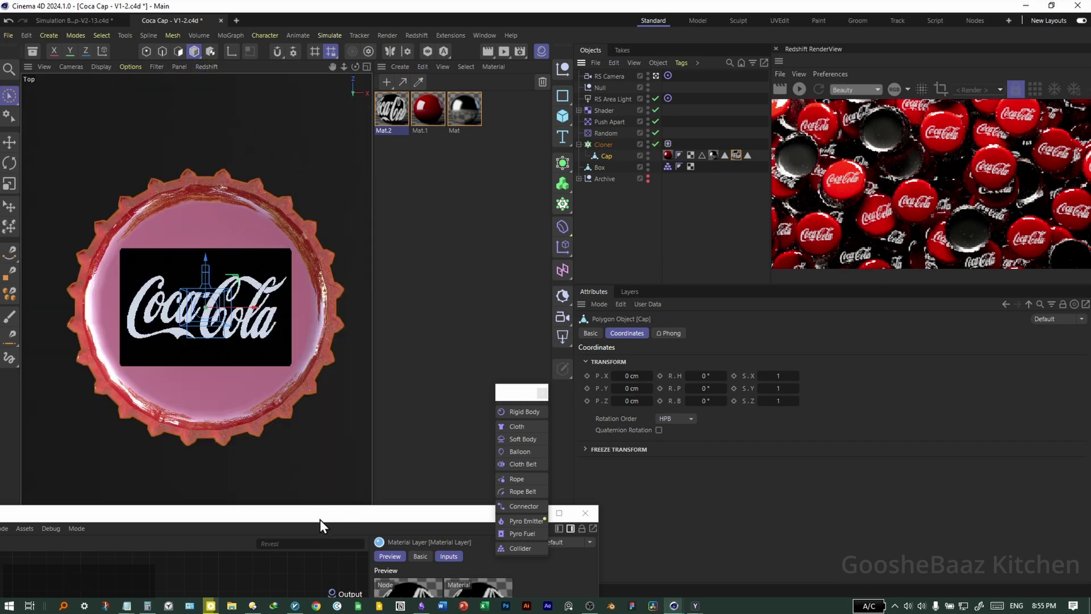
- Close the node editor and show the enabled Cloner's caps at frame 138 through the RS Camera
{"action": "left_click_drag", "start_coordinate": [321, 518], "coordinate": [910, 308]}
{"action": "left_click", "coordinate": [1085, 307]}
{"action": "left_click_drag", "start_coordinate": [29, 561], "coordinate": [387, 568]}
{"action": "middle_click", "coordinate": [339, 341]}
{"action": "middle_click", "coordinate": [207, 211]}
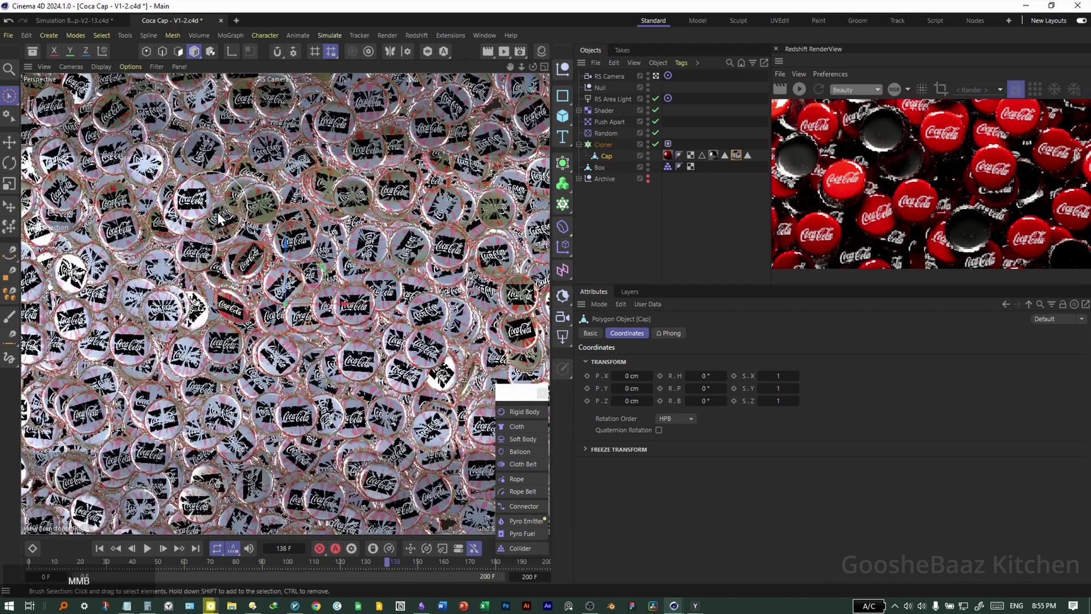
- Preview the piled caps in the Redshift RenderView, stop the preview and render frame 138 to the Picture Viewer
{"action": "left_click", "coordinate": [799, 90]}
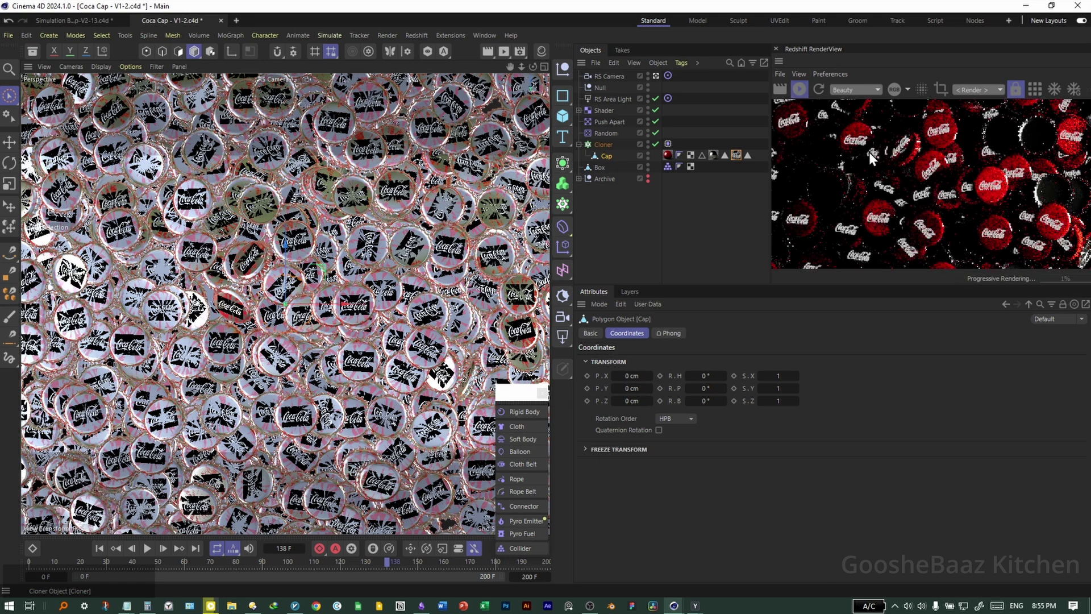
{"action": "scroll", "coordinate": [833, 196], "scroll_direction": "down", "scroll_amount": 2}
{"action": "scroll", "coordinate": [908, 202], "scroll_direction": "up", "scroll_amount": 4}
{"action": "scroll", "coordinate": [971, 198], "scroll_direction": "down", "scroll_amount": 4}
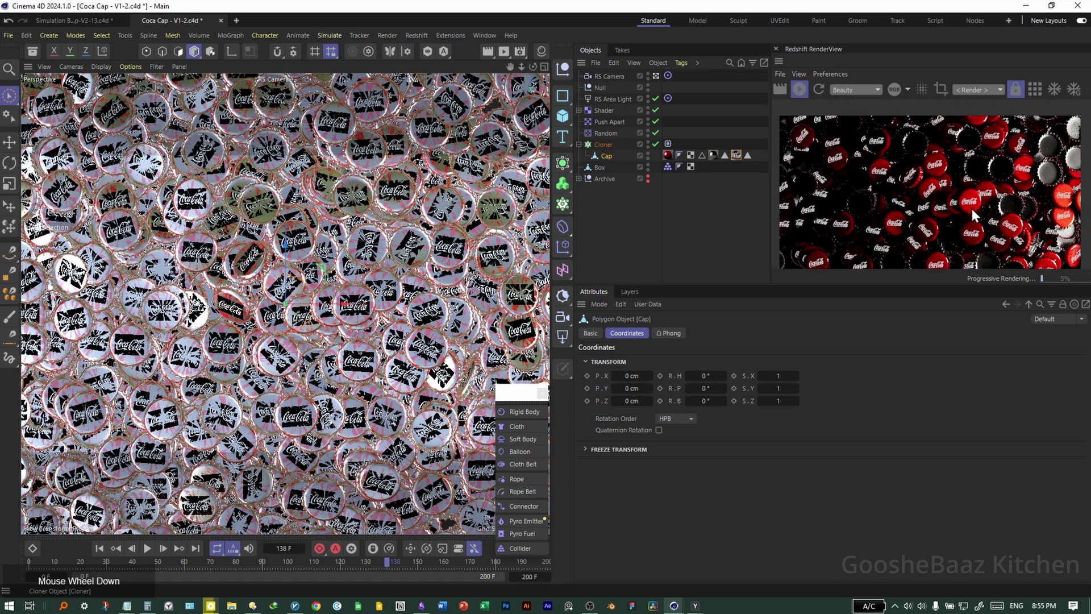
{"action": "left_click", "coordinate": [800, 90]}
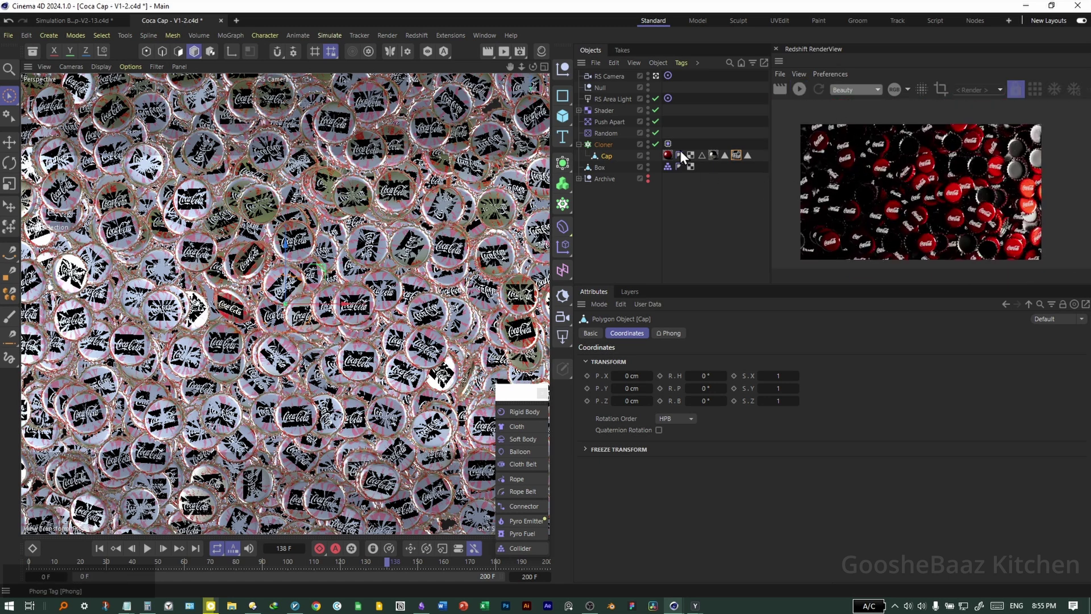
{"action": "left_click", "coordinate": [504, 52]}
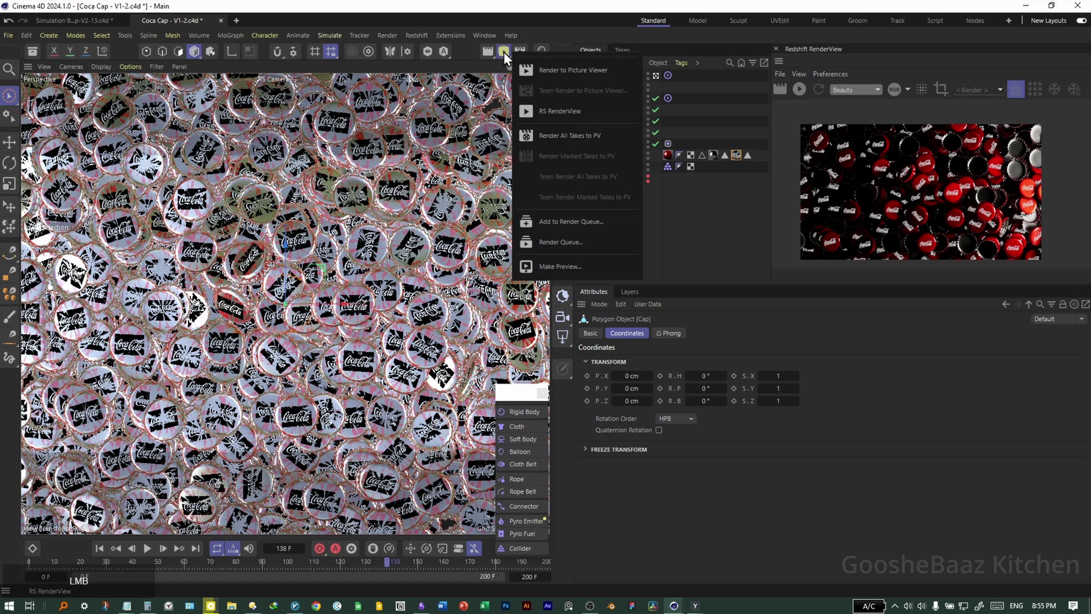
{"action": "left_click", "coordinate": [557, 71]}
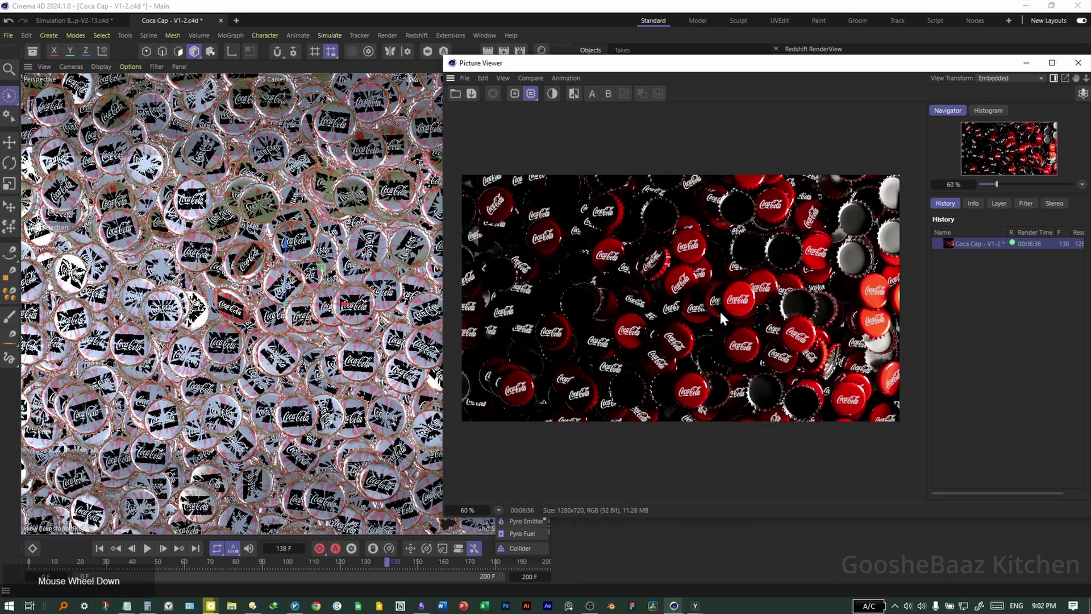
- Save the rendered still as an 8-bit PNG named Coca Cap - V1-2 on the Desktop and view the saved image
{"action": "left_click", "coordinate": [465, 79]}
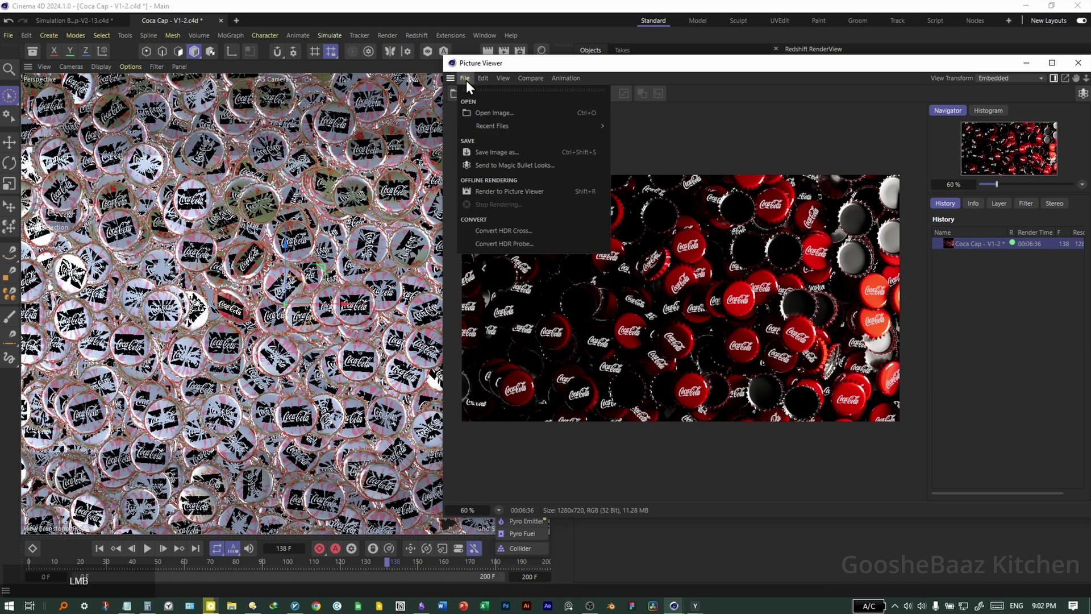
{"action": "left_click", "coordinate": [495, 152]}
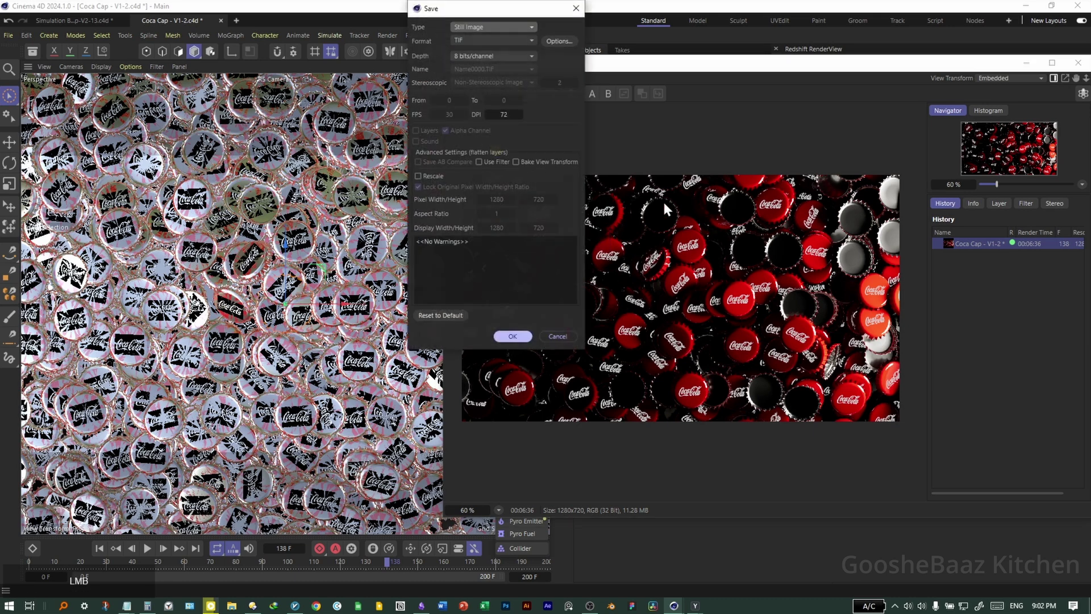
{"action": "left_click", "coordinate": [492, 40]}
{"action": "left_click", "coordinate": [484, 162]}
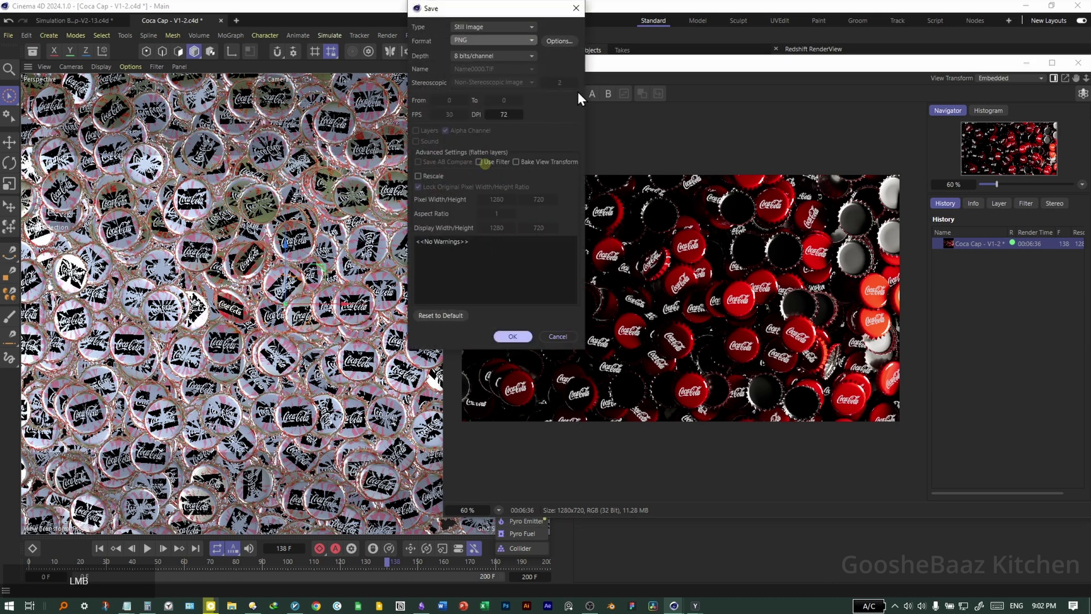
{"action": "left_click", "coordinate": [512, 336]}
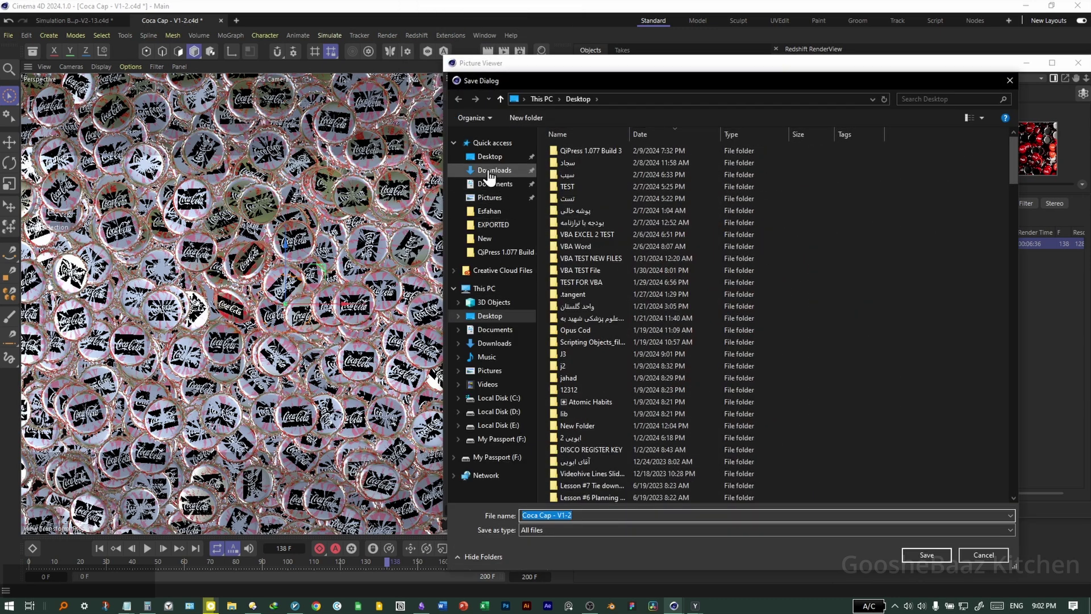
{"action": "left_click", "coordinate": [489, 171]}
{"action": "left_click", "coordinate": [494, 159]}
{"action": "left_click", "coordinate": [926, 554]}
{"action": "left_click_drag", "start_coordinate": [0, 226], "coordinate": [797, 0]}
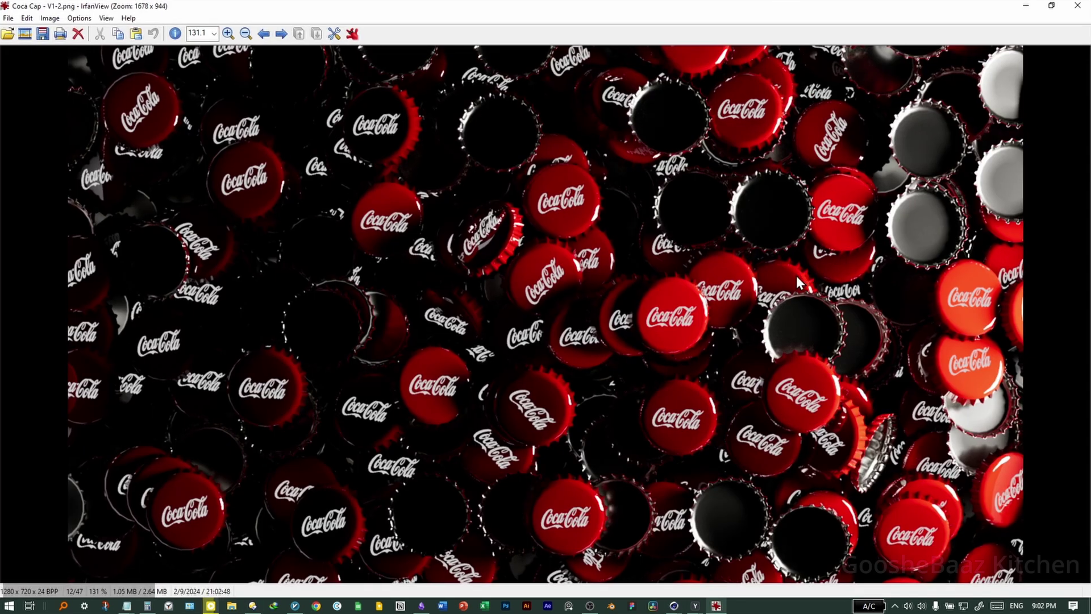